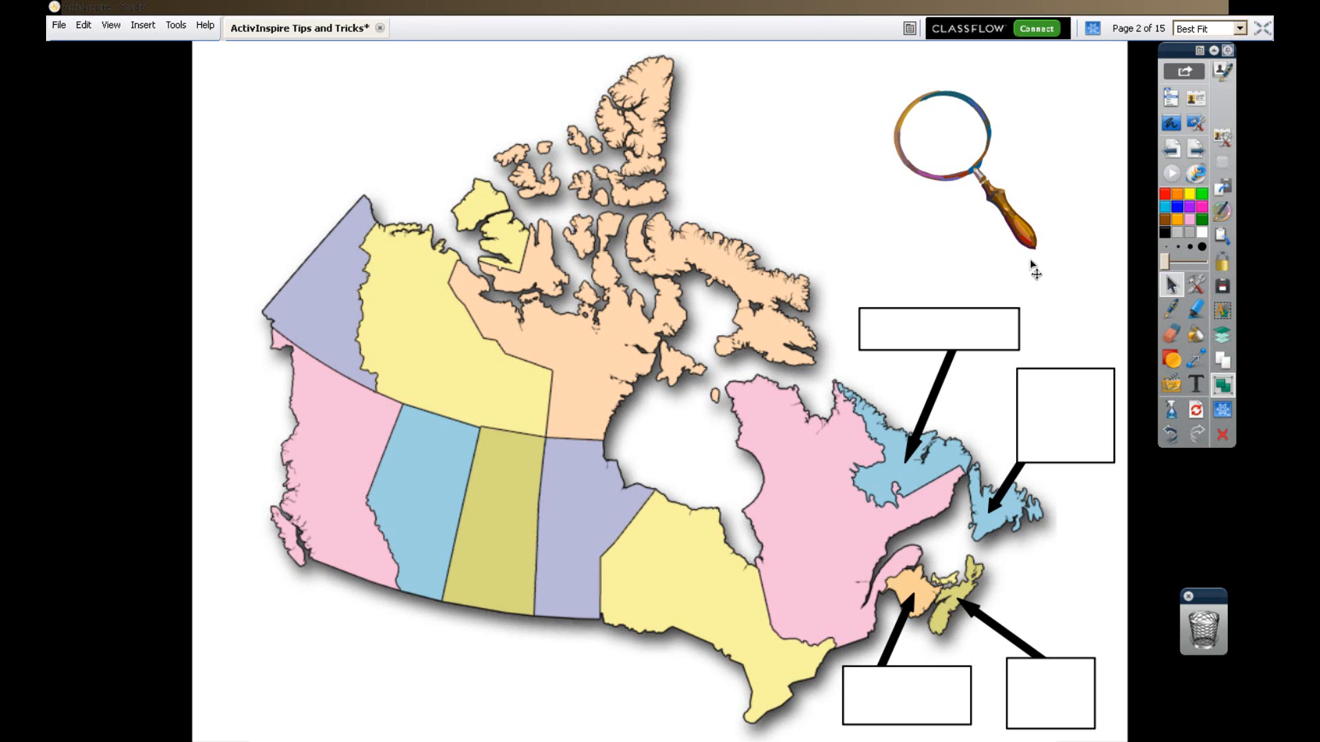
pyautogui.moveTo(1022, 228); pyautogui.dragTo(1046, 249)
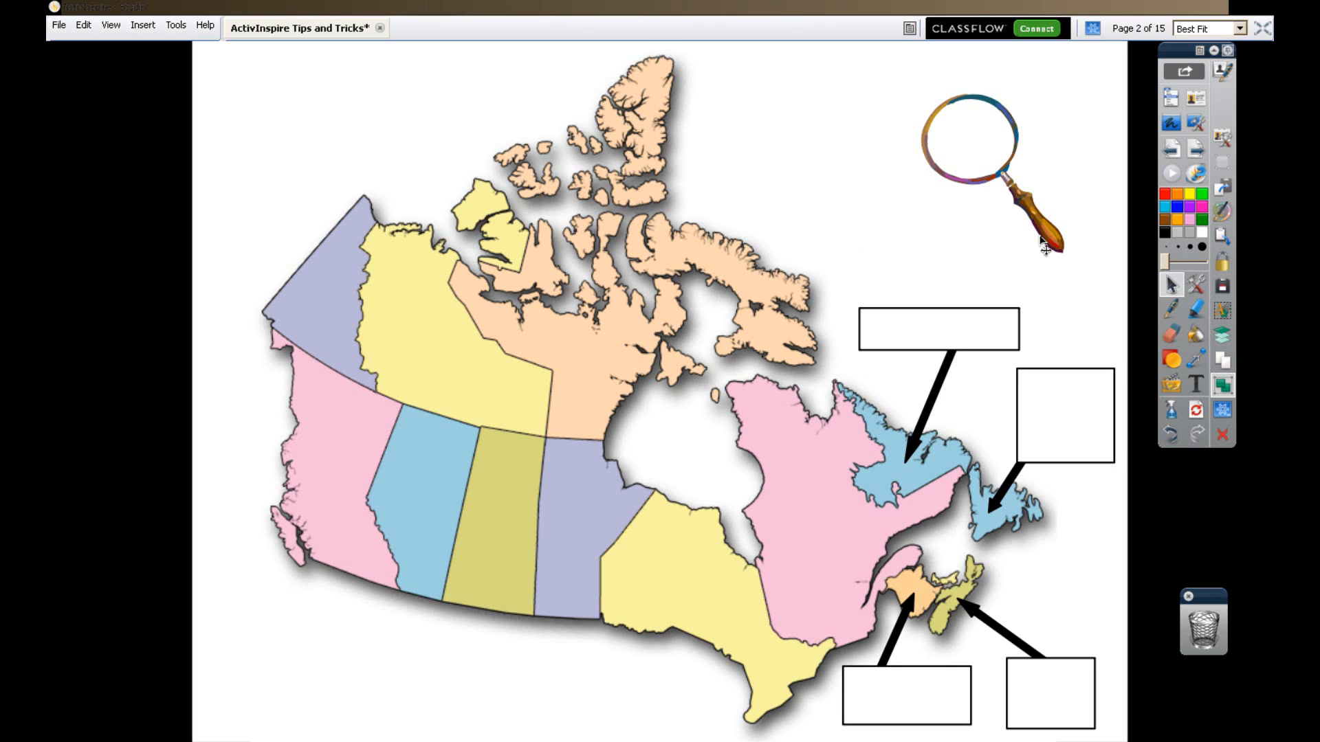
pyautogui.moveTo(1045, 249); pyautogui.dragTo(1018, 234)
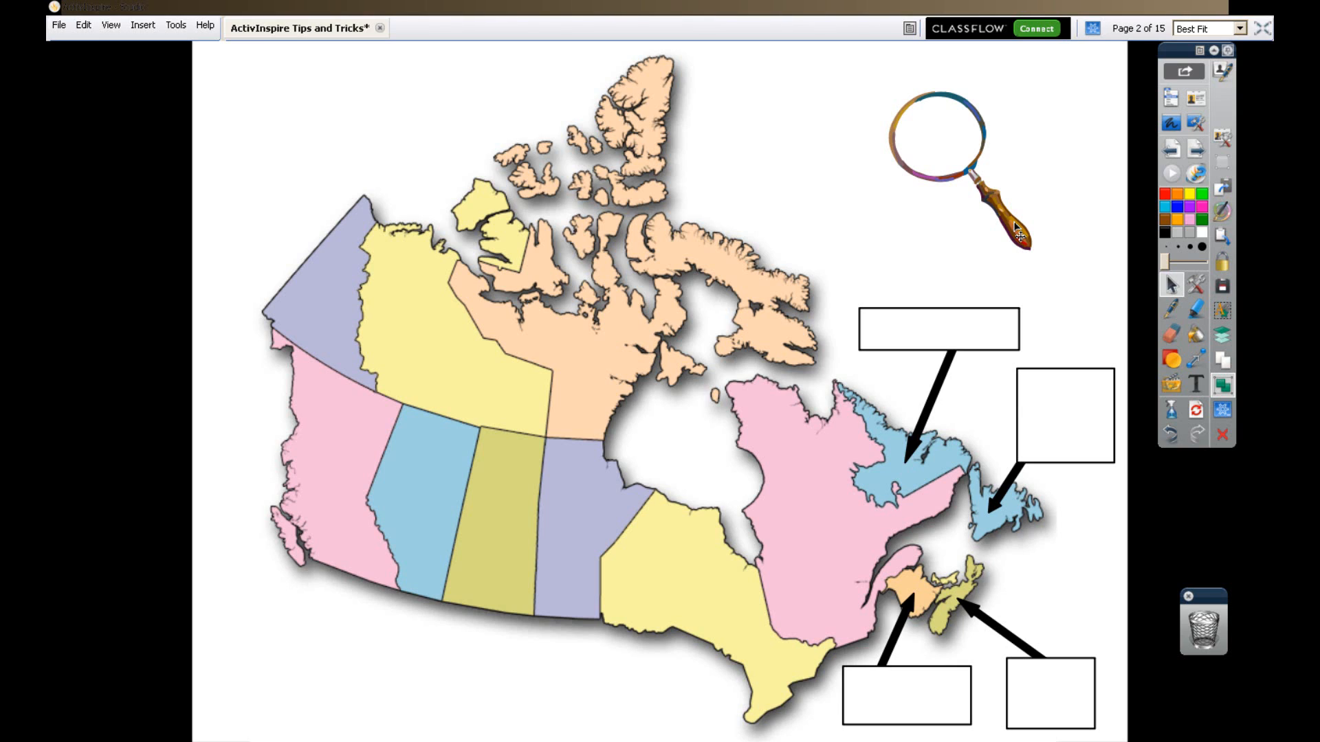
# Go to the blank page 3, switch to the web browser and search Google Images for "map of canada".
pyautogui.click(1206, 151)
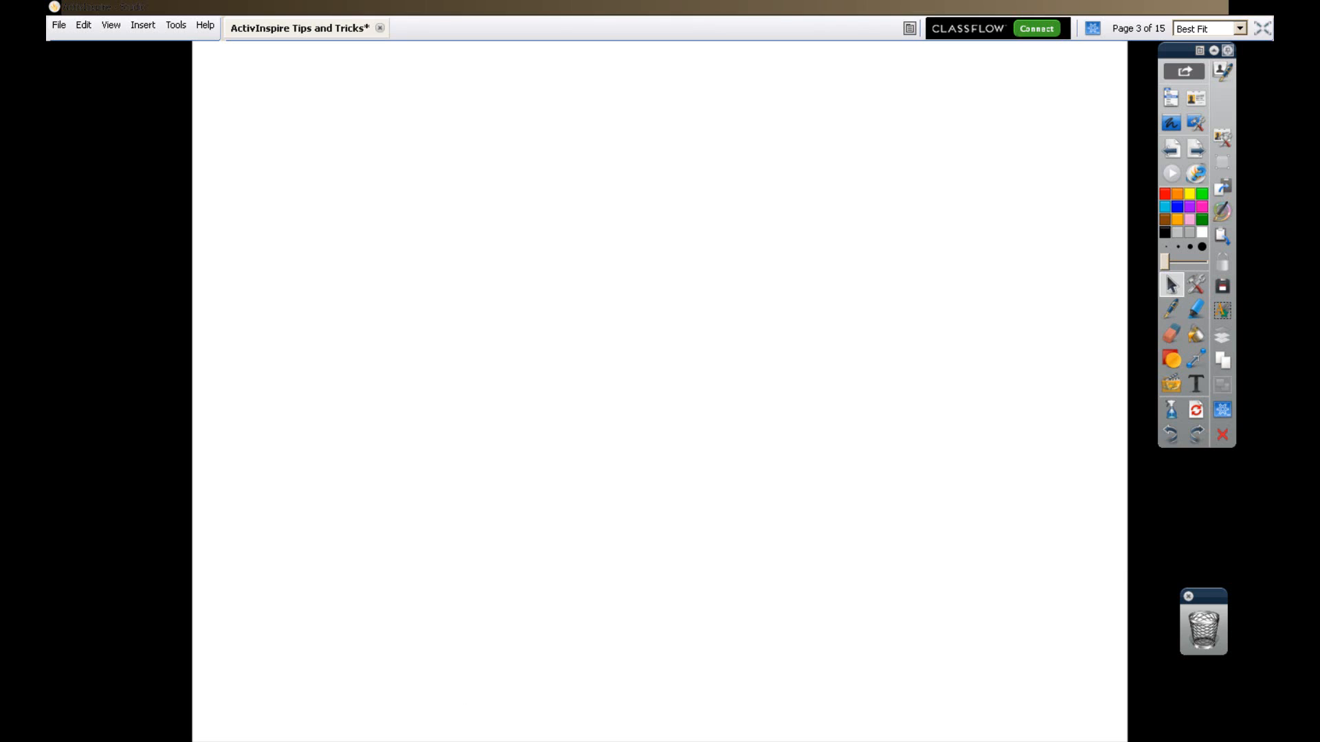
pyautogui.click(389, 737)
pyautogui.write('map of canada')
pyautogui.press('Return')
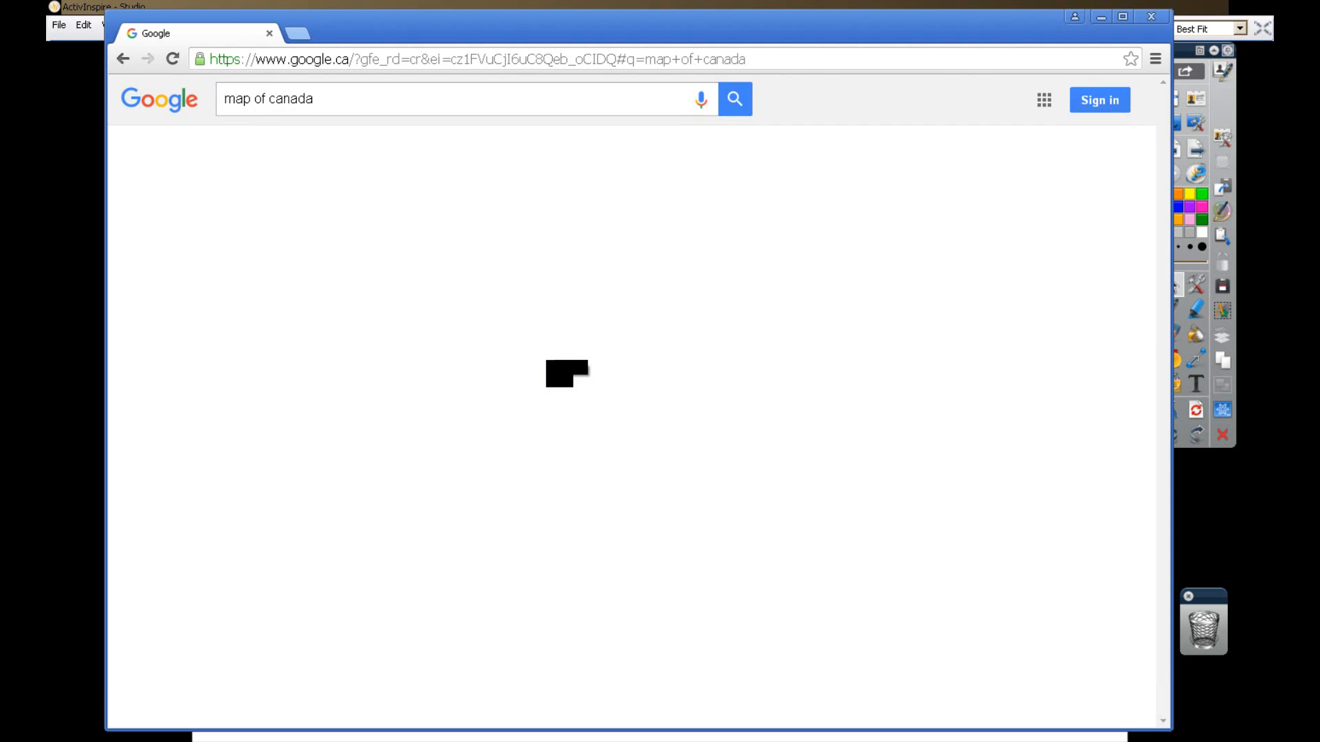
pyautogui.click(291, 149)
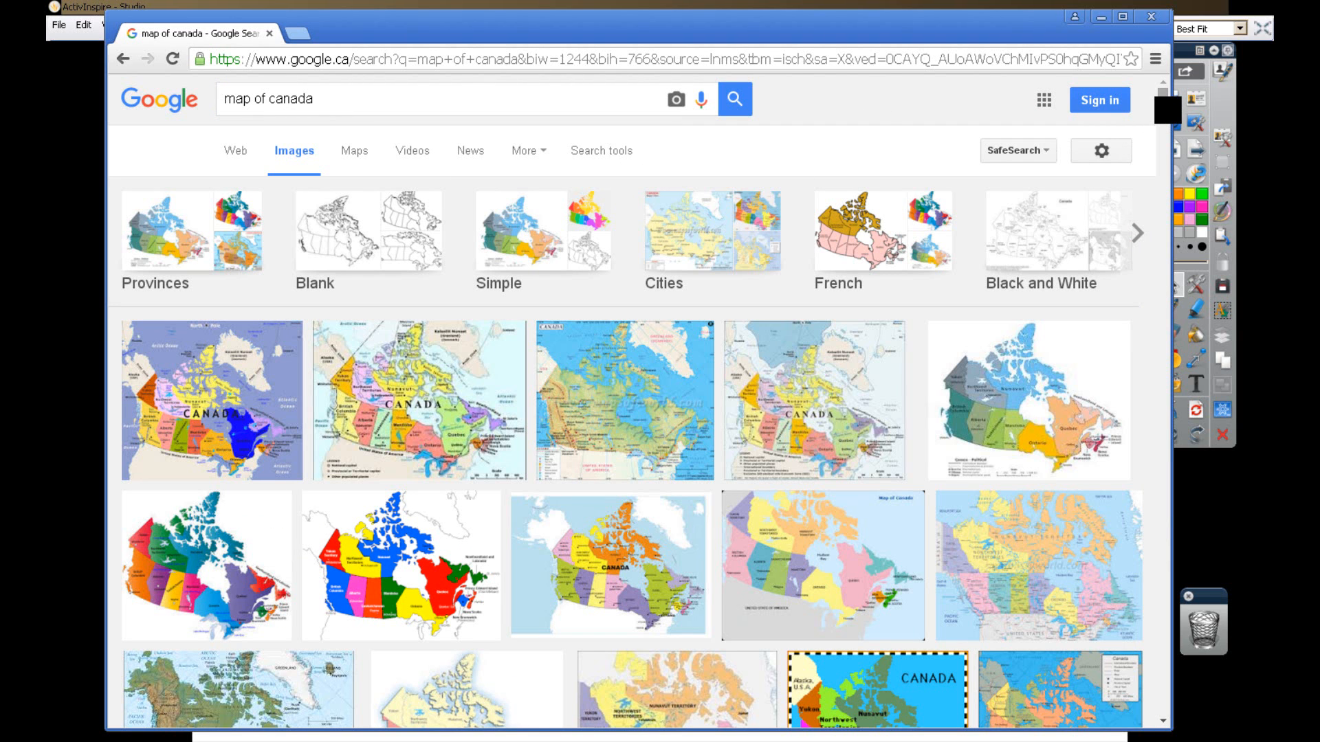
# Find the unlabelled pastel map of Canada (725 × 650) in the image results, view it full size and copy the image.
pyautogui.moveTo(1165, 86); pyautogui.dragTo(1136, 436)
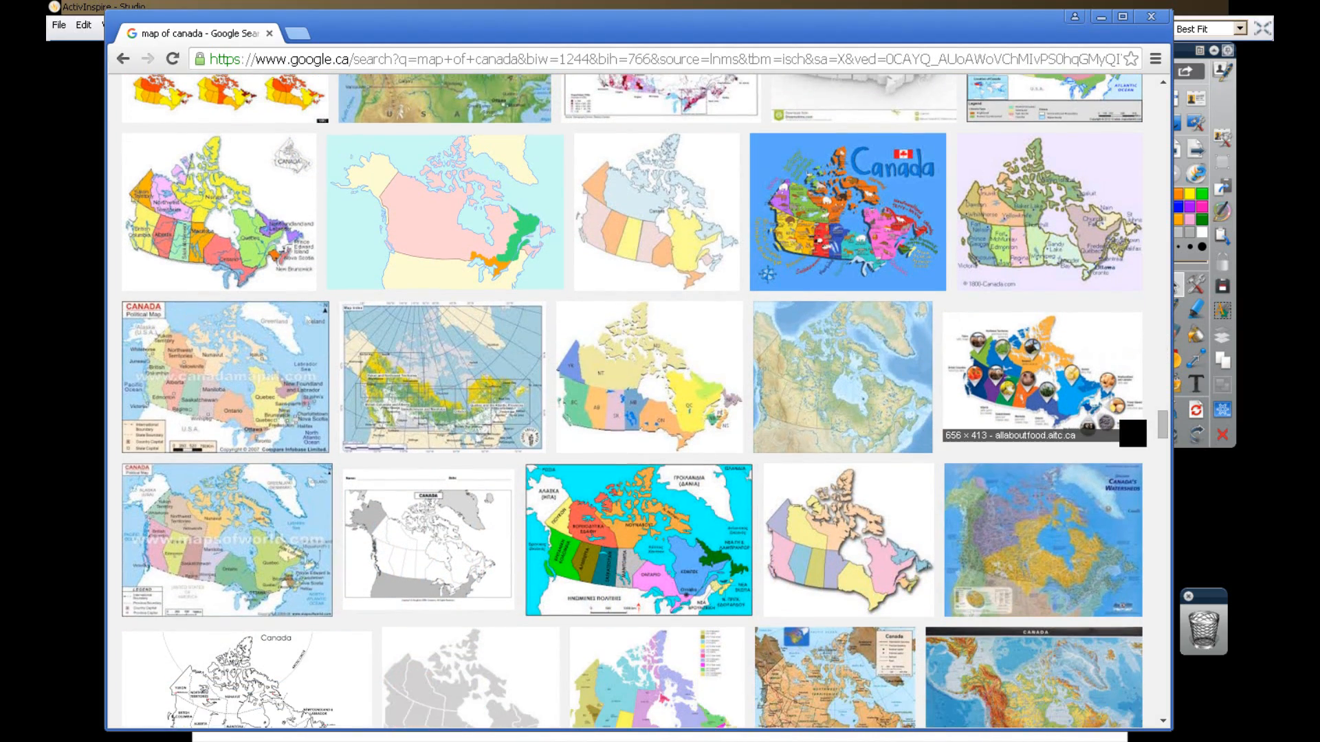
pyautogui.click(852, 543)
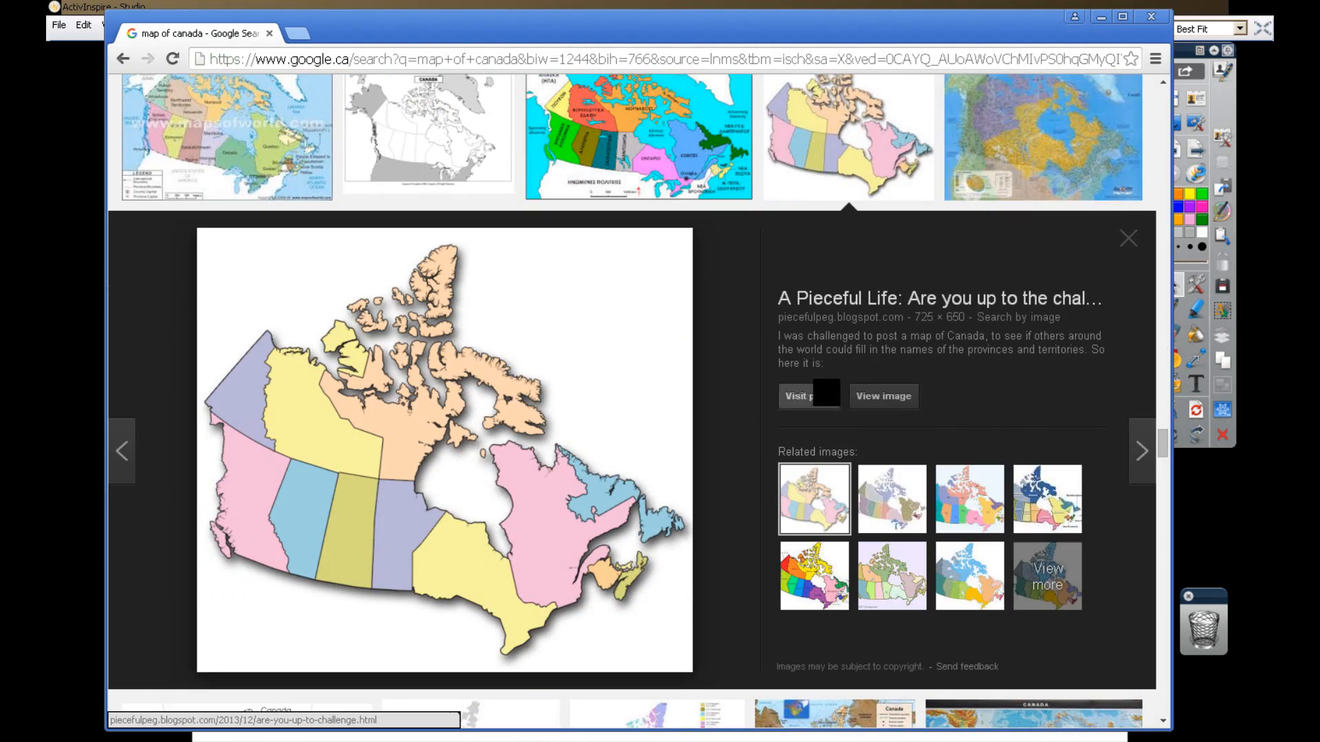
pyautogui.click(886, 396)
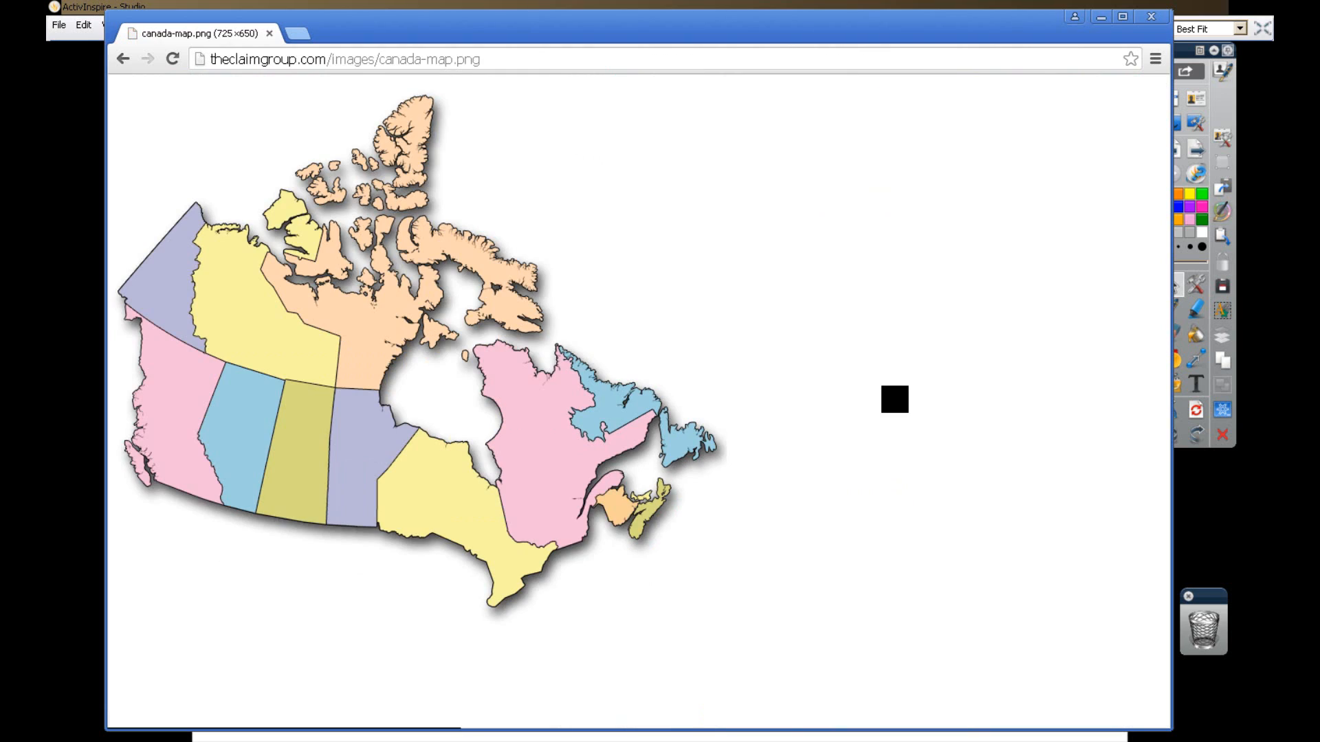
pyautogui.rightClick(356, 331)
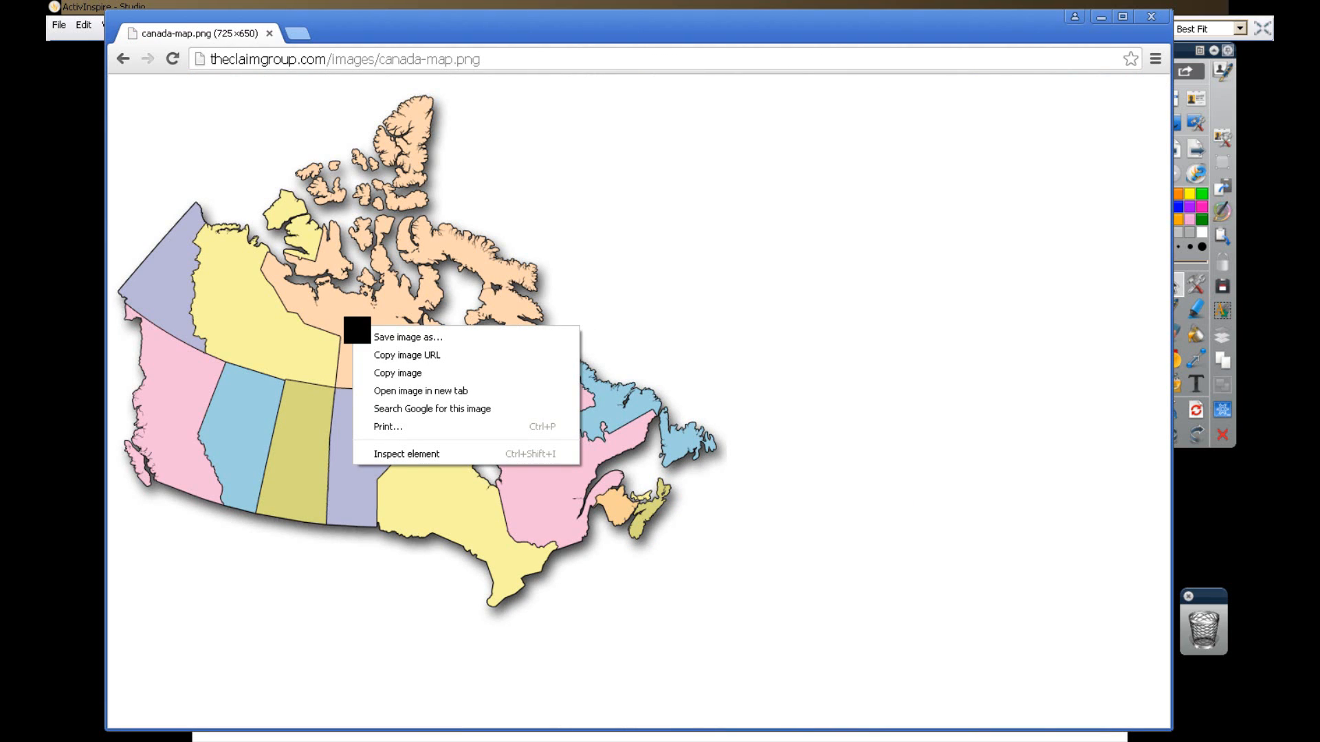
pyautogui.click(401, 372)
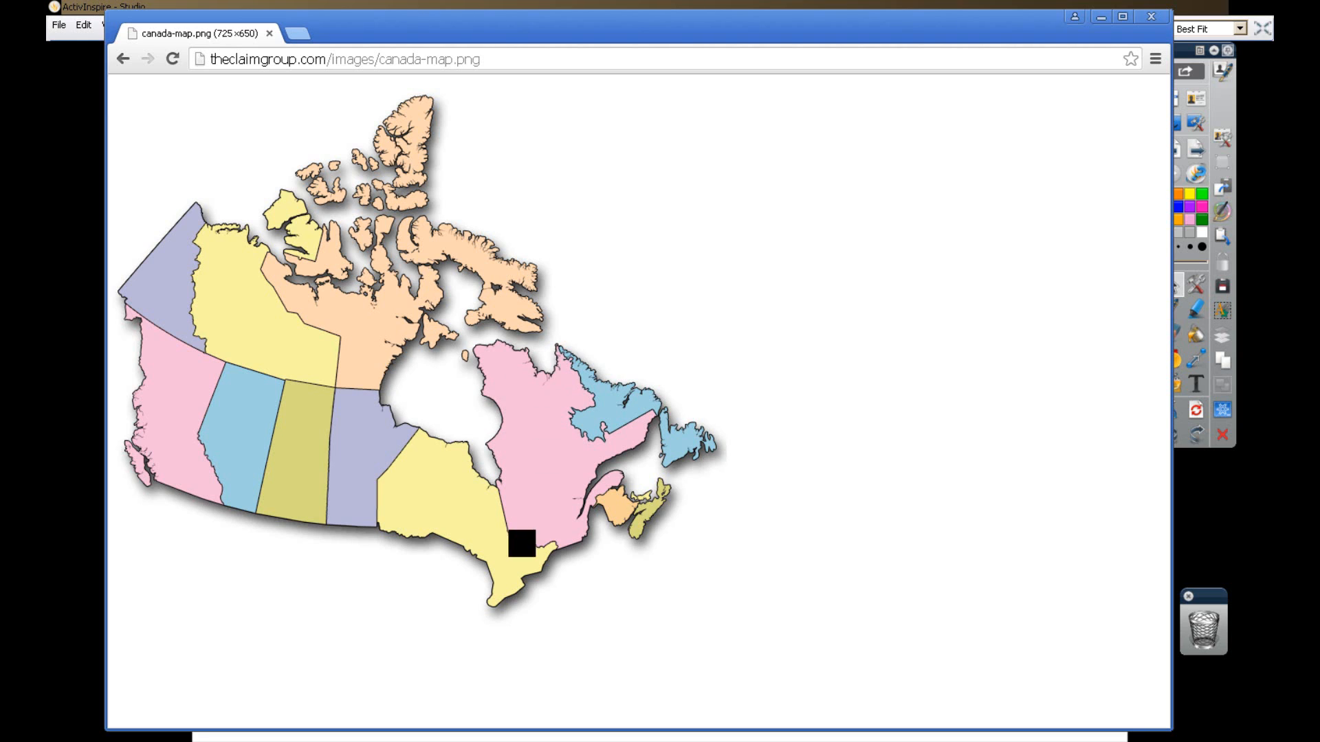
# Switch back to ActivInspire and paste the copied map onto blank page 3.
pyautogui.click(1101, 16)
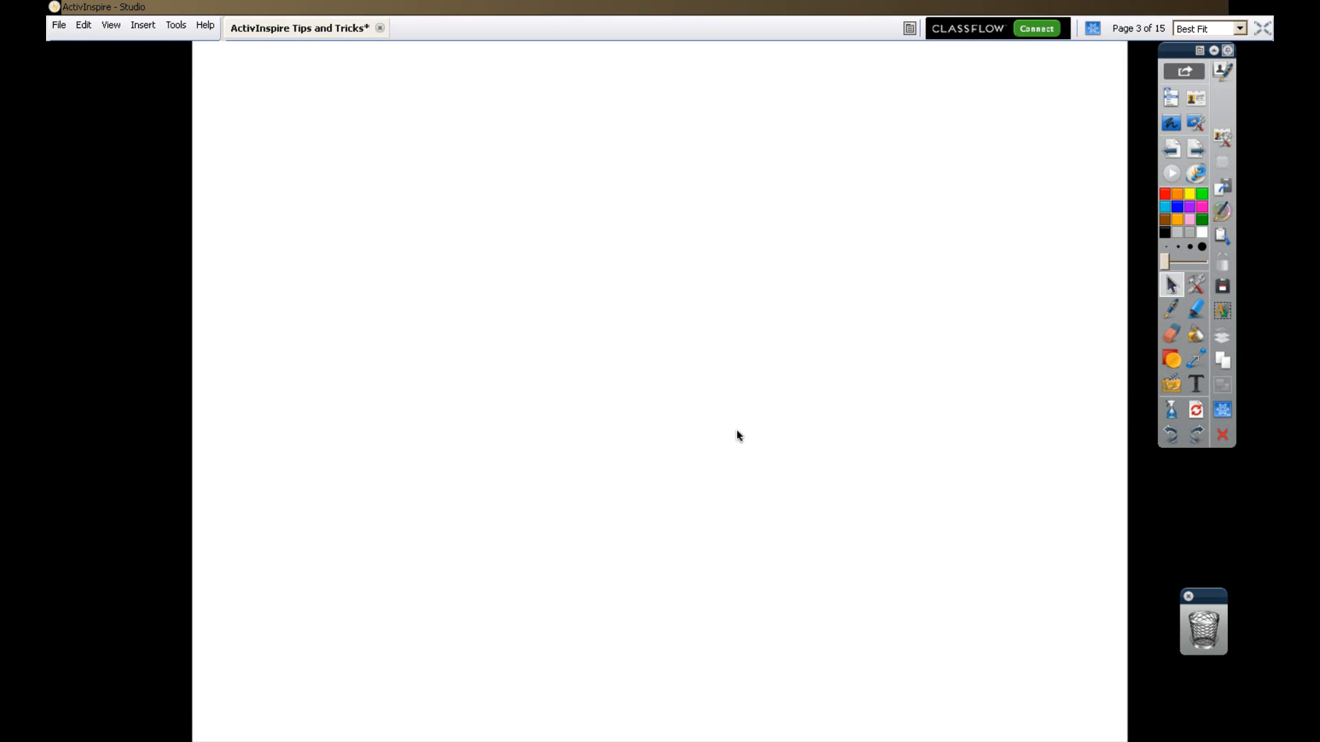
pyautogui.rightClick(589, 206)
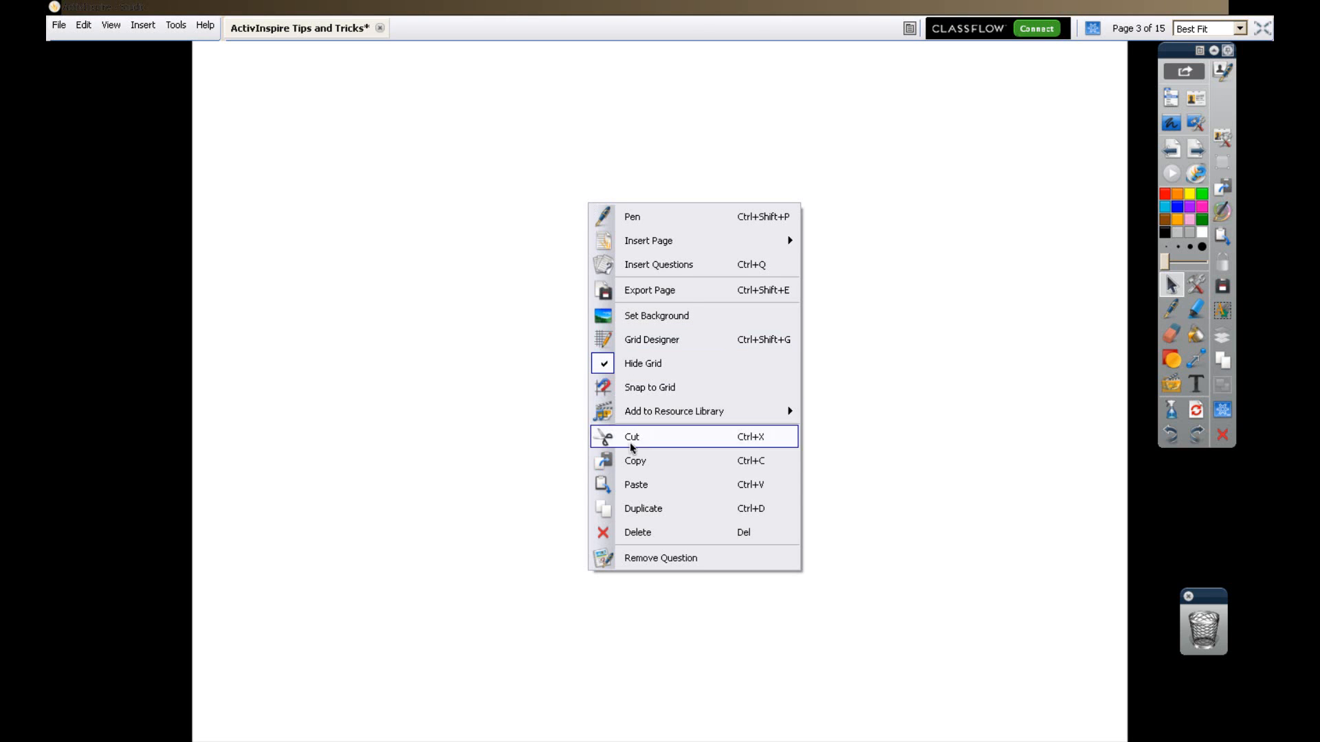
pyautogui.click(660, 489)
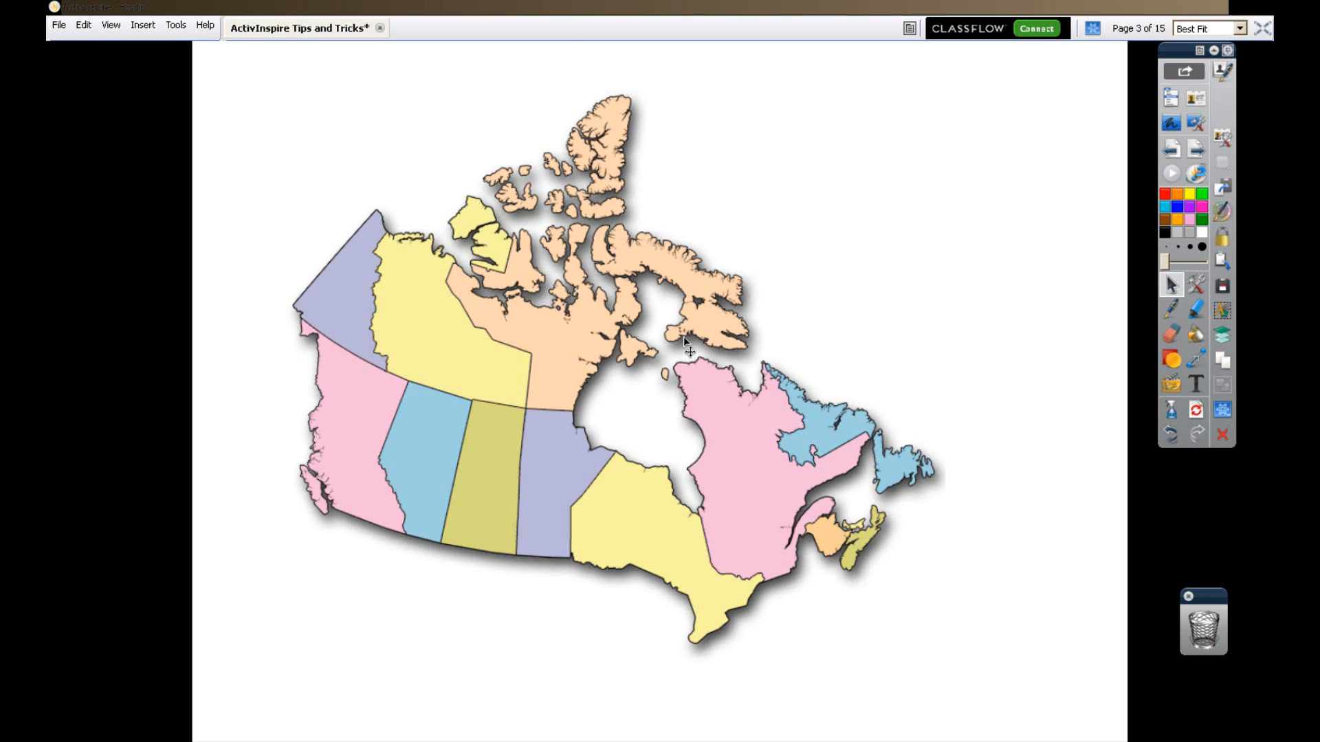
# Enlarge the map of Canada and reposition it so it fills most of the page.
pyautogui.moveTo(668, 417); pyautogui.dragTo(630, 379)
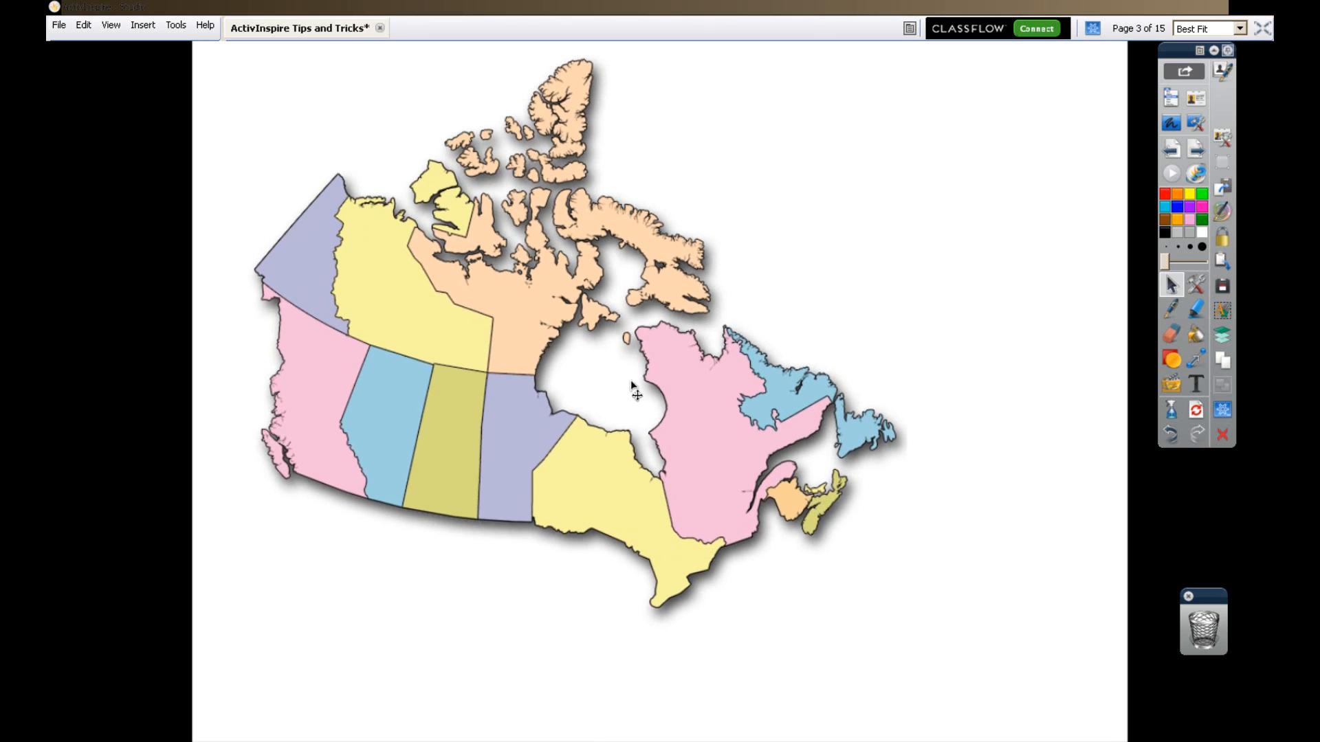
pyautogui.click(695, 459)
pyautogui.moveTo(904, 628); pyautogui.dragTo(1020, 667)
pyautogui.moveTo(833, 518); pyautogui.dragTo(873, 519)
pyautogui.click(1074, 493)
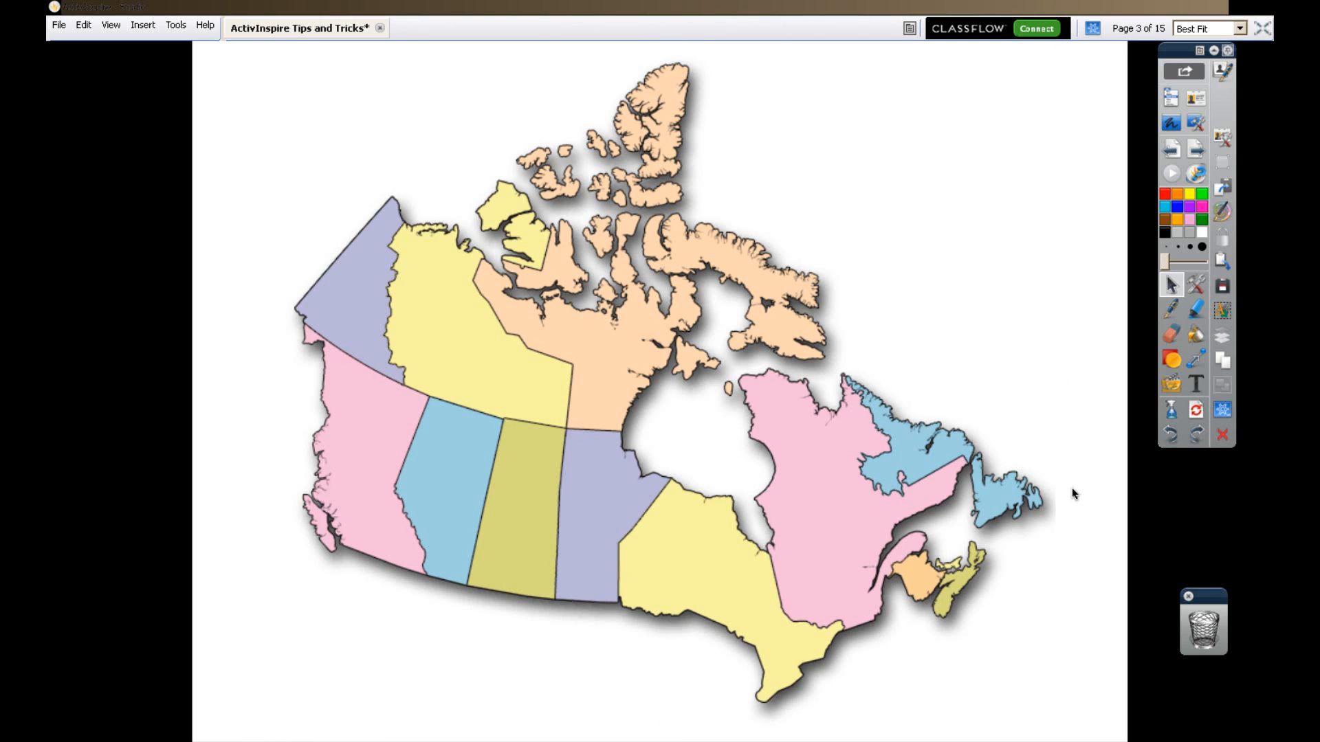
# Add a text label reading "Ontario" in the blank area northeast of the map.
pyautogui.click(1199, 385)
pyautogui.click(862, 188)
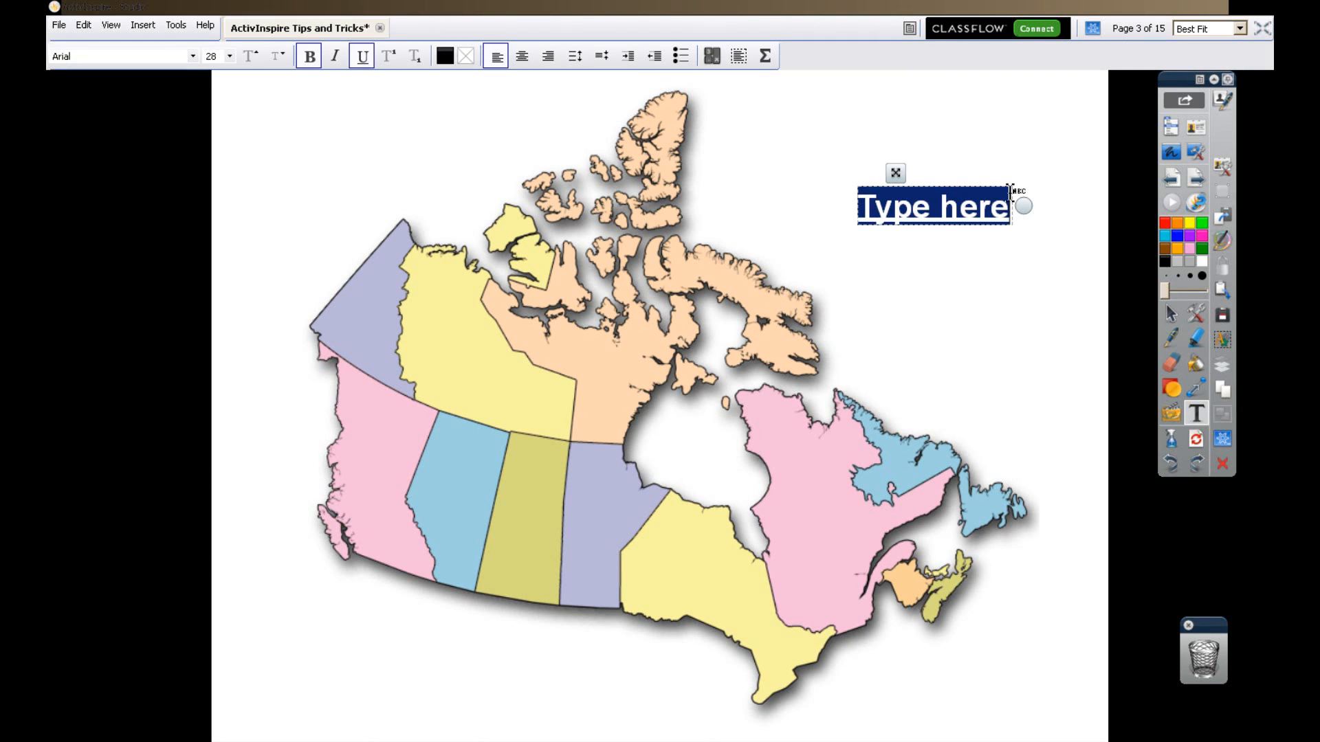
pyautogui.write('Ontario')
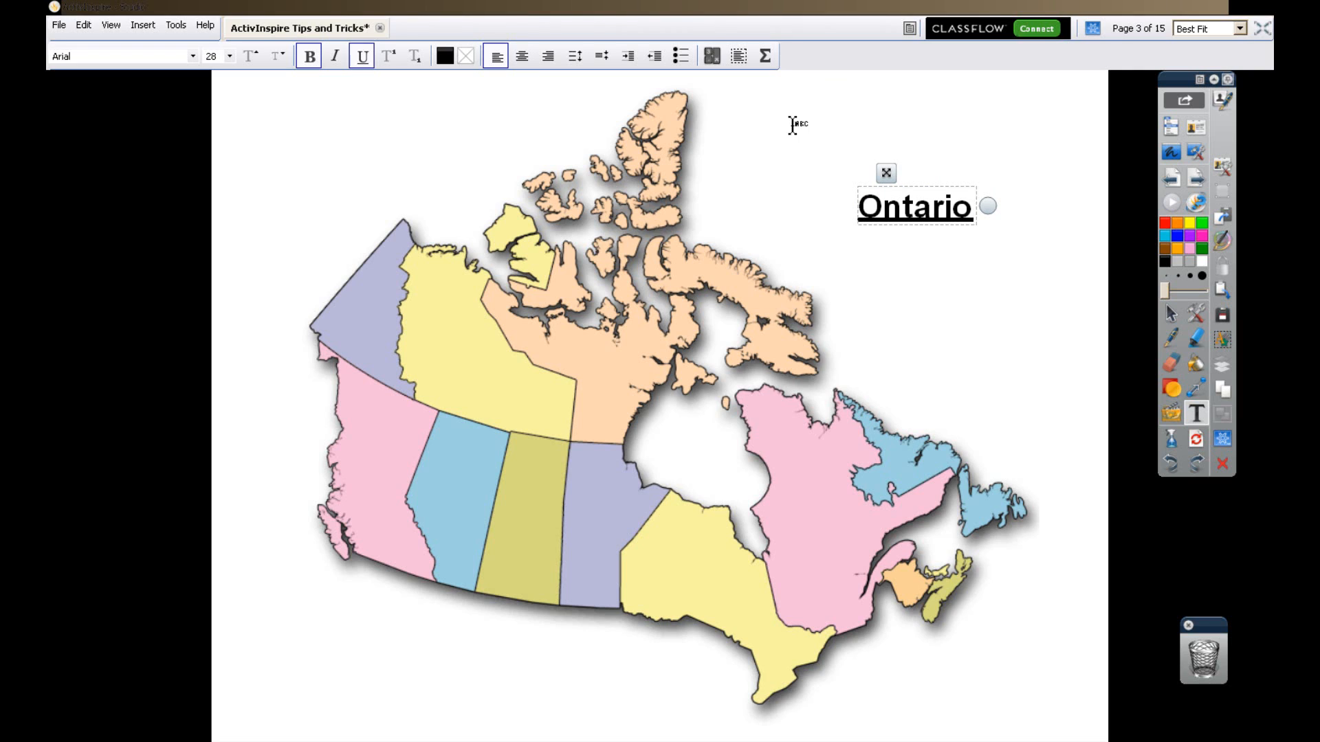
# Reduce the Ontario label's font size to 24 and remove its underline and bold formatting.
pyautogui.moveTo(857, 207); pyautogui.dragTo(985, 204)
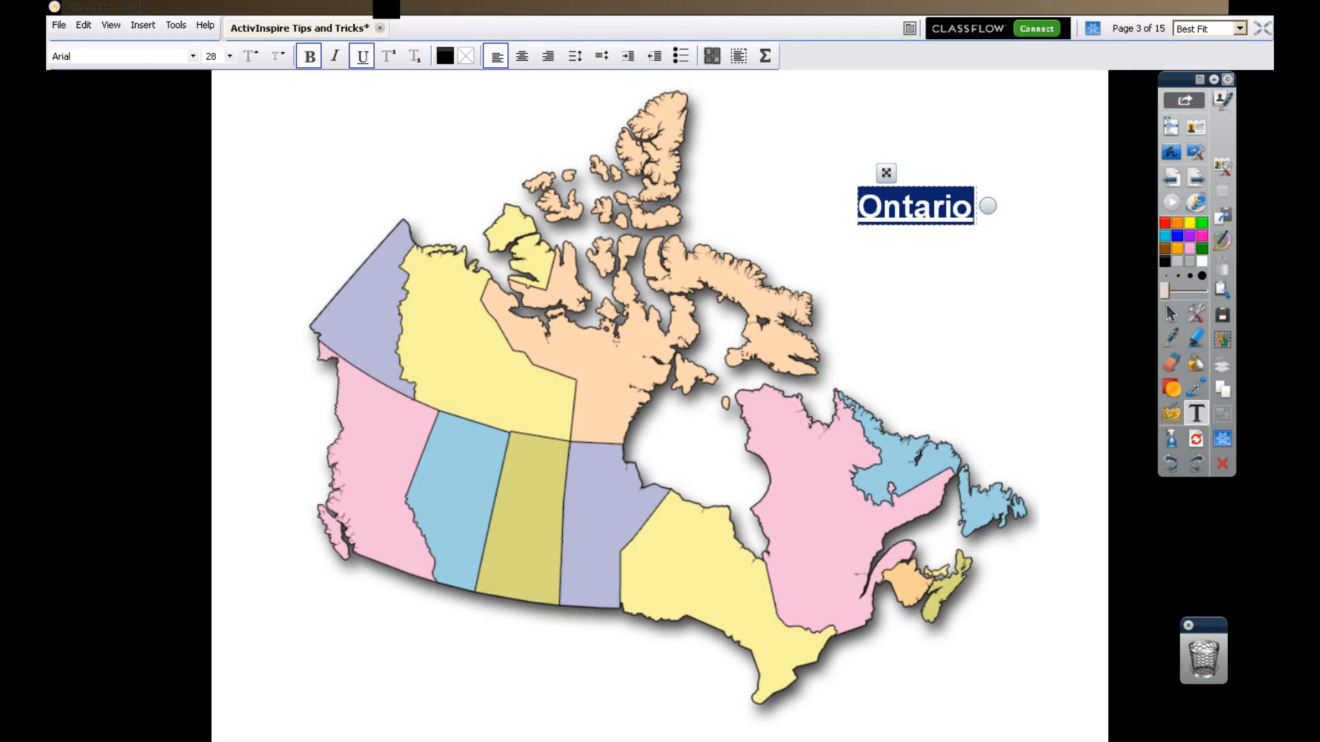
pyautogui.click(279, 56)
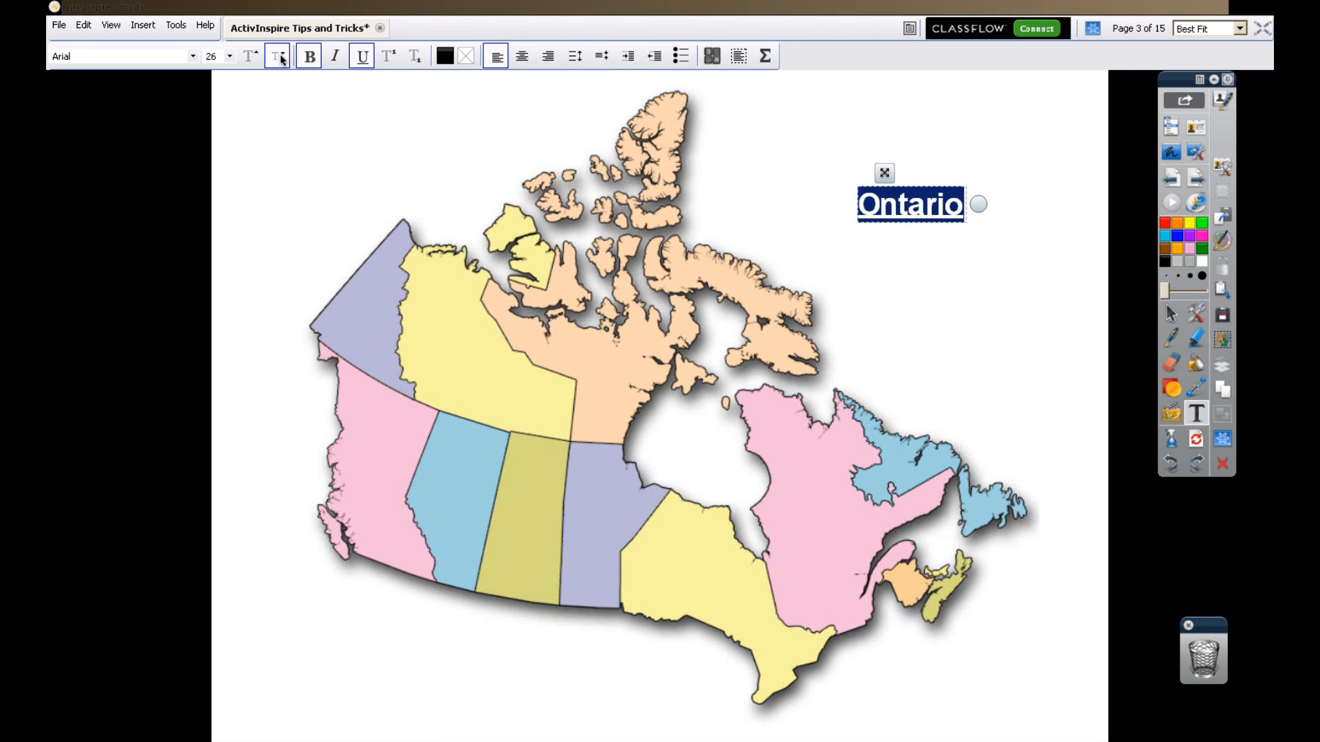
pyautogui.click(279, 56)
pyautogui.click(363, 57)
pyautogui.click(311, 58)
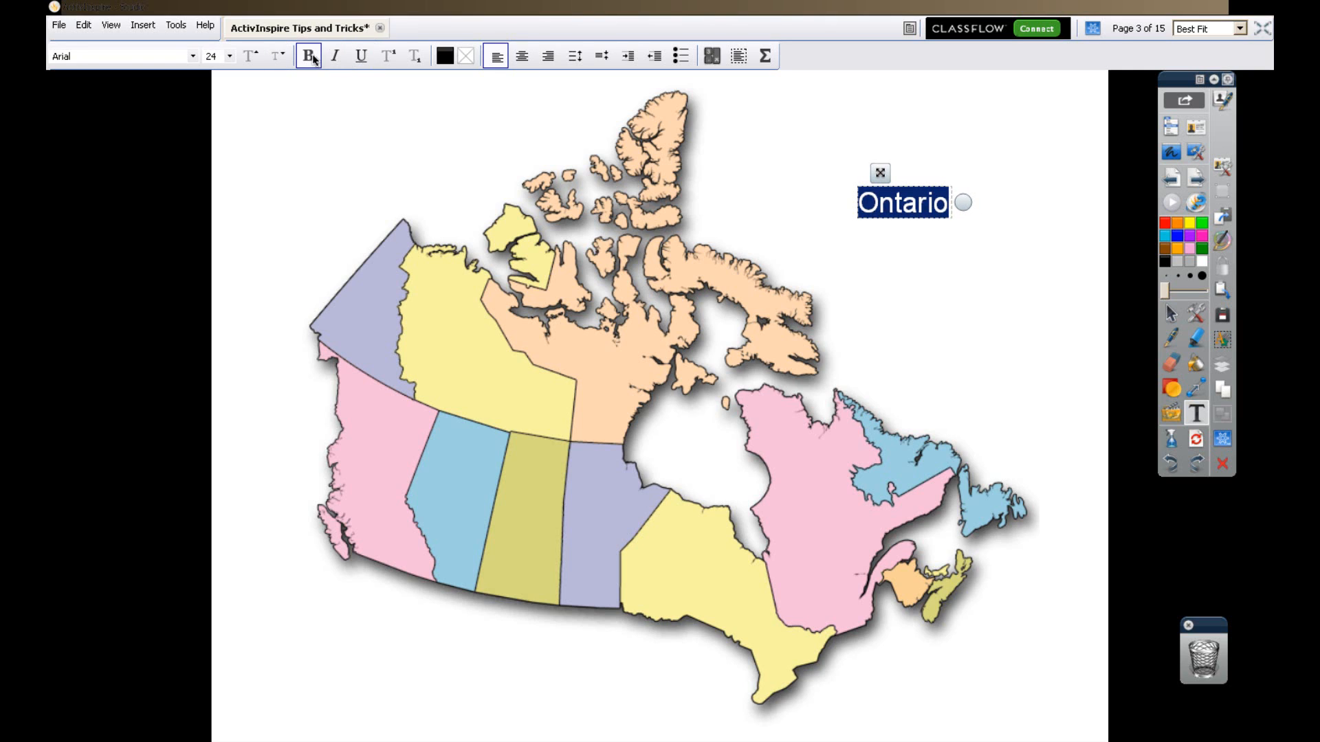
pyautogui.click(1004, 251)
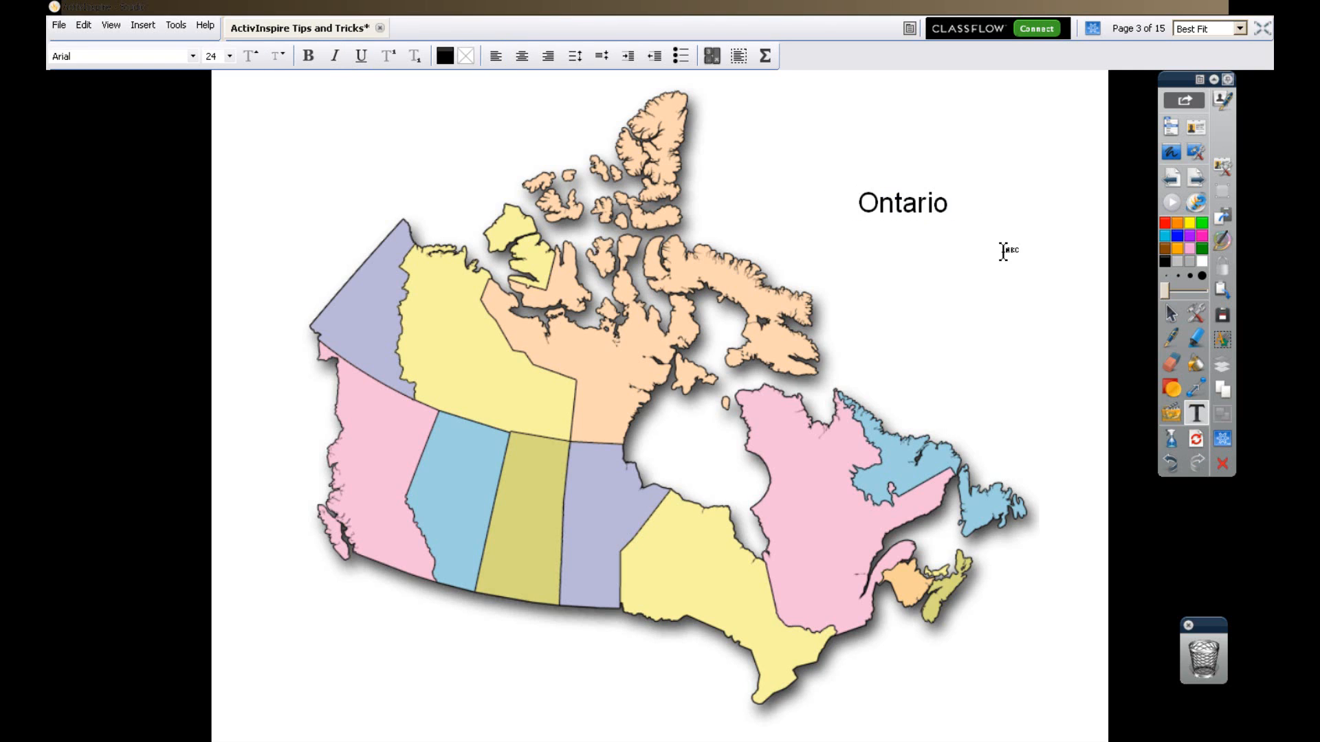
# Leave text editing and shift the Ontario label within the blank area beside the map.
pyautogui.click(1063, 299)
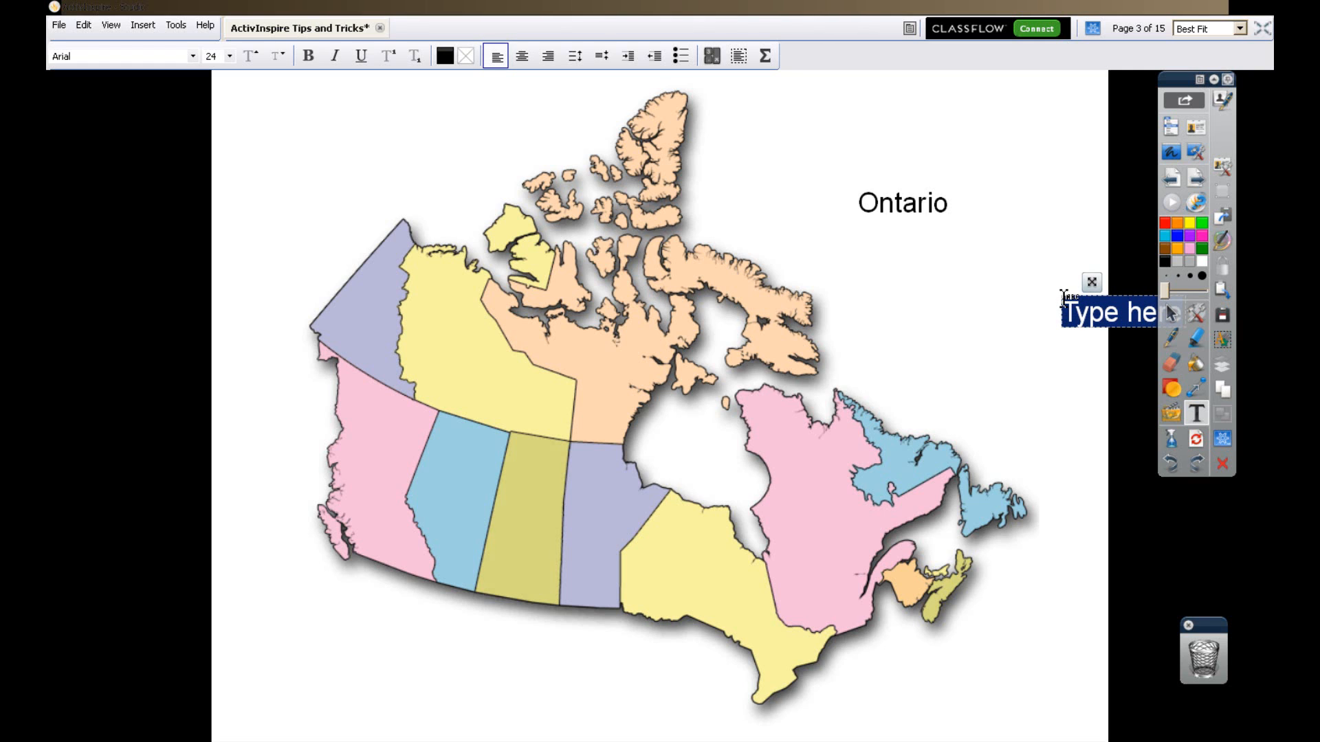
pyautogui.click(1172, 313)
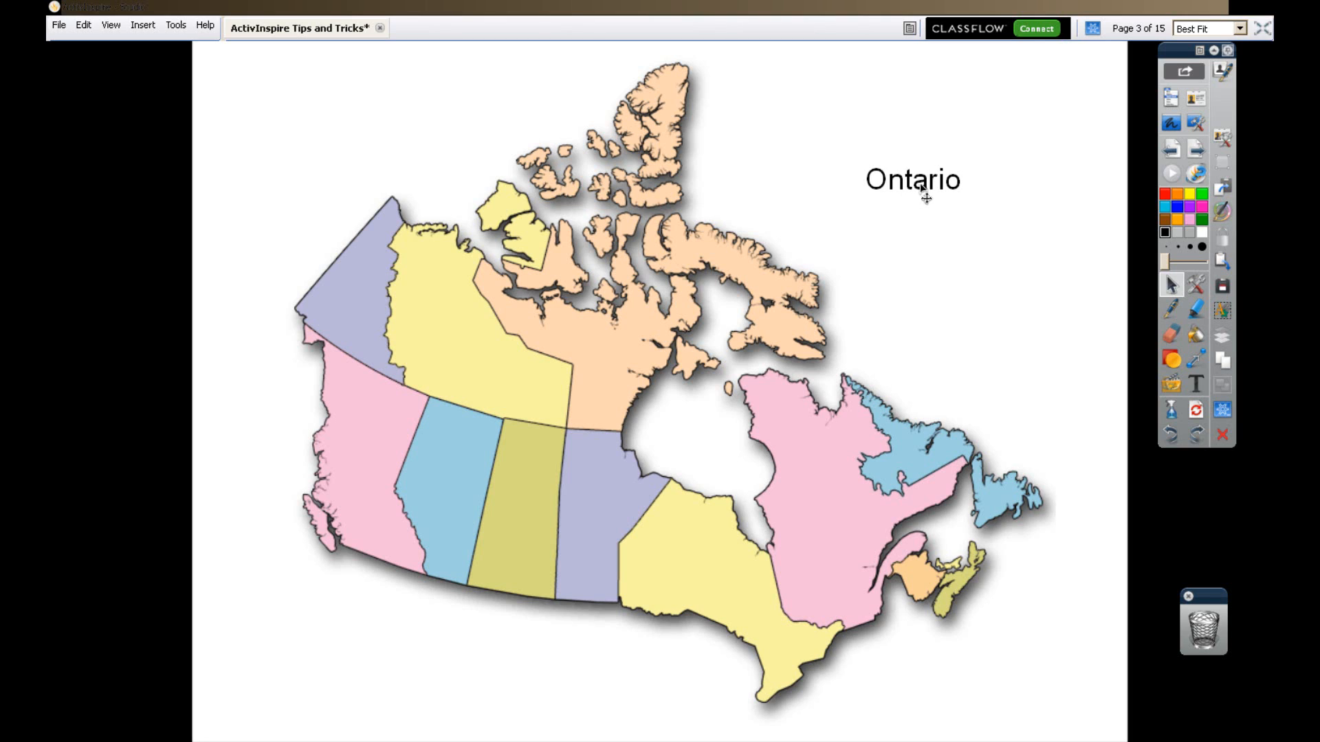
pyautogui.moveTo(922, 190); pyautogui.dragTo(973, 228)
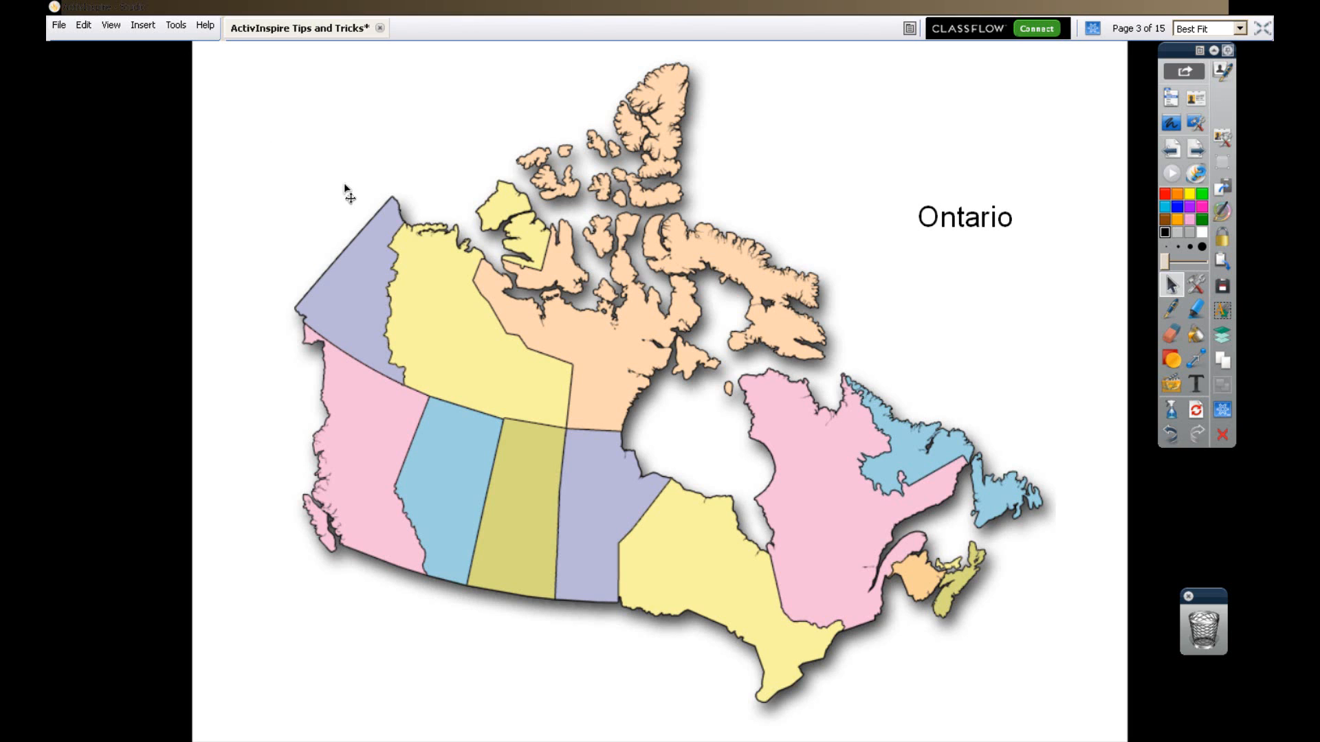
# Open the Object Browser and move the Ontario text object to the Top Layer, leaving the map image in the Middle Layer.
pyautogui.hotkey('ctrl', 'b')
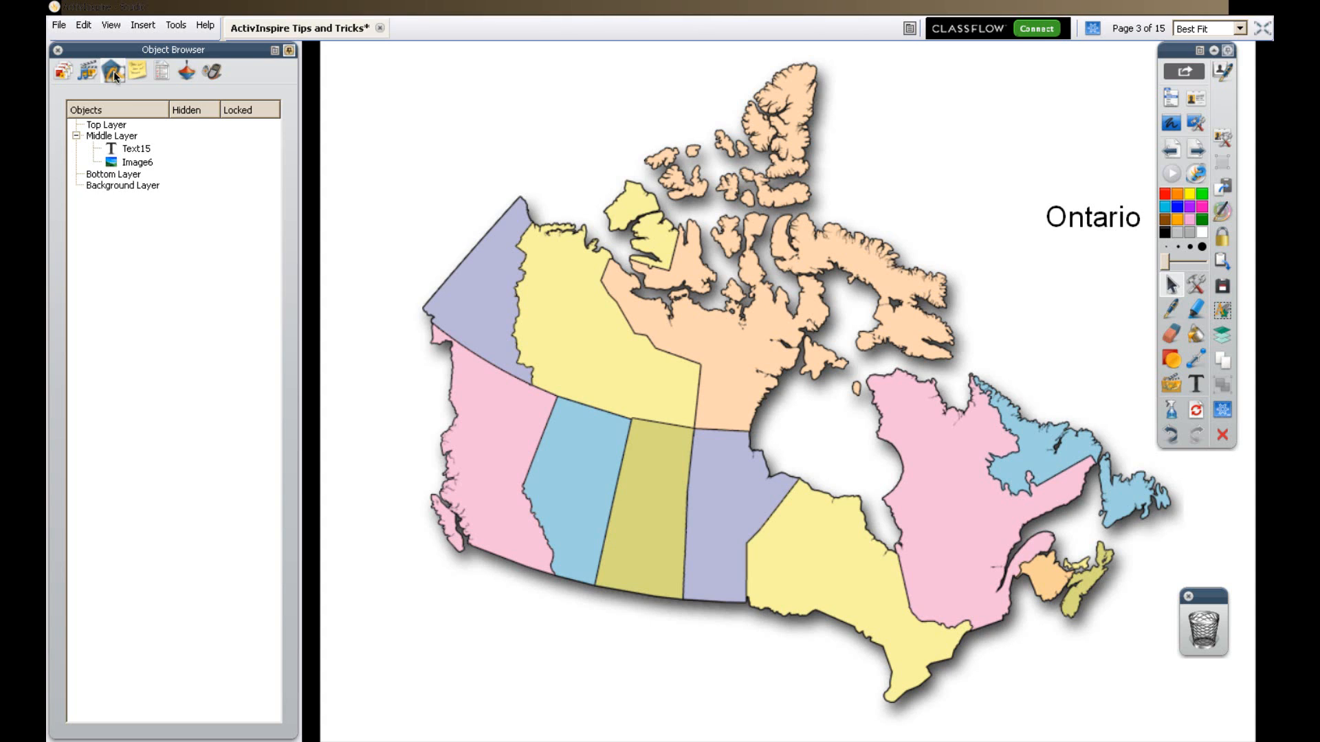
pyautogui.click(134, 152)
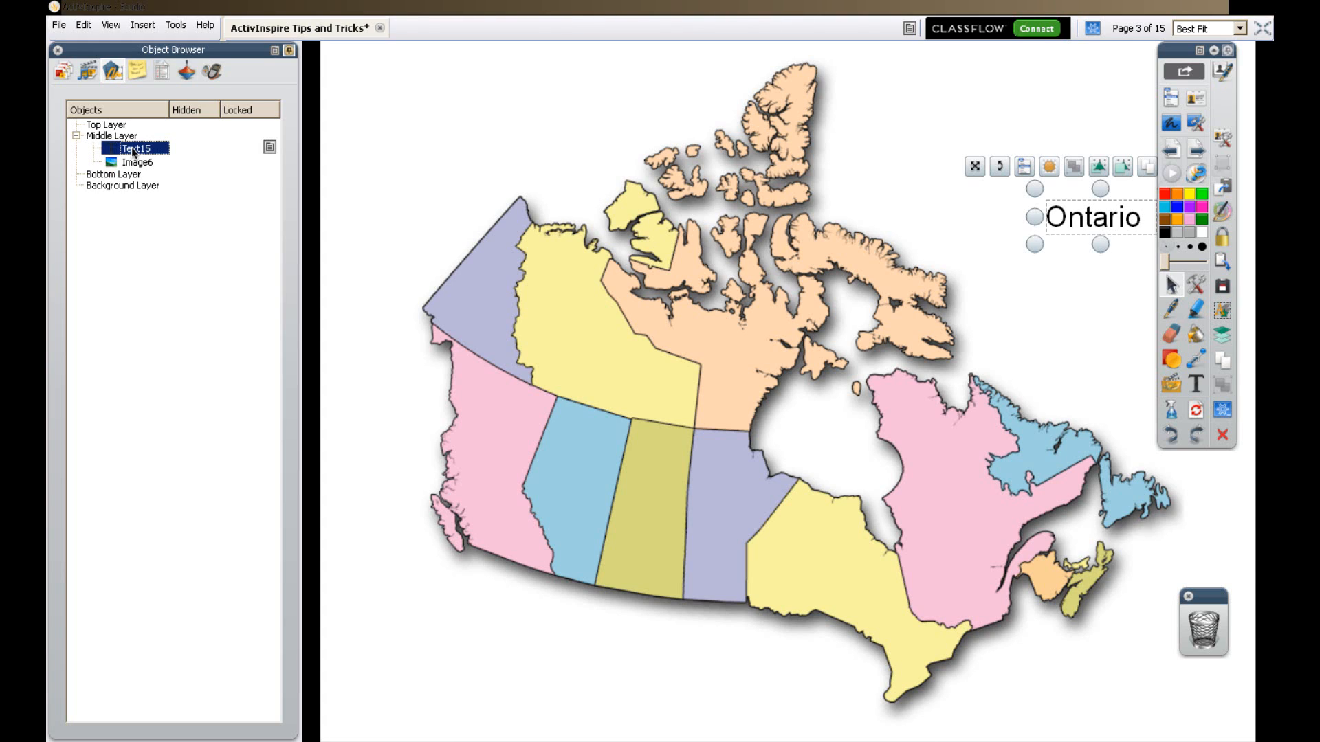
pyautogui.click(134, 164)
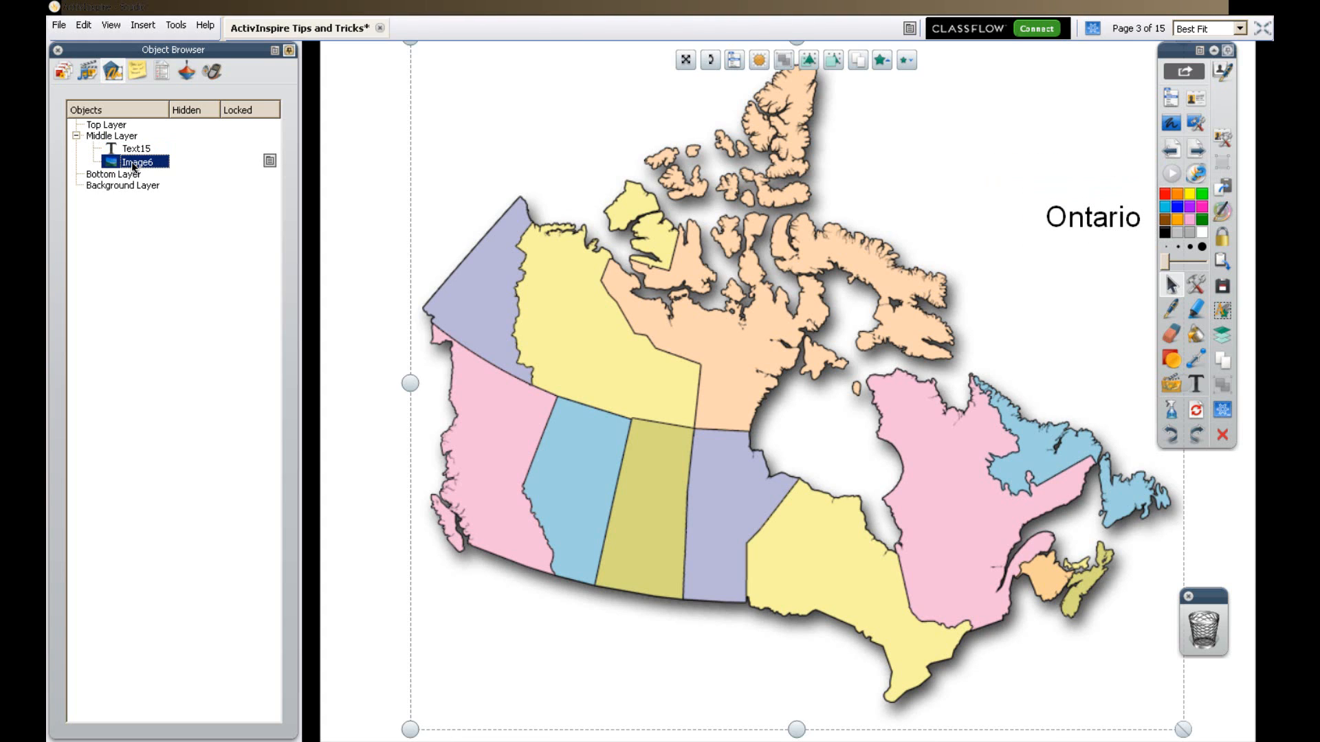
pyautogui.click(190, 185)
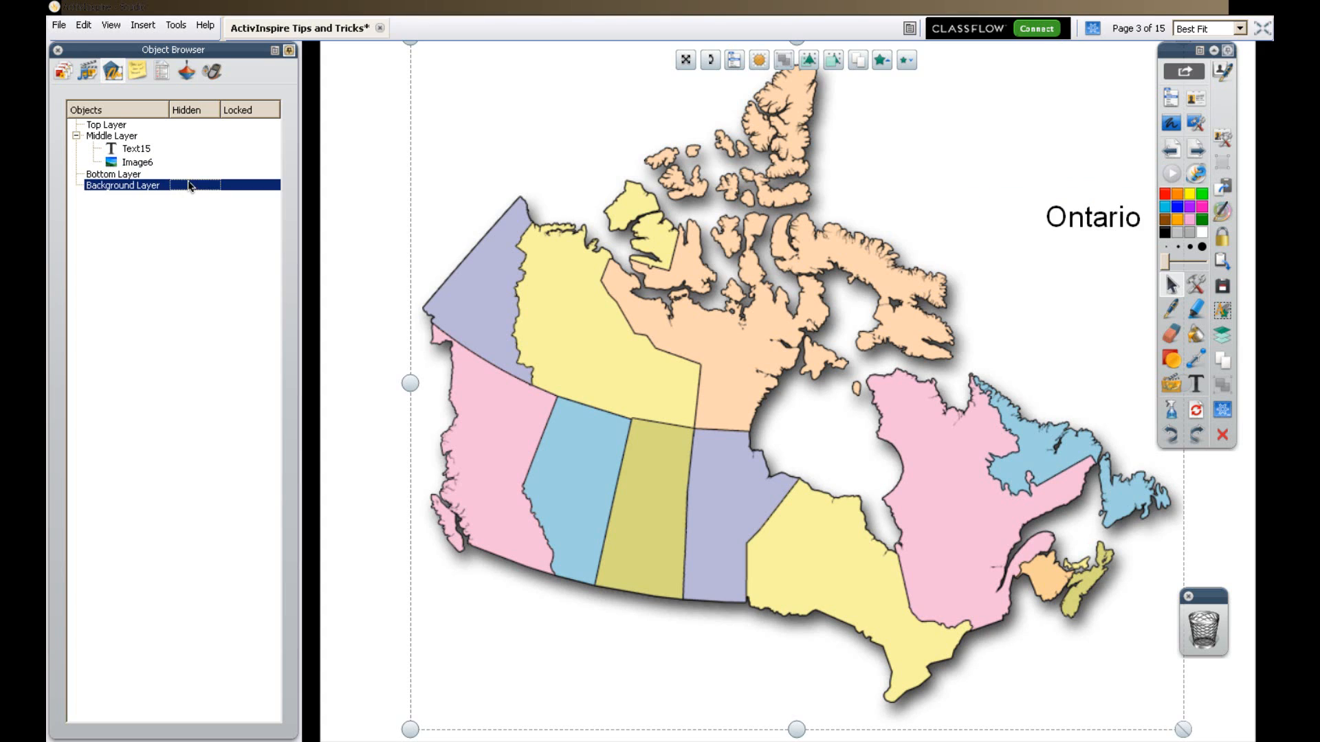
pyautogui.click(138, 151)
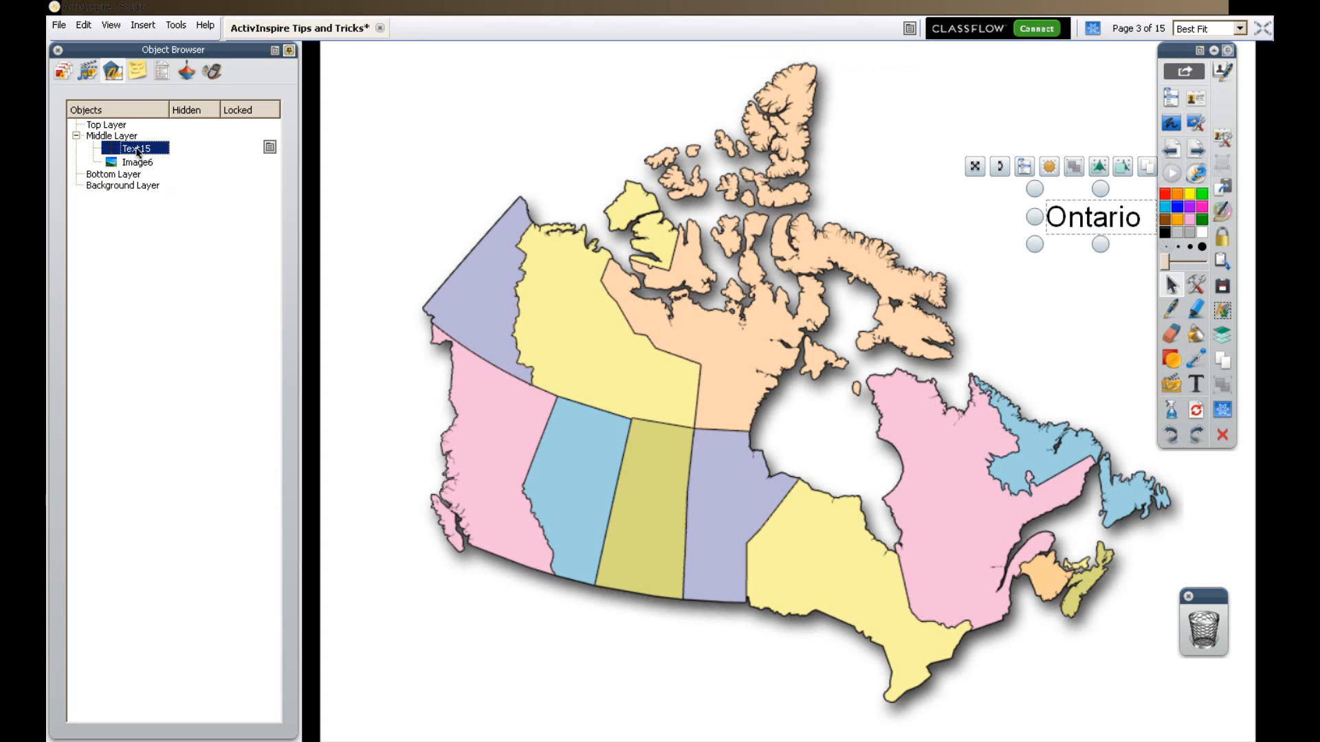
pyautogui.moveTo(137, 153); pyautogui.dragTo(127, 130)
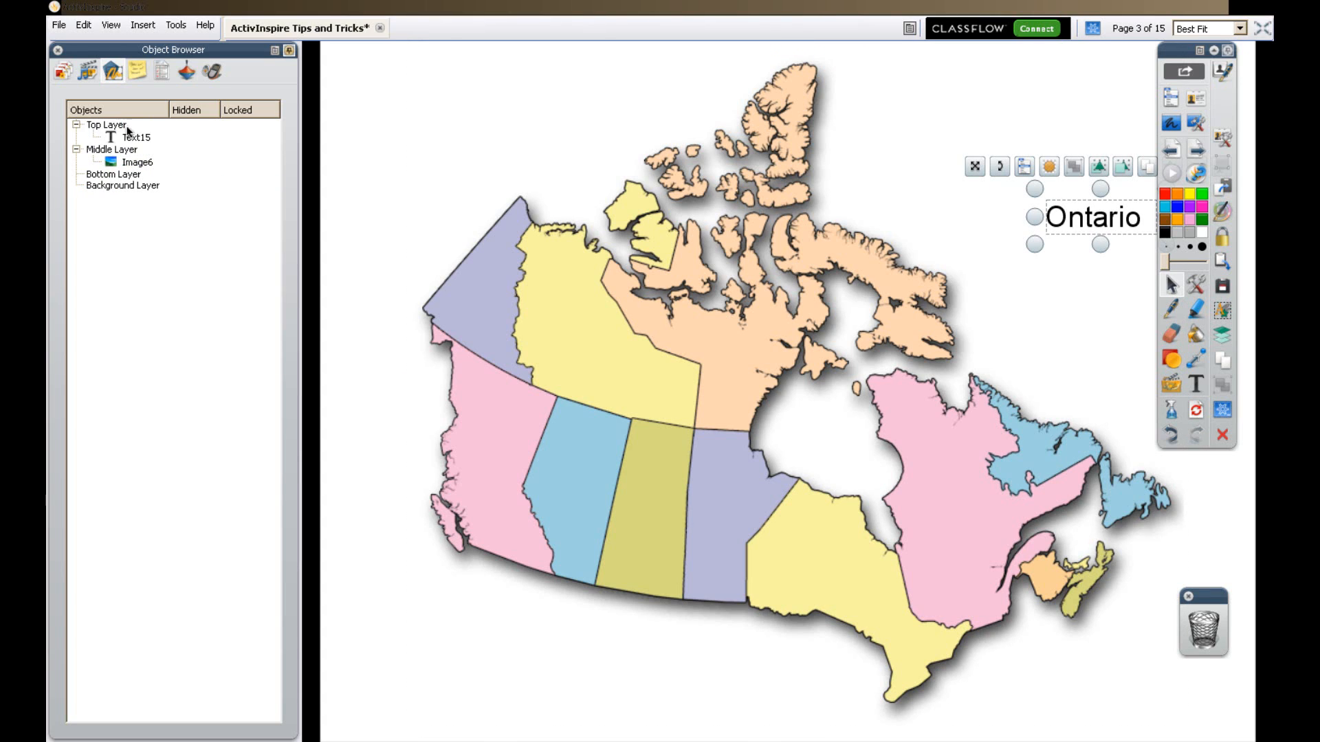
# Close the Object Browser and place the Ontario label over the province of Ontario on the map.
pyautogui.click(58, 50)
pyautogui.moveTo(981, 236); pyautogui.dragTo(717, 582)
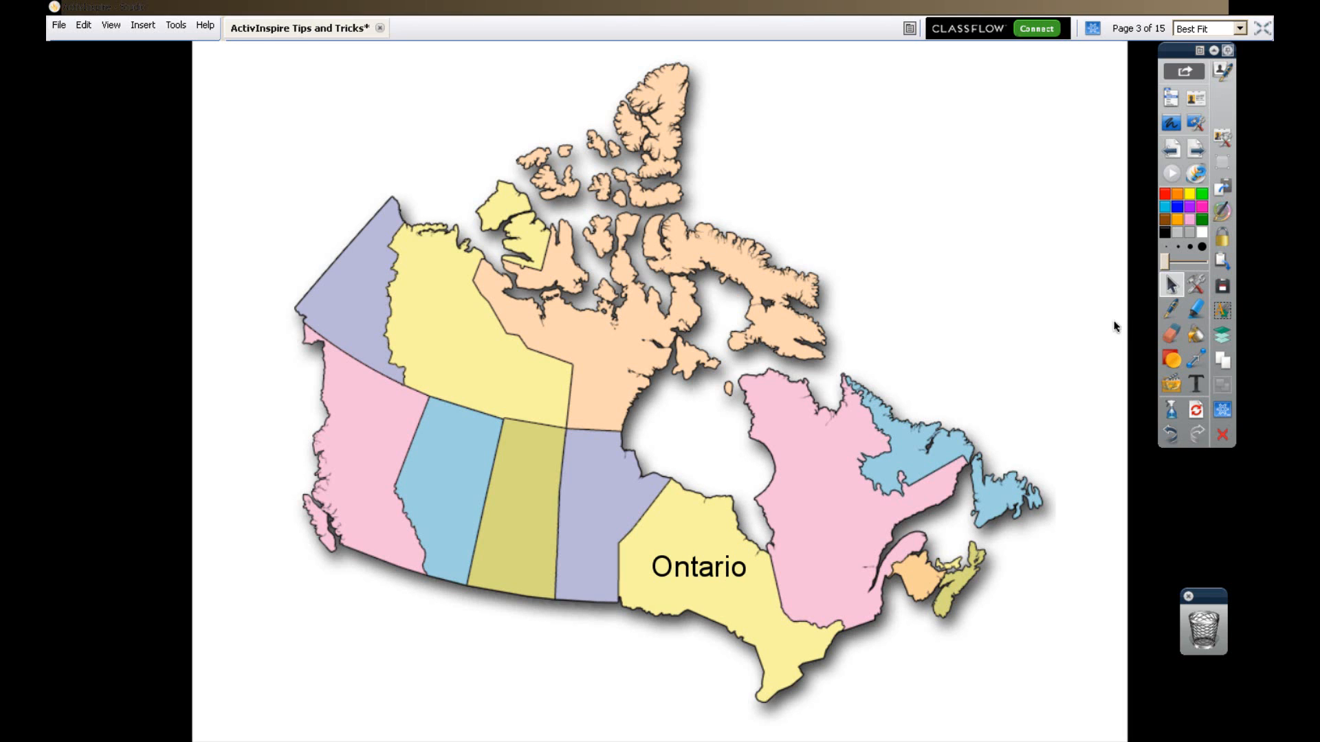
# Add a second text label reading "Quebec" in the blank area northeast of the map and finish text editing.
pyautogui.click(1196, 383)
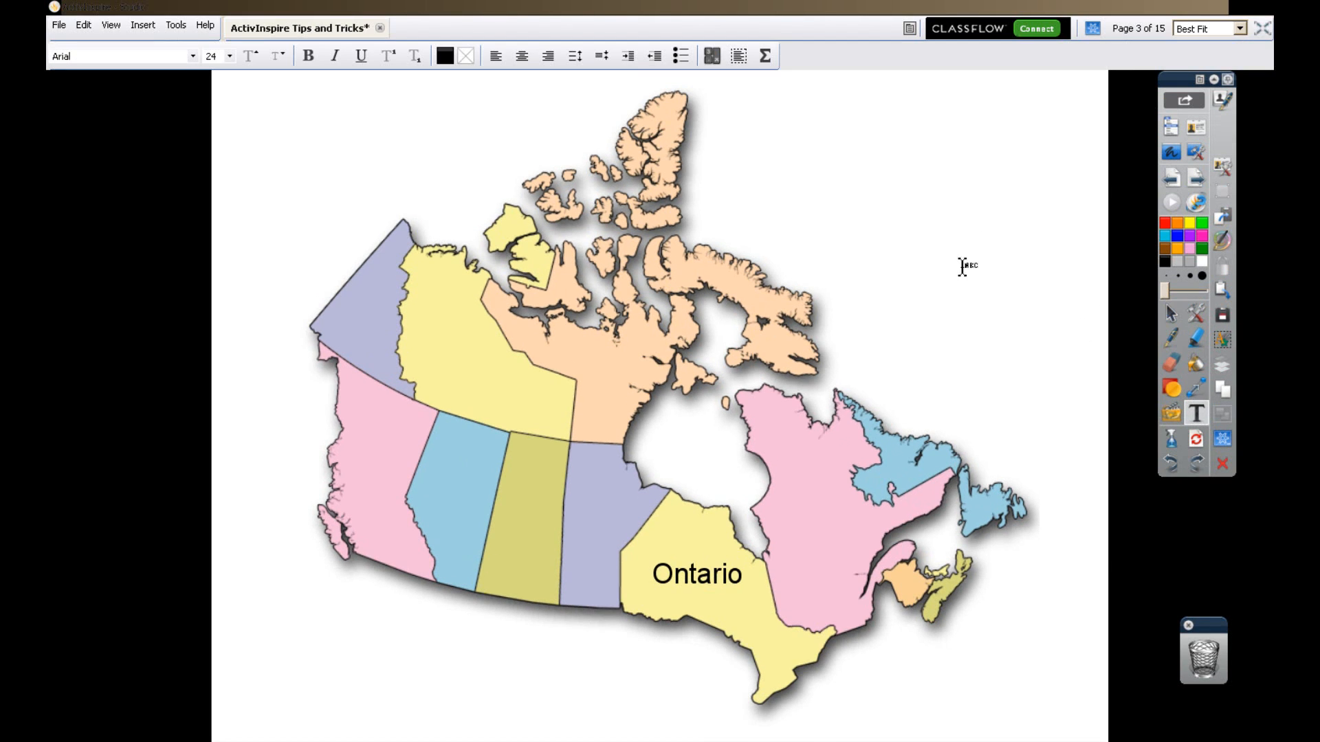
pyautogui.click(882, 254)
pyautogui.write('Qu')
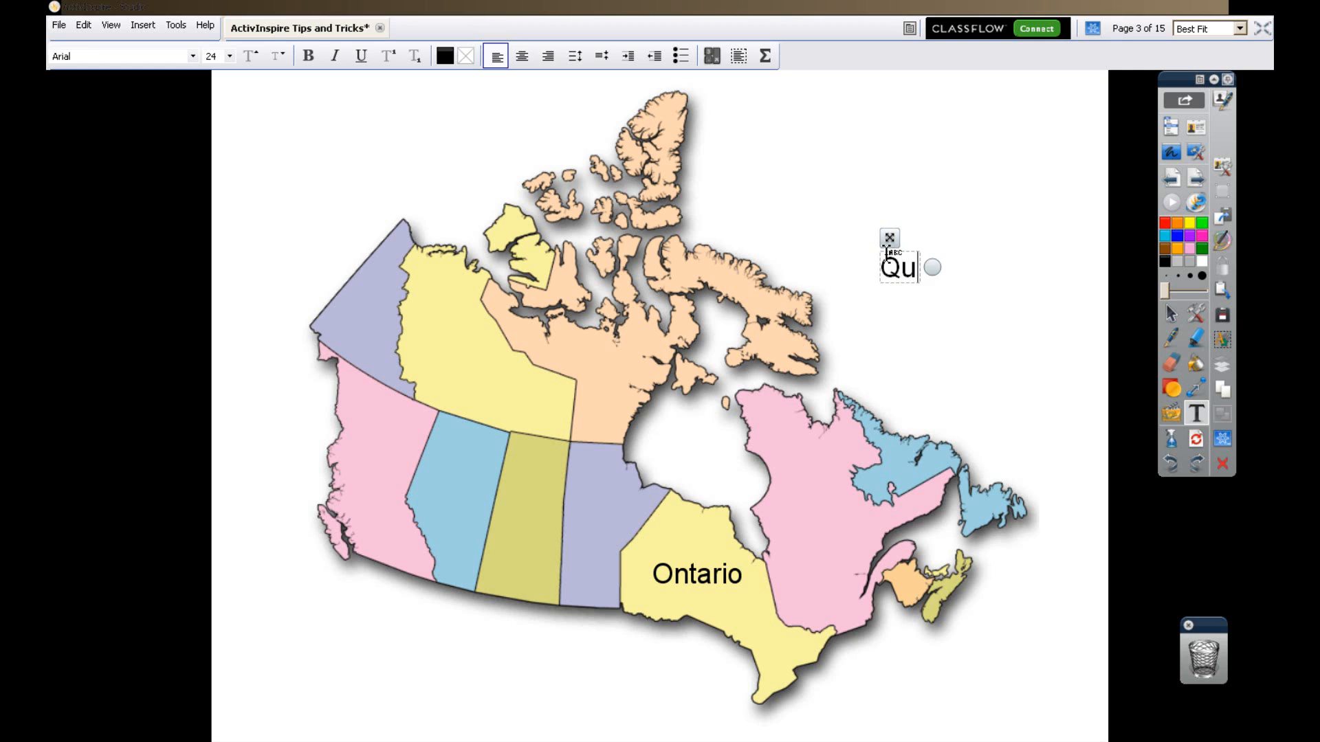
pyautogui.write('ebec')
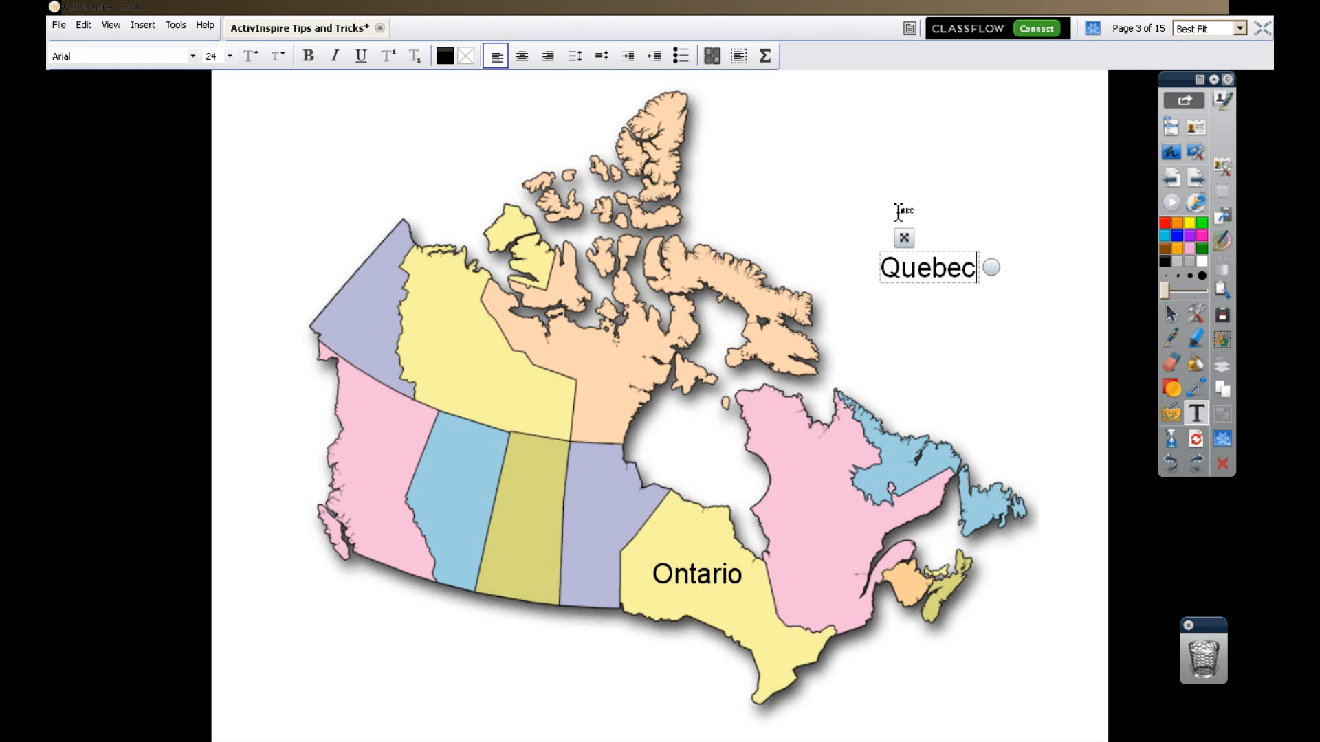
pyautogui.click(1172, 313)
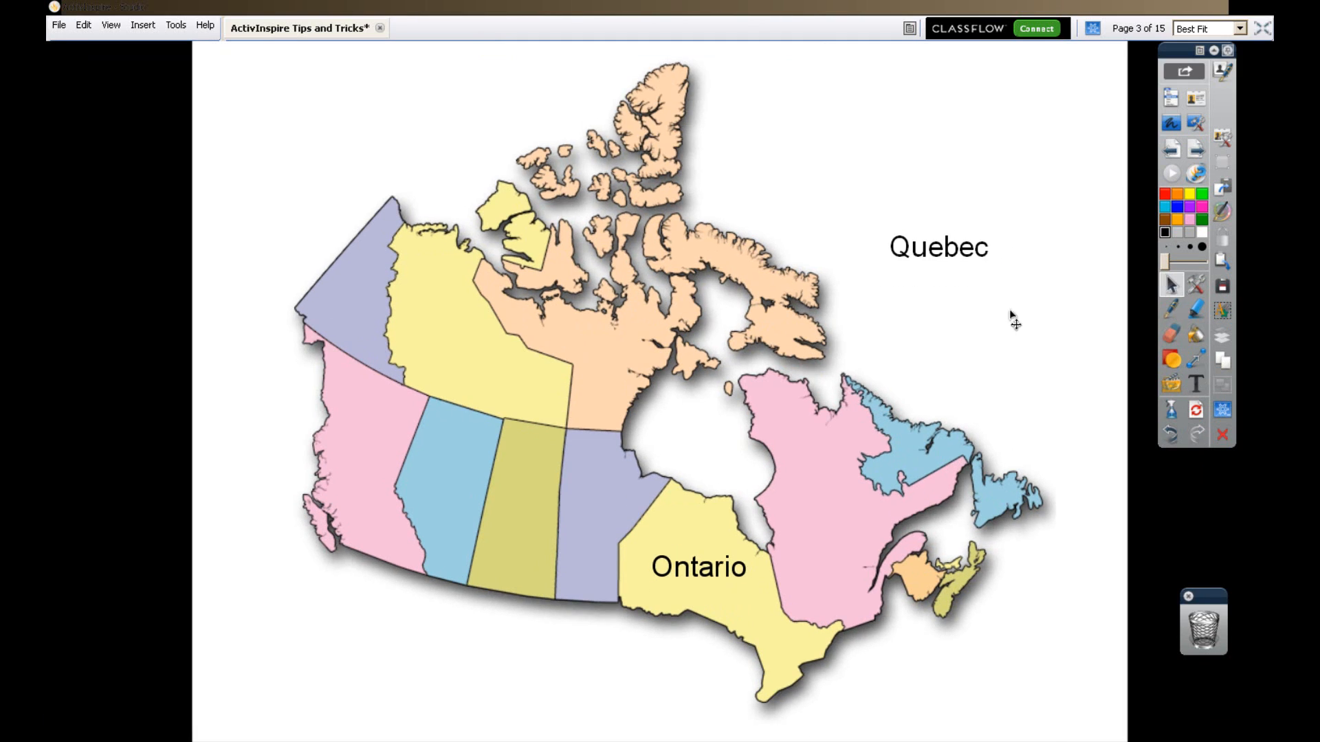
# Place the Quebec label over the province of Quebec and use the Object Browser to move the Ontario text object to the Bottom Layer.
pyautogui.moveTo(940, 287); pyautogui.dragTo(839, 534)
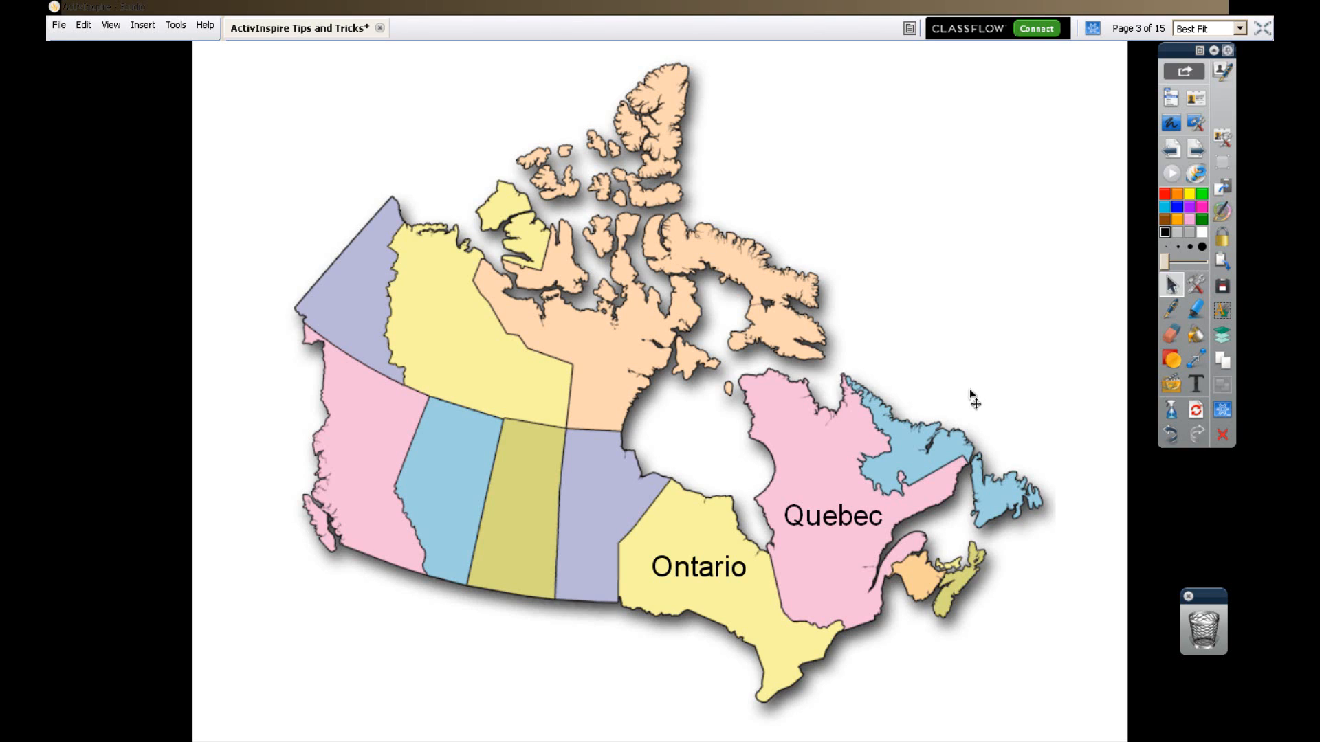
pyautogui.hotkey('ctrl', 'b')
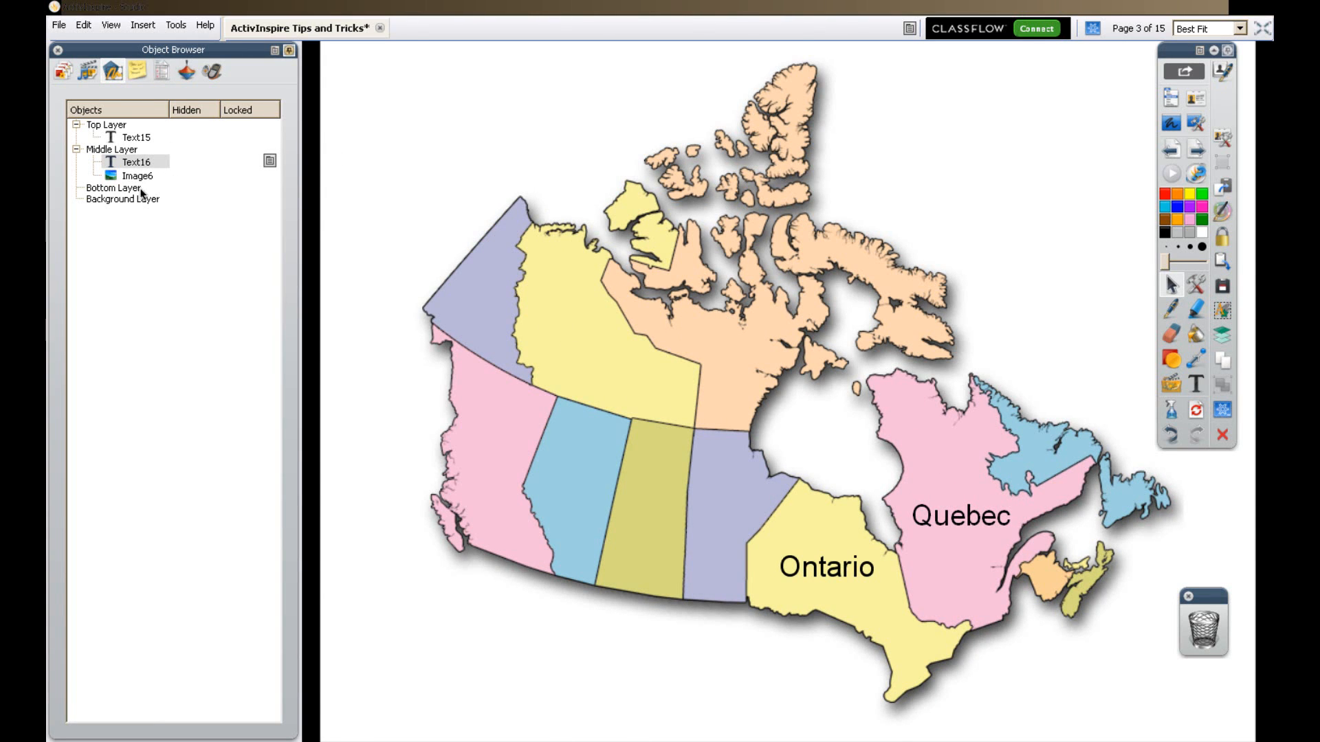
pyautogui.click(139, 164)
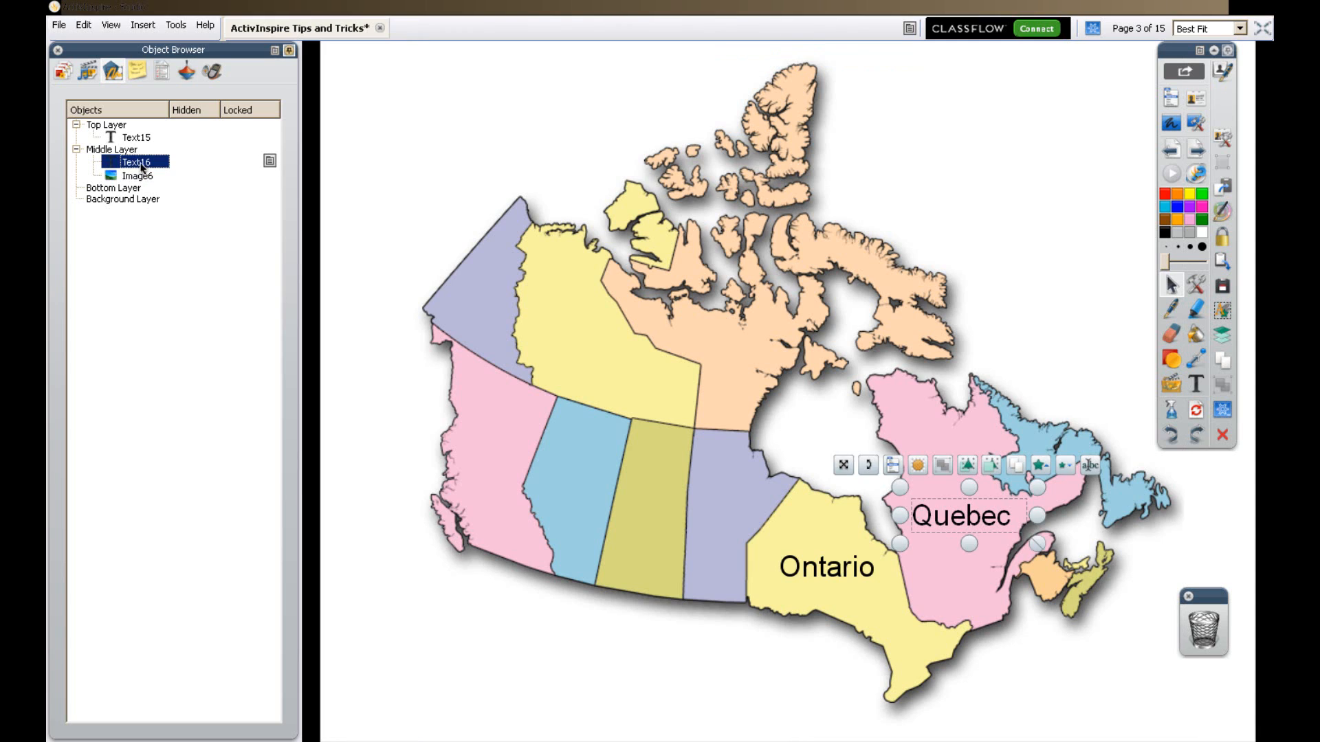
pyautogui.click(138, 139)
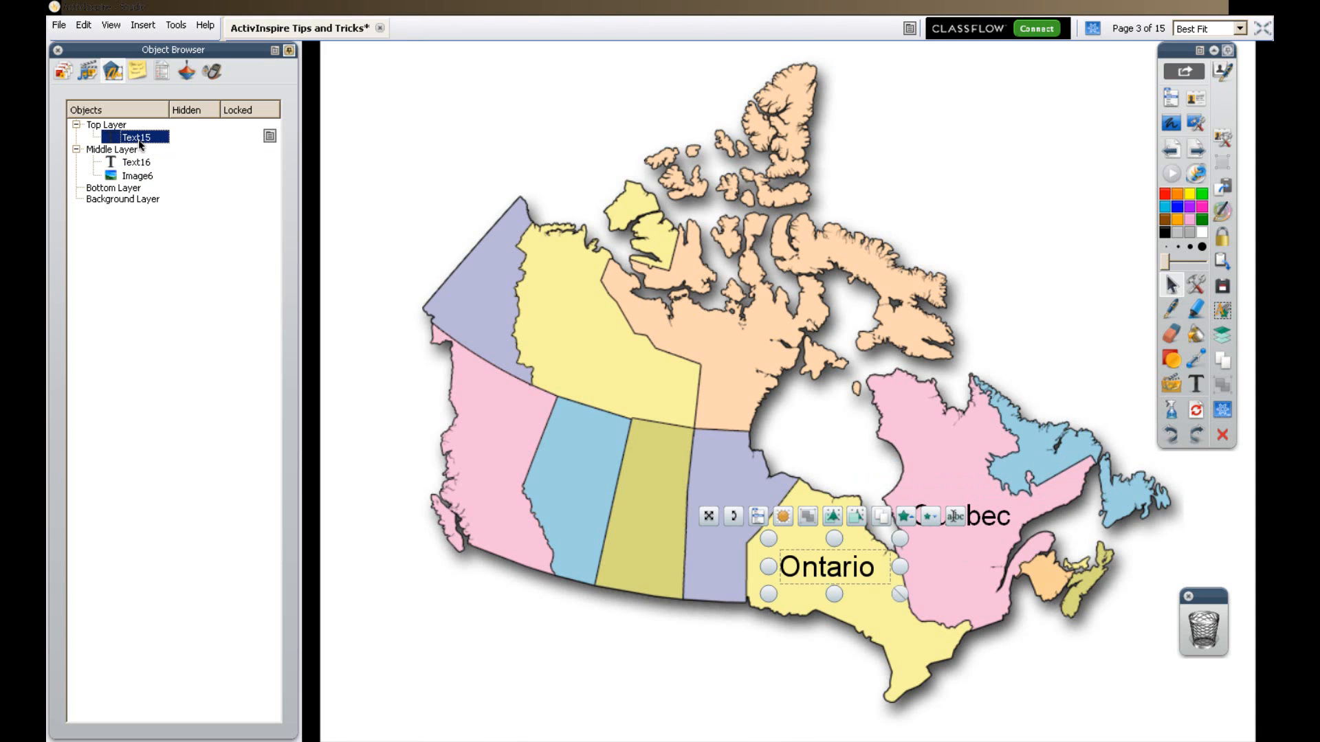
pyautogui.click(140, 164)
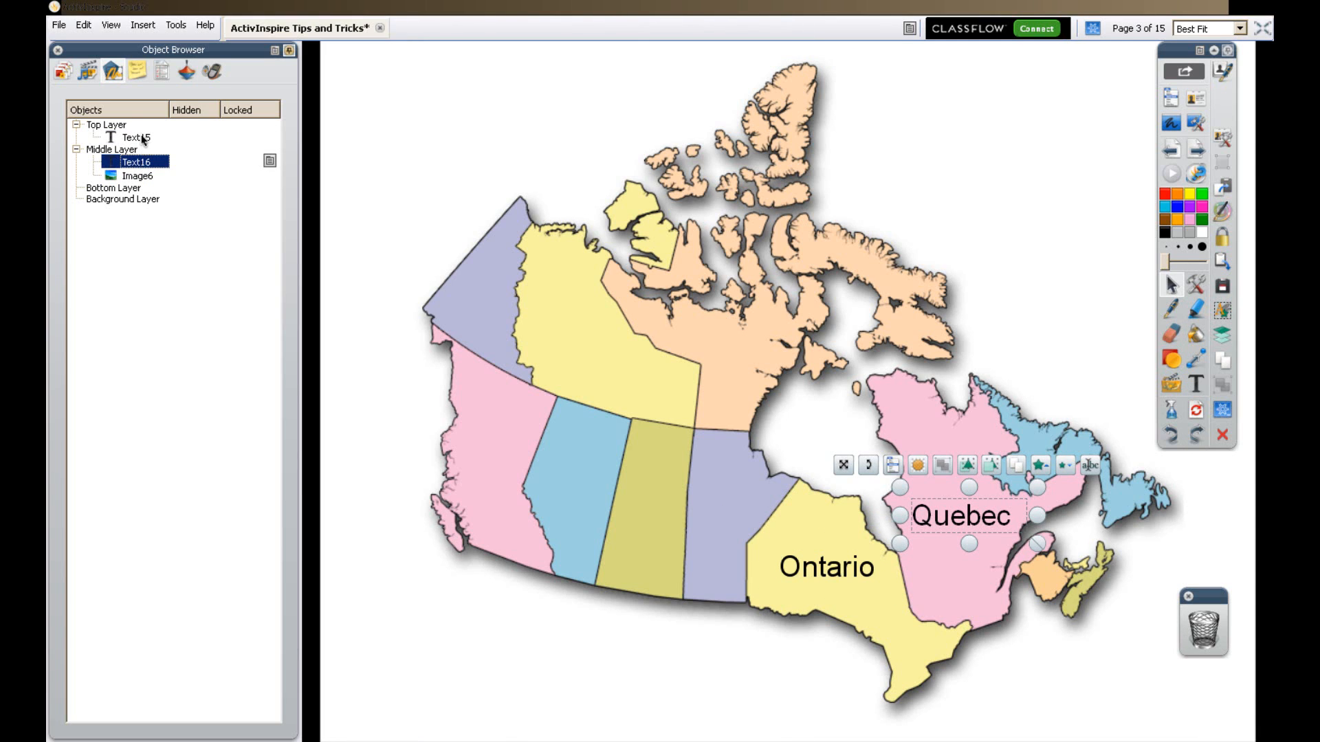
pyautogui.click(142, 137)
pyautogui.click(141, 163)
pyautogui.click(141, 138)
pyautogui.moveTo(142, 141); pyautogui.dragTo(130, 196)
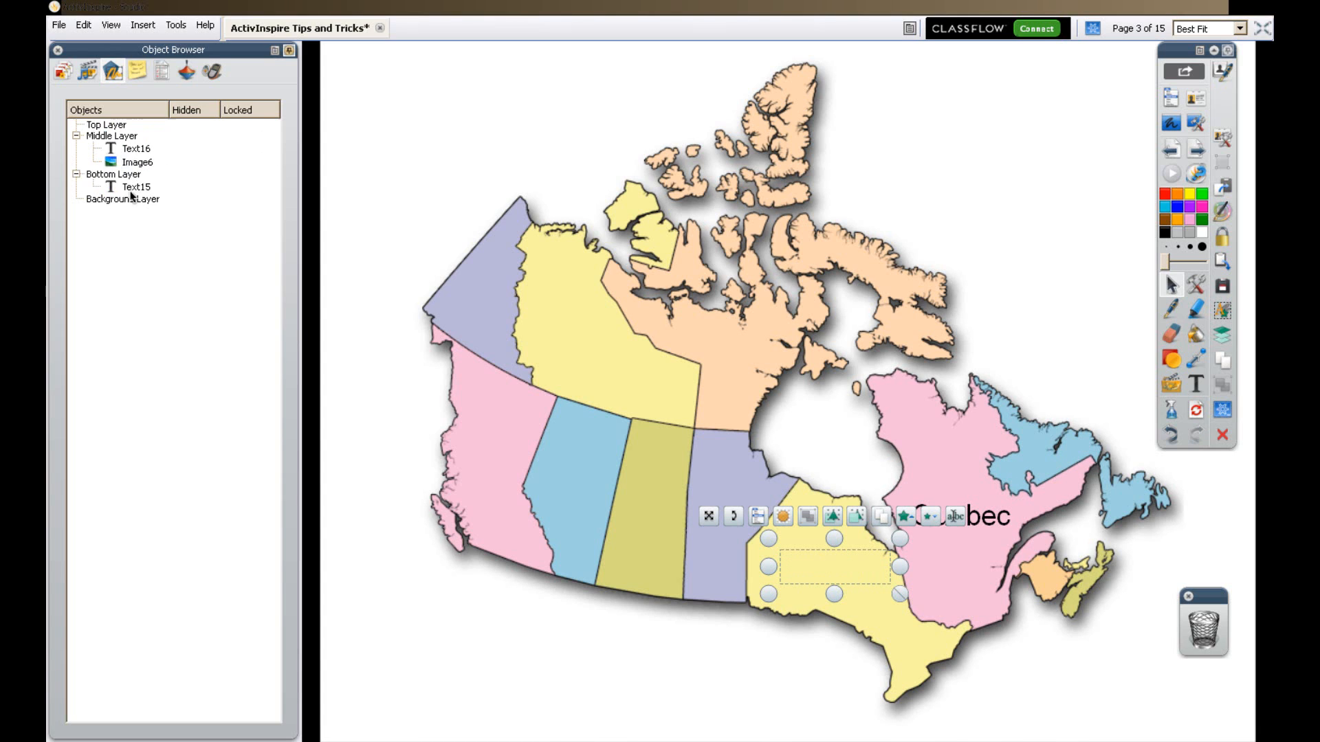
# Move the Quebec text object from the Middle Layer to the Bottom Layer, leaving nothing selected on the page.
pyautogui.click(128, 149)
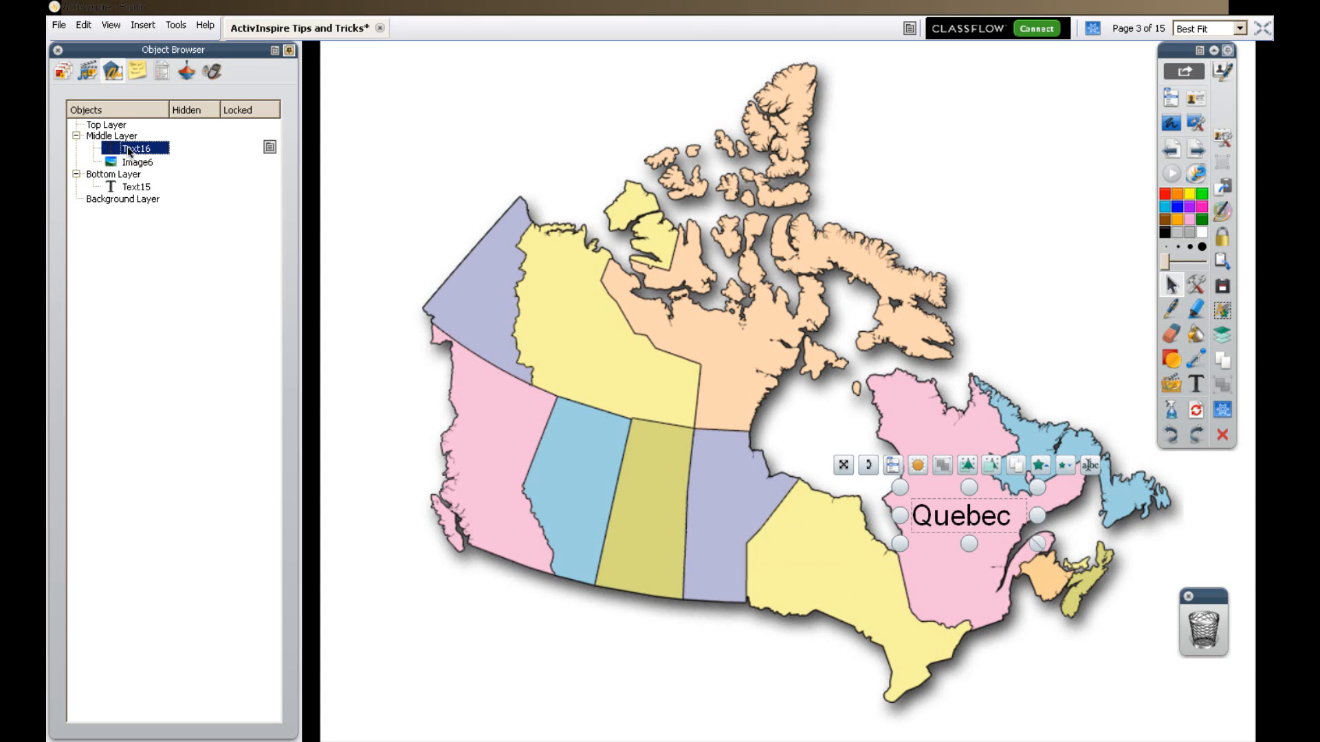
pyautogui.click(129, 149)
pyautogui.click(122, 177)
pyautogui.moveTo(129, 148); pyautogui.dragTo(103, 180)
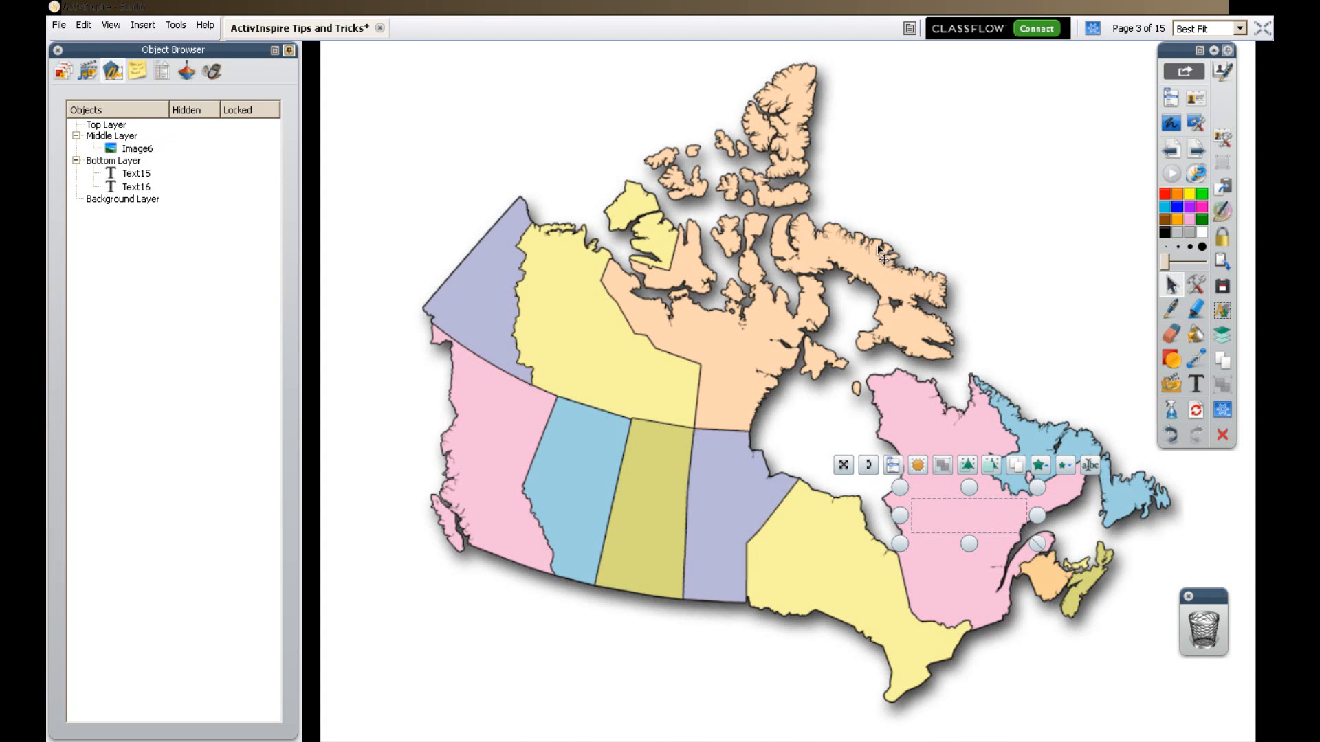
pyautogui.click(1064, 278)
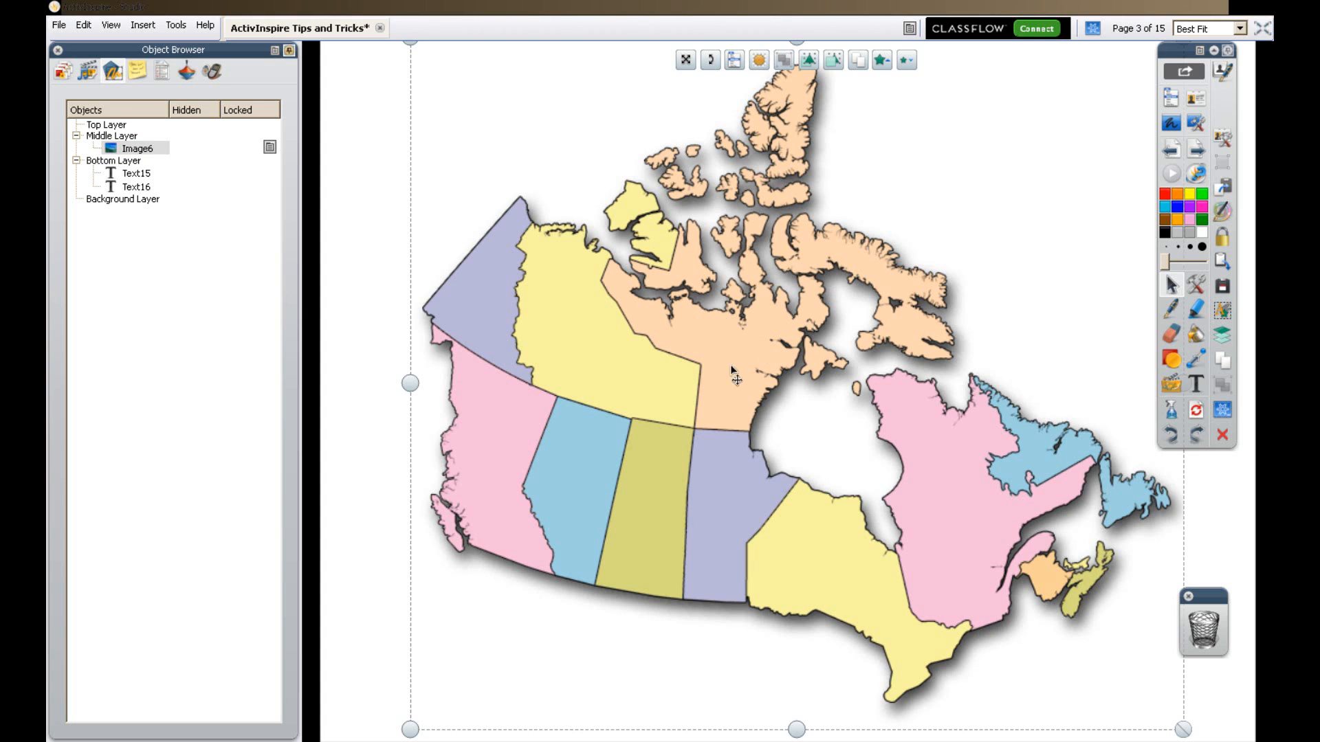
pyautogui.click(376, 276)
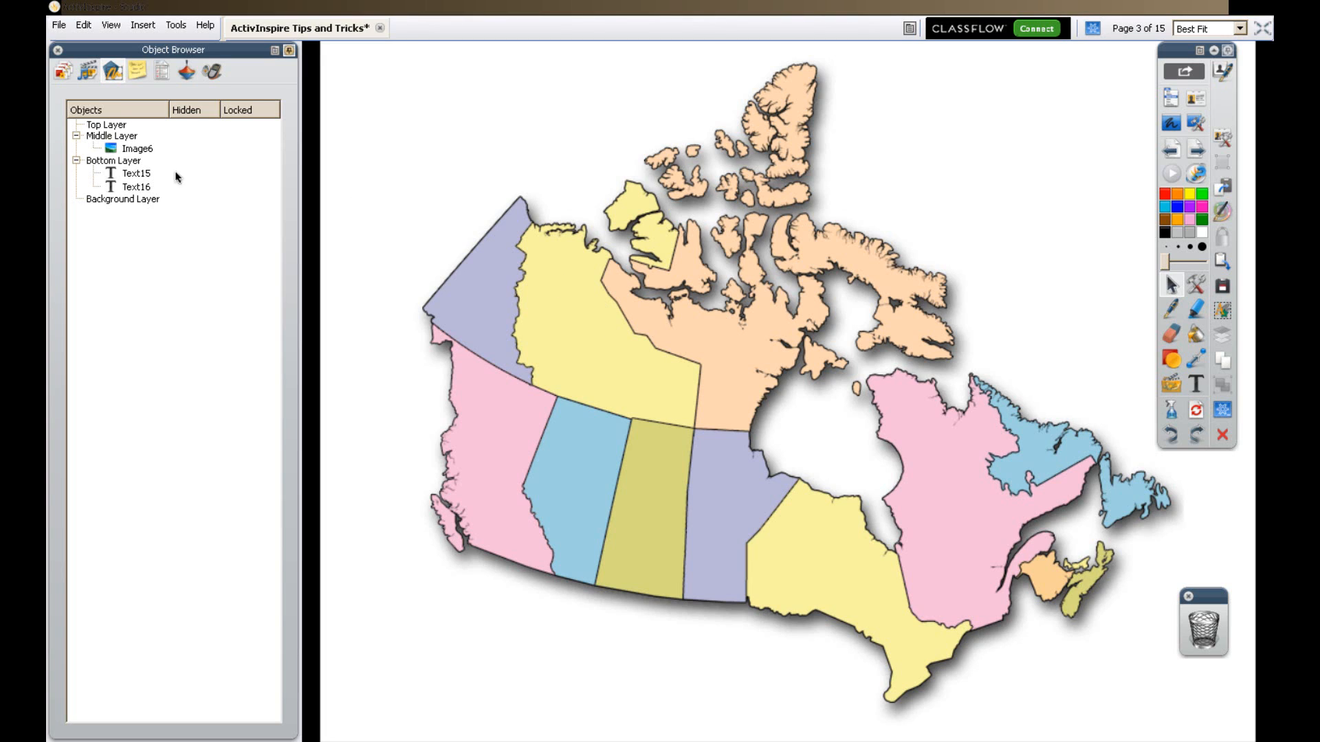
# Move the map image to the Top Layer, then close the Object Browser and deselect the map.
pyautogui.click(136, 150)
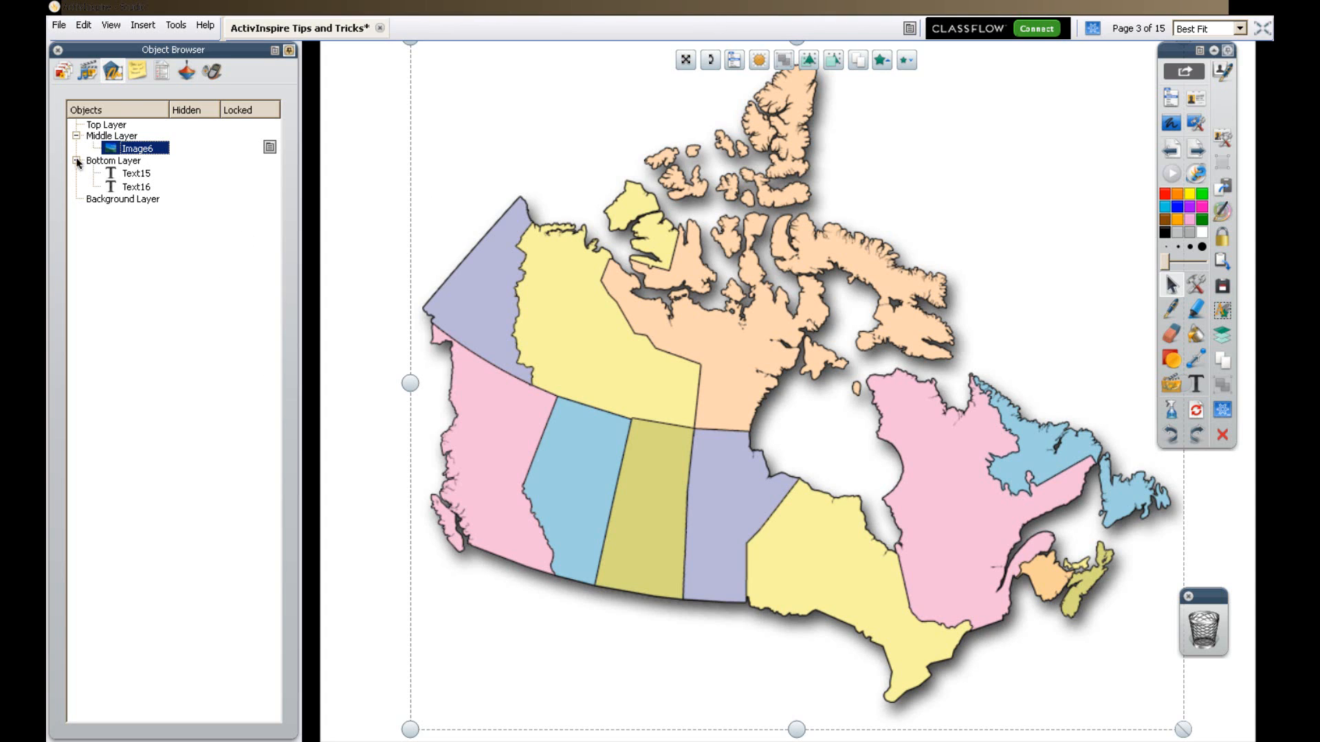
pyautogui.moveTo(114, 153); pyautogui.dragTo(105, 128)
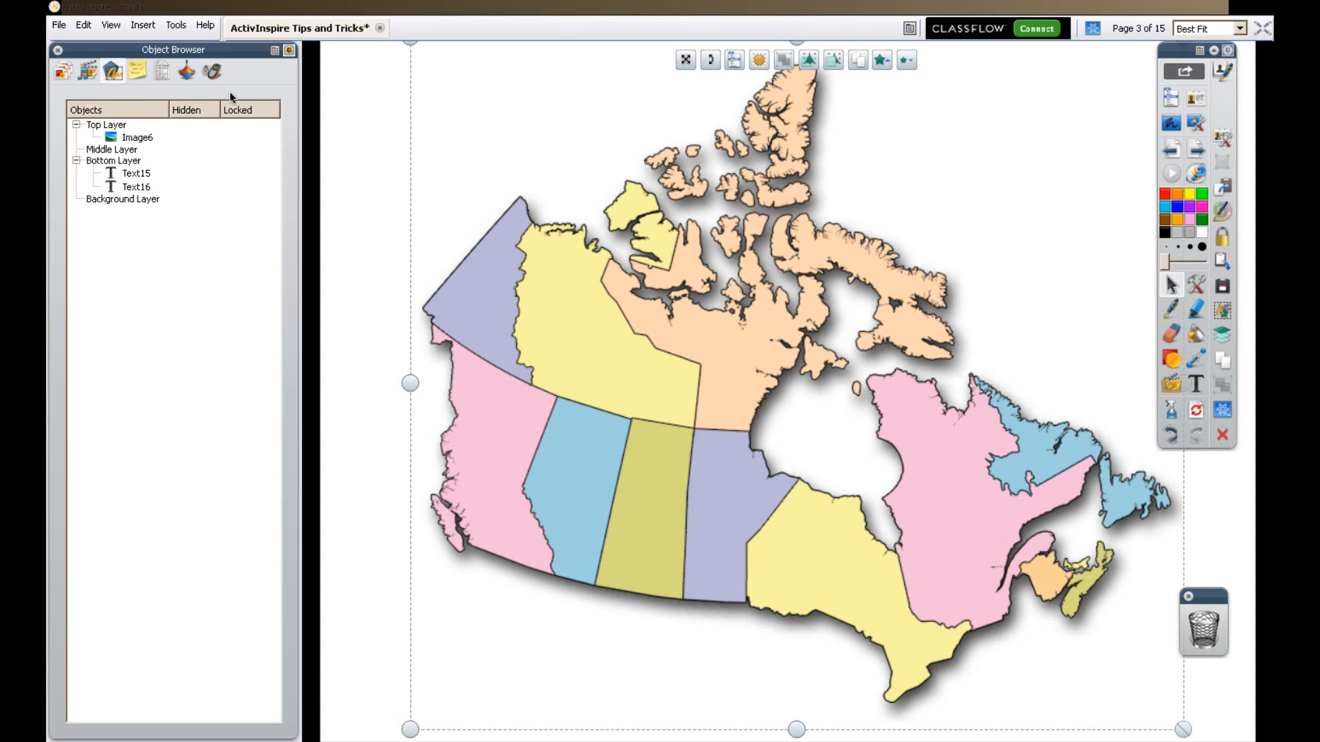
pyautogui.click(59, 50)
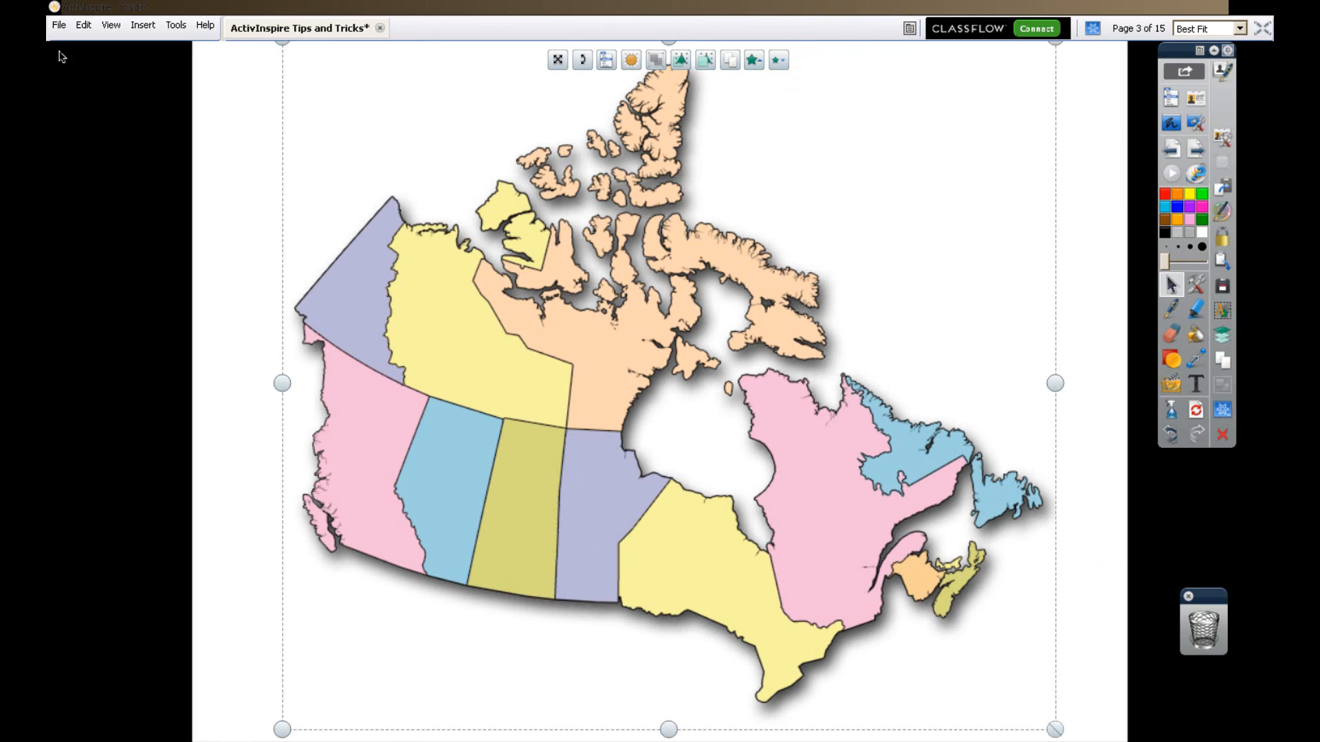
pyautogui.click(1150, 521)
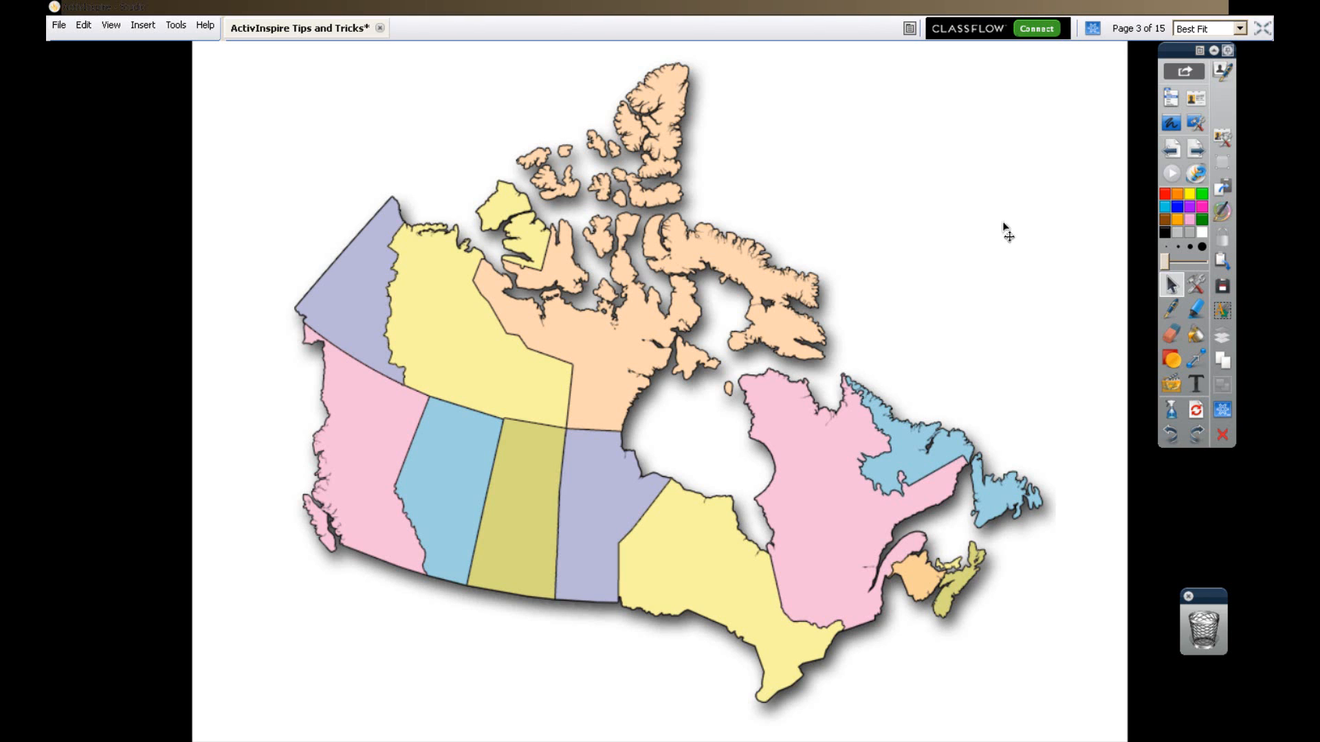
# Show the Resource Browser, collapse the Building Tools for Flipcharts folder and switch to the root of Shared Resources.
pyautogui.hotkey('ctrl', 'b')
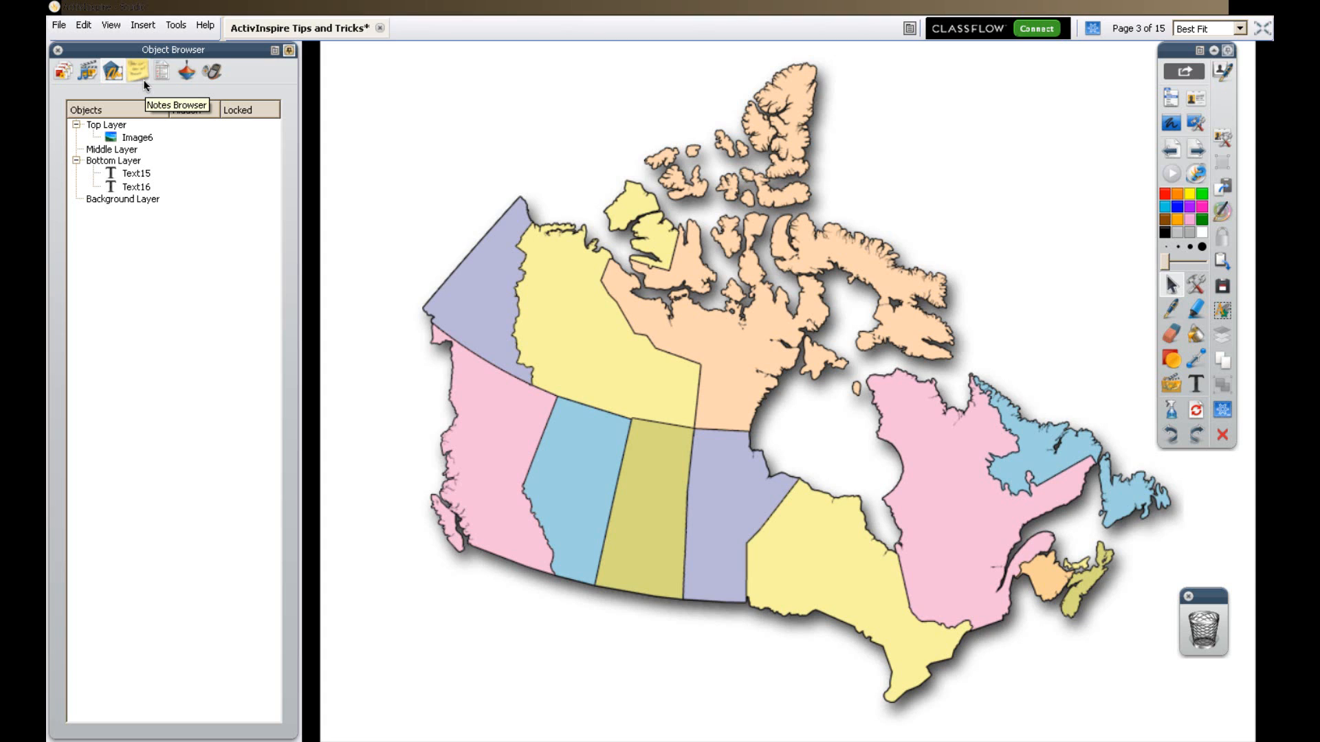
pyautogui.click(90, 78)
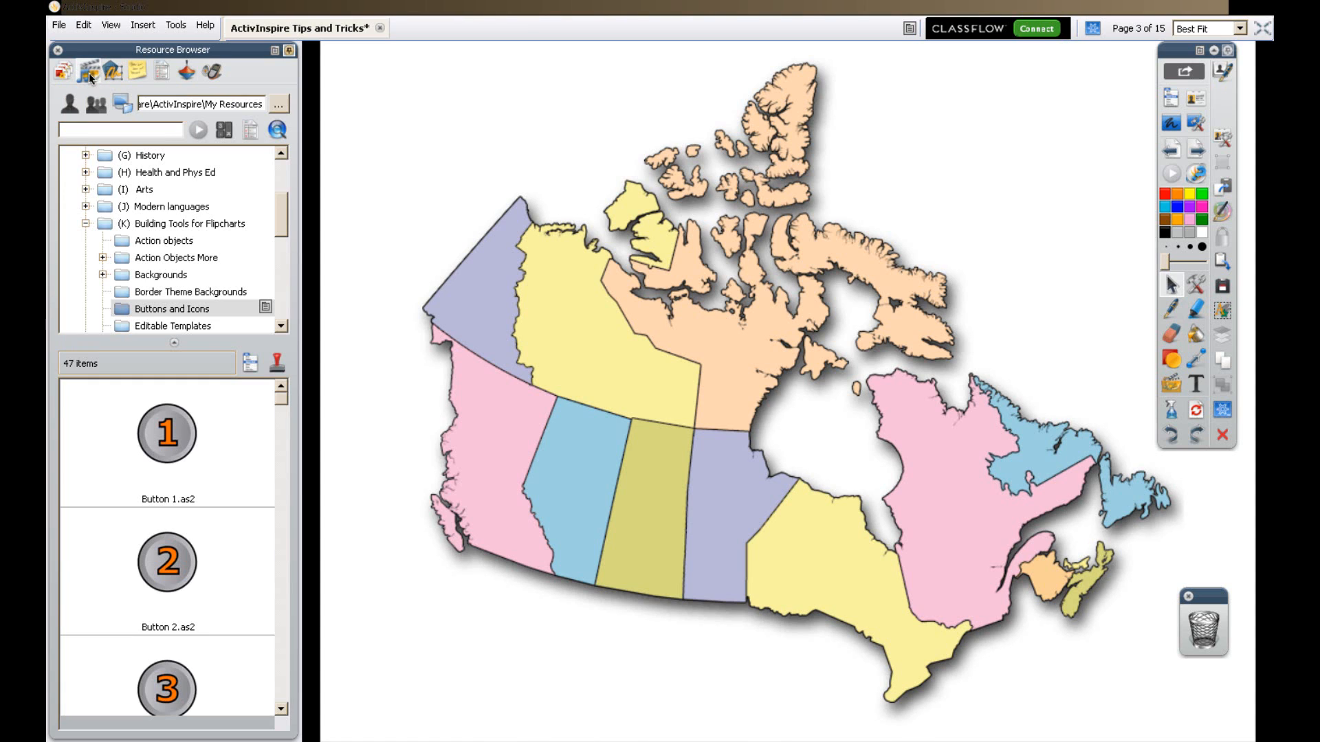
pyautogui.click(86, 225)
pyautogui.moveTo(281, 238); pyautogui.dragTo(286, 172)
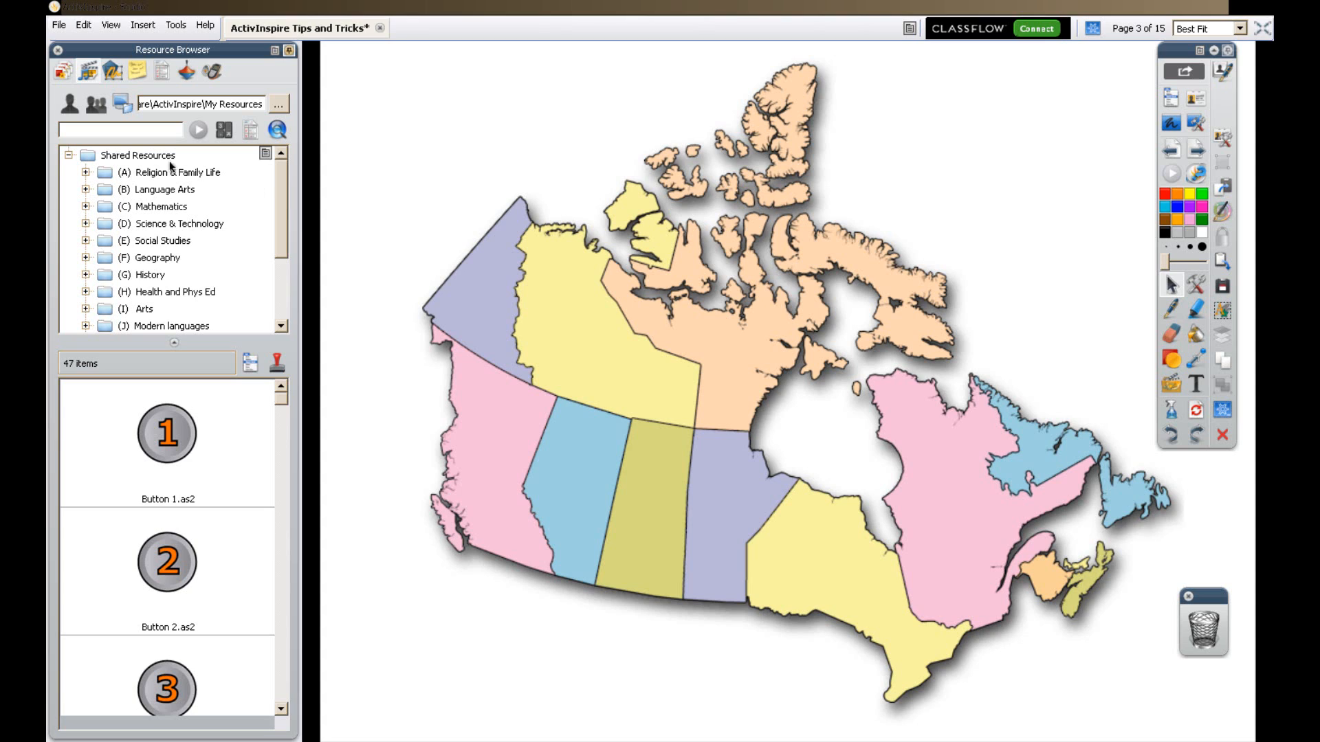
pyautogui.click(96, 107)
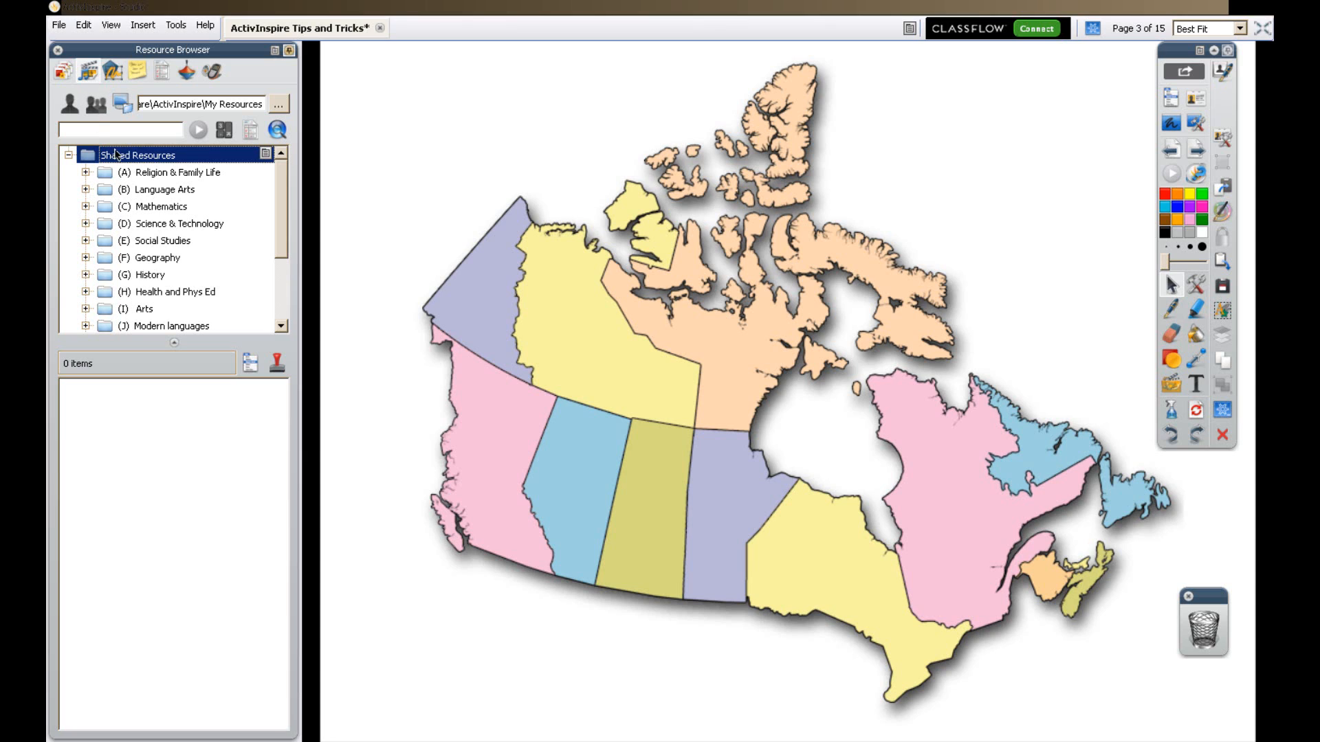
# Display the resources in the Magic Erasers subfolder of Building Tools for Flipcharts > Magic Erasers.
pyautogui.moveTo(283, 179); pyautogui.dragTo(279, 219)
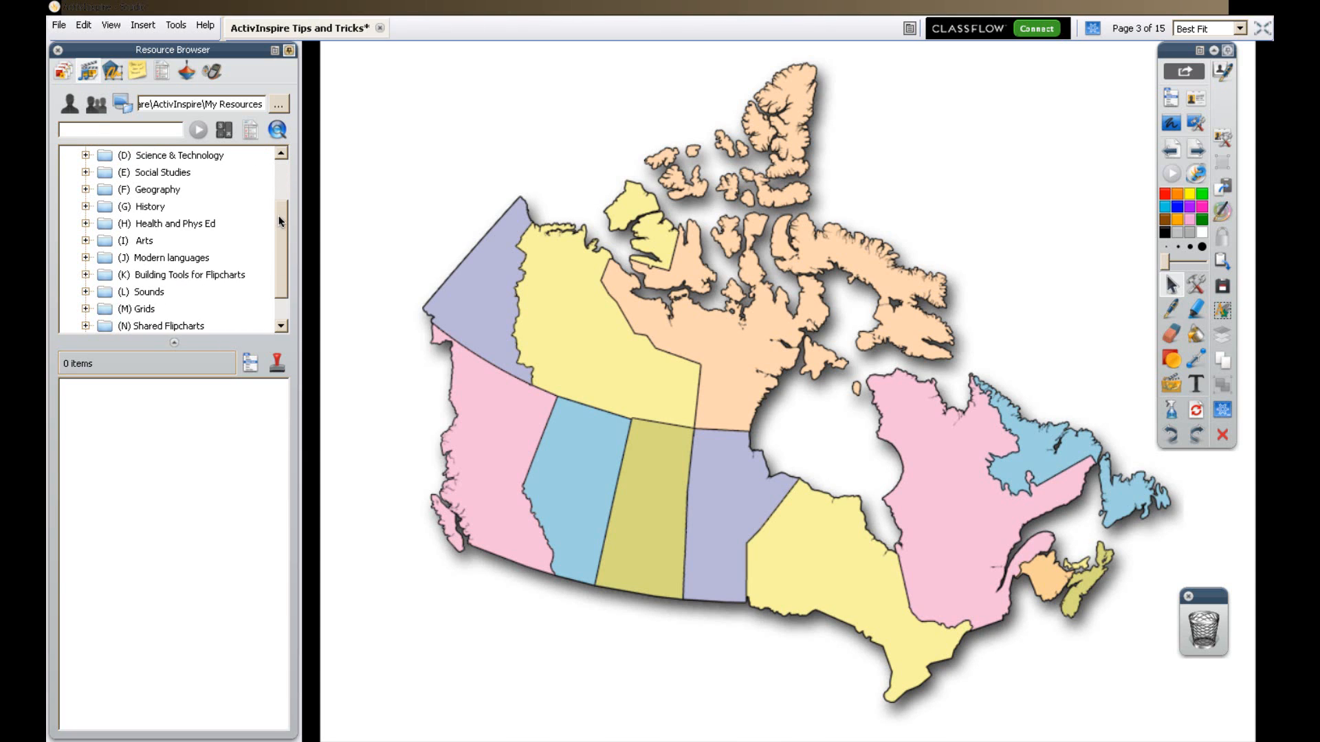
pyautogui.click(191, 278)
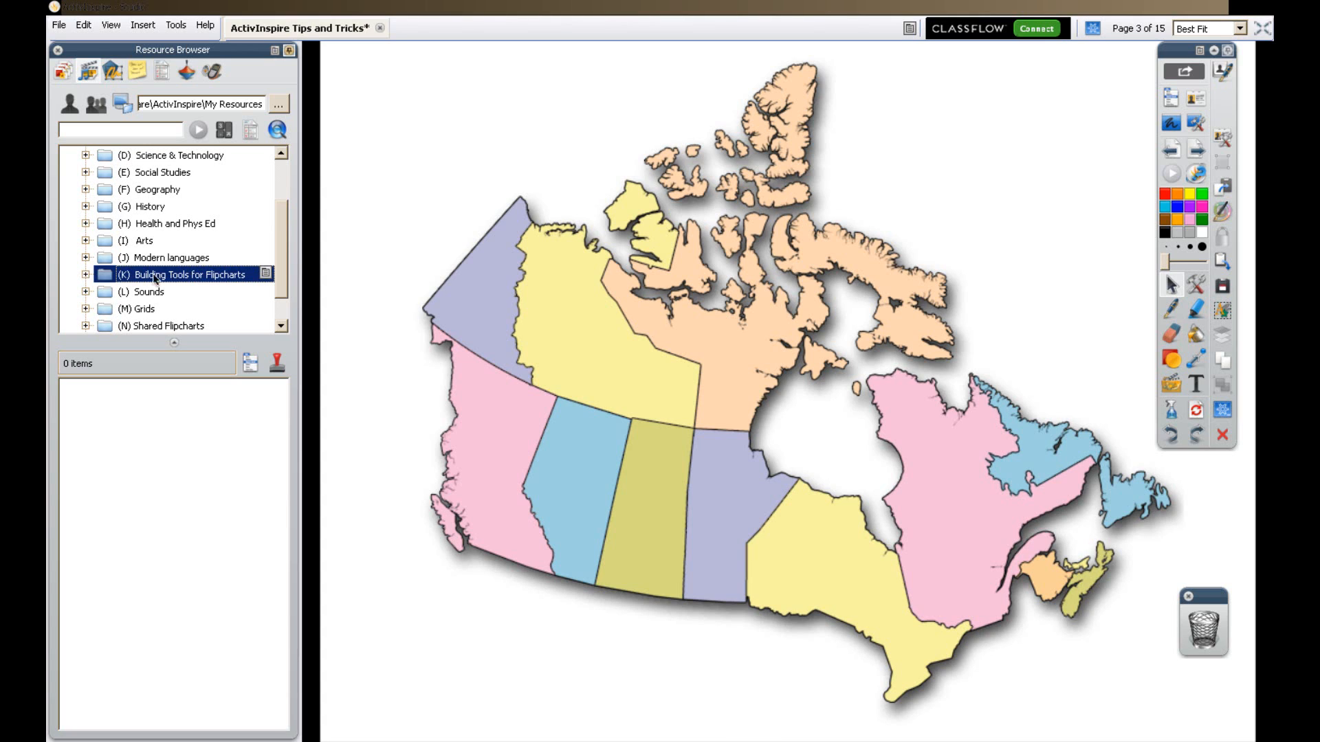
pyautogui.click(85, 275)
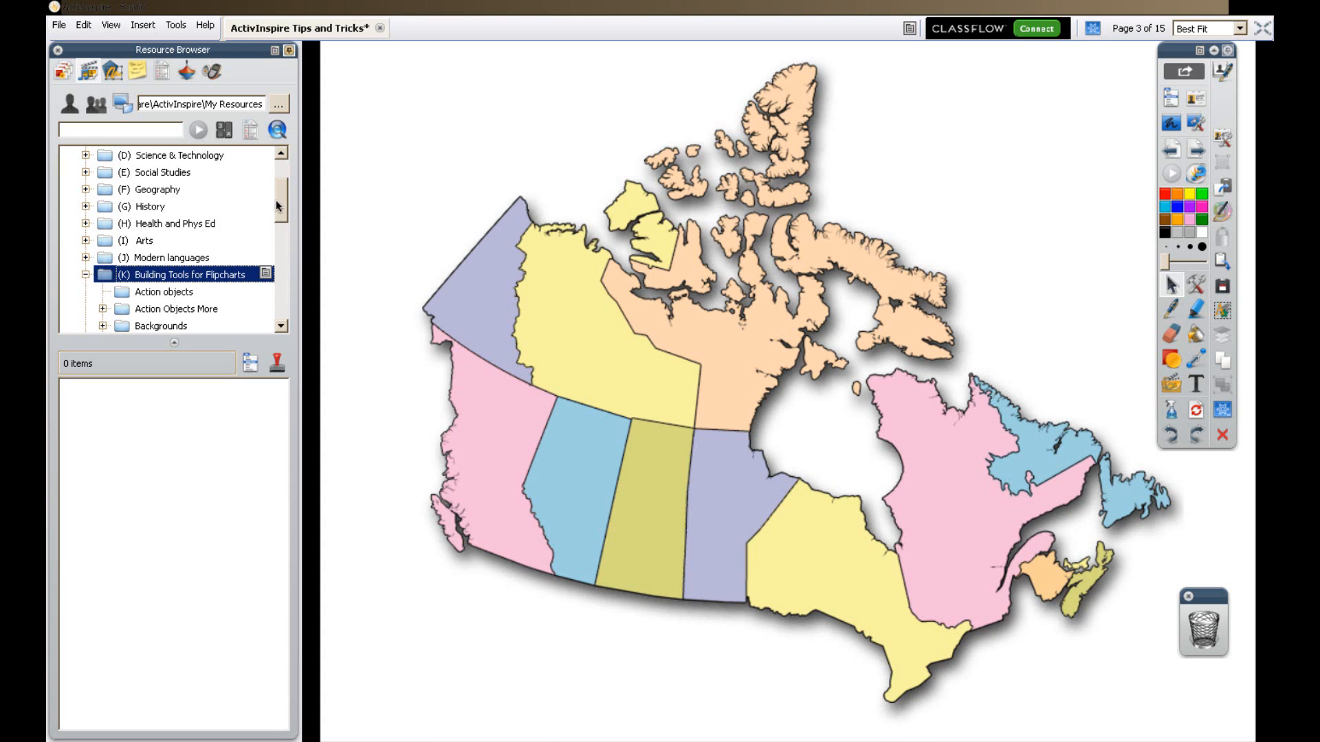
pyautogui.moveTo(283, 200); pyautogui.dragTo(279, 244)
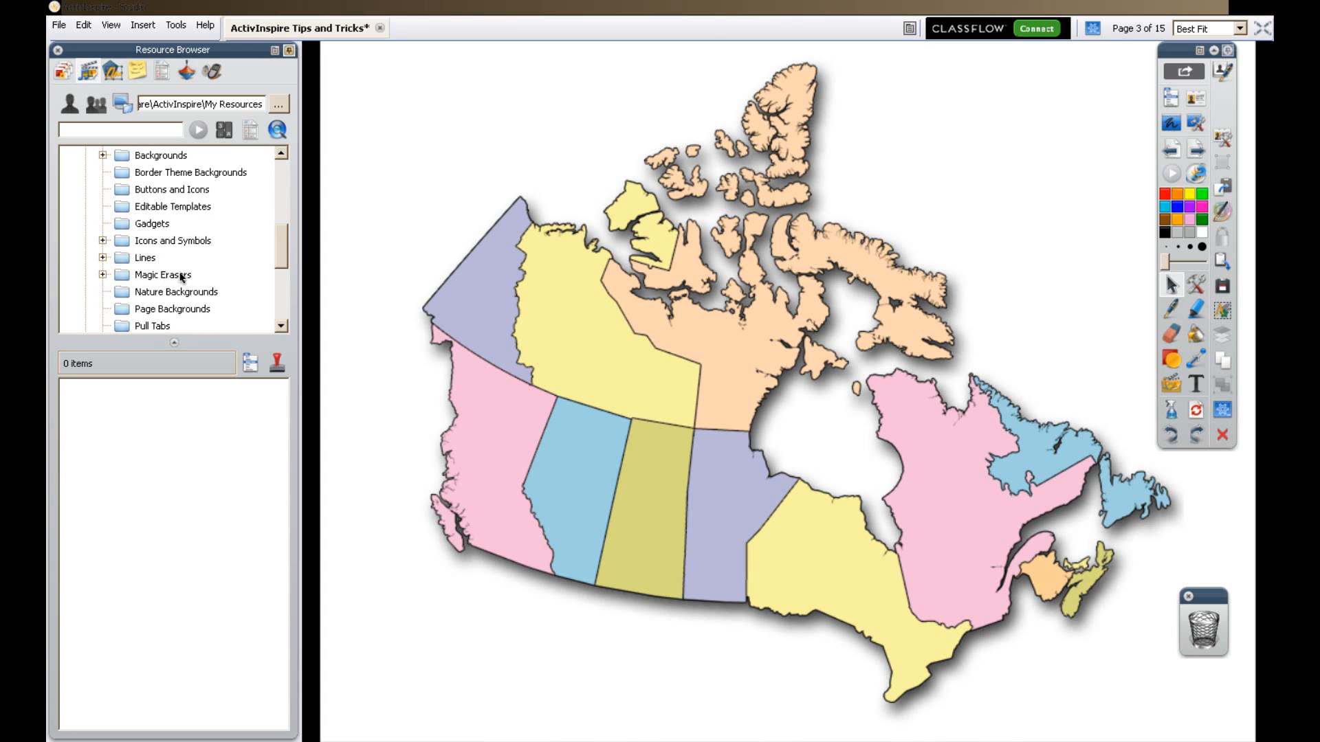
pyautogui.click(103, 275)
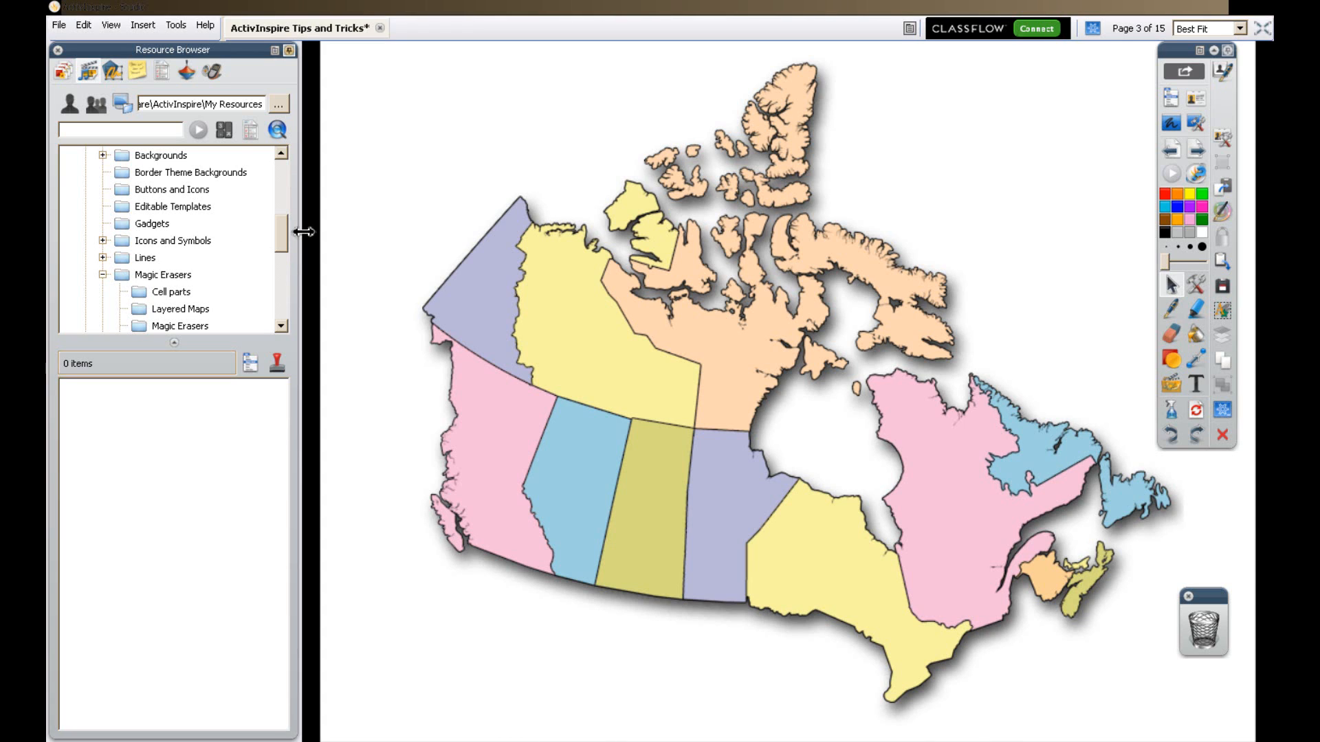
pyautogui.moveTo(281, 237); pyautogui.dragTo(265, 253)
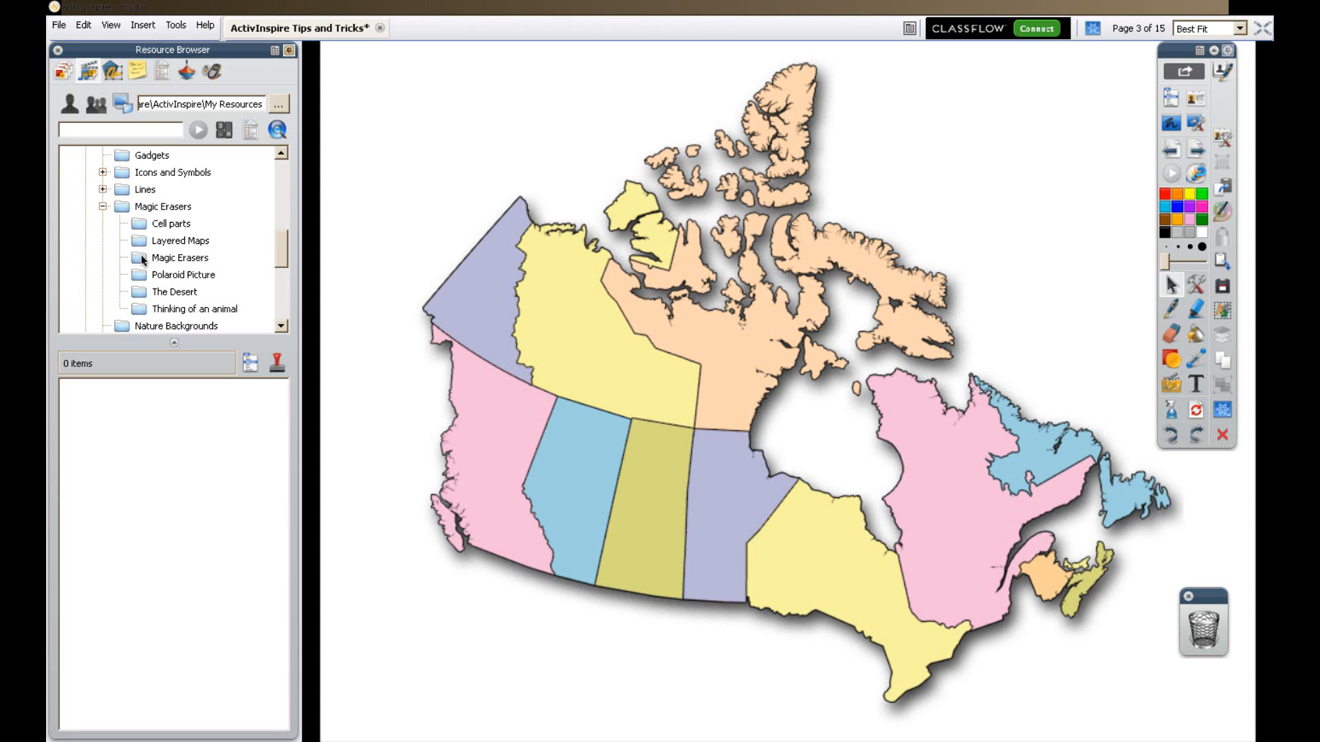
pyautogui.click(163, 259)
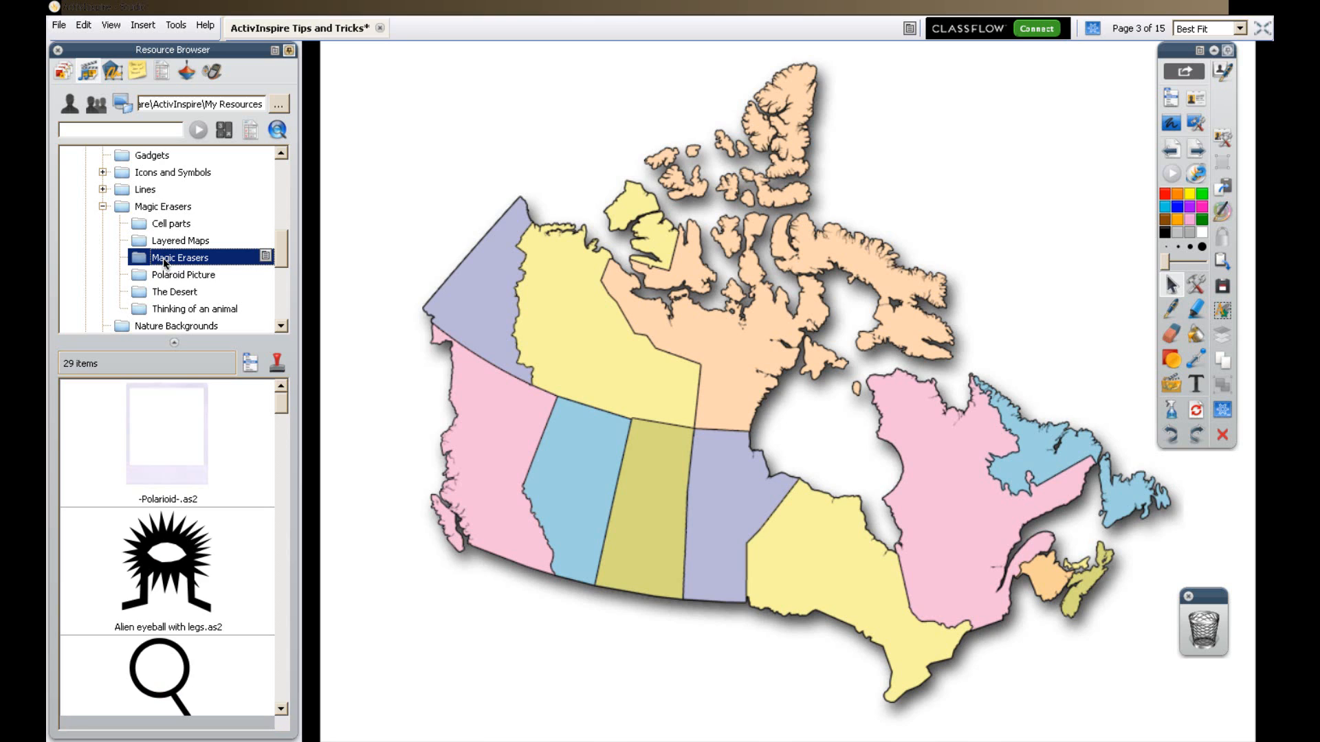
# Add the Big Magnifying Glass resource to the page and place it in the blank area northeast of the map.
pyautogui.click(280, 408)
pyautogui.moveTo(282, 412); pyautogui.dragTo(275, 486)
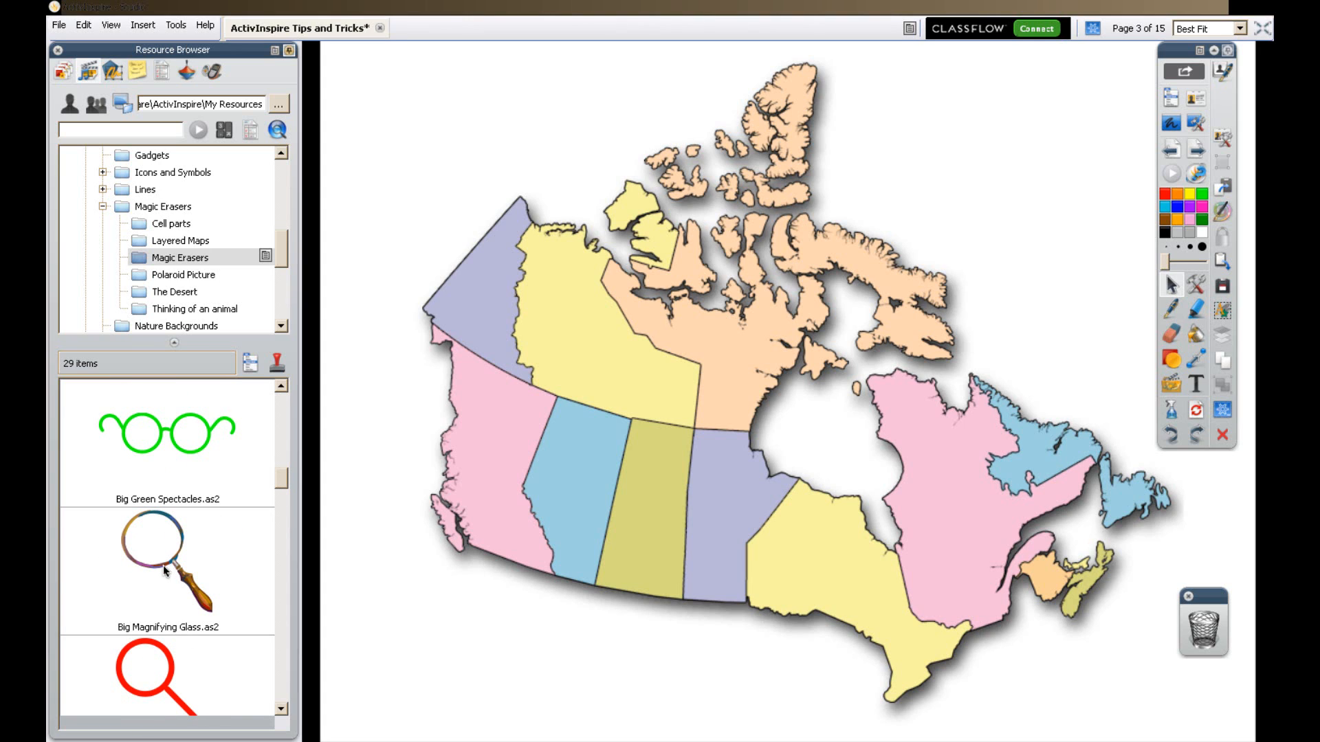
pyautogui.moveTo(165, 569); pyautogui.dragTo(914, 305)
pyautogui.moveTo(1156, 573); pyautogui.dragTo(1025, 253)
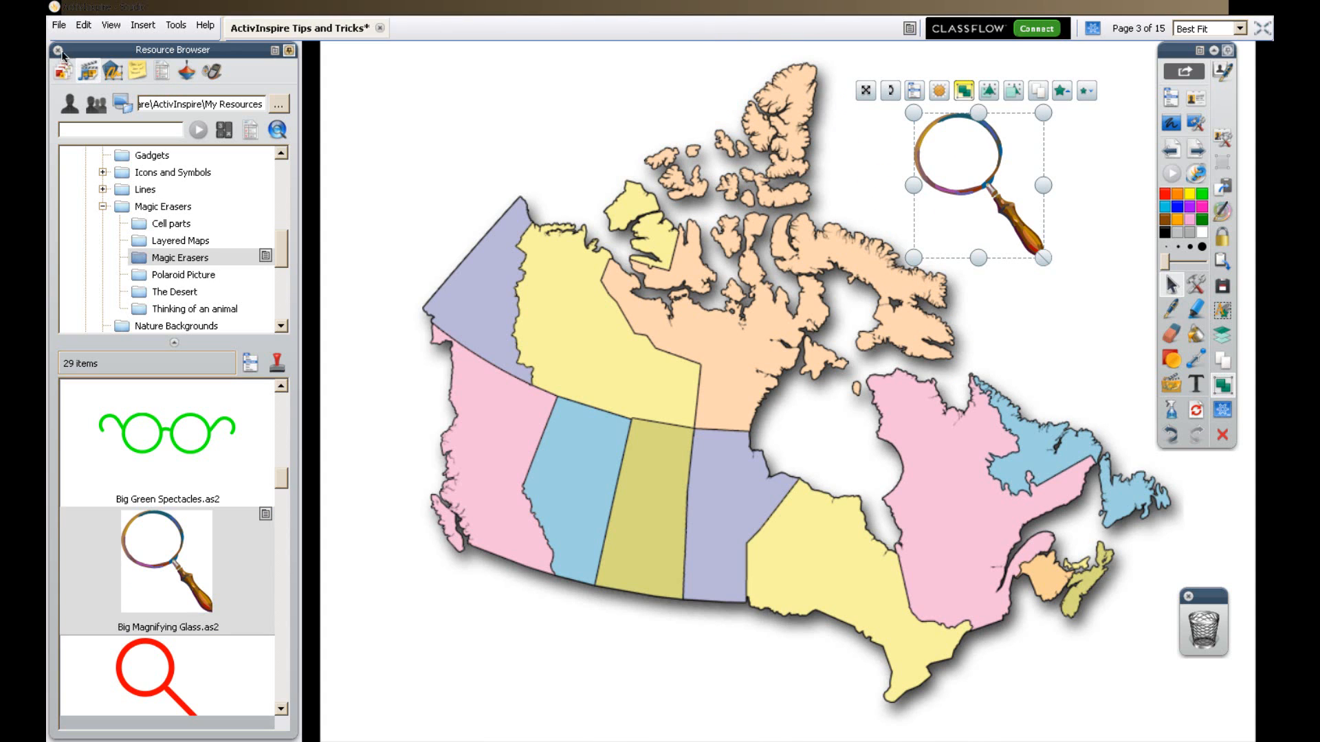
# Close the Resource Browser and shift the magnifying glass to the upper-right corner of the page, clear of the map.
pyautogui.click(57, 50)
pyautogui.click(936, 238)
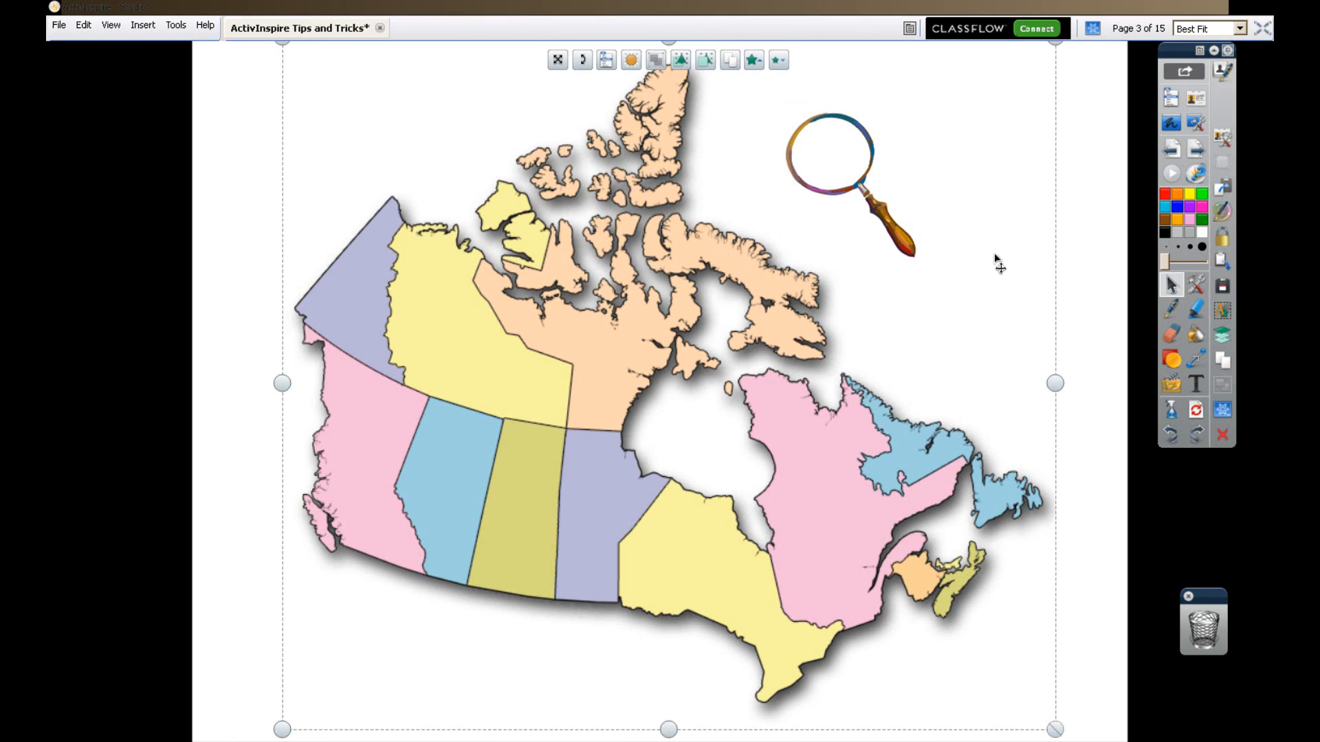
pyautogui.click(1085, 250)
pyautogui.moveTo(892, 215); pyautogui.dragTo(991, 242)
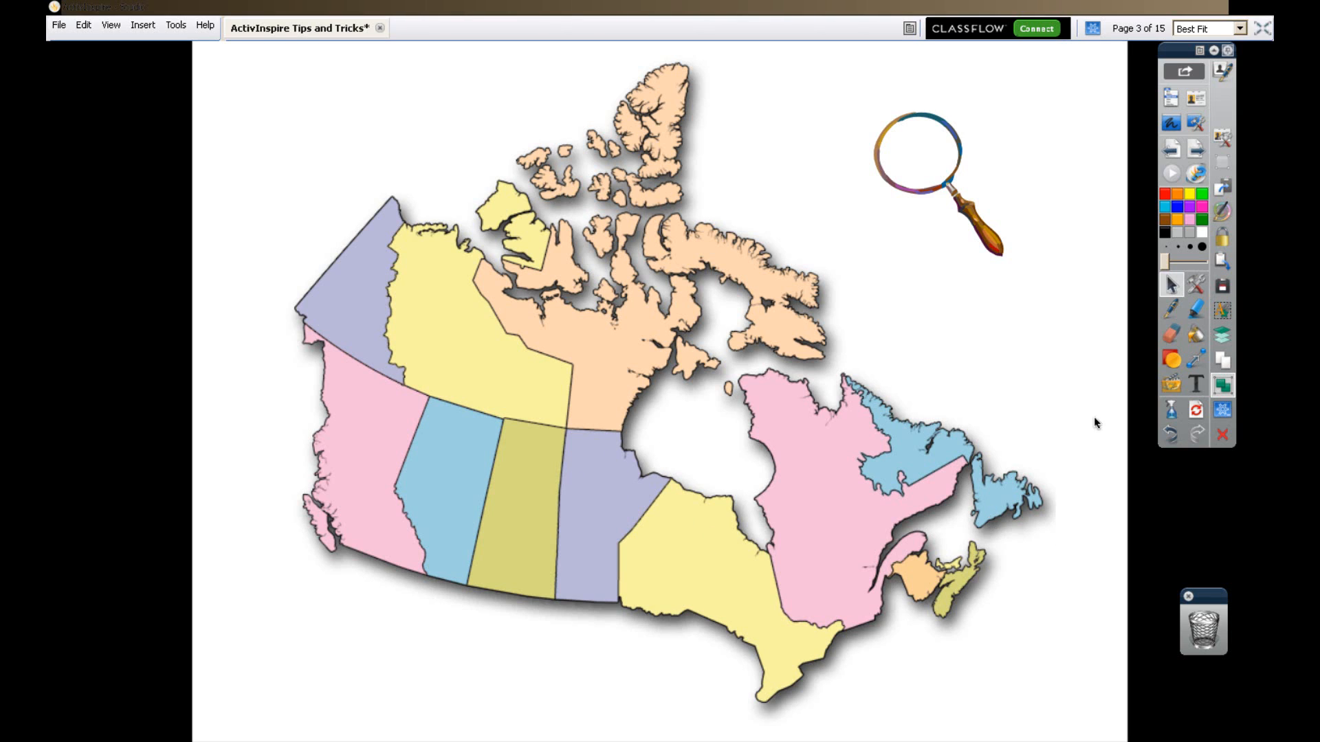
pyautogui.moveTo(989, 239); pyautogui.dragTo(1078, 196)
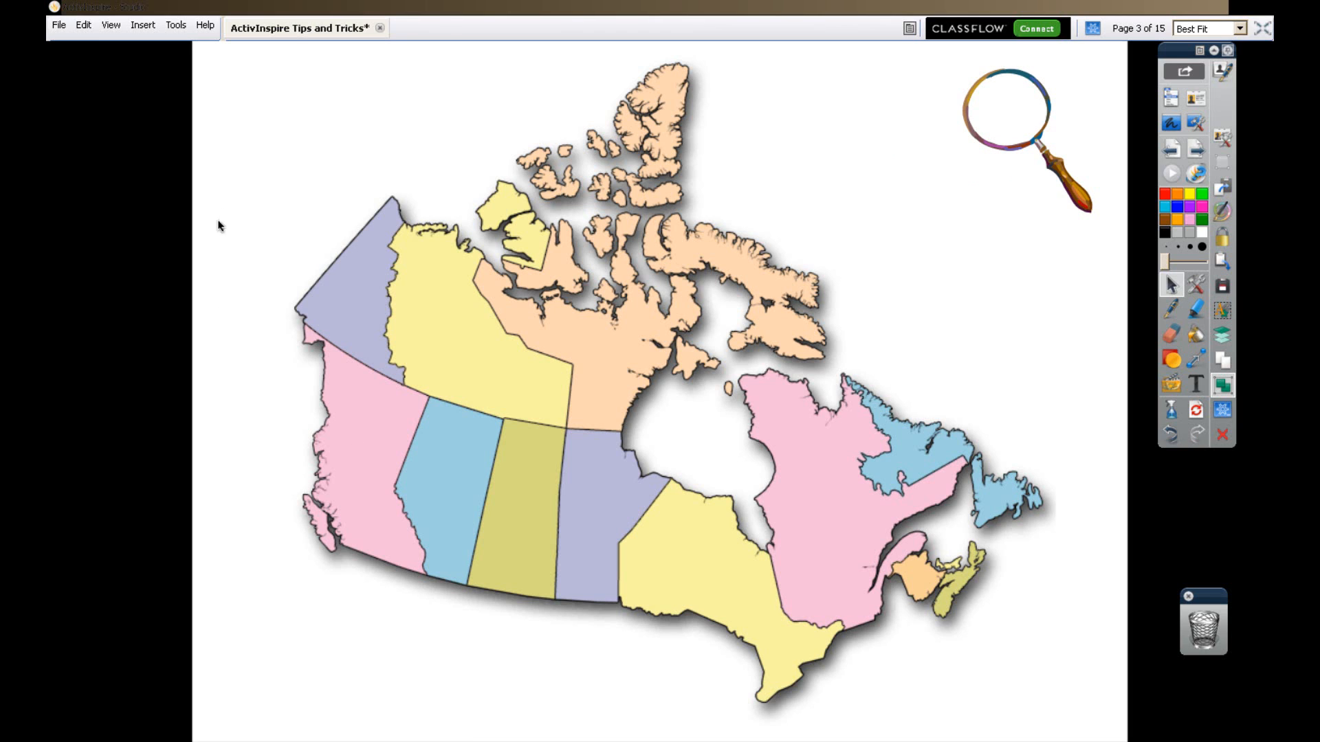
pyautogui.moveTo(213, 208); pyautogui.dragTo(1052, 721)
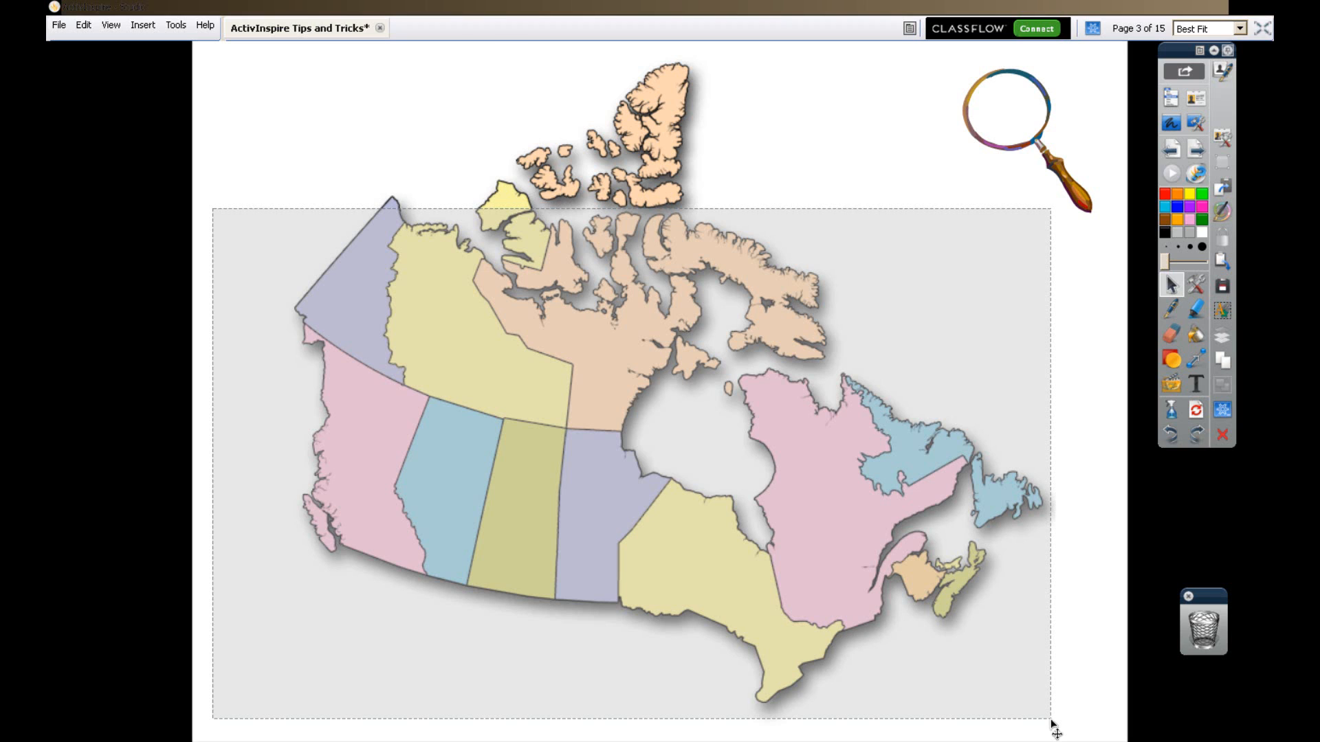
pyautogui.moveTo(1051, 722); pyautogui.dragTo(1052, 722)
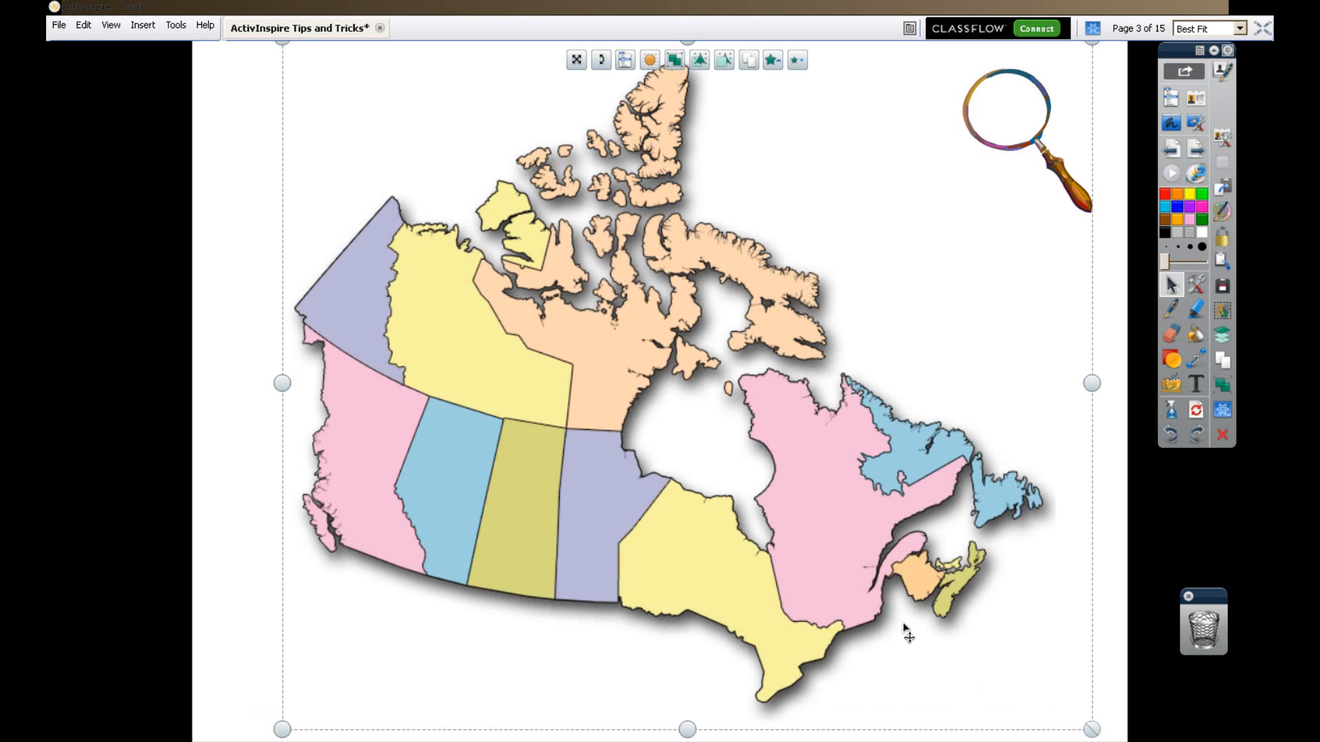
pyautogui.click(1105, 294)
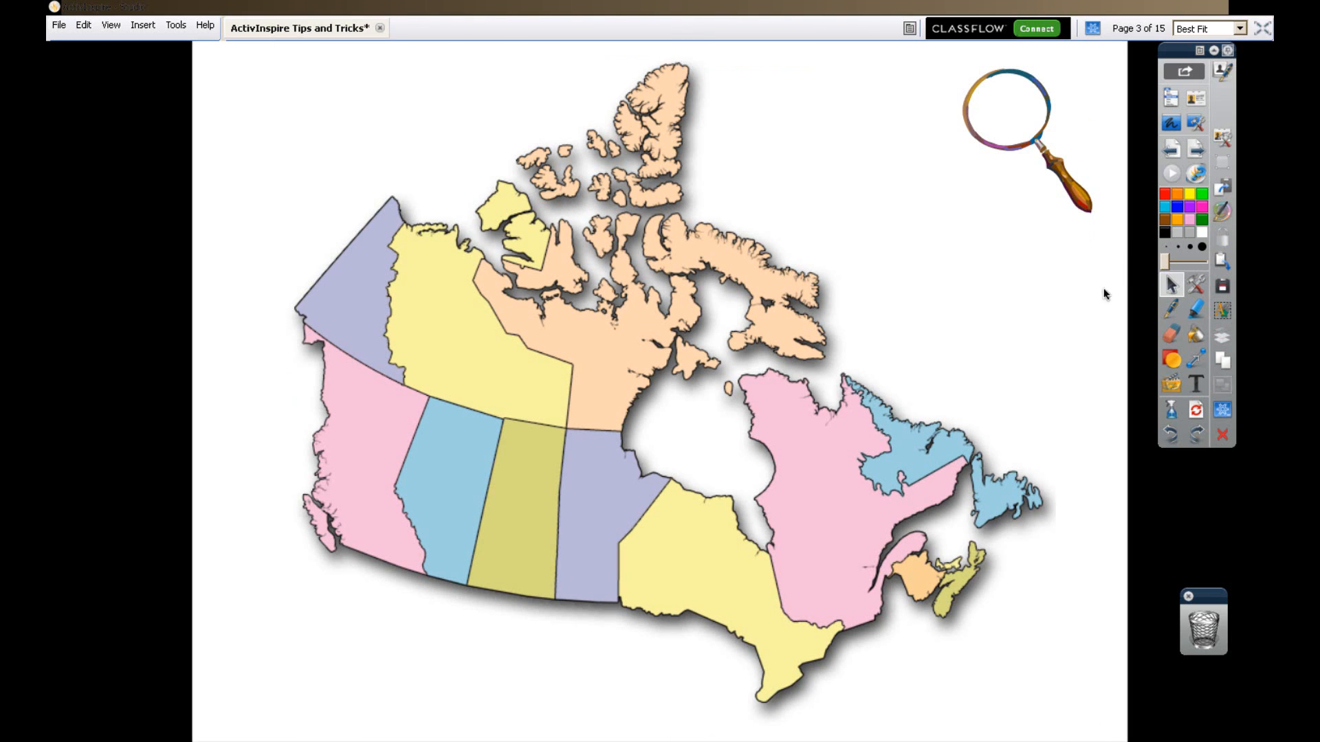
# Lock the map of Canada together with the labels beneath it, and move the magnifying glass slightly closer to the map.
pyautogui.moveTo(1081, 714); pyautogui.dragTo(240, 449)
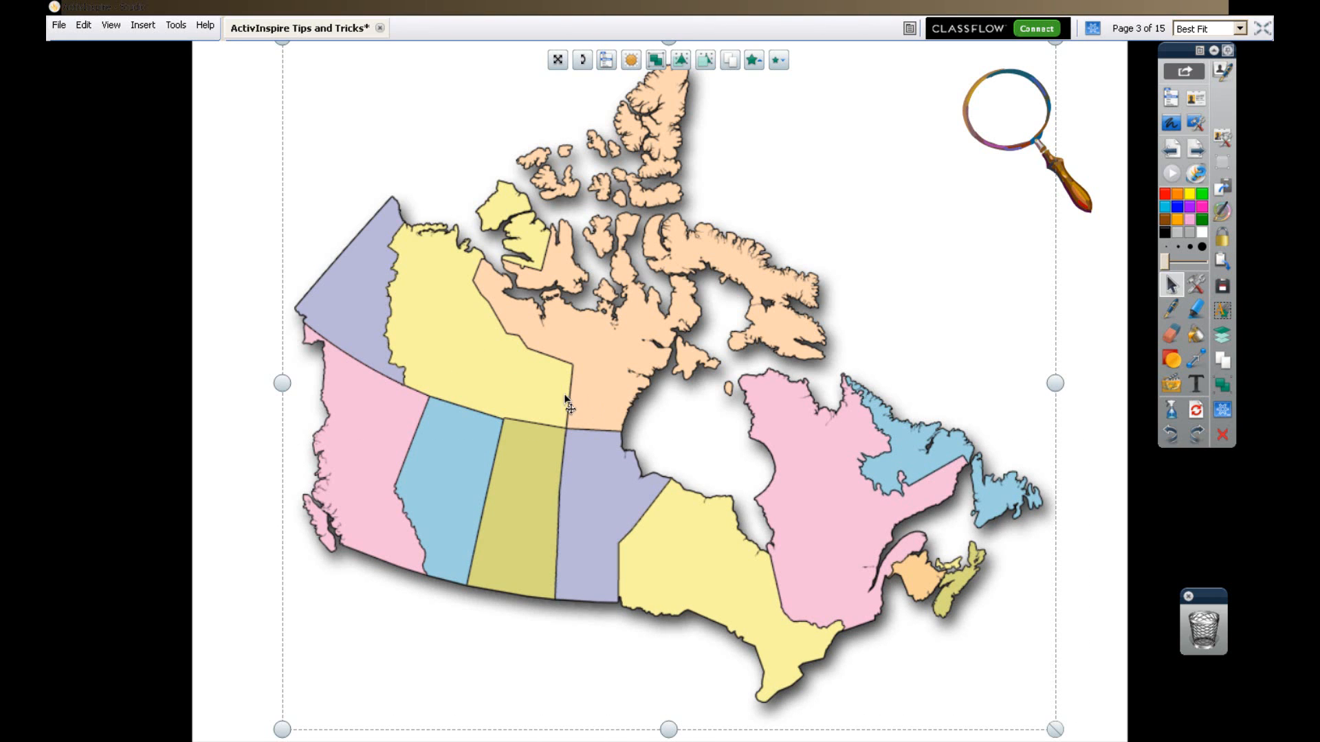
pyautogui.rightClick(590, 375)
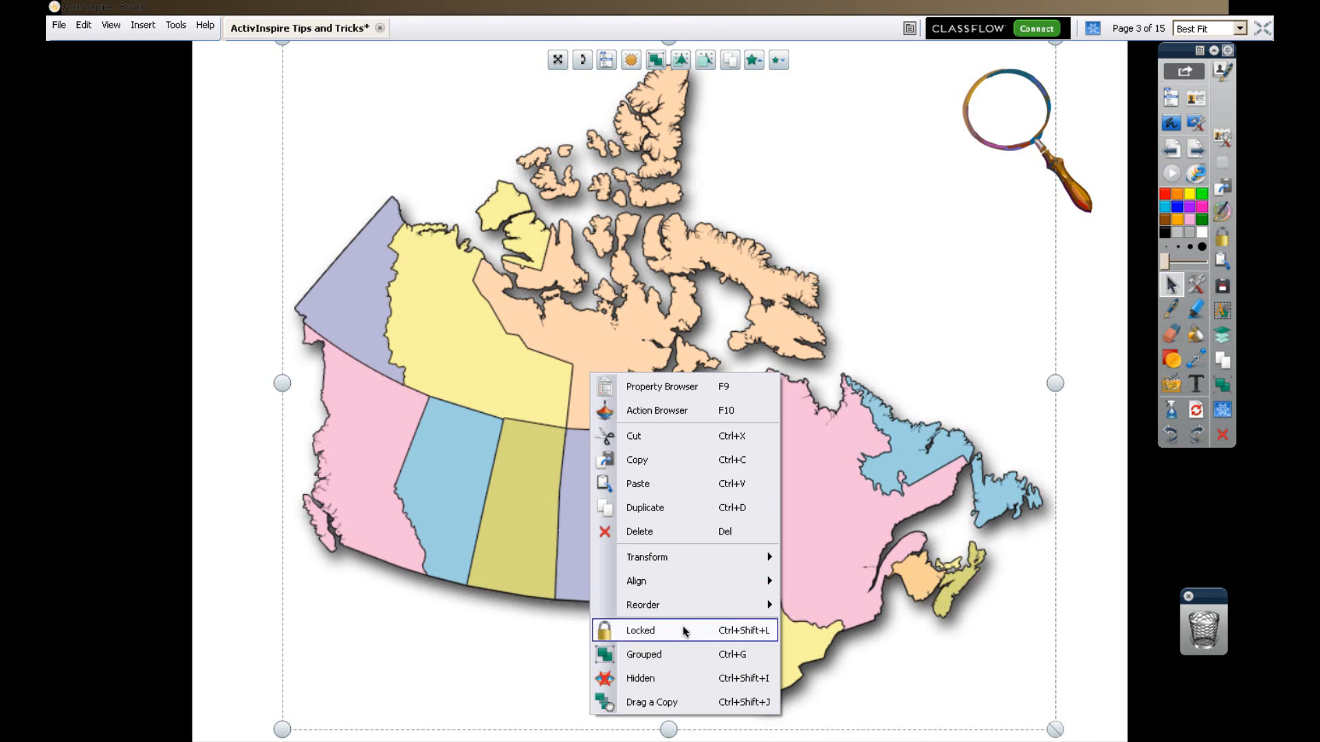
pyautogui.click(683, 627)
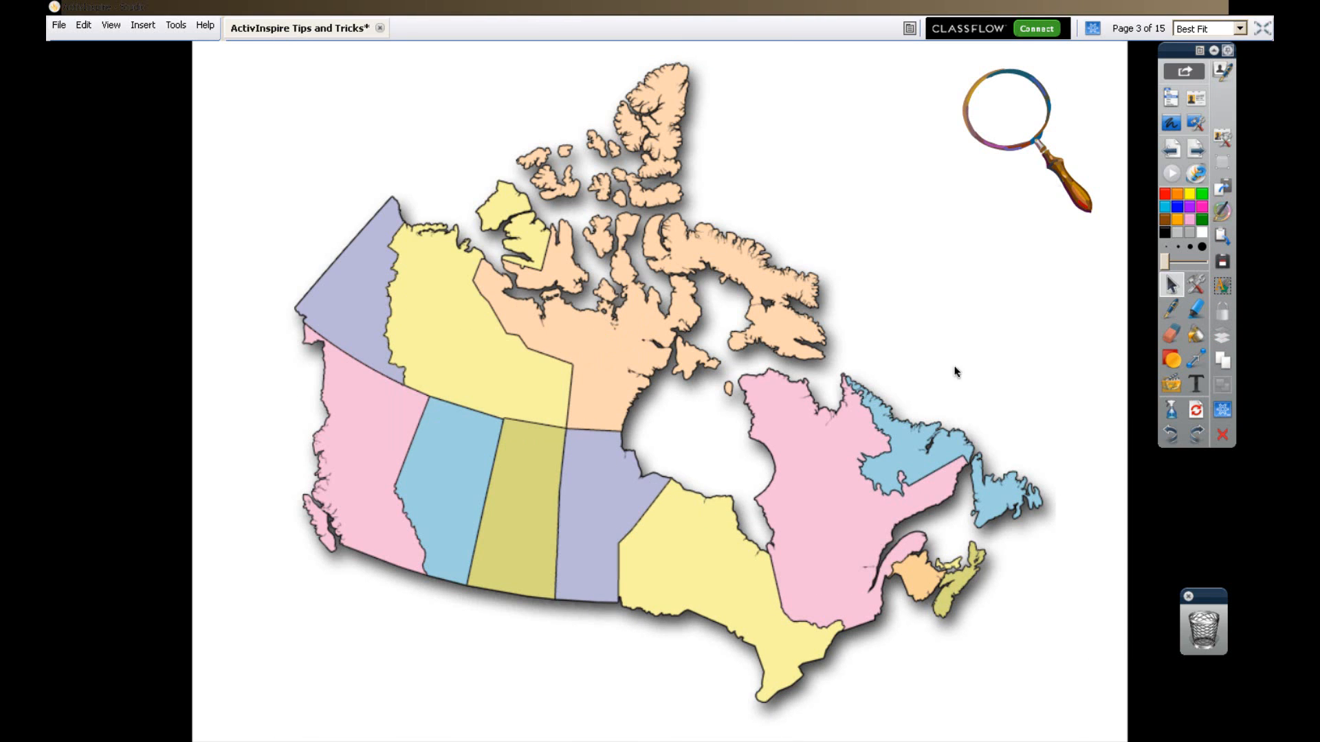
pyautogui.moveTo(1069, 184); pyautogui.dragTo(994, 257)
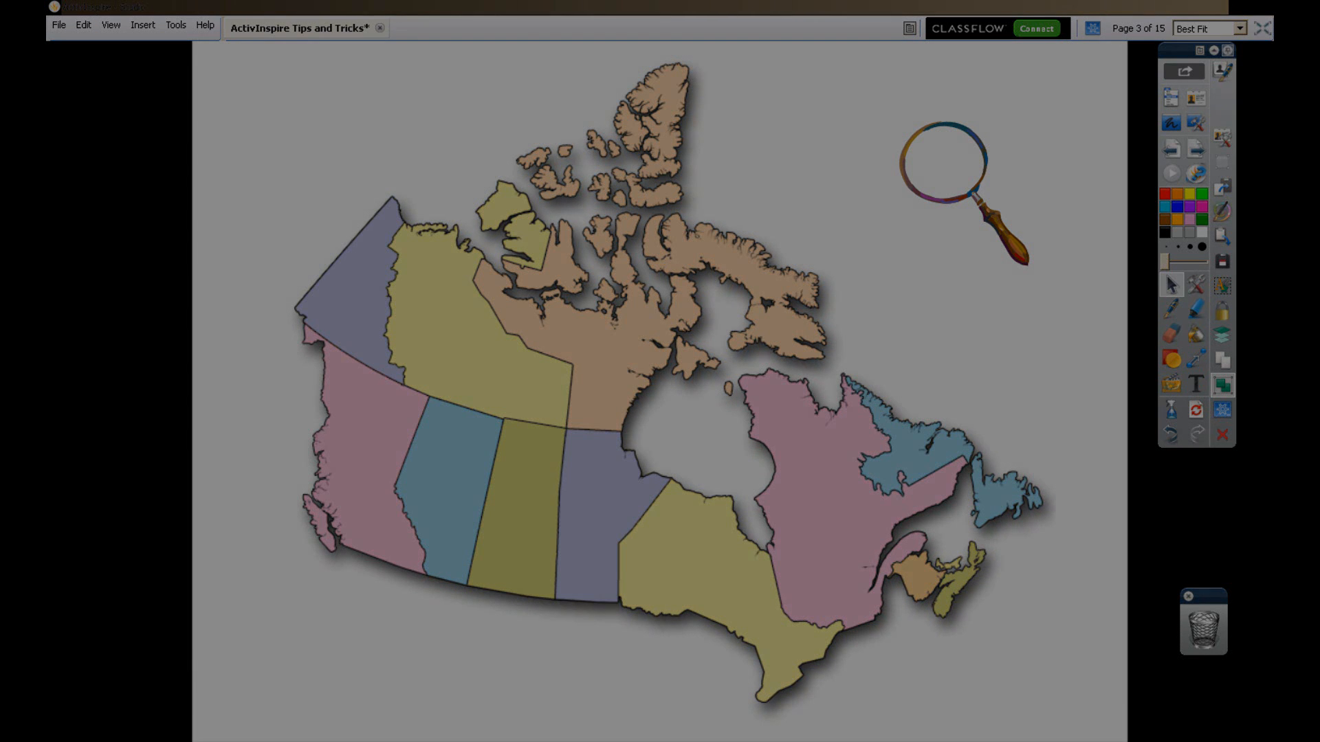
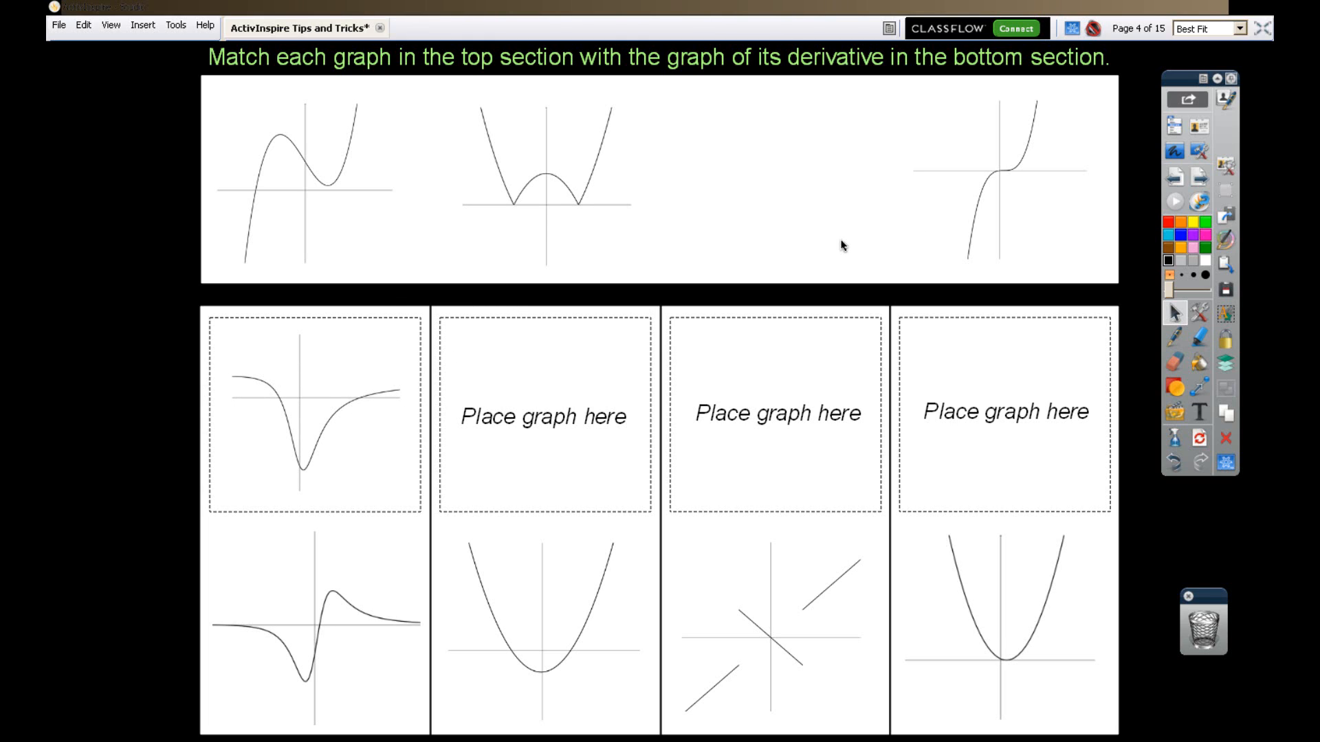
# Try the W-shaped graph in the second placeholder, and place it in the third one above the broken-line derivative graph.
pyautogui.moveTo(551, 156); pyautogui.dragTo(546, 375)
pyautogui.moveTo(576, 159); pyautogui.dragTo(805, 385)
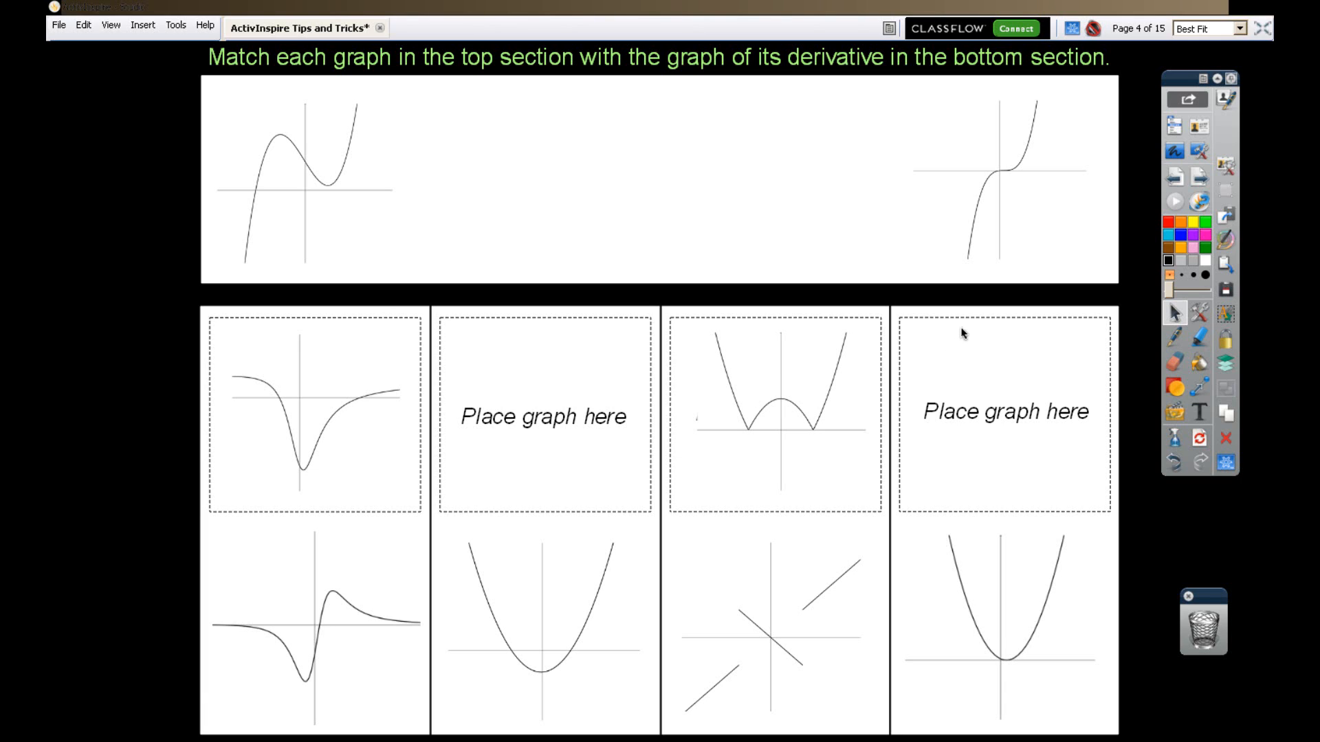
# Go to page 5 and raise the four function graphs into a row near the page's upper edge.
pyautogui.click(1205, 183)
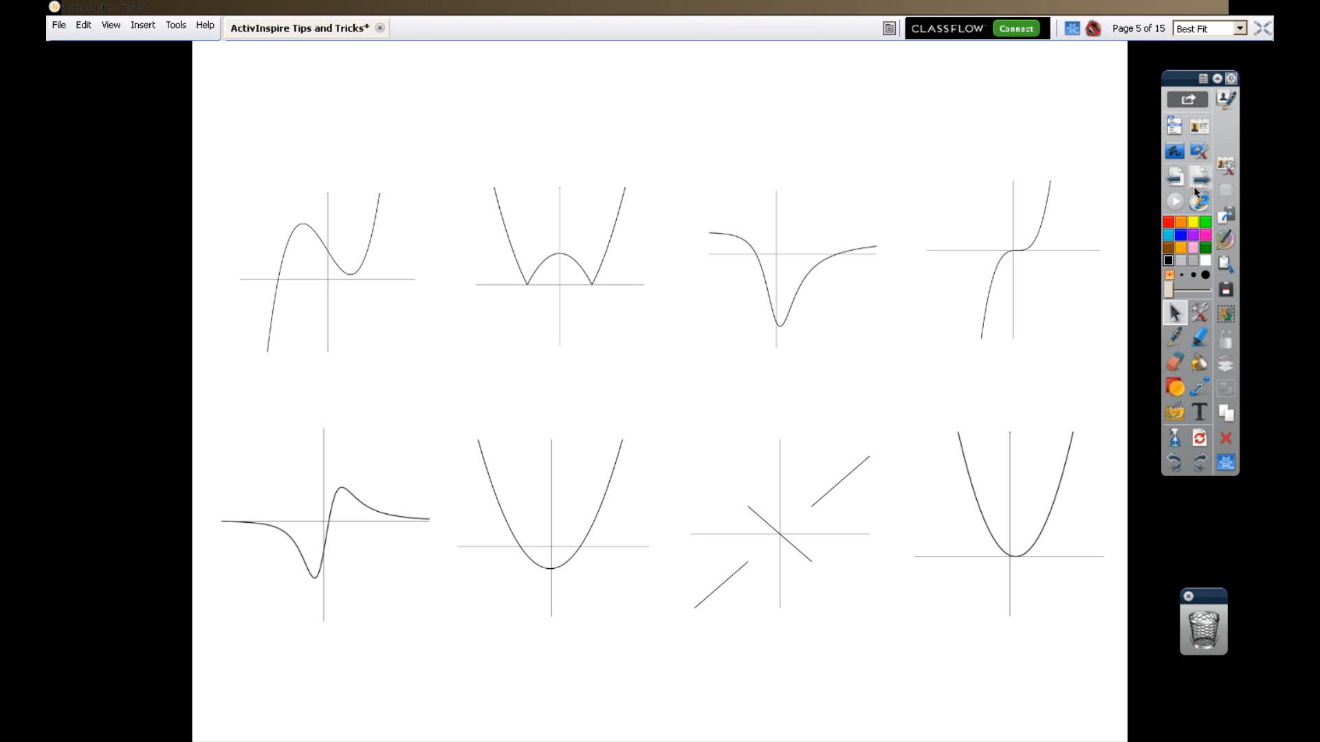
pyautogui.moveTo(374, 292); pyautogui.dragTo(369, 193)
pyautogui.moveTo(560, 264); pyautogui.dragTo(567, 172)
pyautogui.moveTo(810, 280); pyautogui.dragTo(824, 178)
pyautogui.moveTo(1021, 253); pyautogui.dragTo(1028, 168)
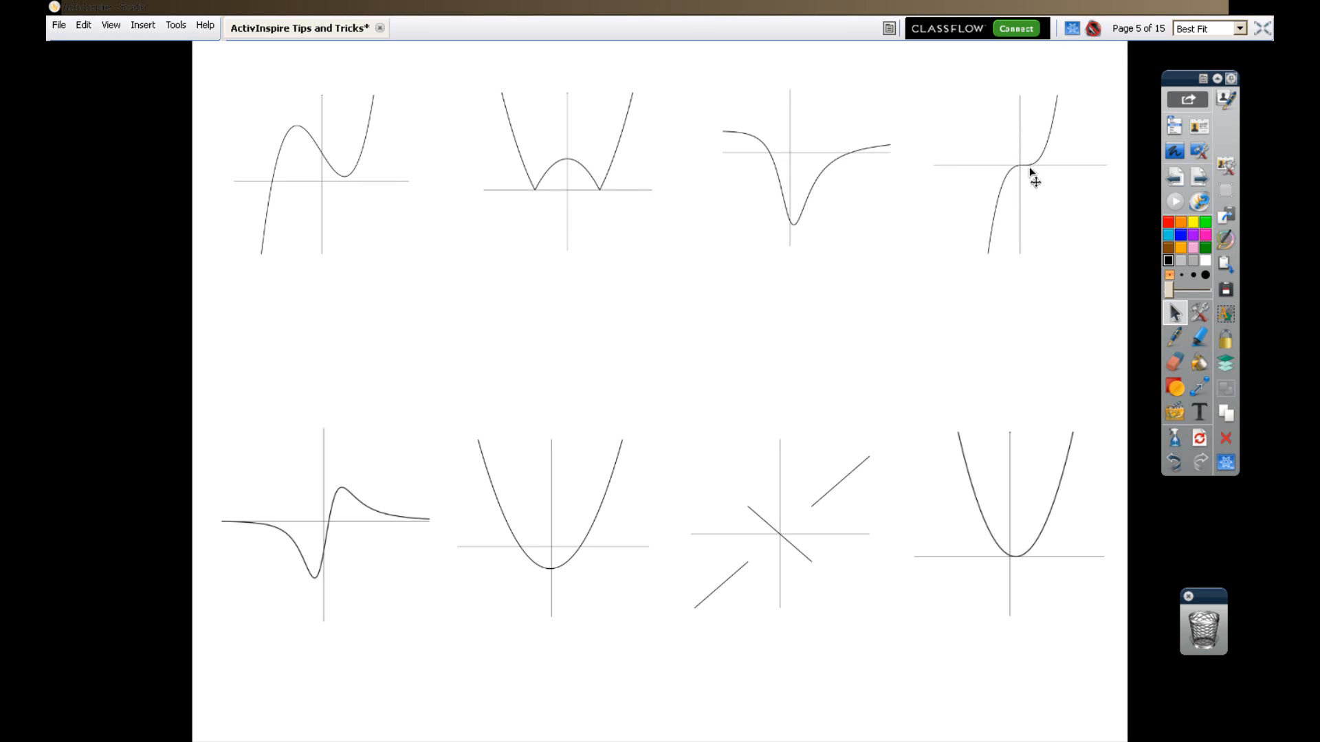
# Lower the four derivative graphs into a row along the page's bottom edge, leaving a gap beneath the function graphs.
pyautogui.moveTo(411, 486); pyautogui.dragTo(405, 577)
pyautogui.moveTo(376, 625); pyautogui.dragTo(376, 641)
pyautogui.moveTo(504, 547); pyautogui.dragTo(540, 650)
pyautogui.moveTo(755, 536); pyautogui.dragTo(774, 644)
pyautogui.moveTo(1008, 519); pyautogui.dragTo(1025, 644)
pyautogui.moveTo(848, 642); pyautogui.dragTo(852, 647)
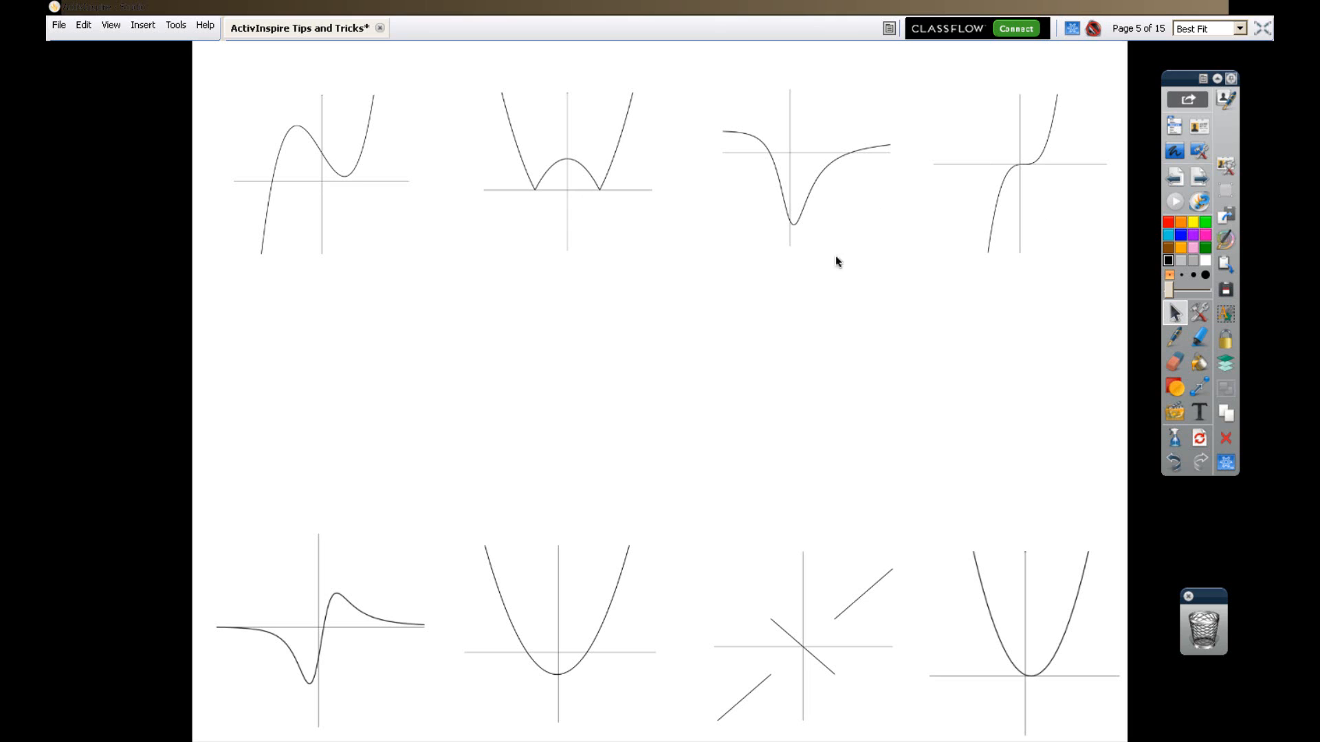
# Draw an unfilled square with a black outline and position it directly above the first derivative graph.
pyautogui.click(1176, 388)
pyautogui.click(1258, 318)
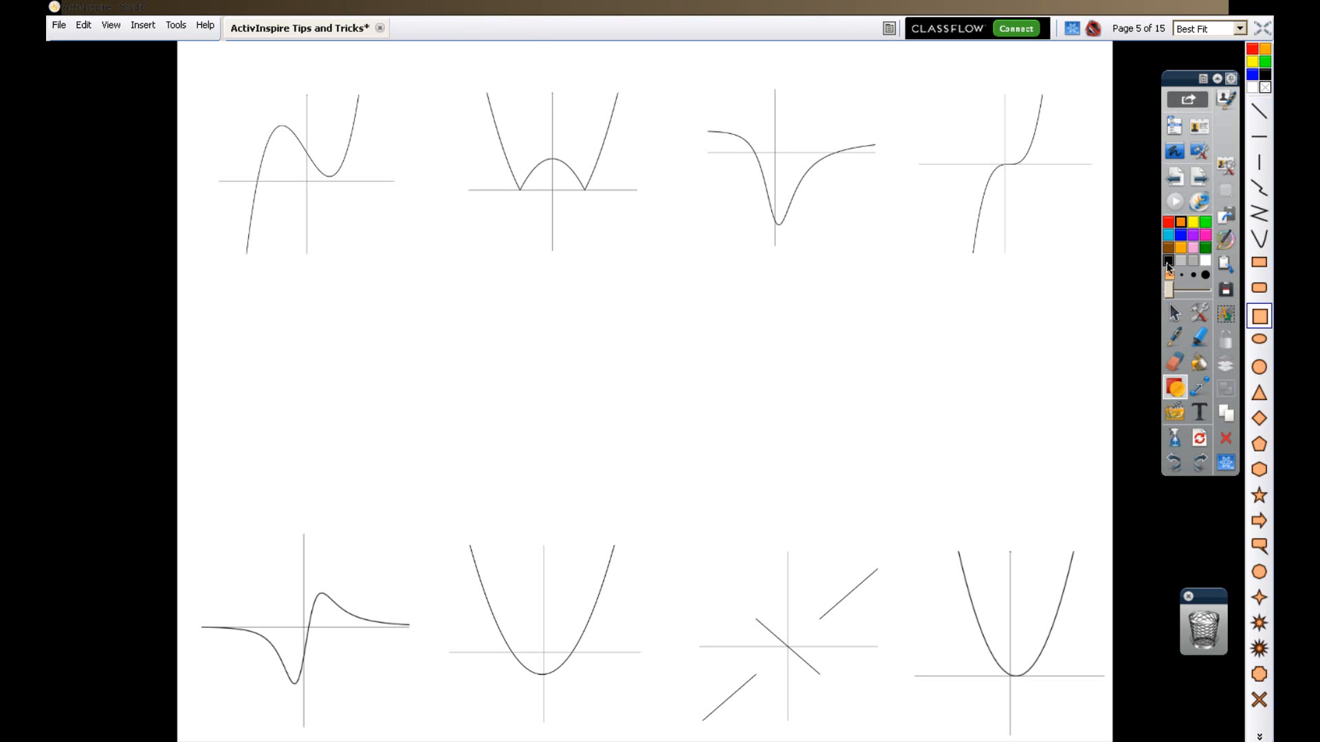
pyautogui.moveTo(227, 370); pyautogui.dragTo(433, 547)
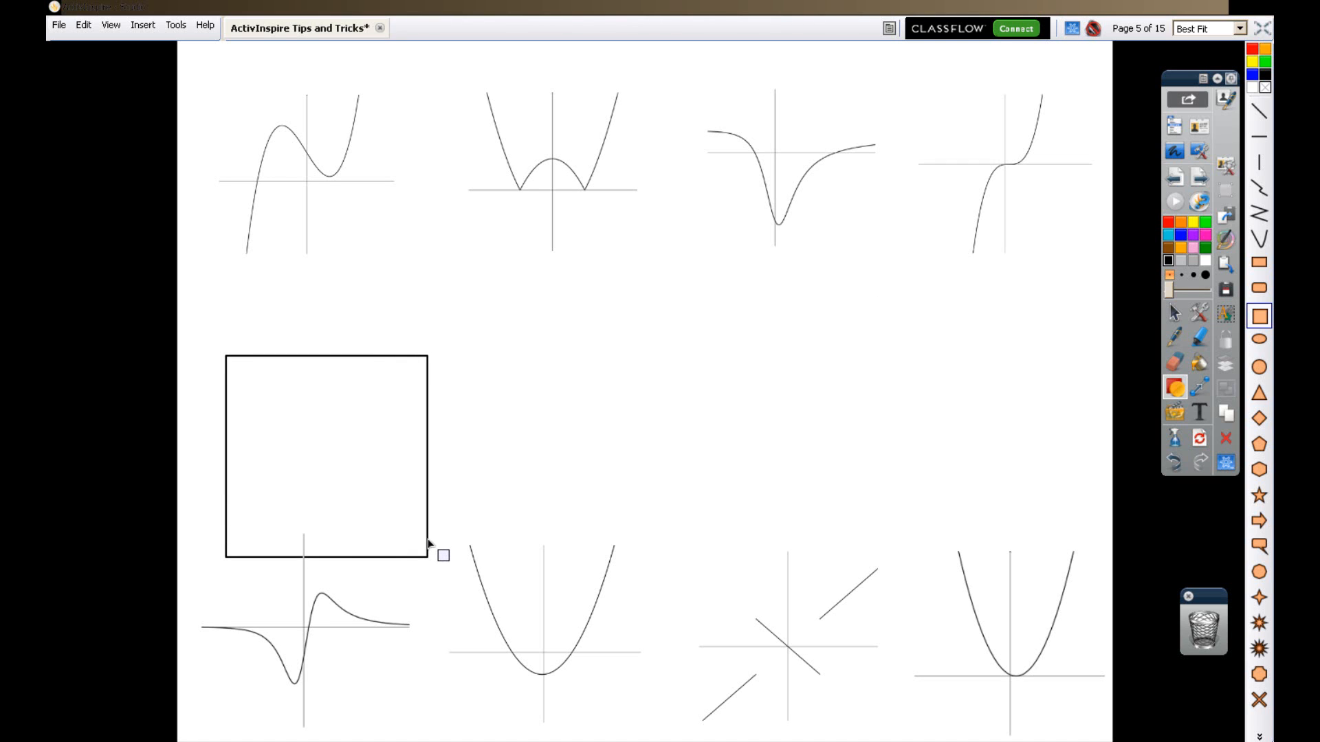
pyautogui.click(1175, 314)
pyautogui.moveTo(445, 465); pyautogui.dragTo(424, 433)
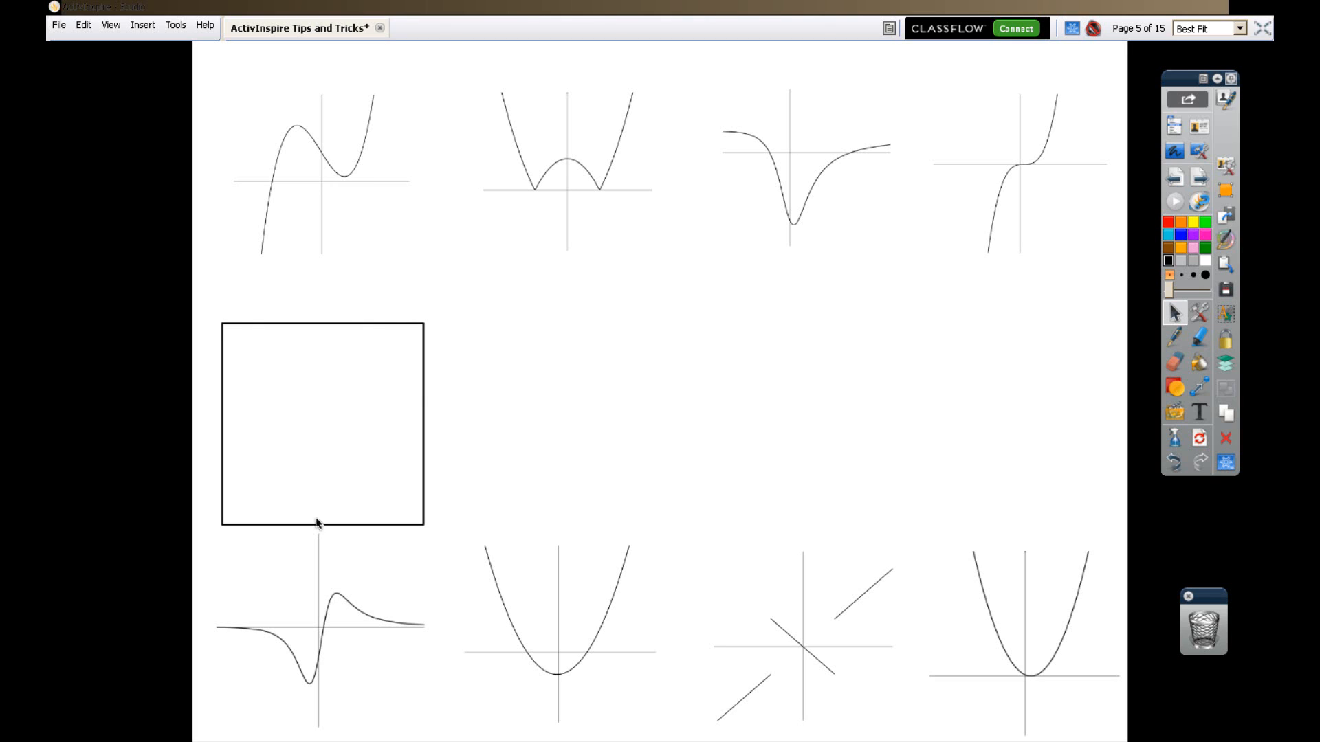
pyautogui.click(485, 389)
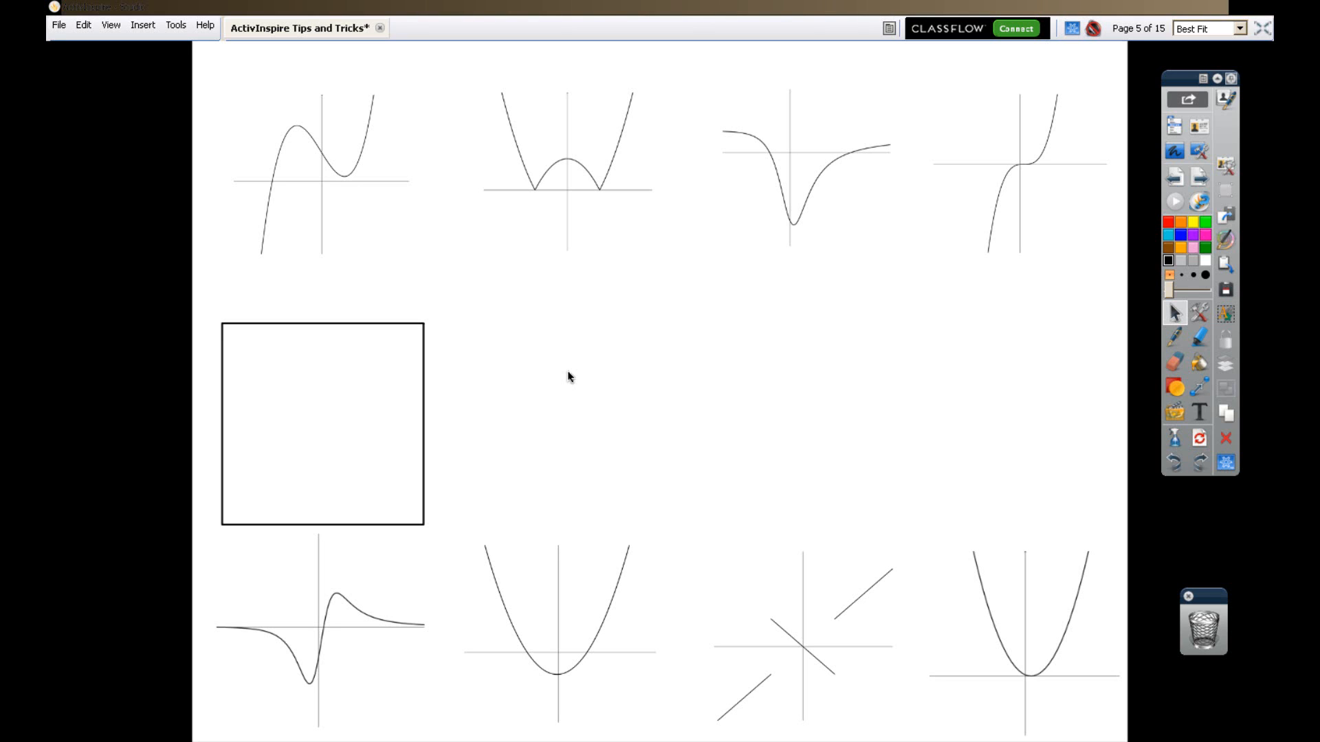
# Set the square's outline style to Dashed in the Property Browser, and close the browser.
pyautogui.hotkey('ctrl', 'b')
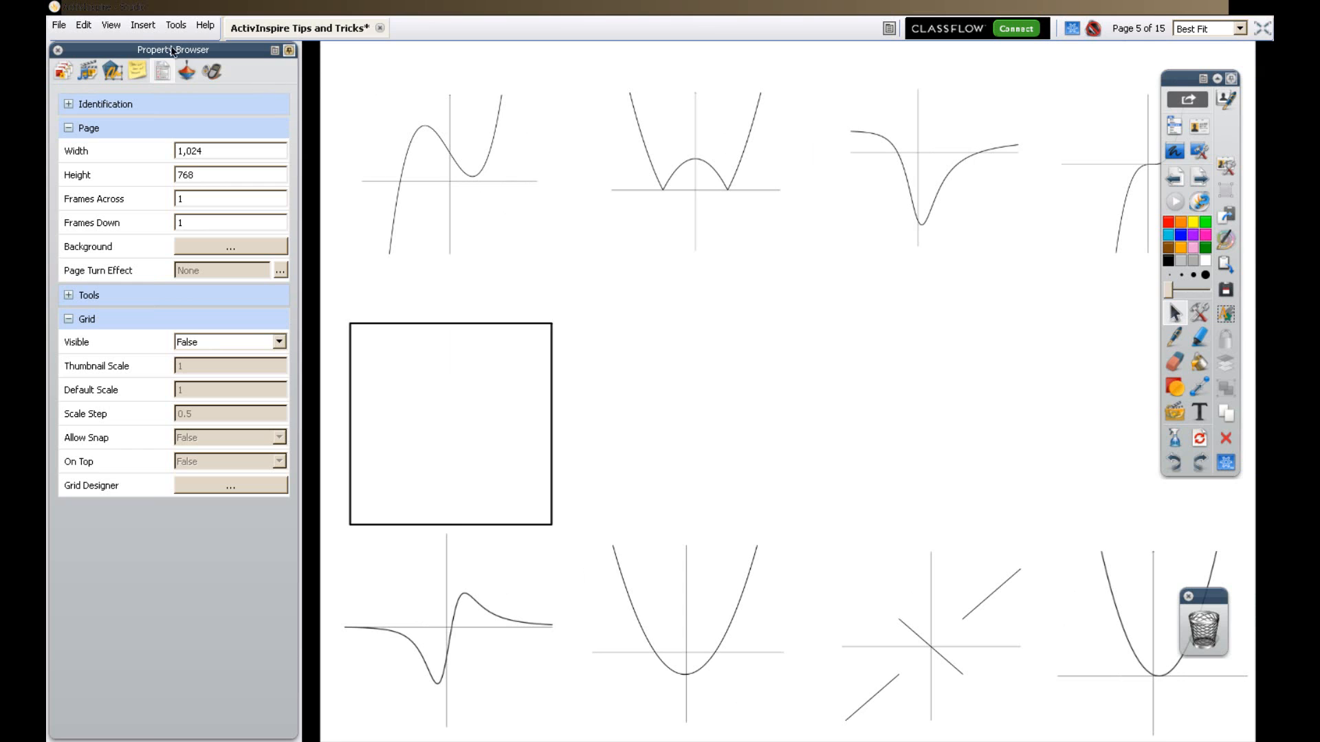
pyautogui.click(112, 25)
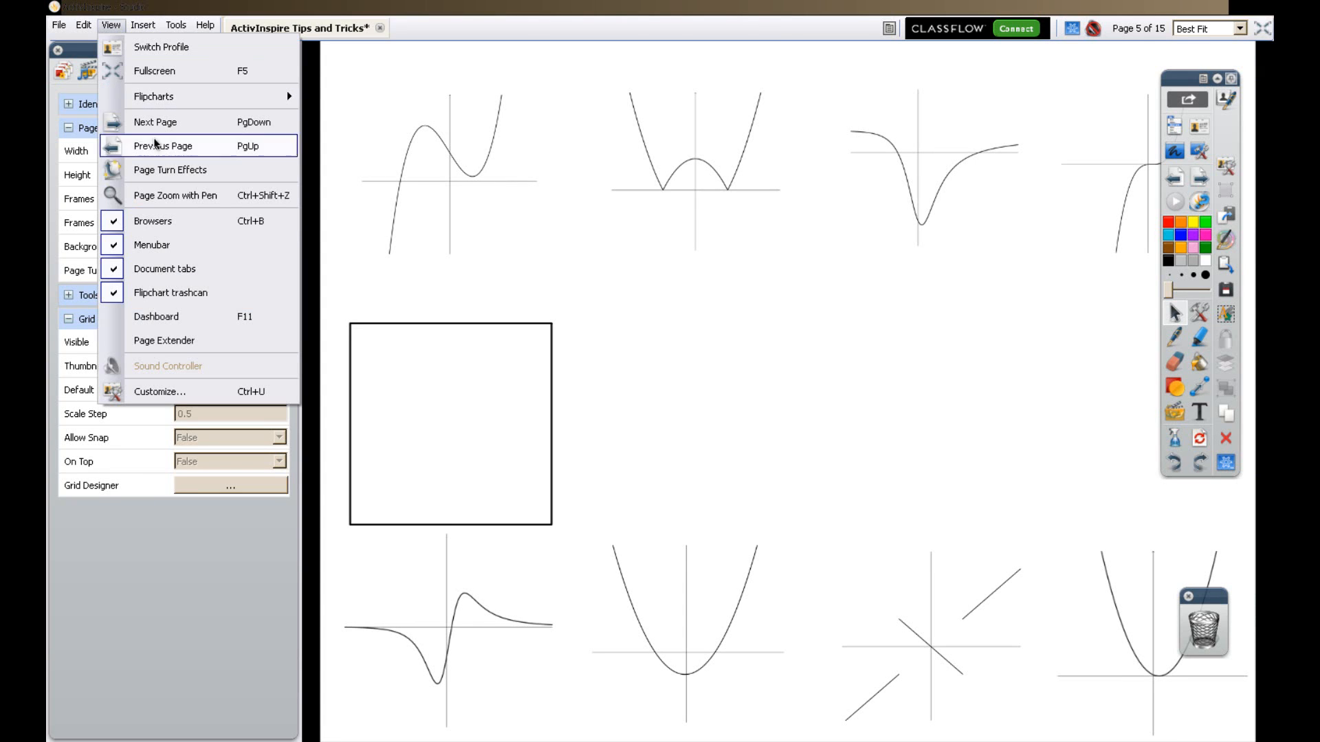
pyautogui.click(220, 679)
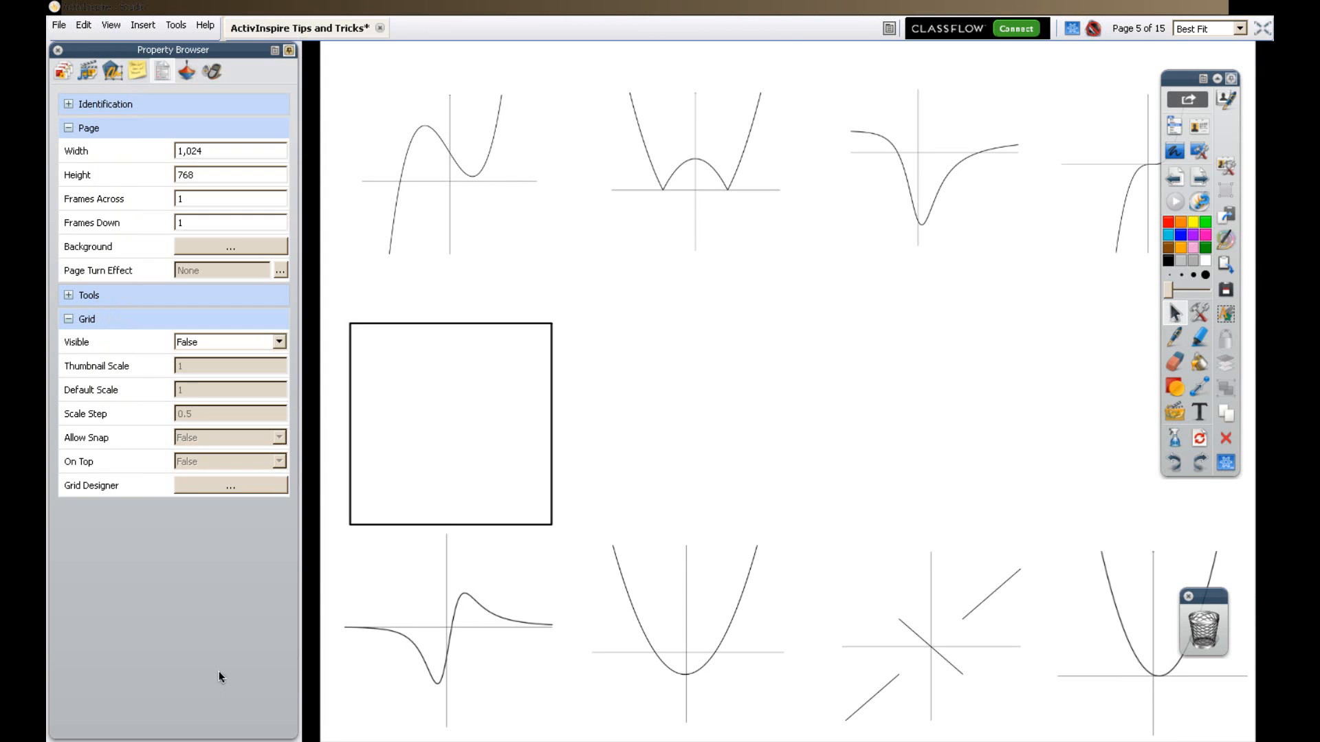
pyautogui.click(400, 324)
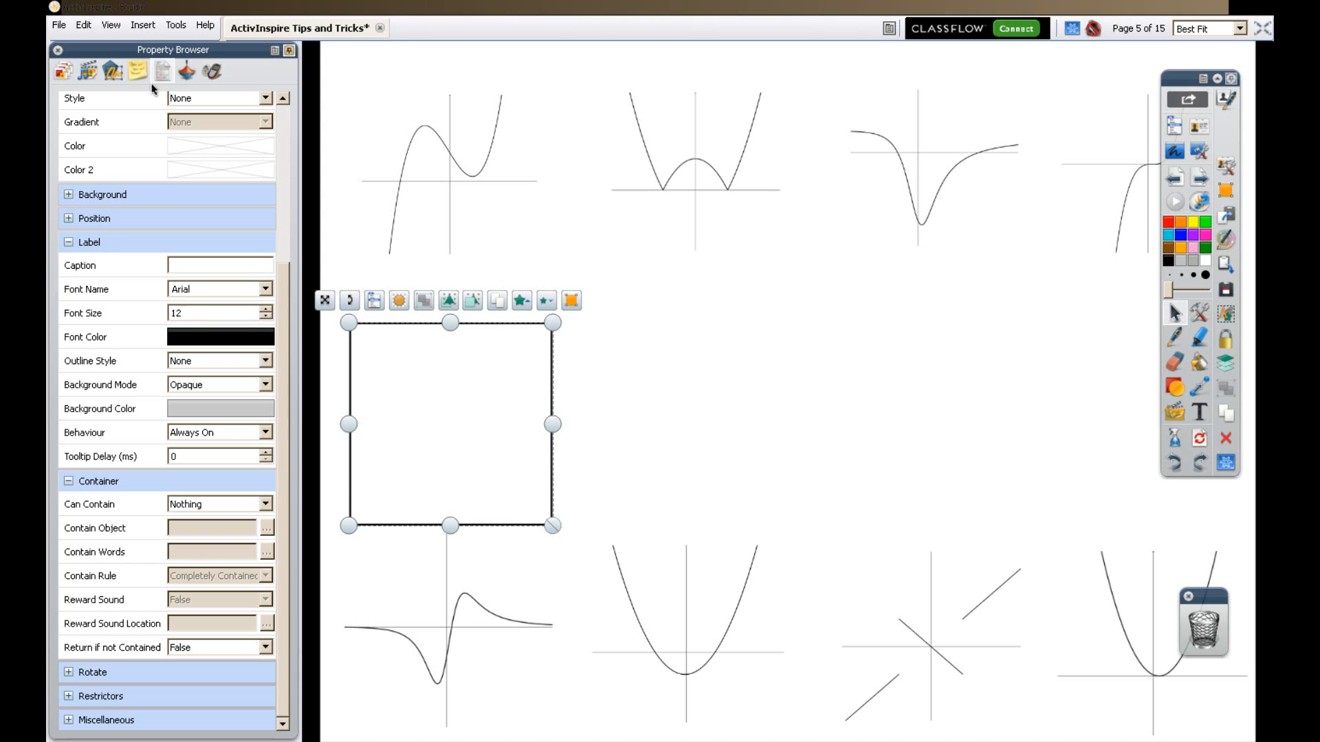
pyautogui.moveTo(284, 275); pyautogui.dragTo(288, 112)
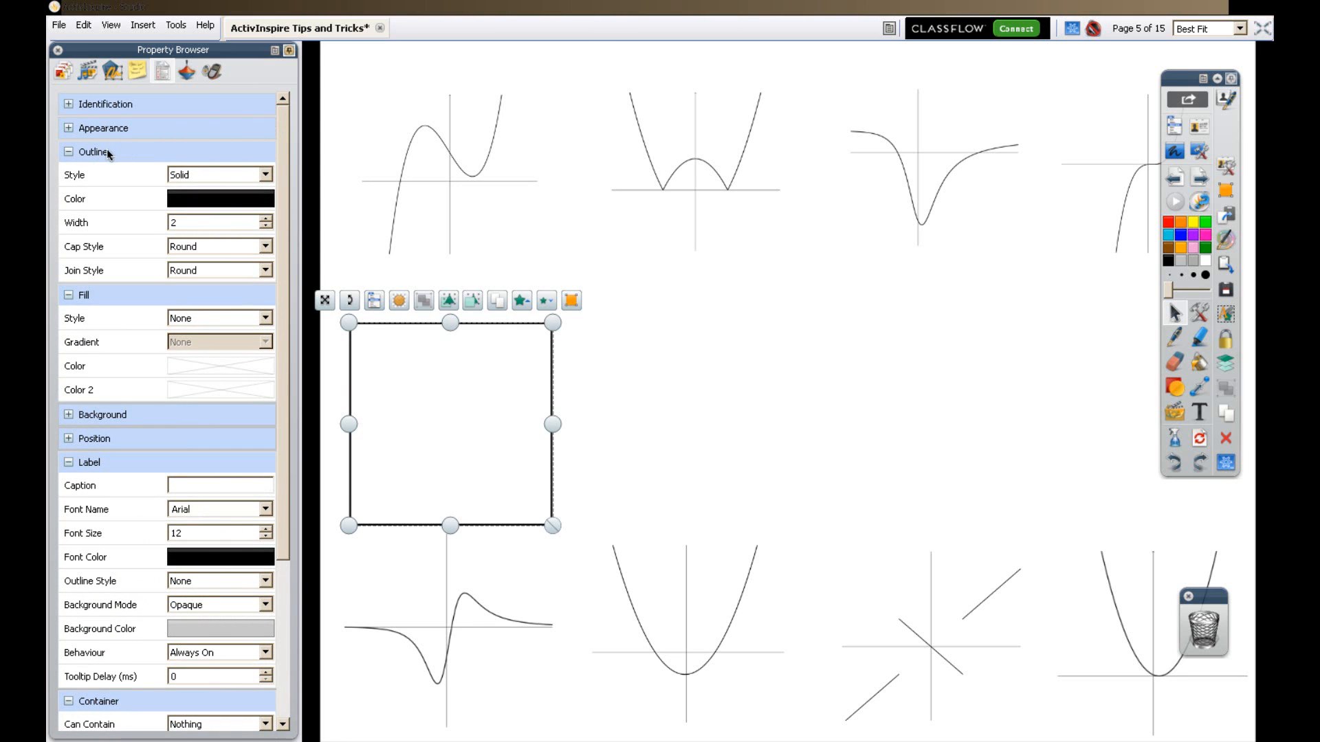
pyautogui.click(69, 152)
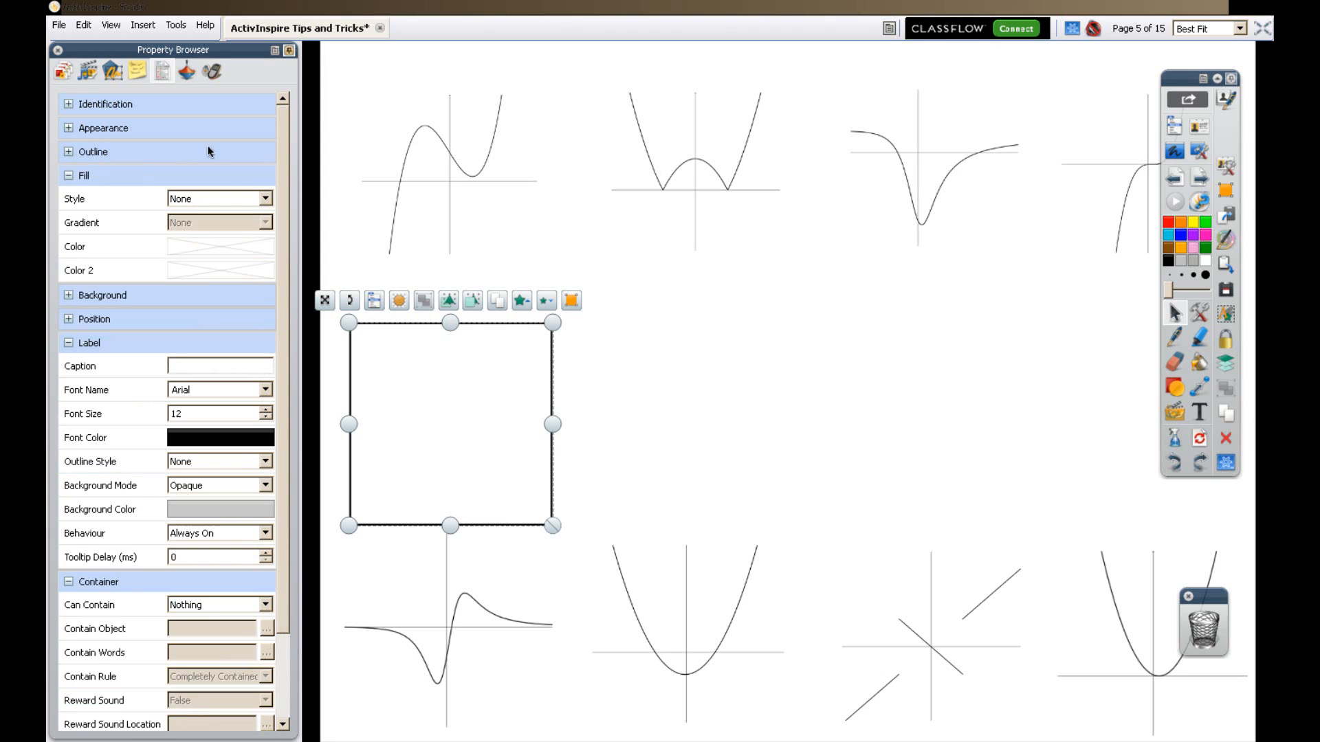
pyautogui.click(69, 152)
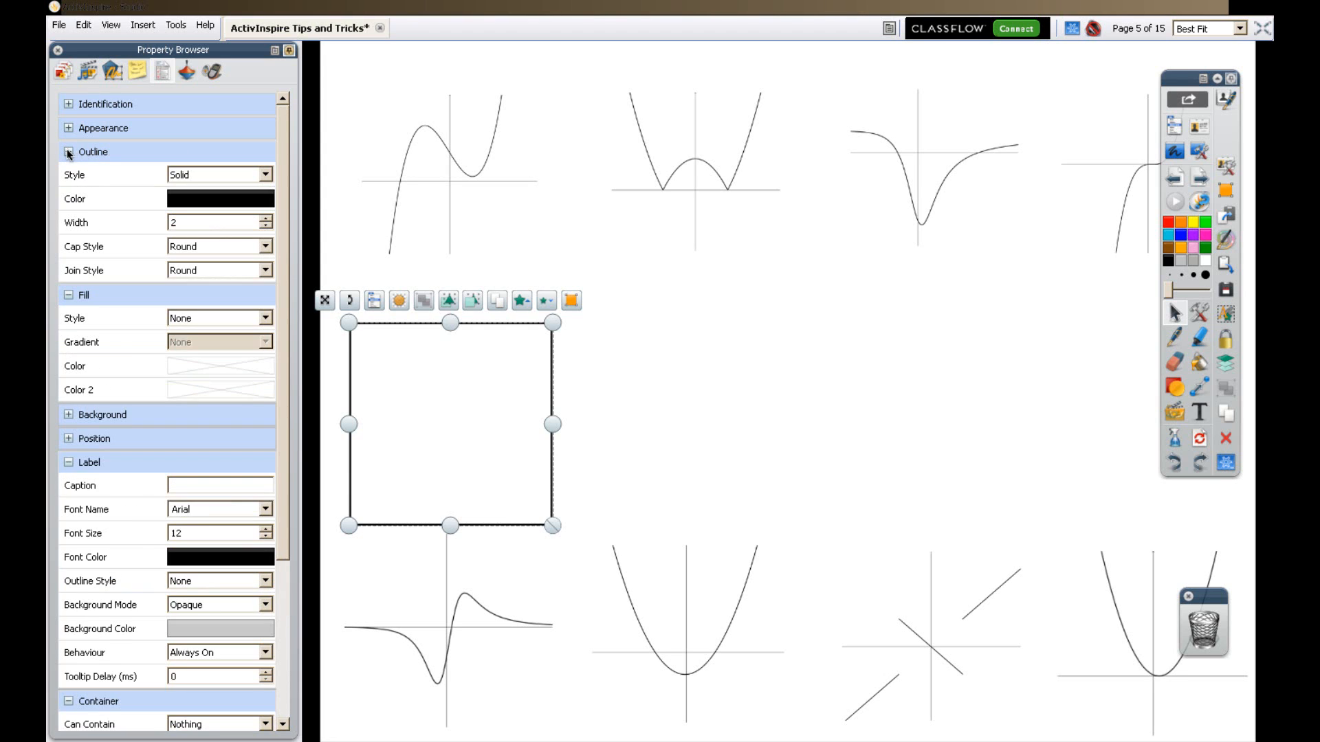
pyautogui.click(195, 177)
pyautogui.click(186, 212)
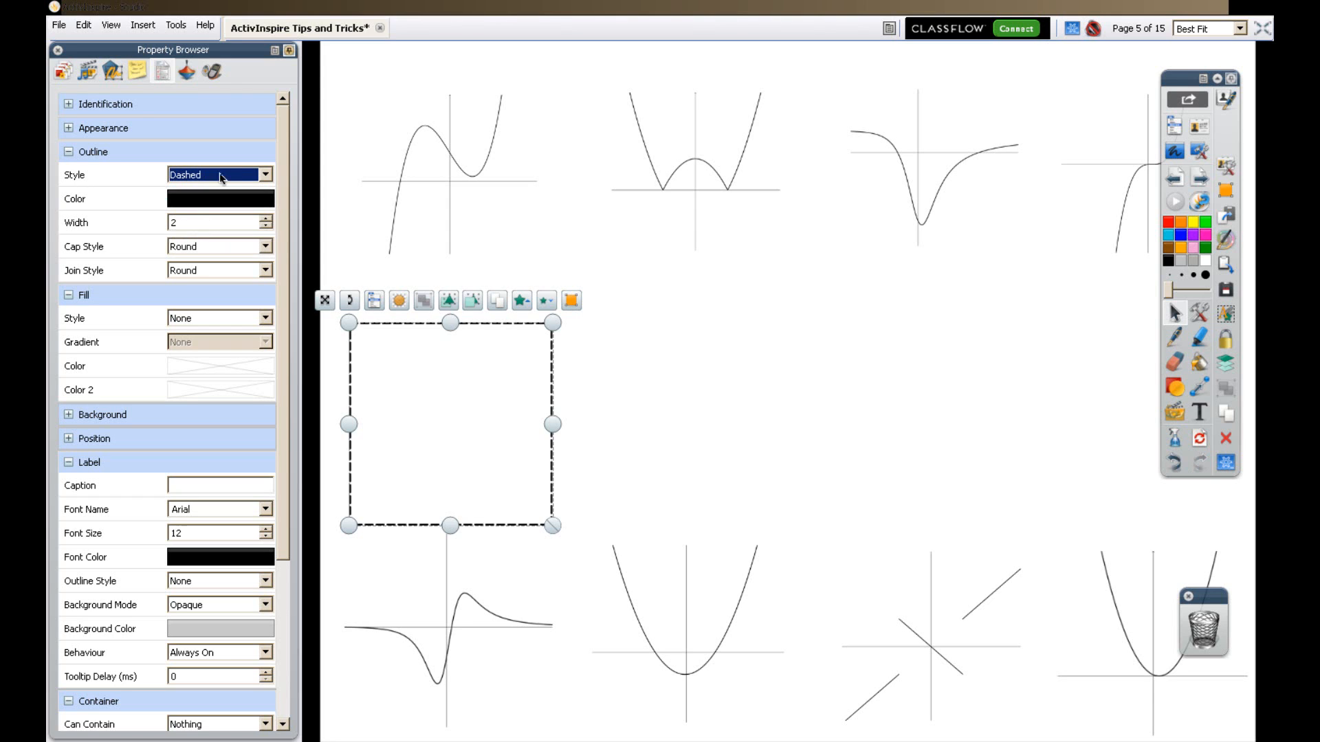
pyautogui.click(58, 50)
pyautogui.click(838, 450)
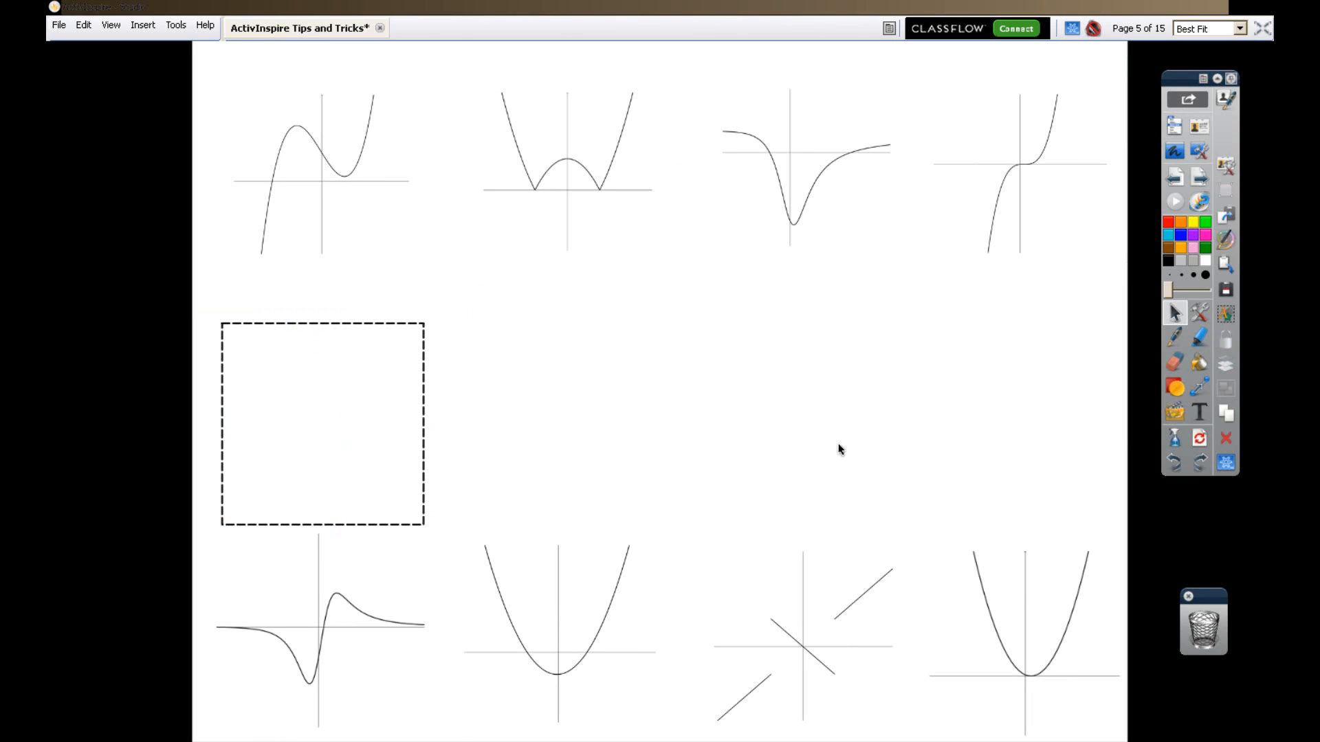
# Shift the dashed square slightly toward the page's left edge and duplicate it three times.
pyautogui.click(1174, 313)
pyautogui.moveTo(424, 433); pyautogui.dragTo(416, 433)
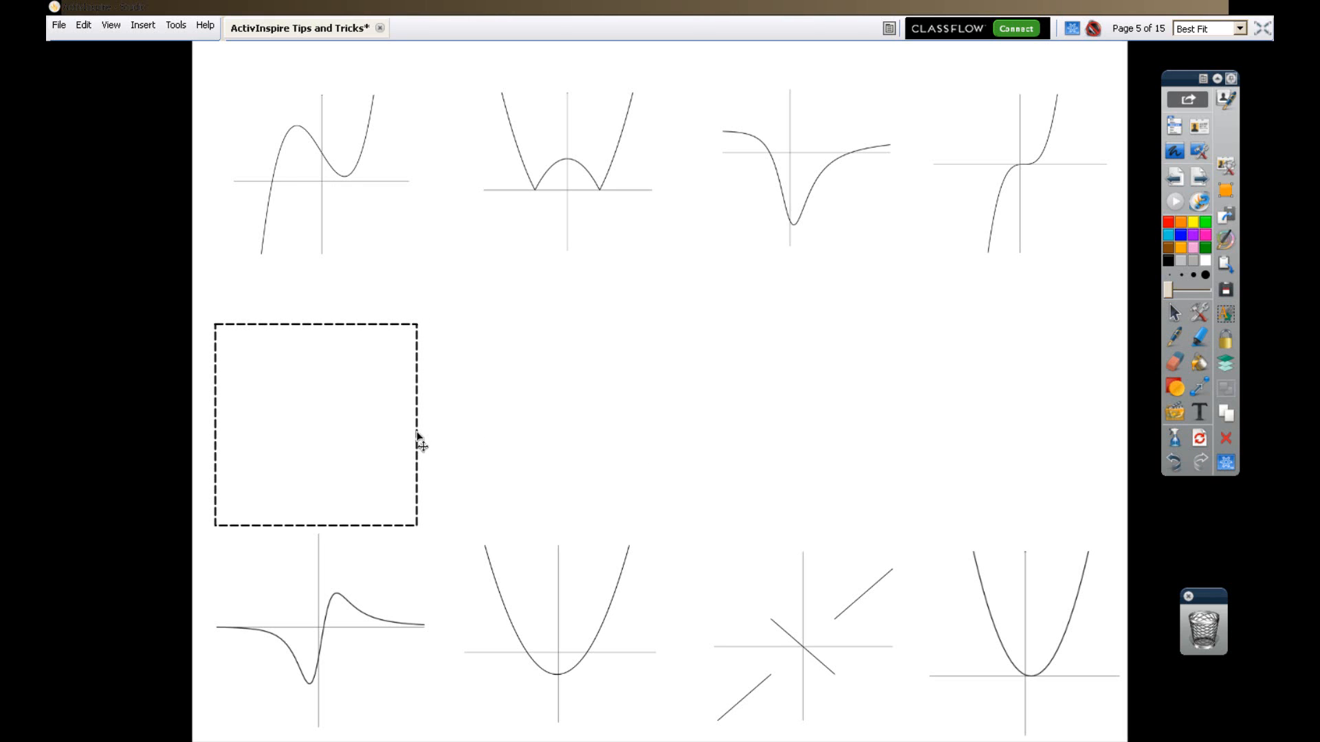
pyautogui.click(418, 434)
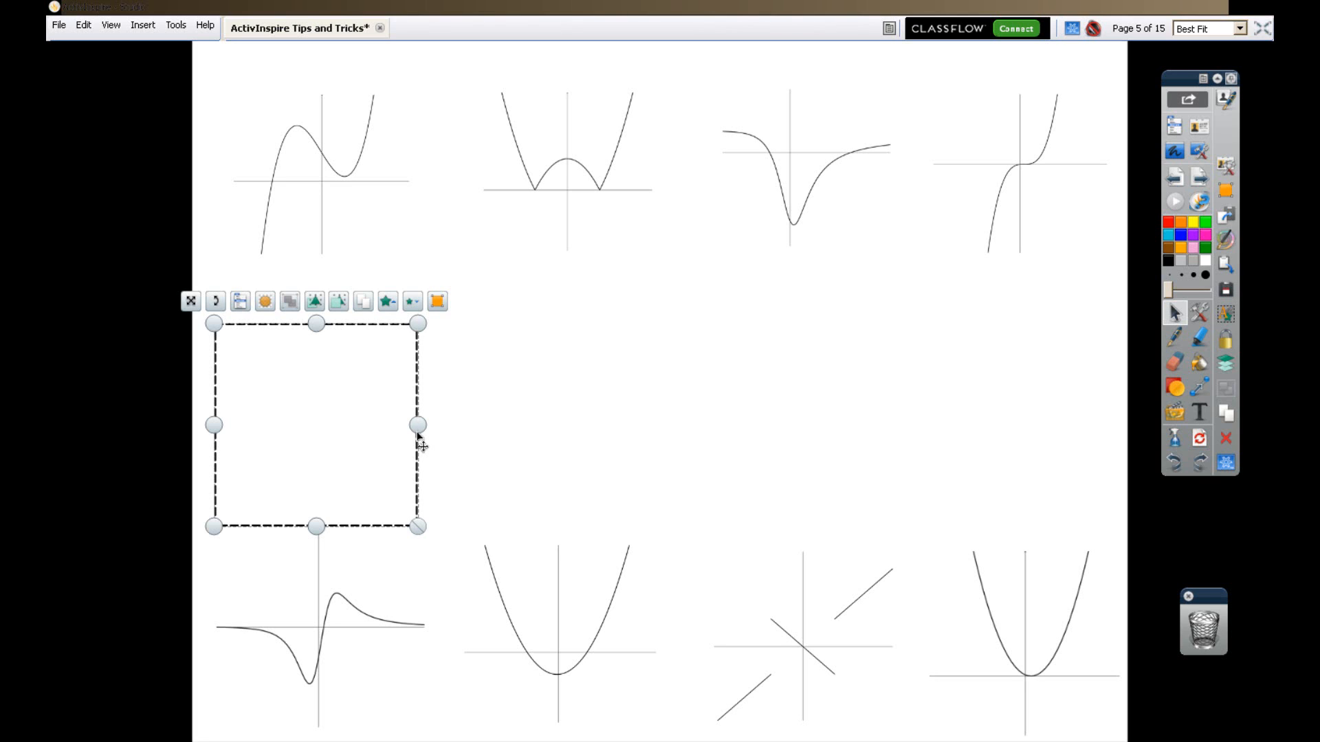
pyautogui.click(364, 302)
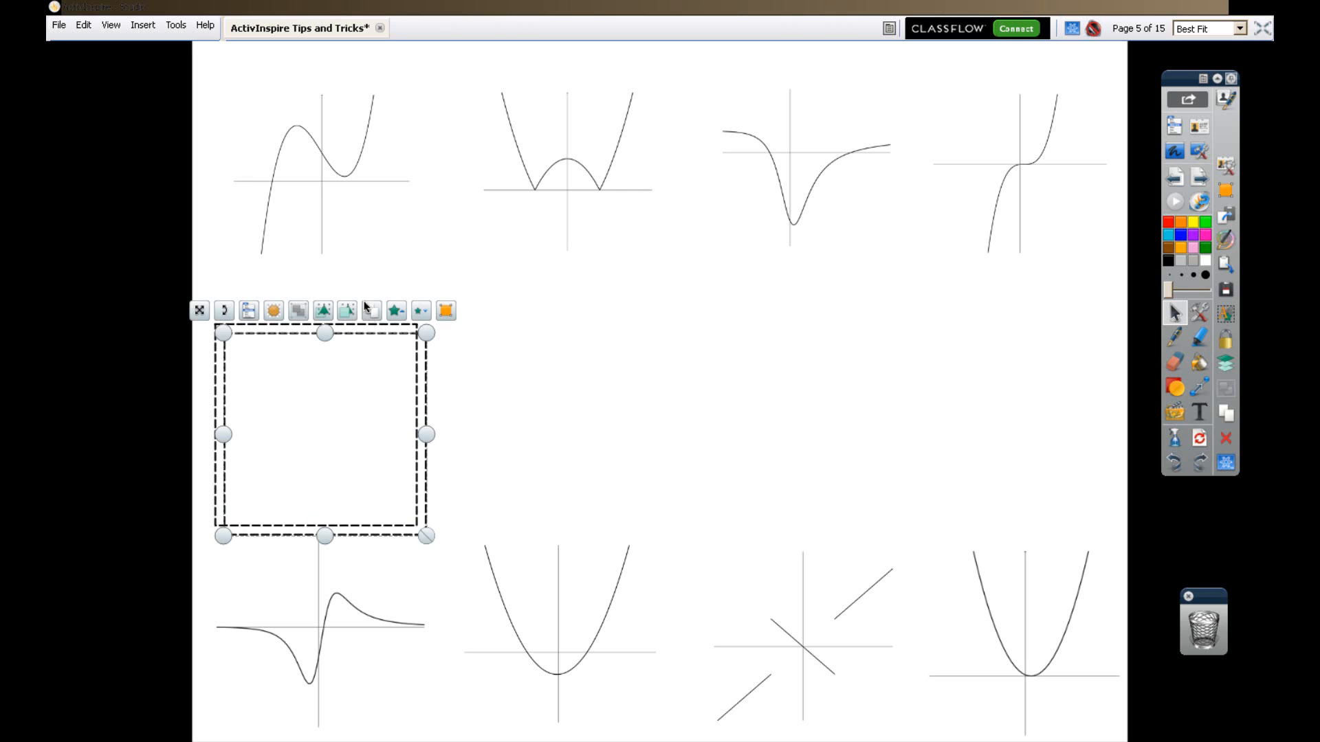
pyautogui.click(373, 310)
pyautogui.click(383, 322)
pyautogui.click(492, 419)
# Spread the stacked dashed squares into a row so that one sits above each derivative graph, evening out the third square's position.
pyautogui.moveTo(445, 419); pyautogui.dragTo(671, 398)
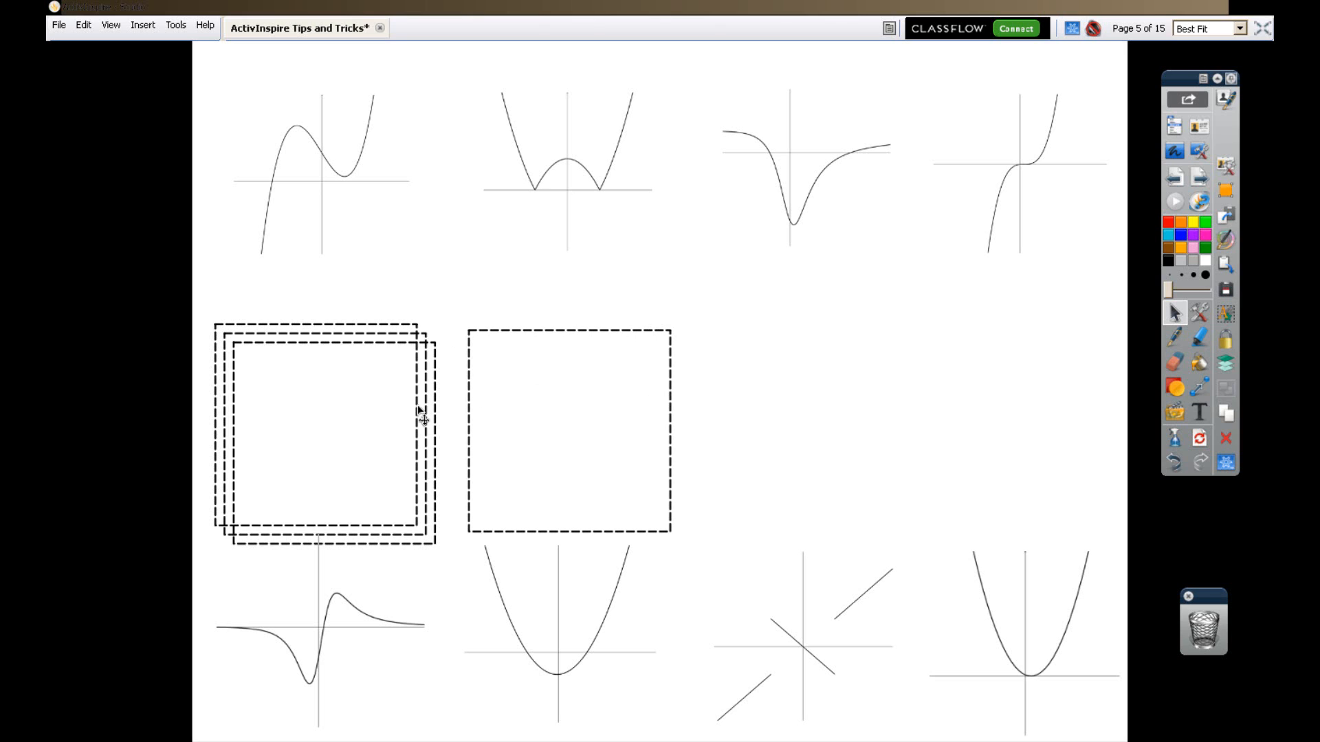
pyautogui.moveTo(420, 406); pyautogui.dragTo(909, 416)
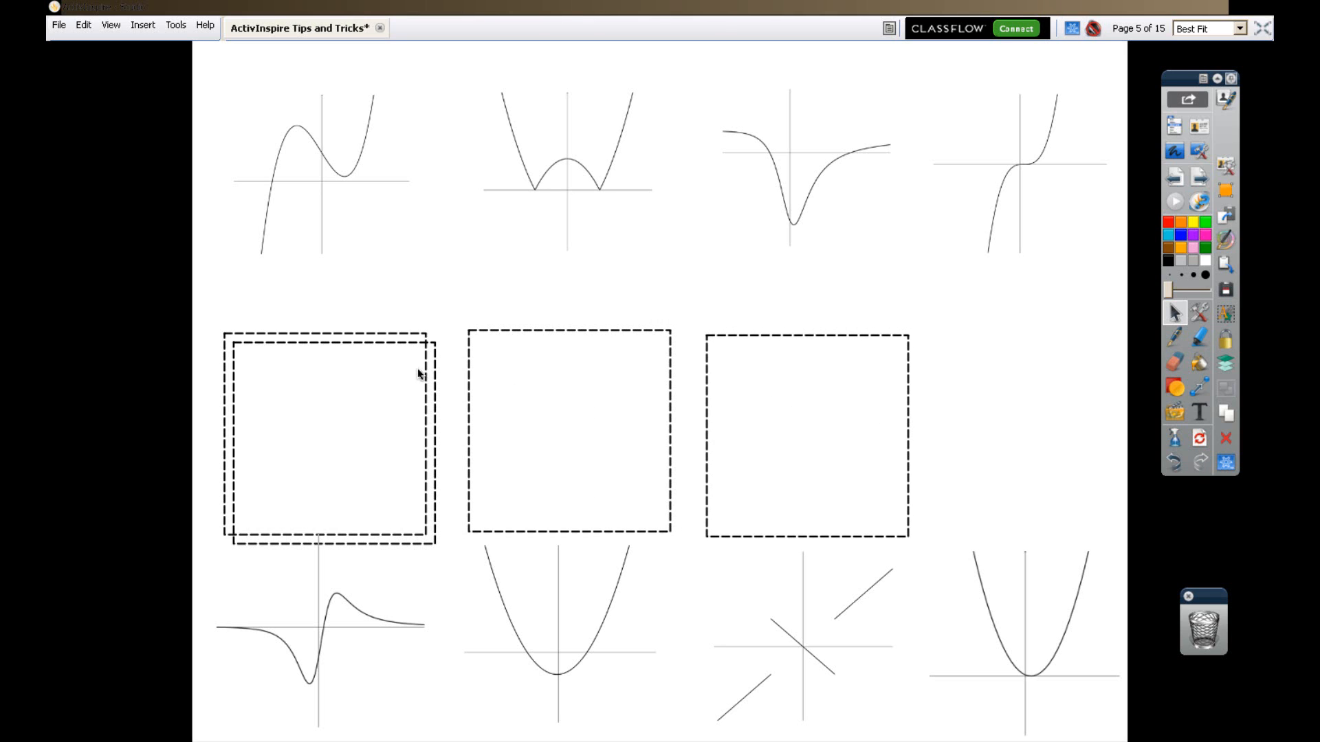
pyautogui.moveTo(432, 350); pyautogui.dragTo(1117, 339)
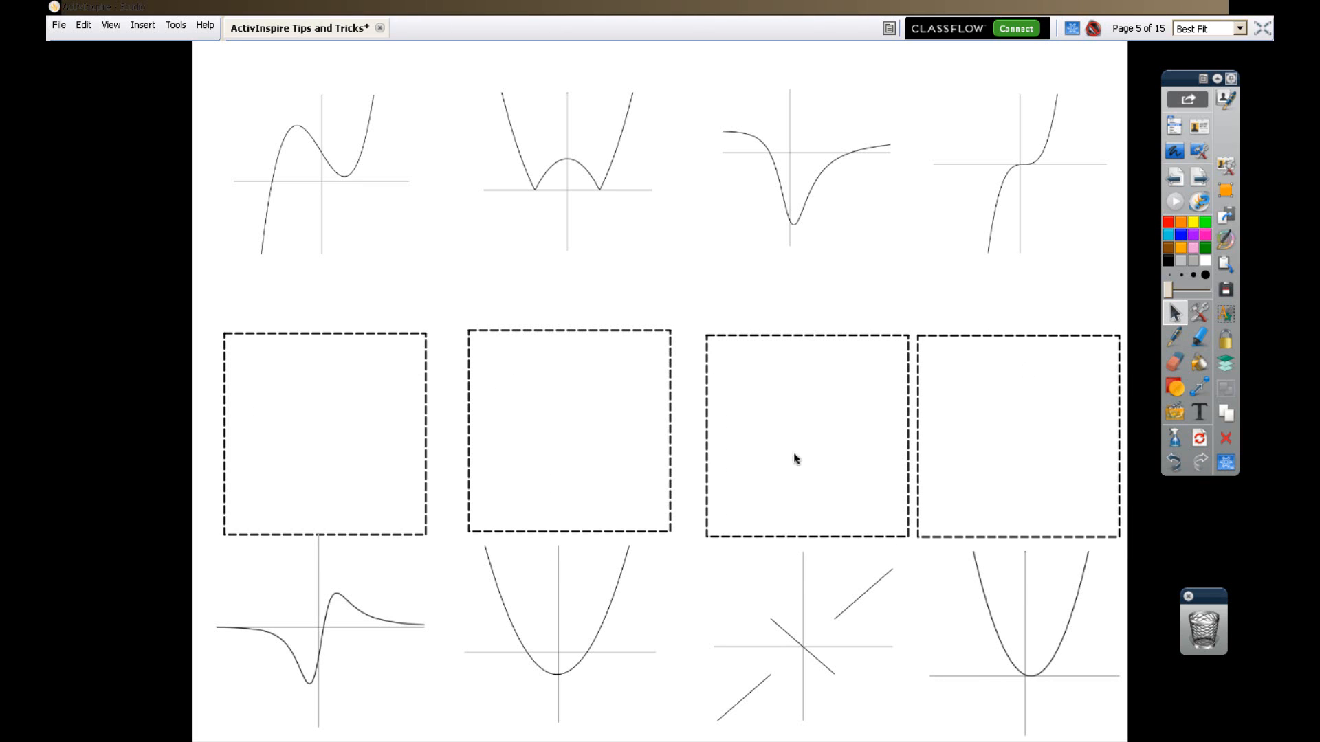
pyautogui.click(777, 535)
pyautogui.moveTo(778, 539); pyautogui.dragTo(768, 534)
pyautogui.click(1004, 279)
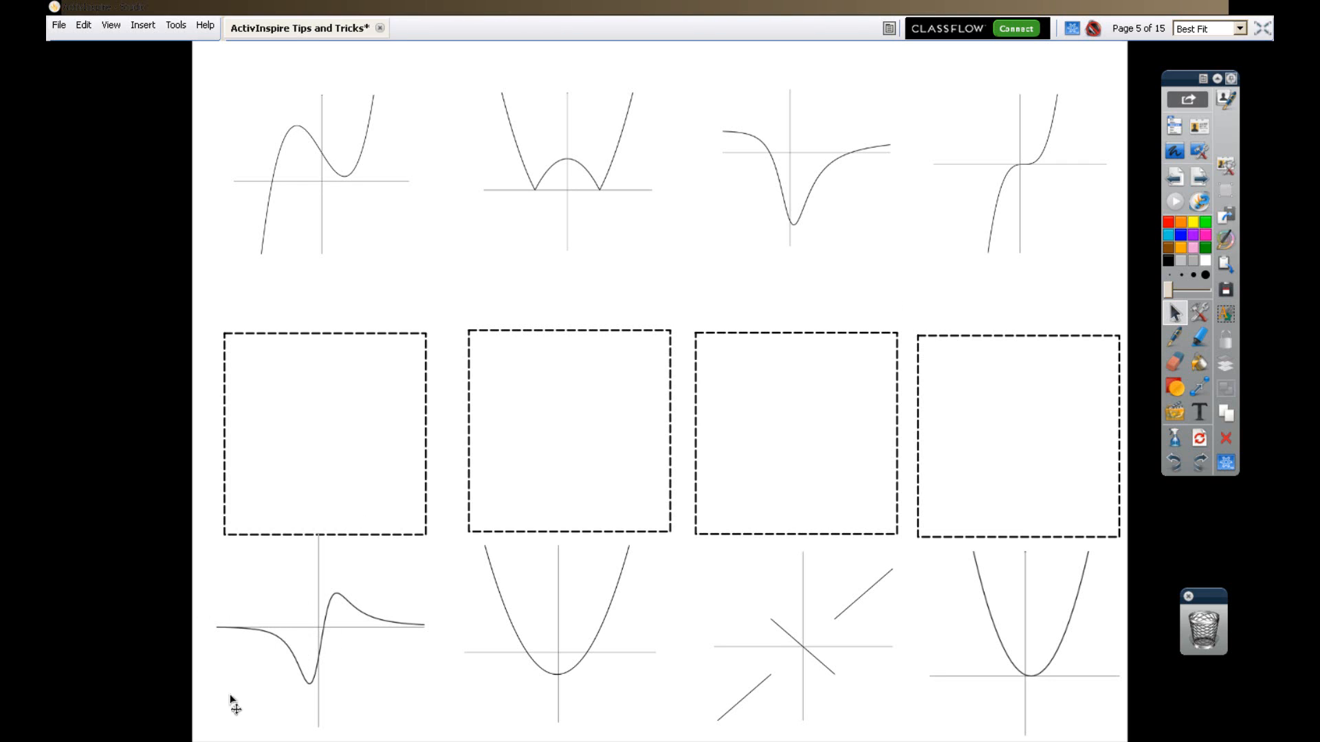
# Center the third function graph over its dashed square and raise the first dashed square slightly.
pyautogui.moveTo(811, 154)
pyautogui.mouseDown()
pyautogui.moveTo(813, 199)
pyautogui.moveTo(840, 192)
pyautogui.moveTo(842, 140)
pyautogui.moveTo(721, 248)
pyautogui.moveTo(371, 391)
pyautogui.moveTo(328, 426)
pyautogui.moveTo(829, 157)
pyautogui.mouseUp()
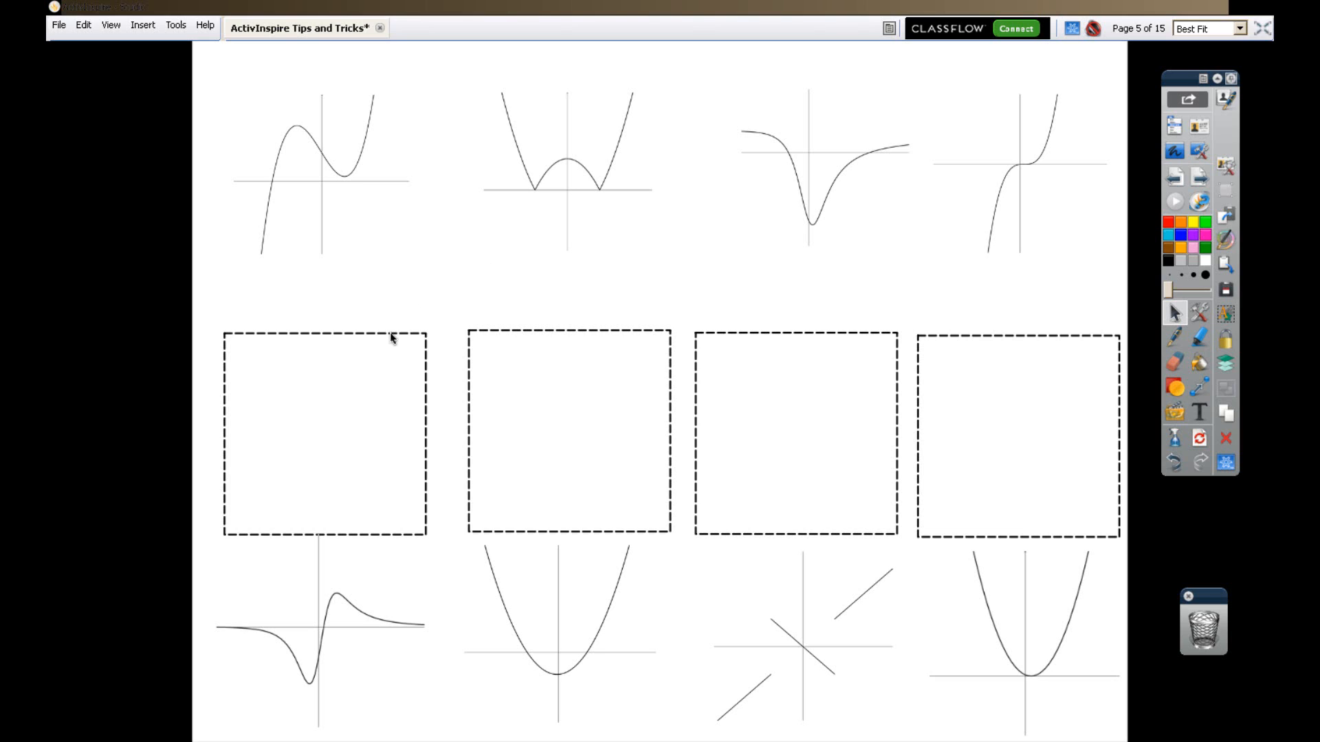
pyautogui.moveTo(390, 337); pyautogui.dragTo(387, 329)
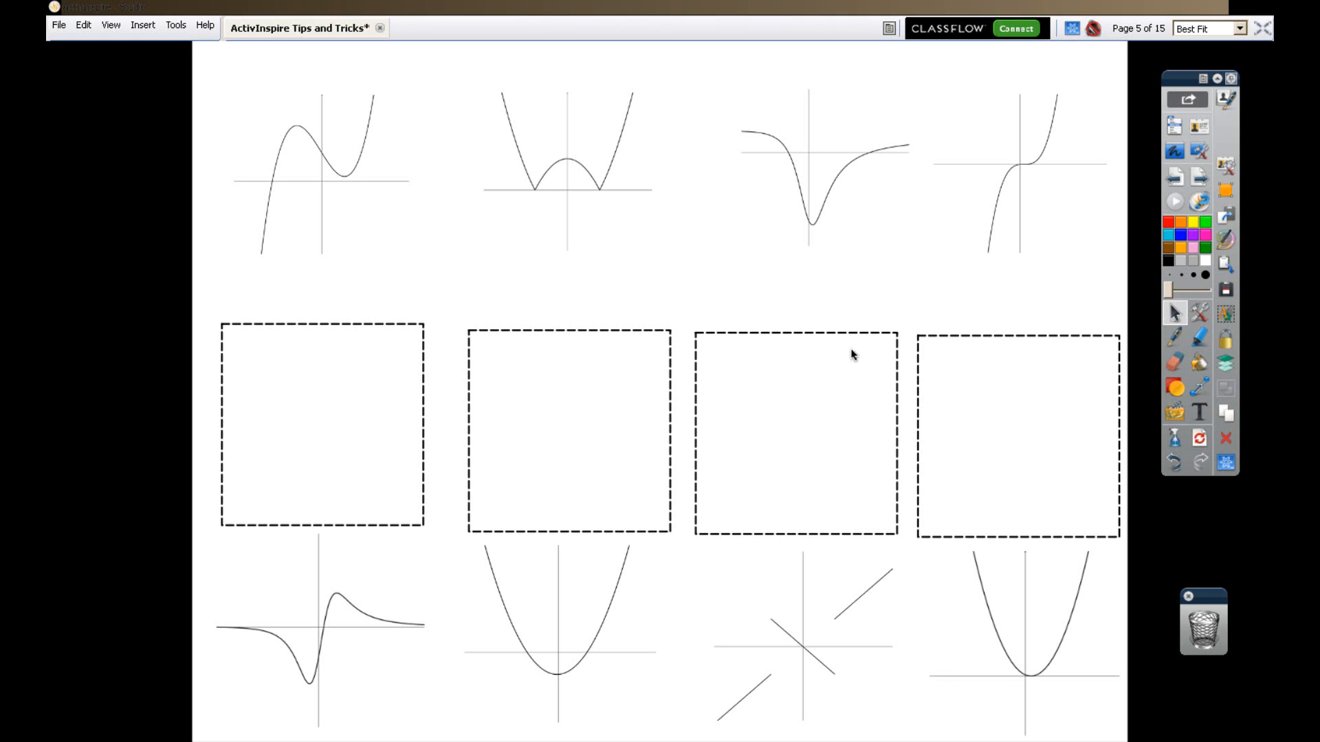
pyautogui.moveTo(836, 183)
pyautogui.mouseDown()
pyautogui.moveTo(857, 135)
pyautogui.moveTo(838, 174)
pyautogui.mouseUp()
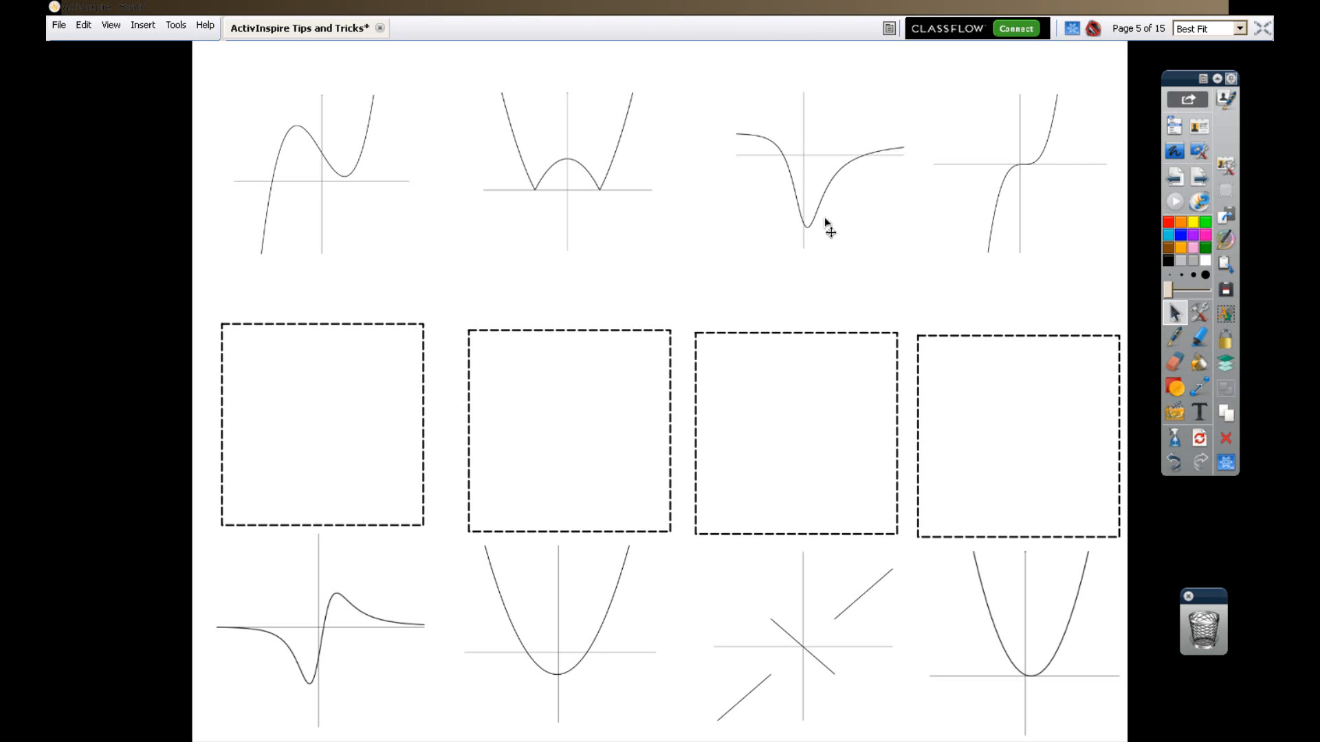
pyautogui.click(918, 306)
# Open the Property Browser for the first dashed square and set its container to accept a Specific Object.
pyautogui.hotkey('ctrl', 'b')
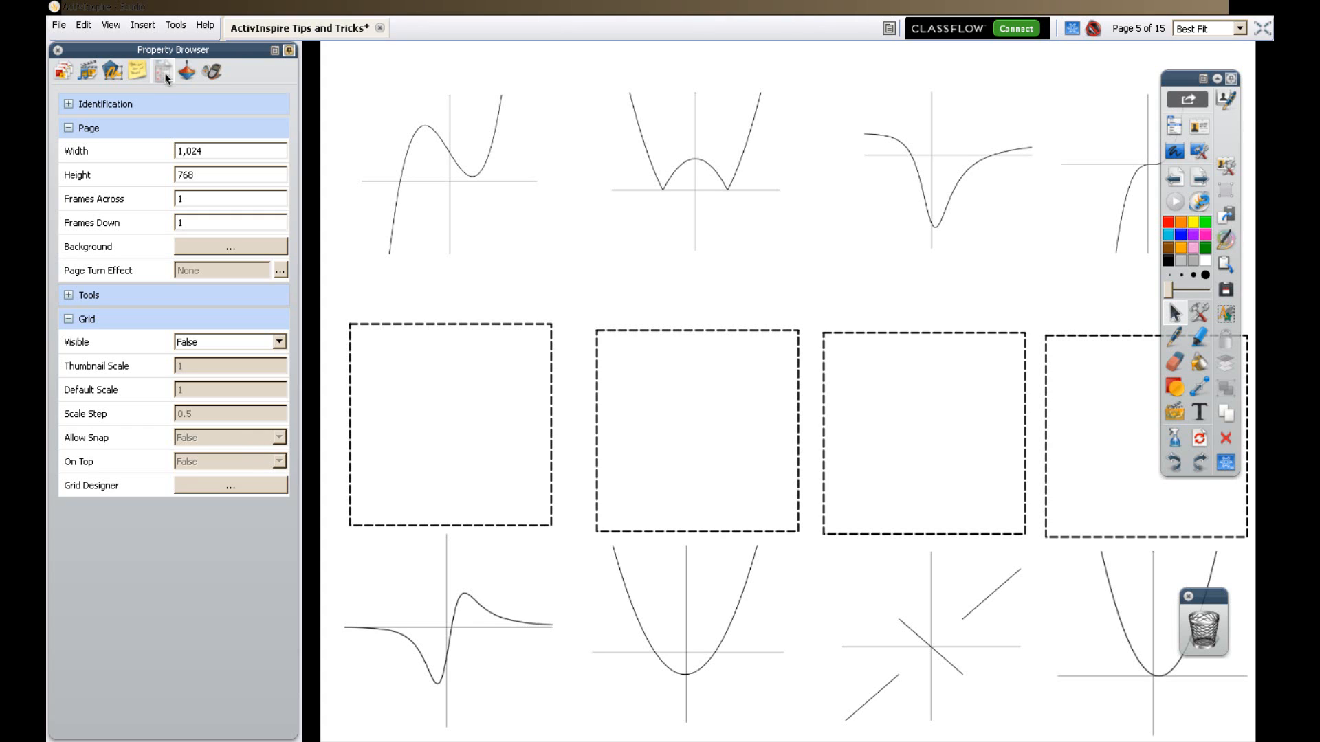
pyautogui.click(448, 335)
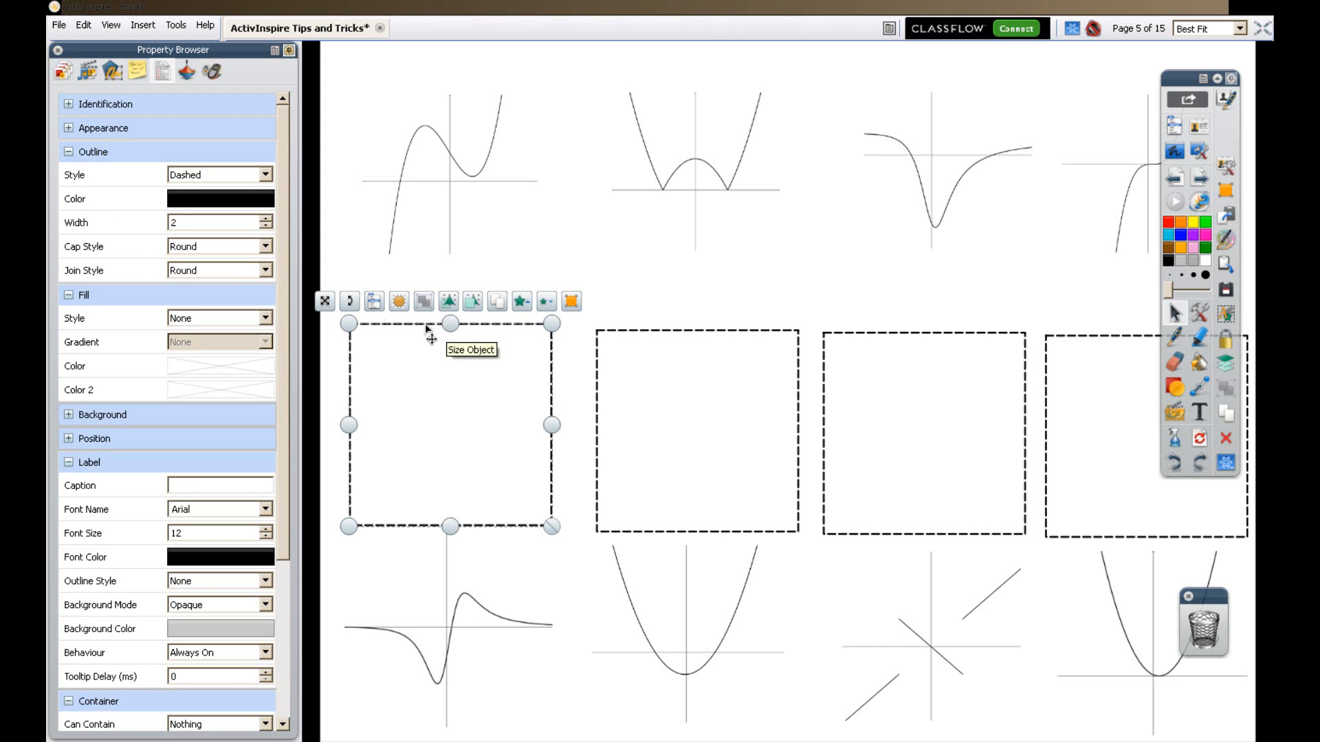
pyautogui.moveTo(282, 176); pyautogui.dragTo(271, 367)
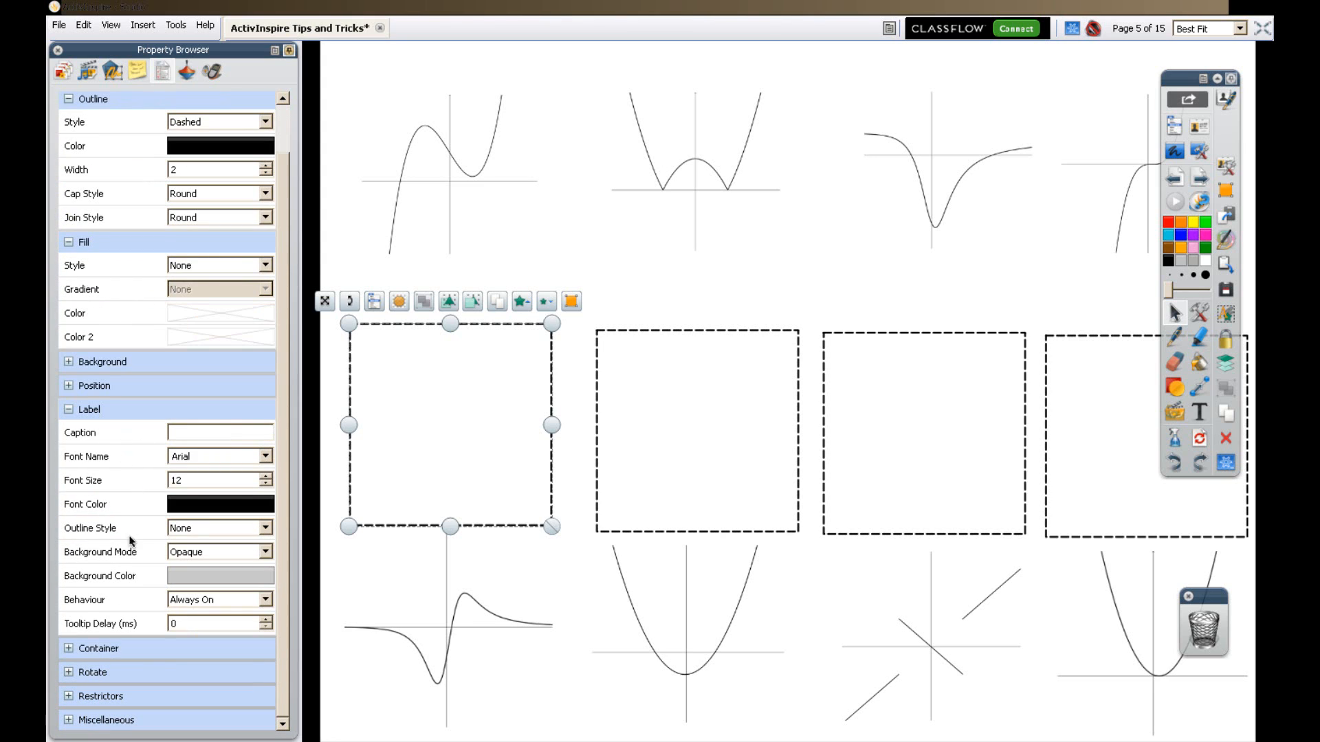
pyautogui.click(68, 649)
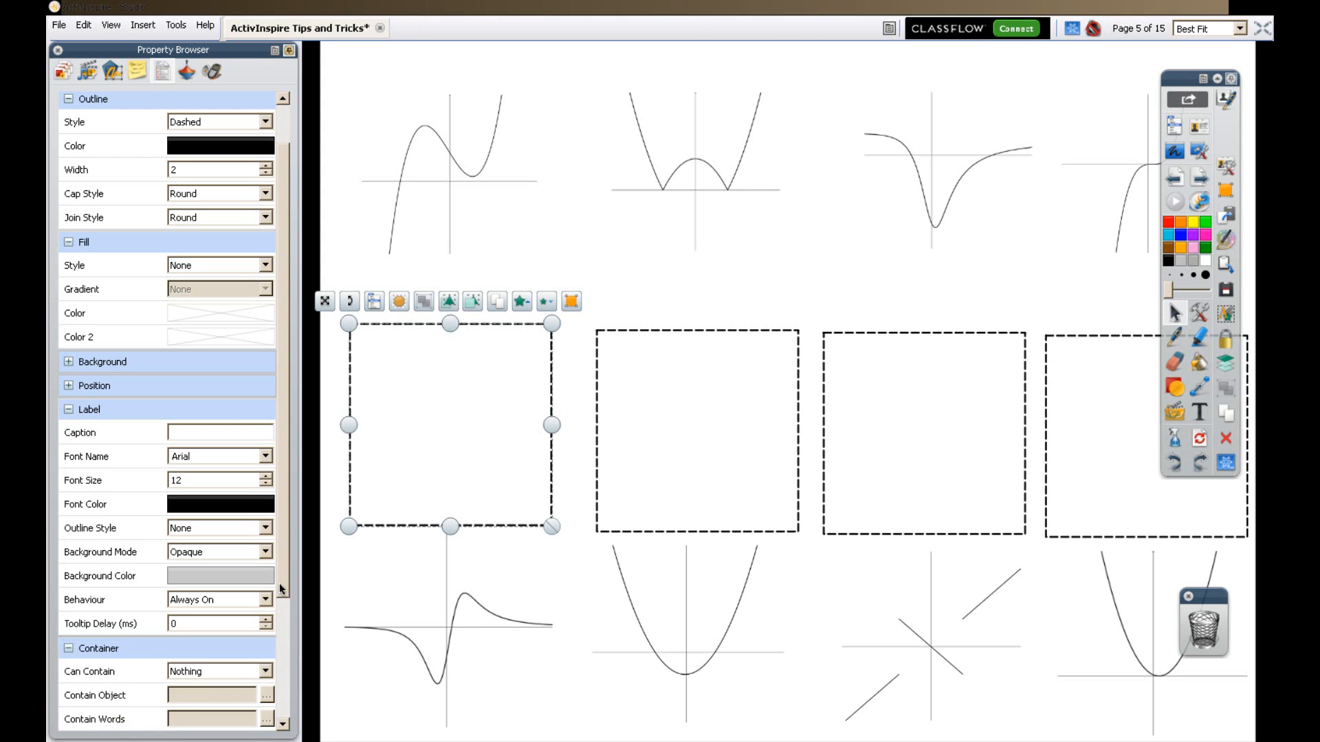
pyautogui.scroll(-2, 280, 612)
pyautogui.scroll(-5, 281, 622)
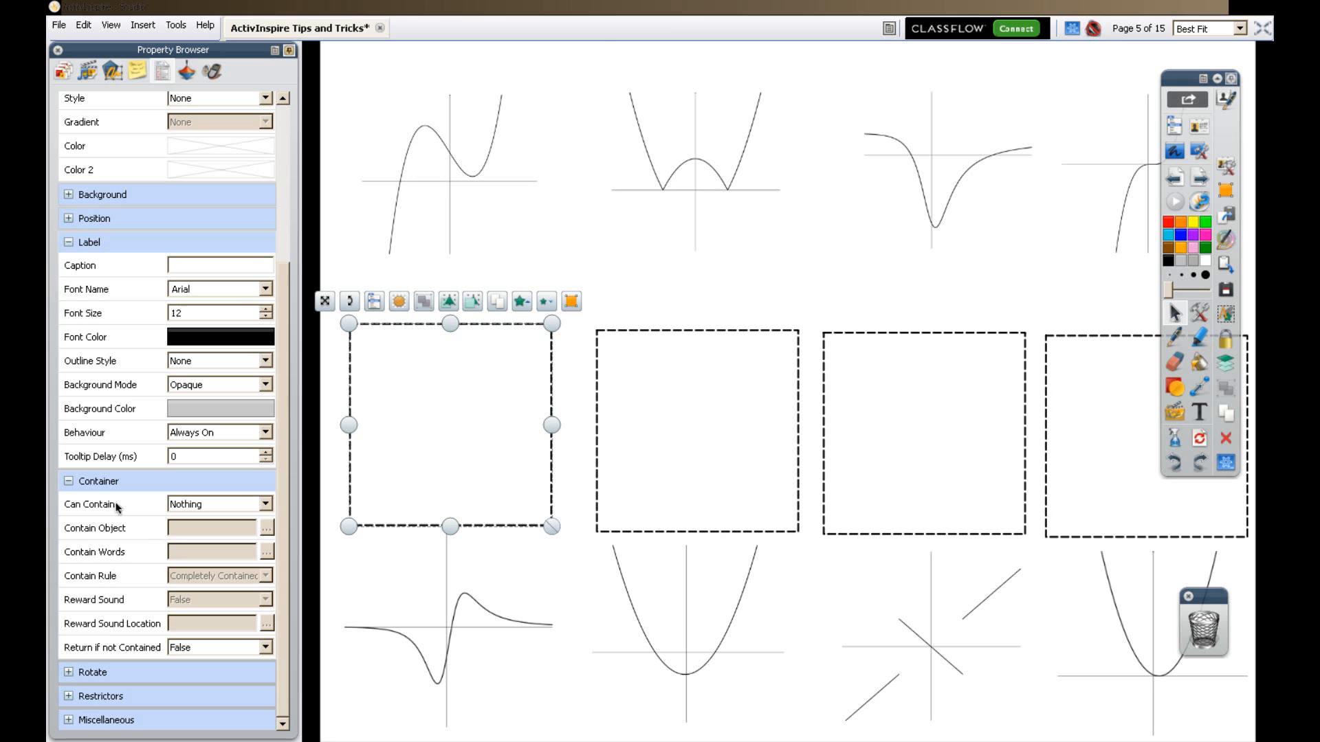
pyautogui.click(203, 506)
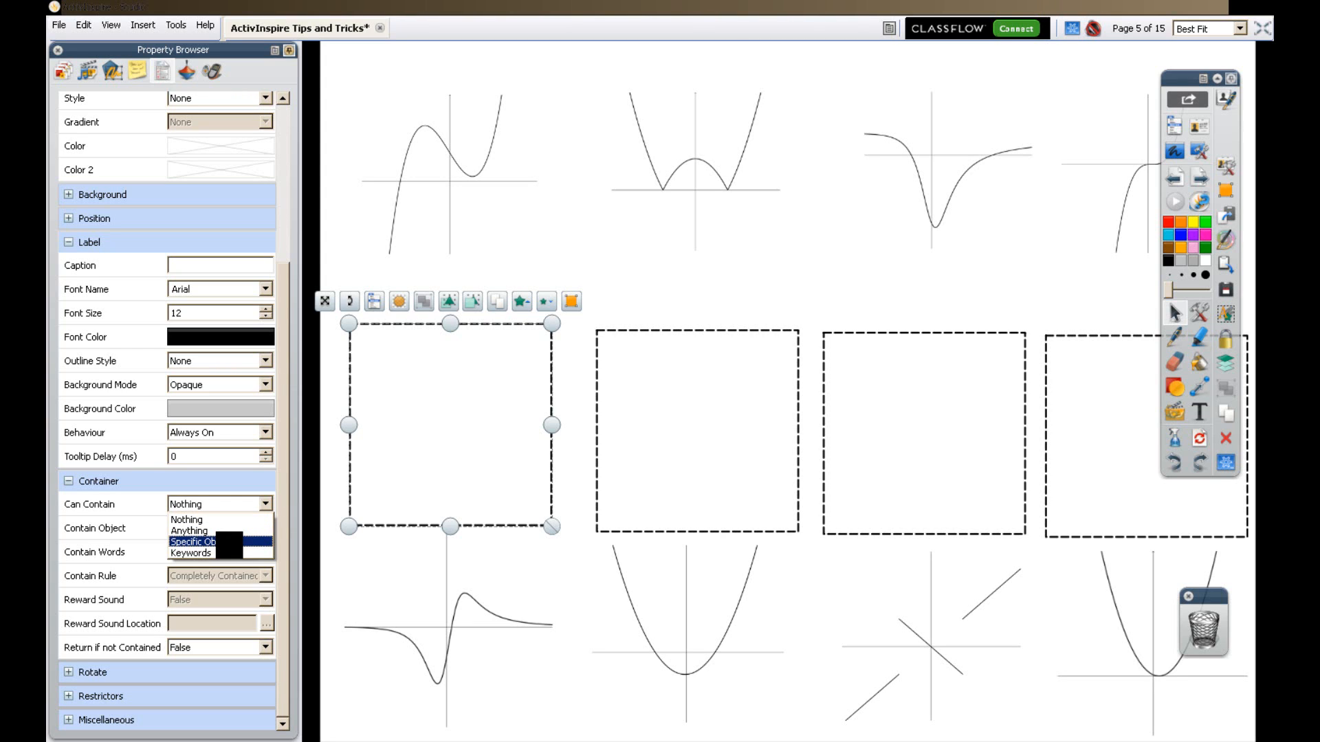
pyautogui.click(206, 542)
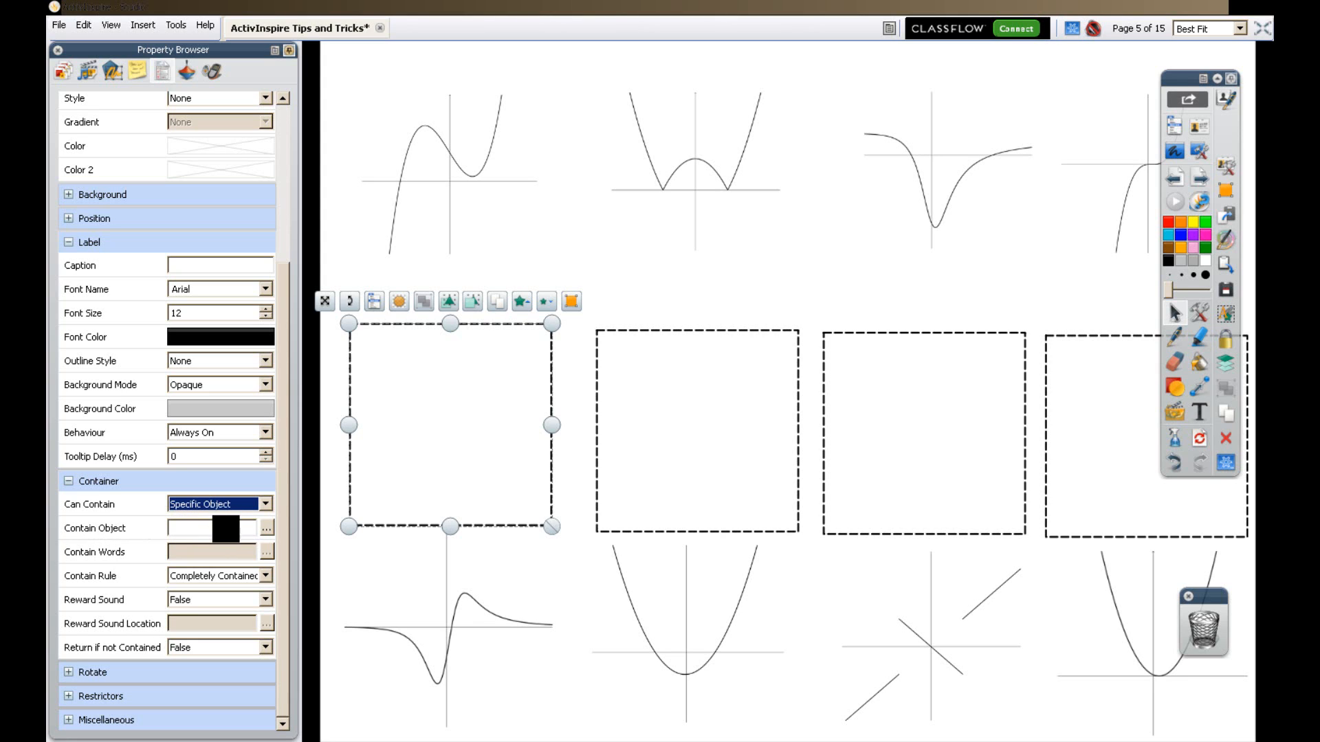
# Choose Image17 as the first square's contained object and keep its contain rule at Completely Contained.
pyautogui.click(266, 529)
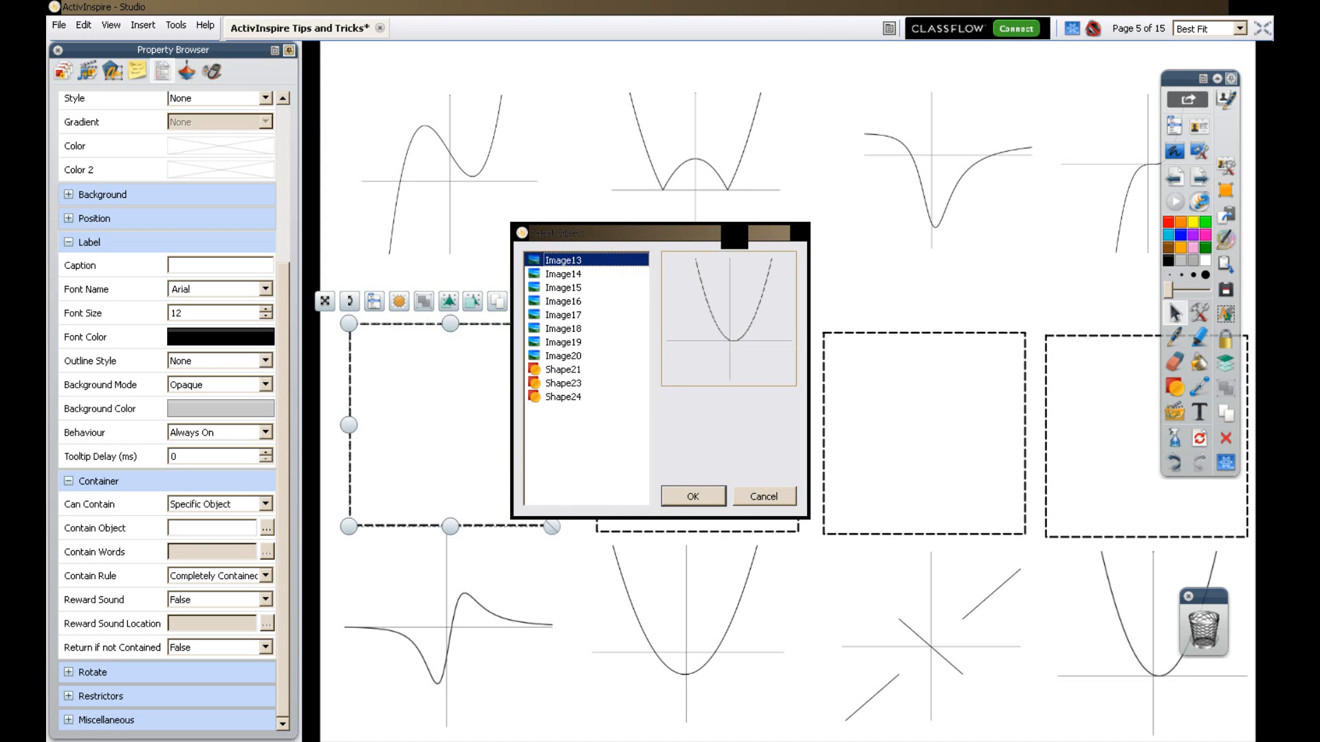
pyautogui.moveTo(732, 241); pyautogui.dragTo(1002, 273)
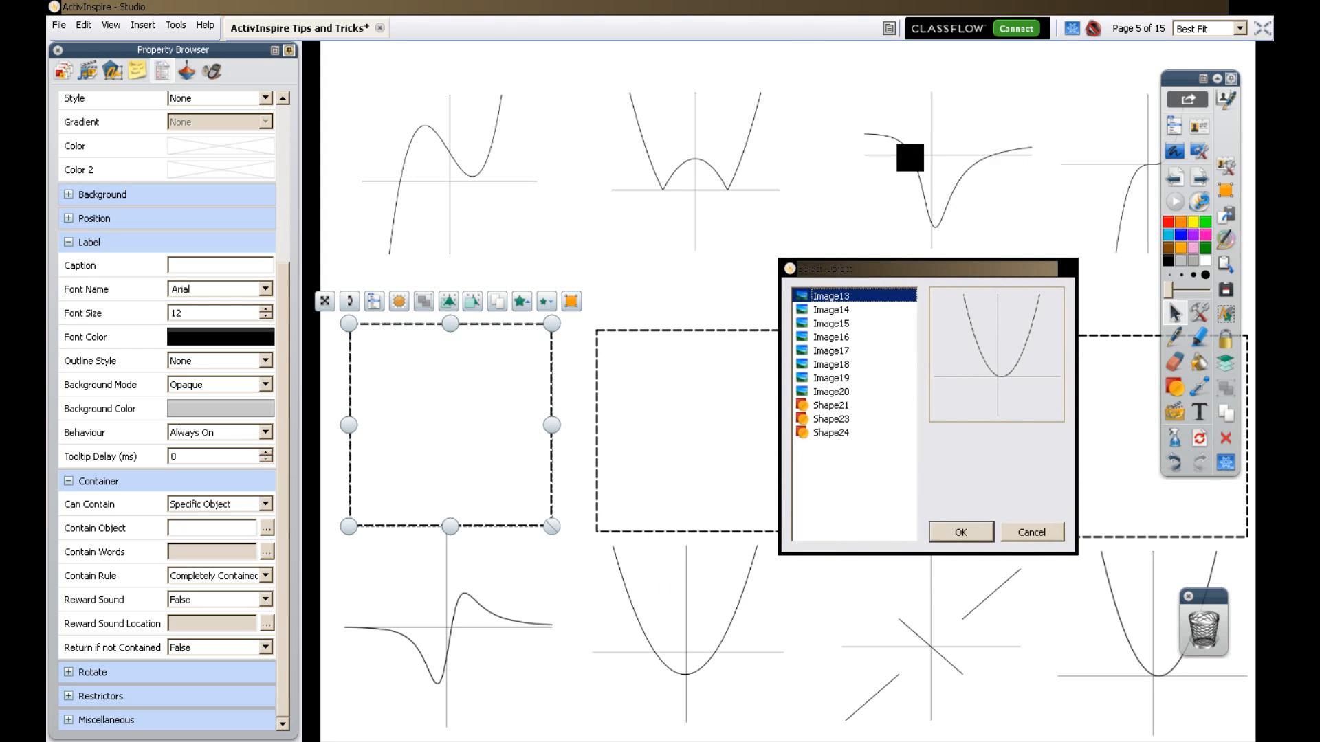
pyautogui.click(834, 310)
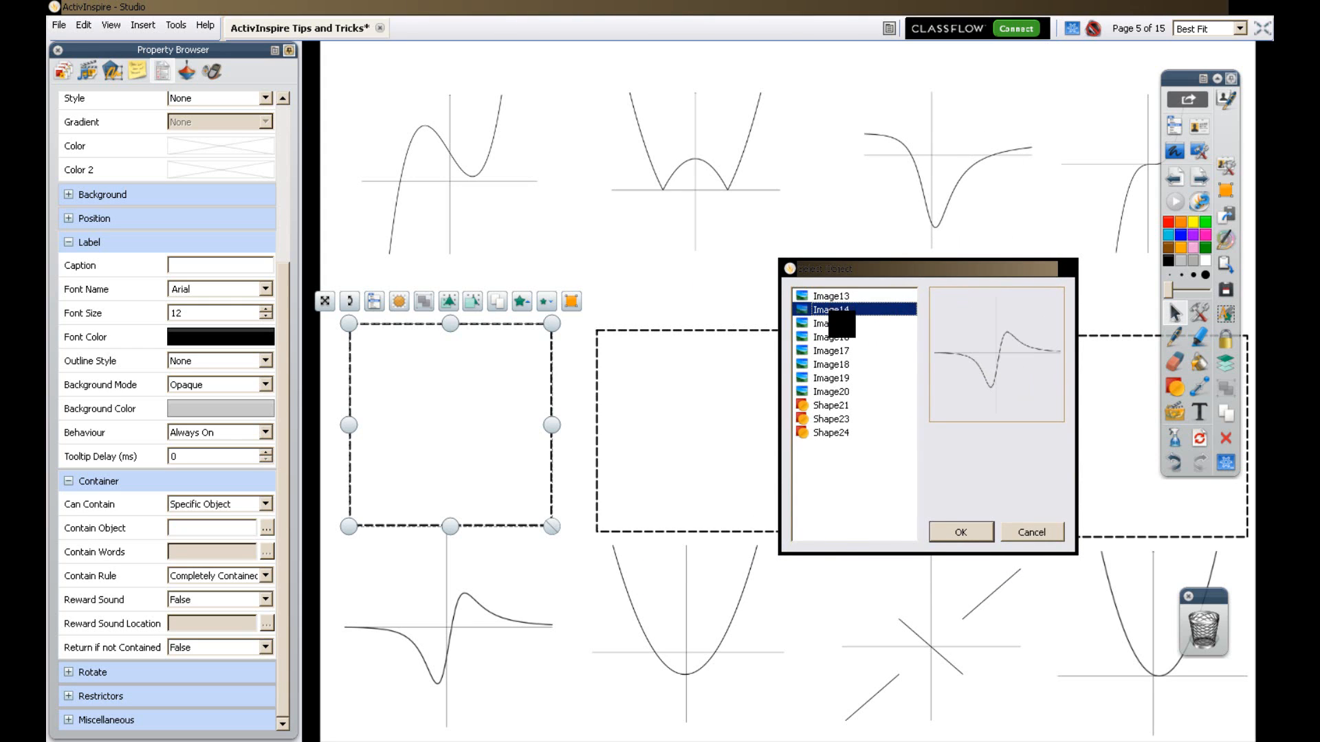
pyautogui.click(827, 337)
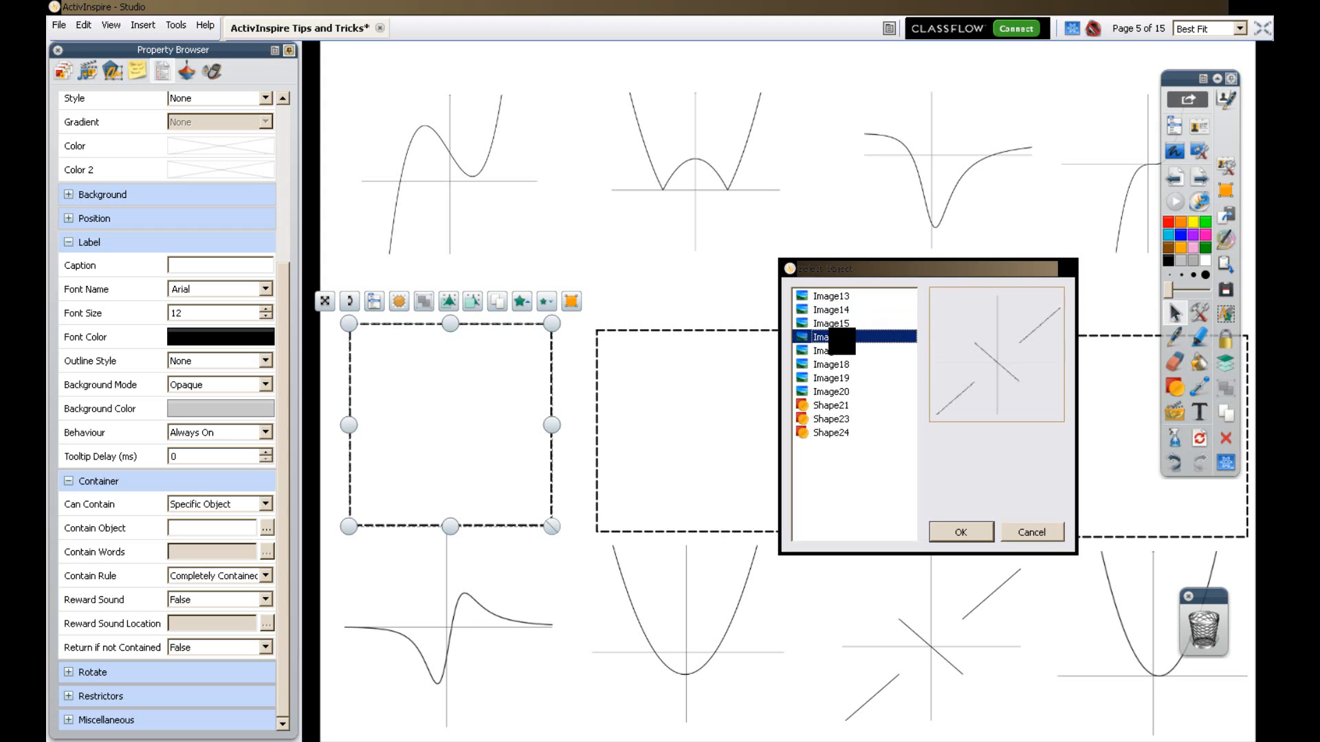
pyautogui.click(839, 351)
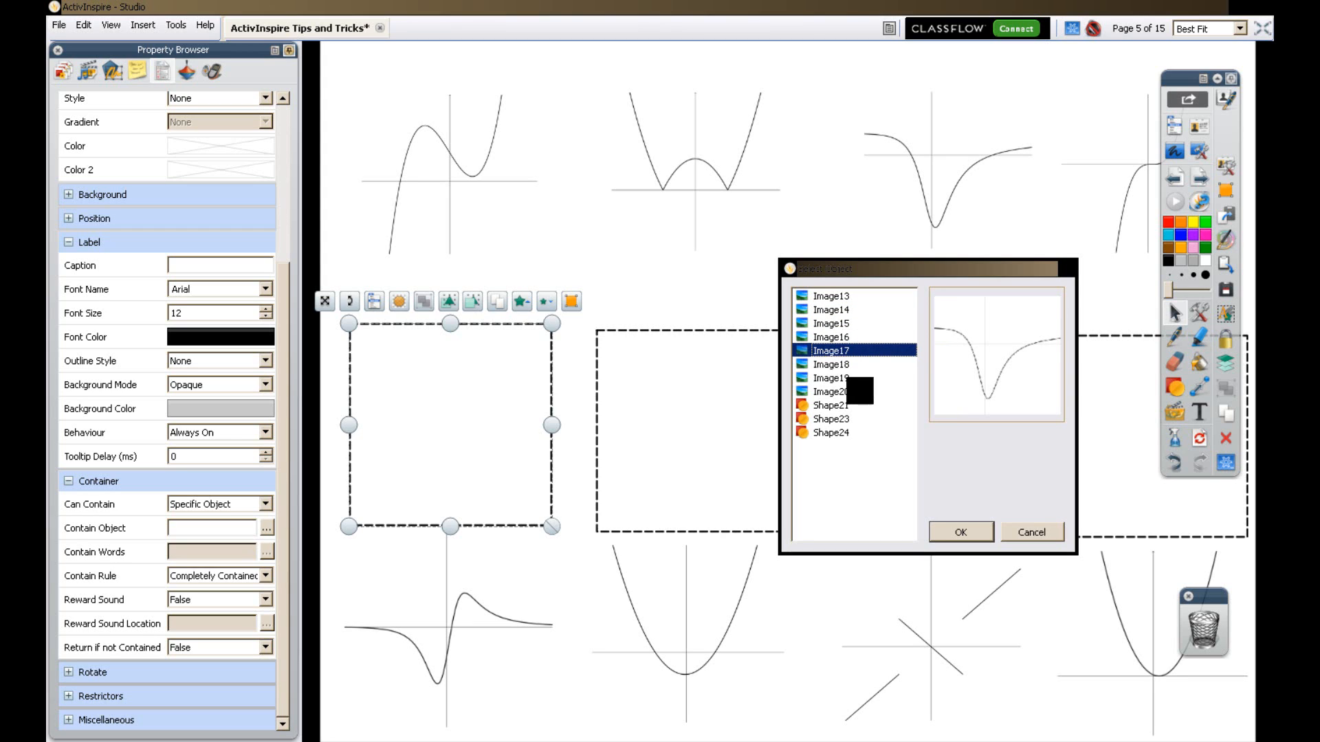
pyautogui.click(961, 531)
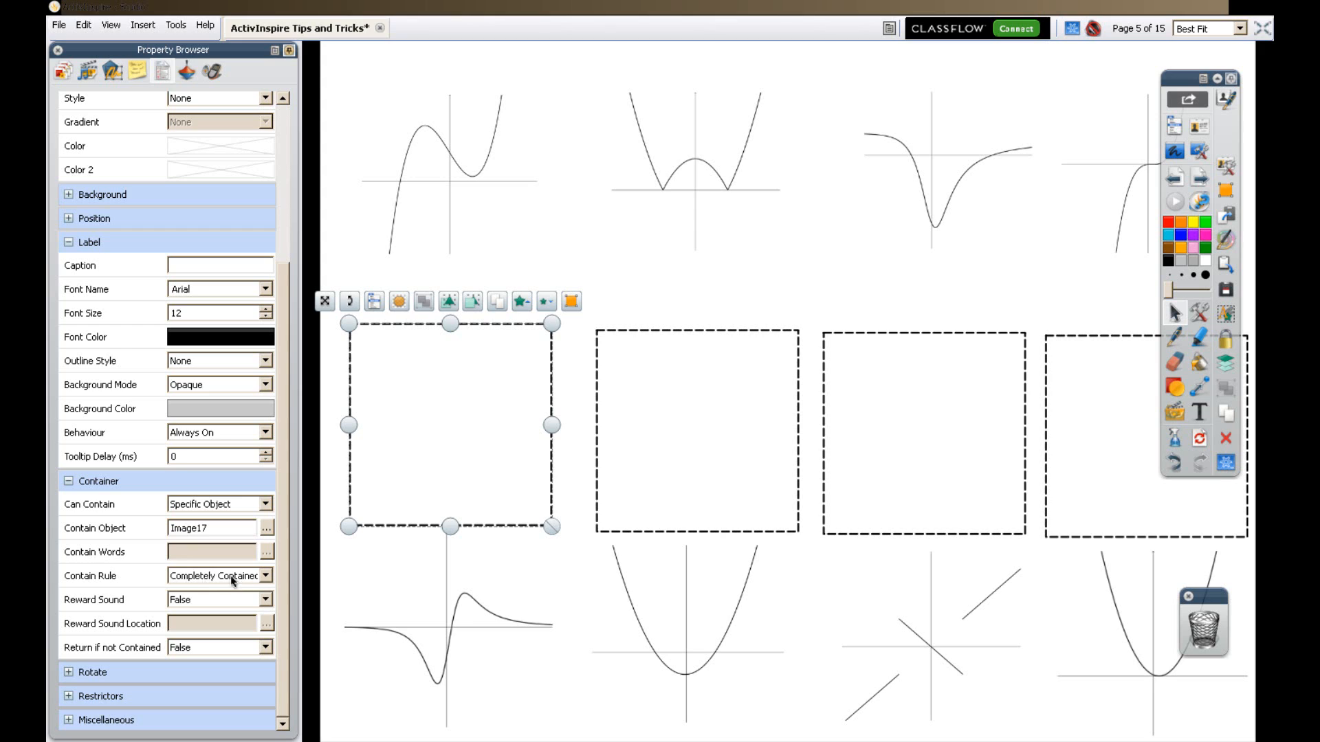
pyautogui.click(262, 576)
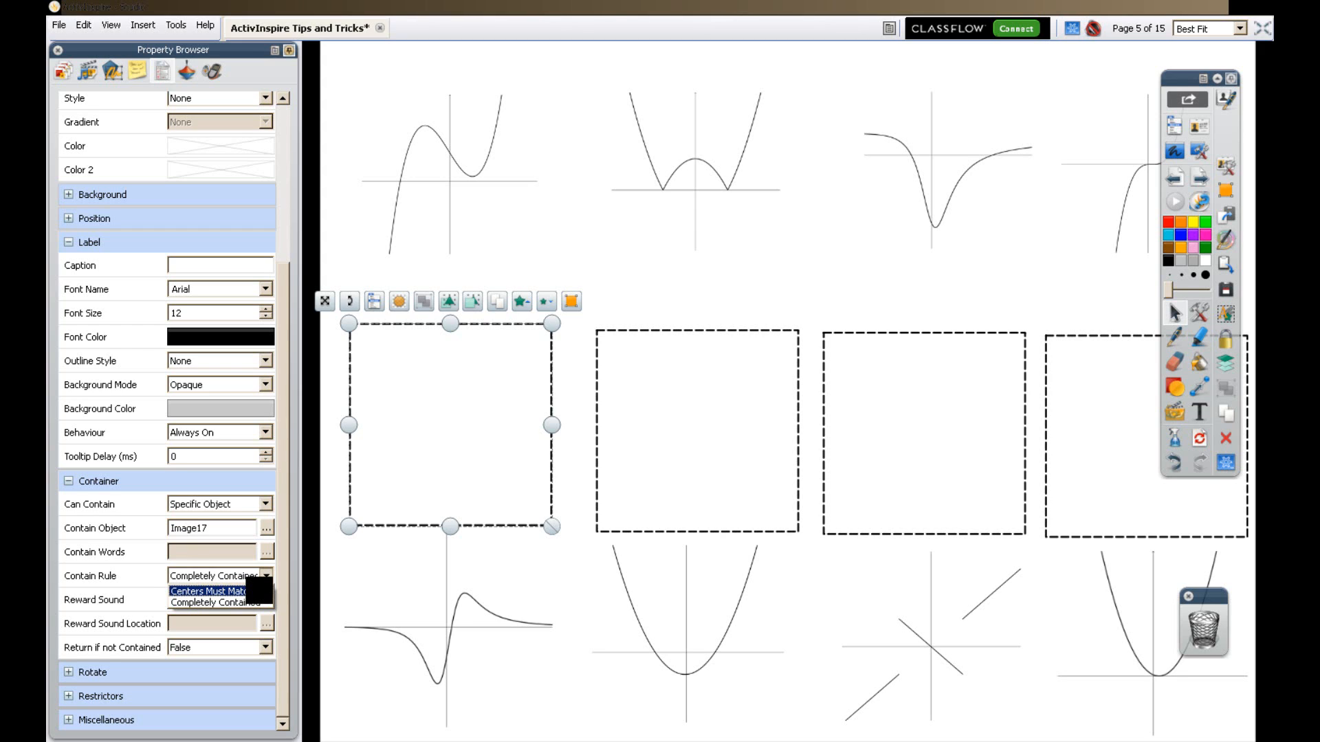
pyautogui.click(267, 576)
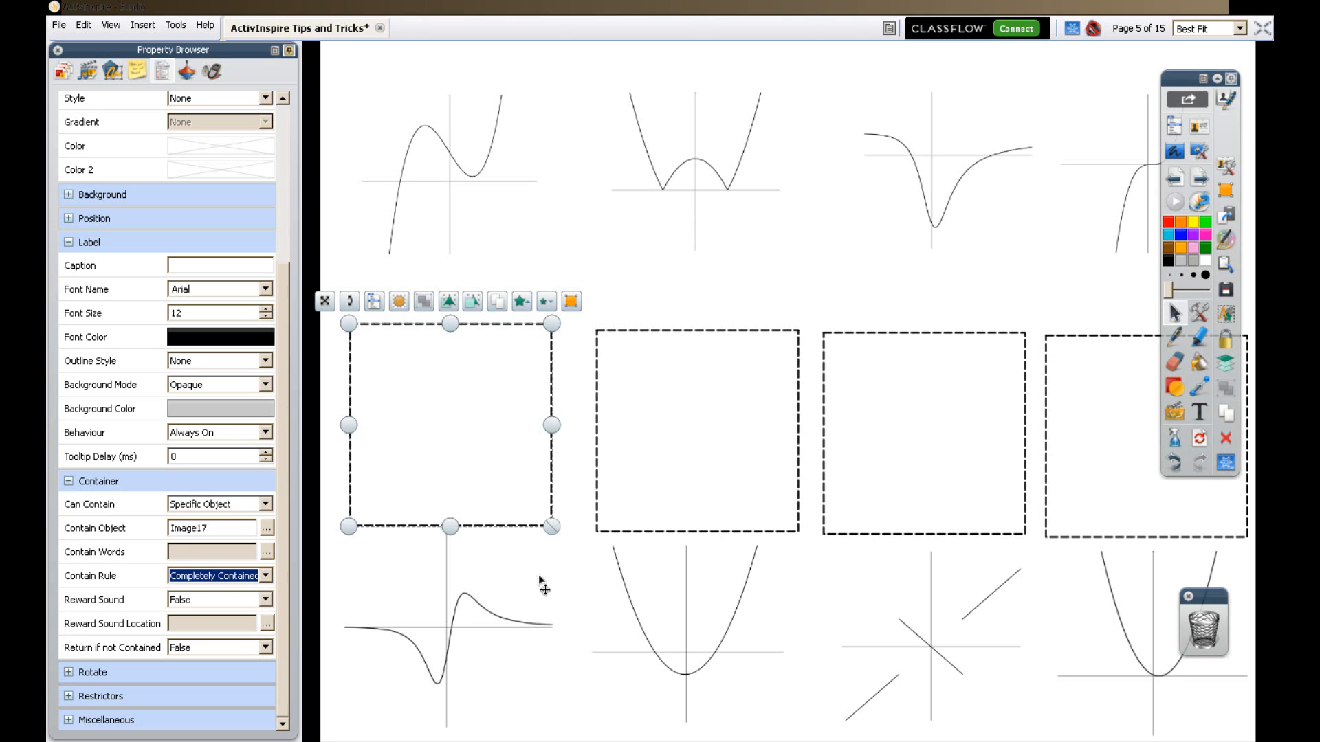
pyautogui.click(532, 552)
pyautogui.click(576, 484)
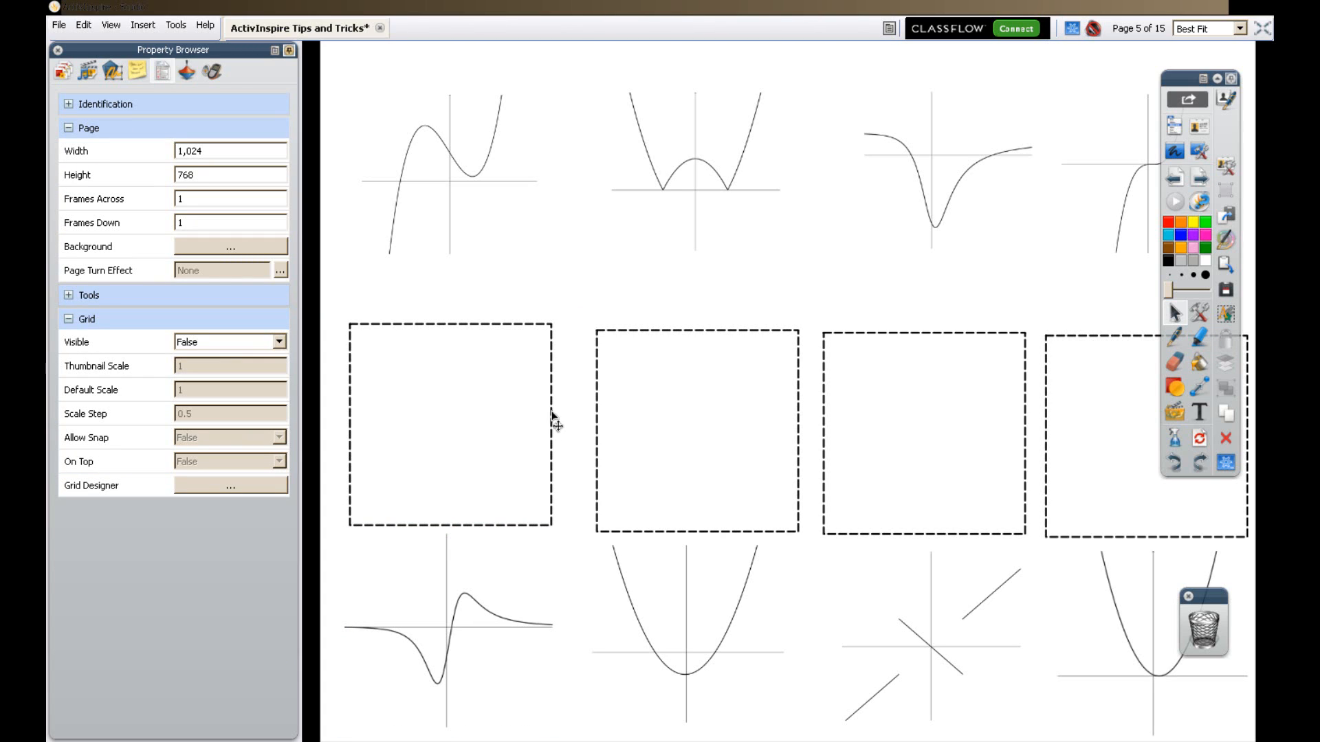
# Set Return if not Contained to True for the third function graph, then deselect everything.
pyautogui.click(934, 183)
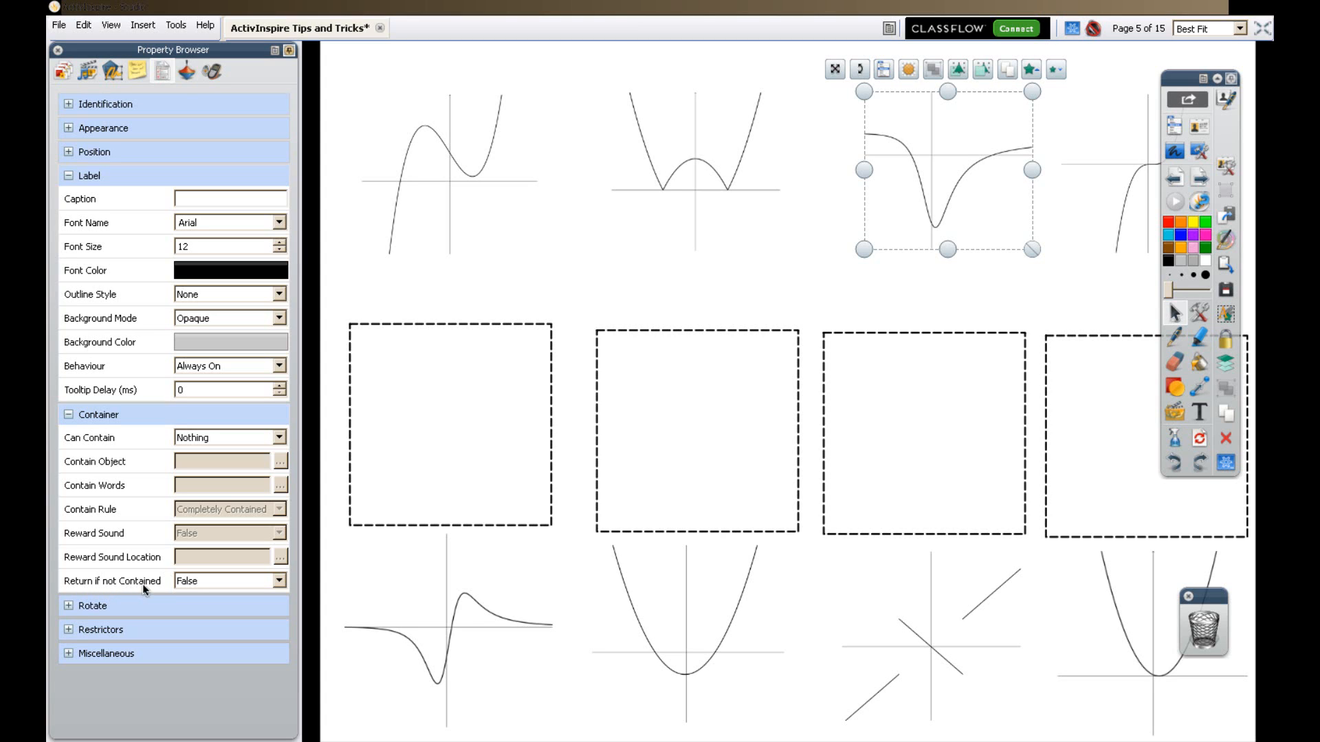
pyautogui.click(219, 589)
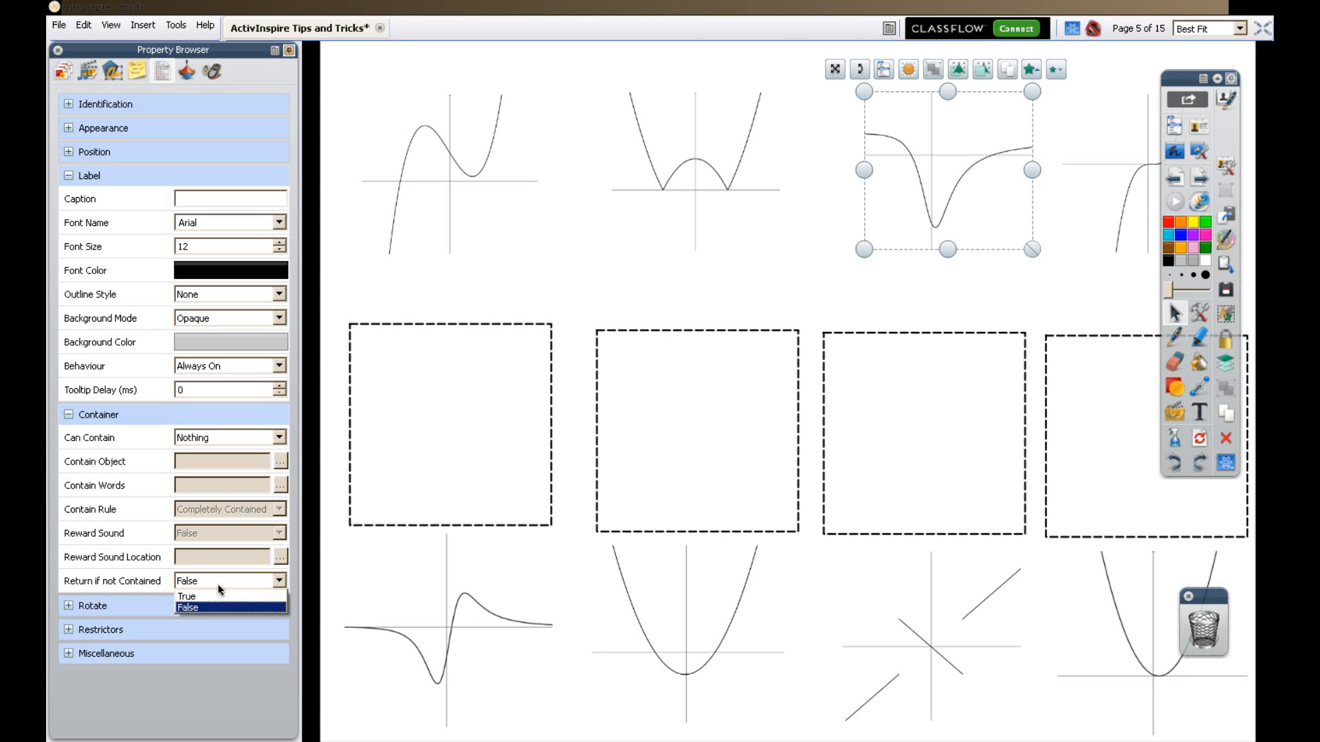
pyautogui.click(221, 604)
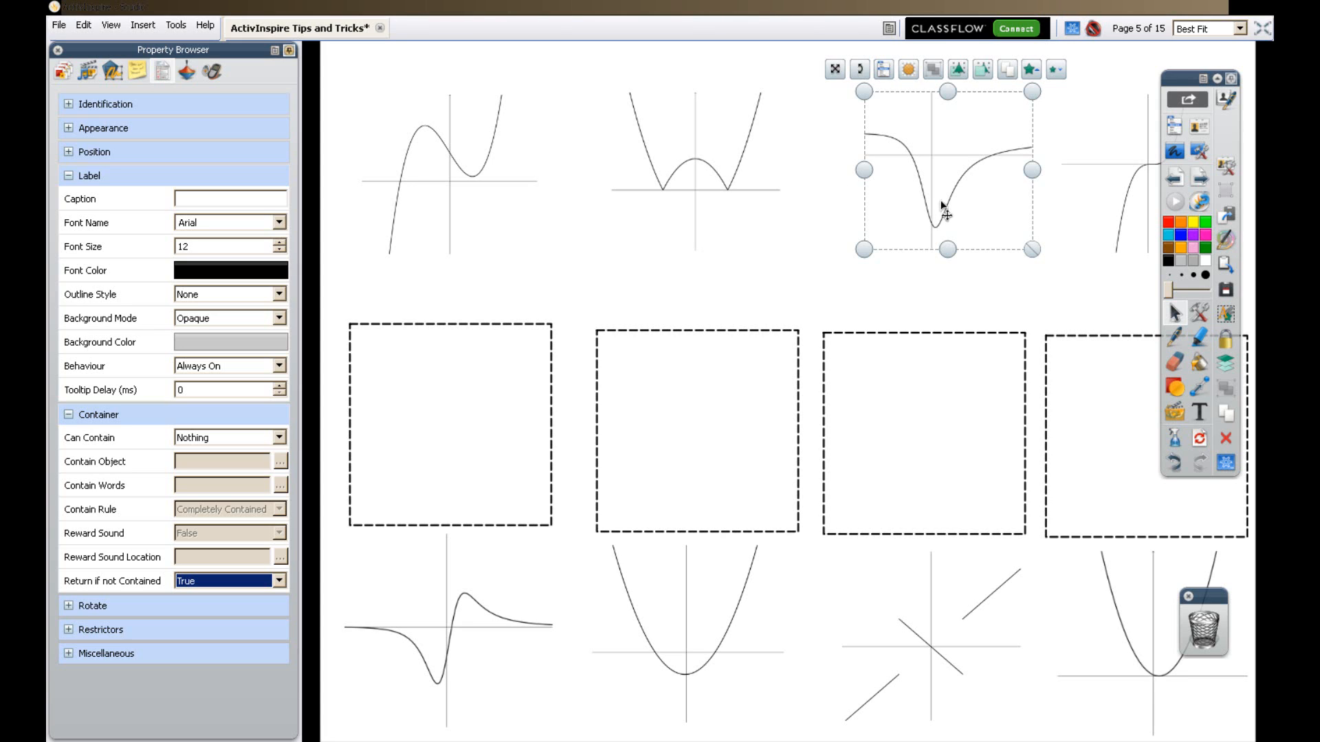
pyautogui.click(691, 247)
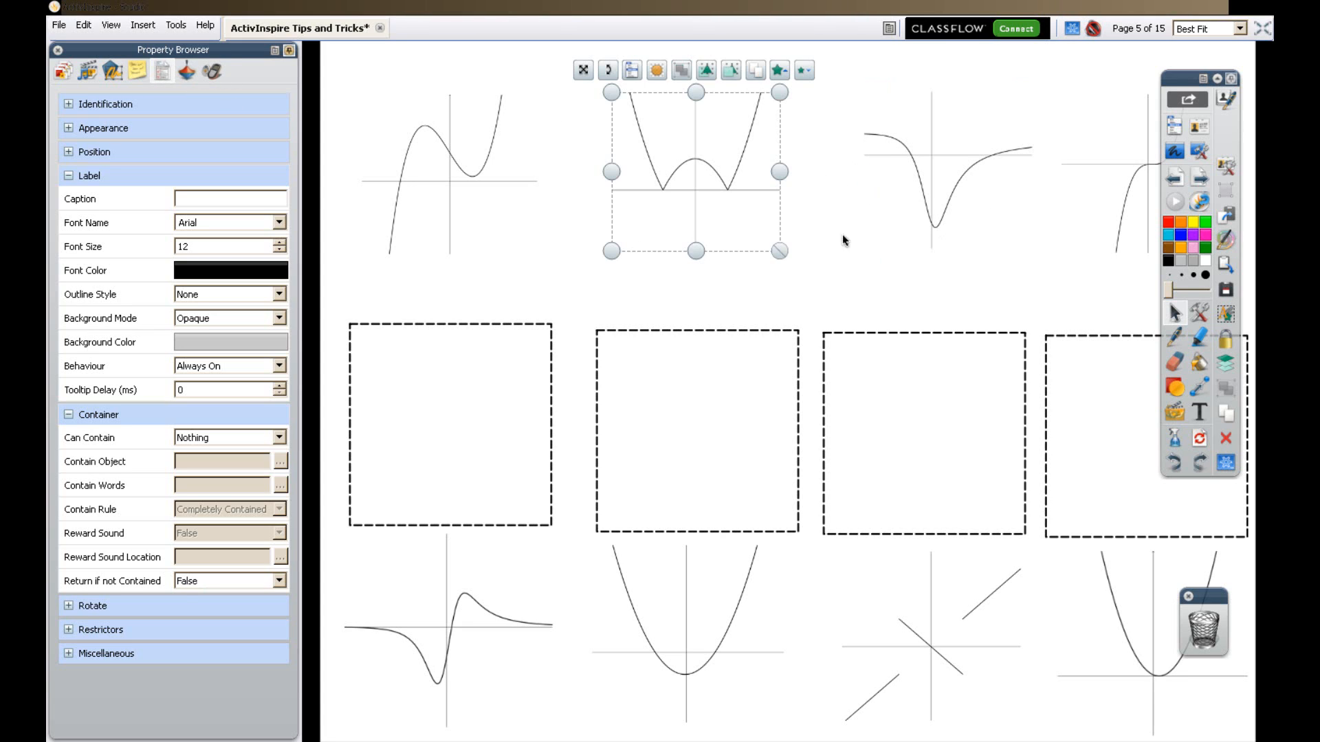
pyautogui.click(959, 179)
pyautogui.click(1020, 300)
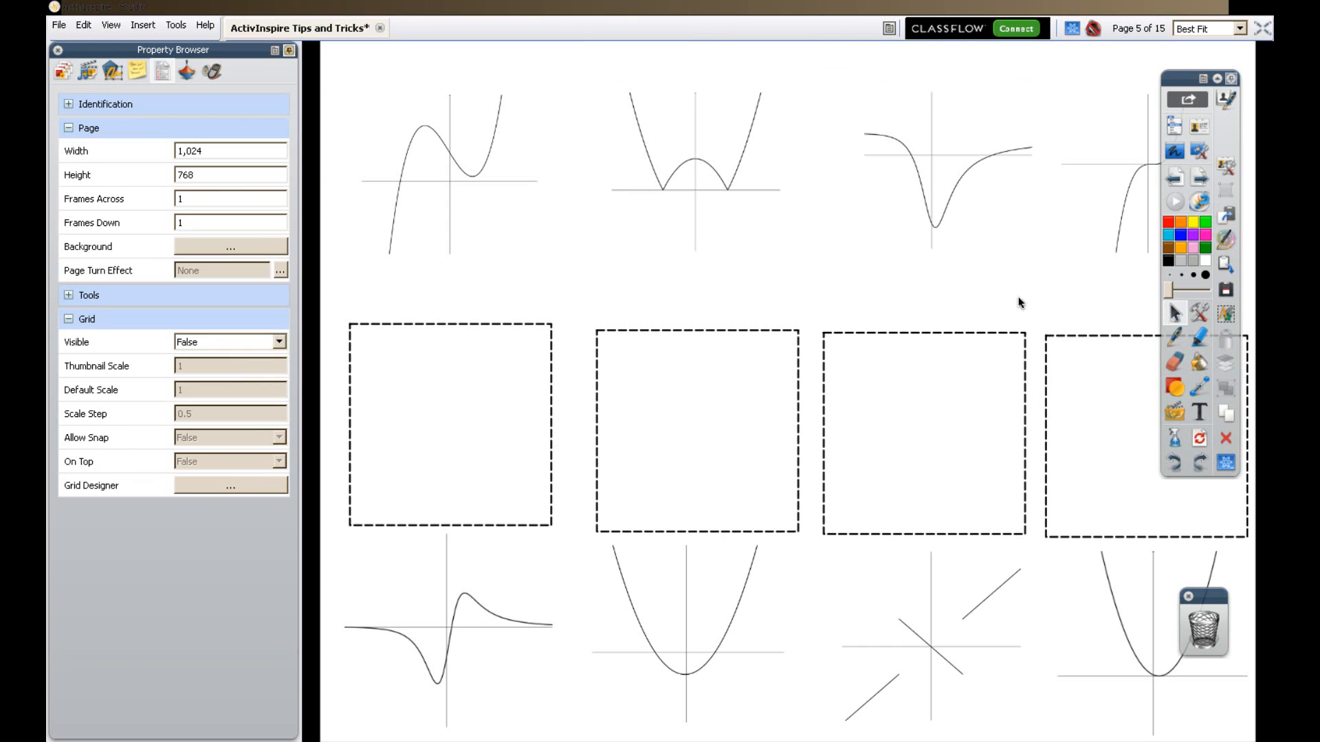
# Test the third function graph against the other dashed squares, then place it inside the first dashed square.
pyautogui.moveTo(962, 183); pyautogui.dragTo(947, 394)
pyautogui.moveTo(971, 149); pyautogui.dragTo(792, 371)
pyautogui.moveTo(936, 122); pyautogui.dragTo(1064, 389)
pyautogui.moveTo(969, 165); pyautogui.dragTo(965, 385)
pyautogui.moveTo(952, 162); pyautogui.dragTo(457, 399)
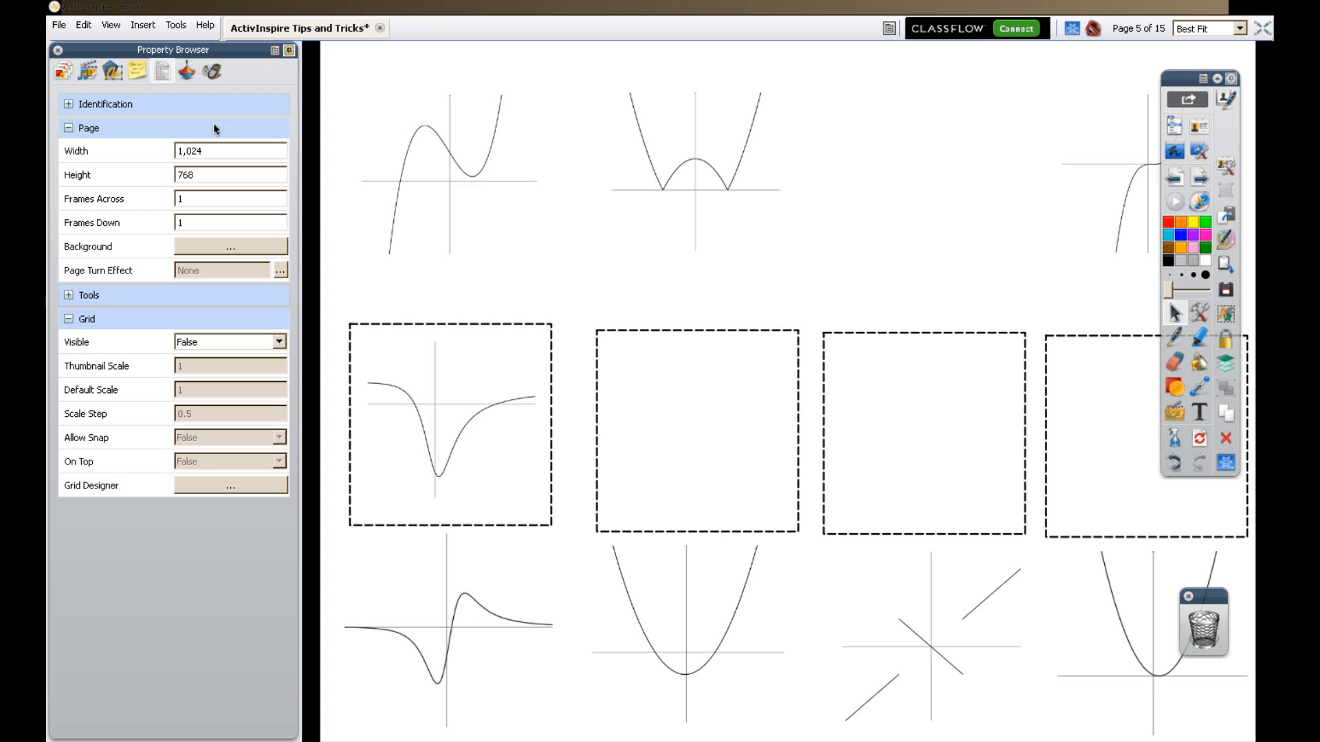
pyautogui.hotkey('ctrl', 'z')
# Set the second dashed square's container to accept a Specific Object.
pyautogui.click(622, 333)
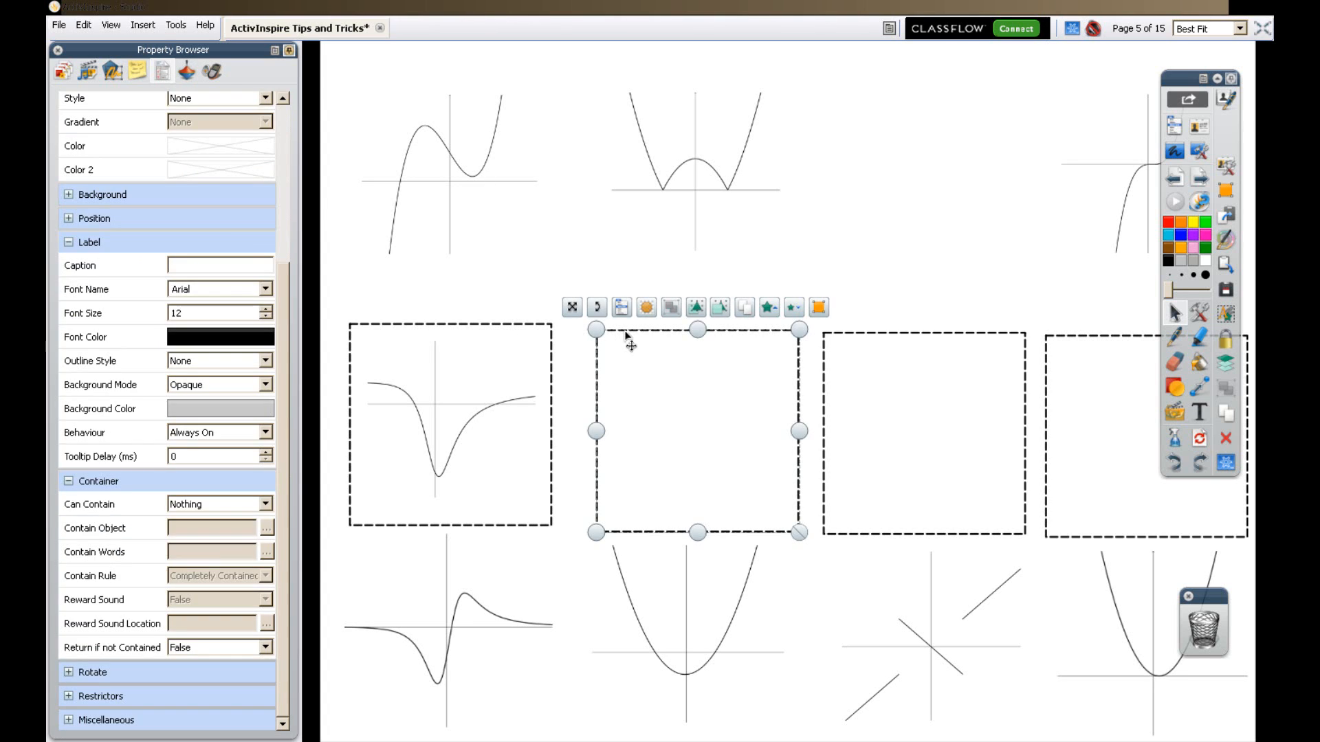
pyautogui.click(205, 507)
pyautogui.click(224, 542)
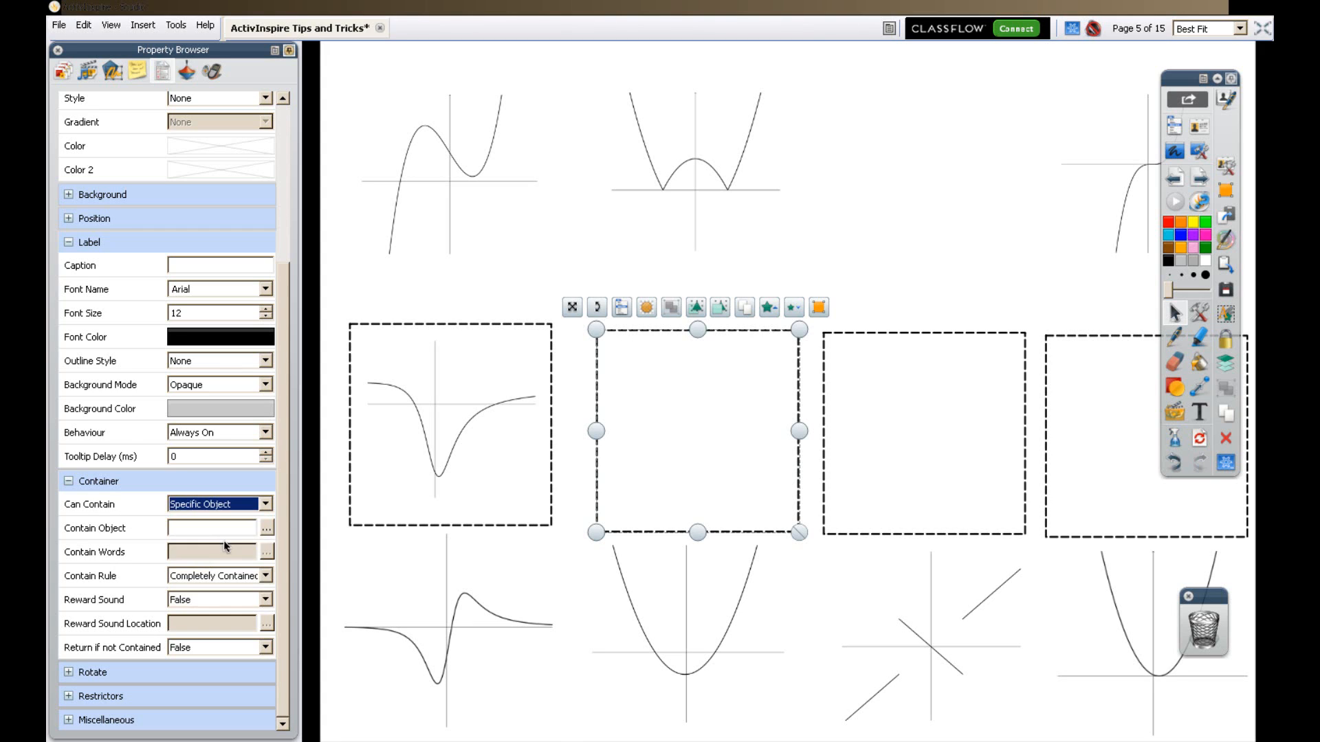
# Browse the object previews and assign Image20, the cubic graph, as the second dashed square's contained object.
pyautogui.click(266, 530)
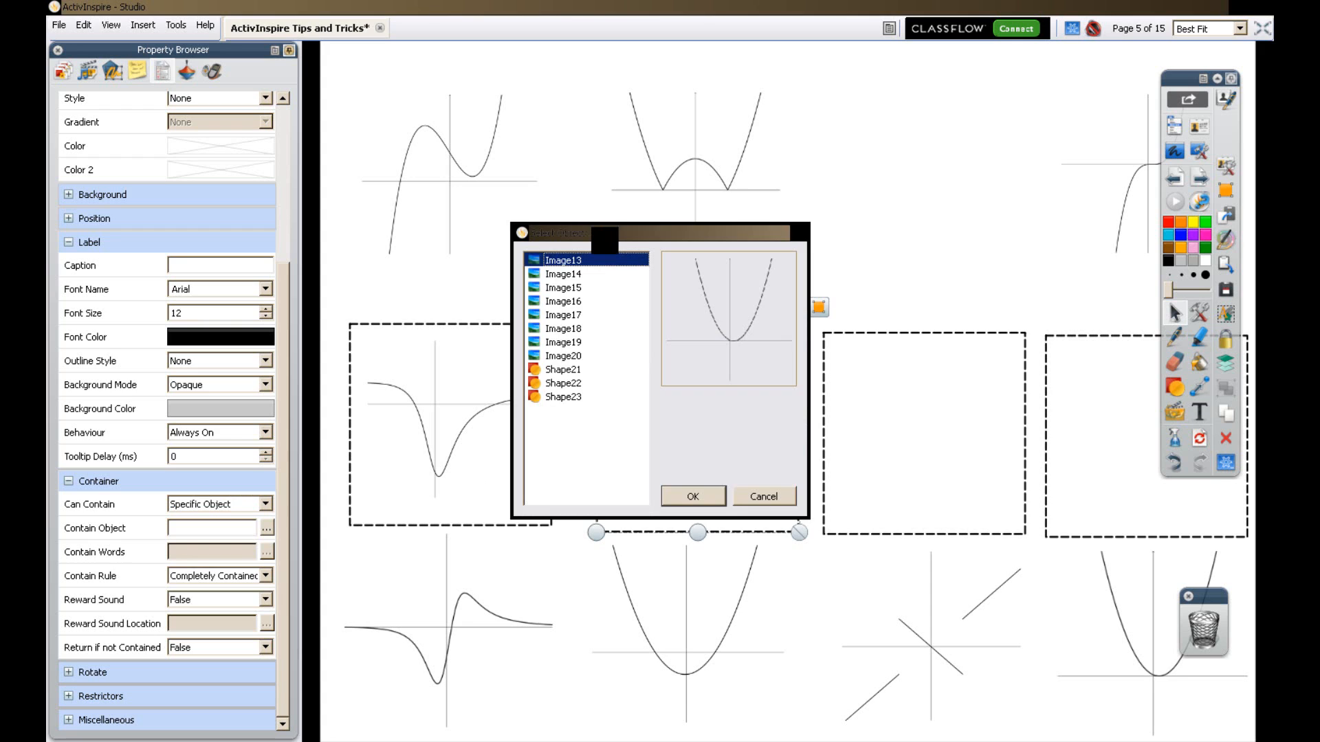
pyautogui.moveTo(729, 287); pyautogui.dragTo(816, 301)
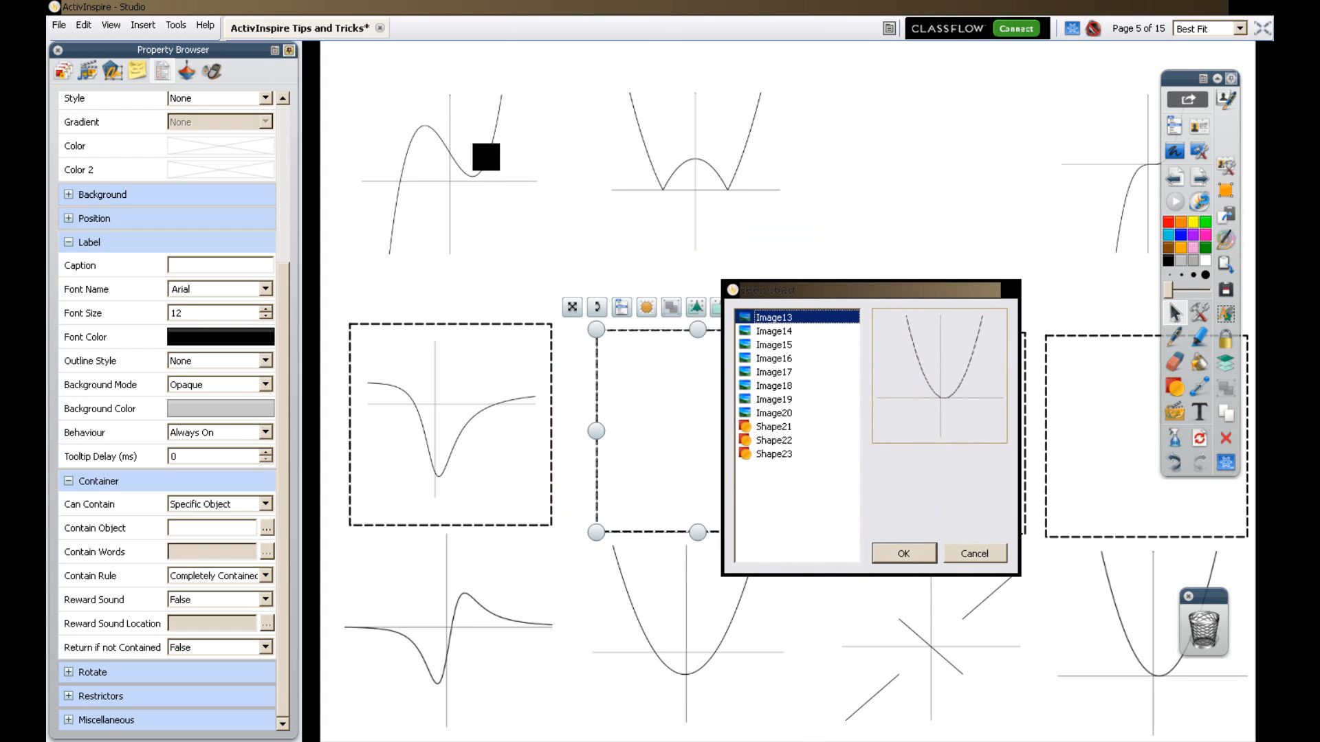
pyautogui.click(763, 331)
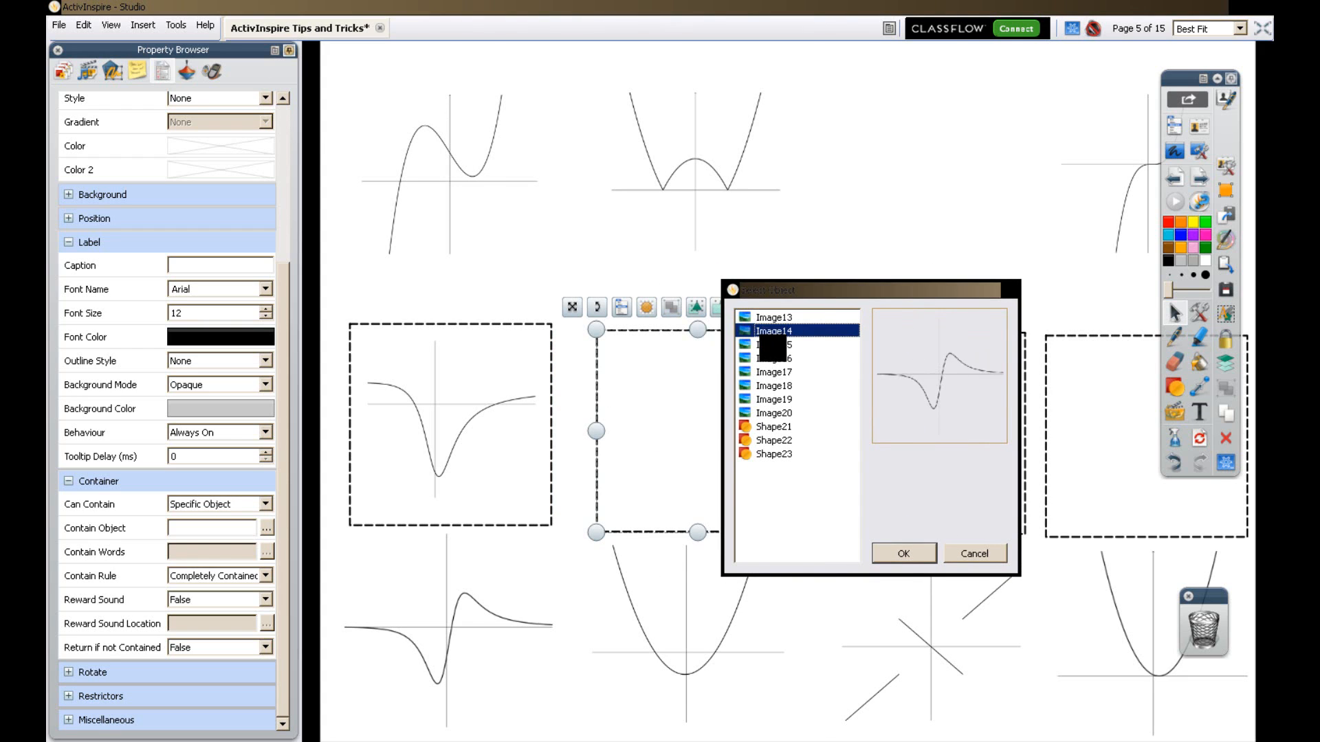
pyautogui.click(765, 345)
pyautogui.click(766, 358)
pyautogui.click(768, 372)
pyautogui.click(770, 386)
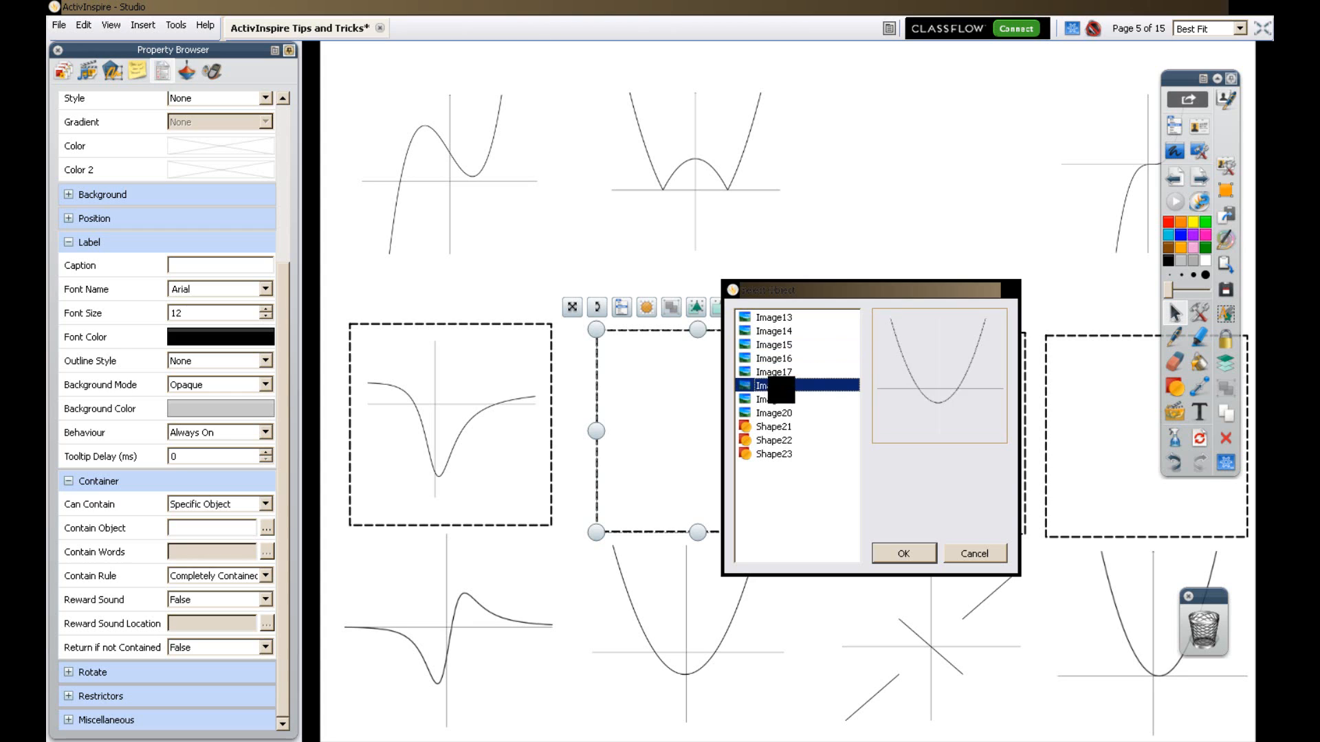
pyautogui.click(776, 399)
pyautogui.click(778, 413)
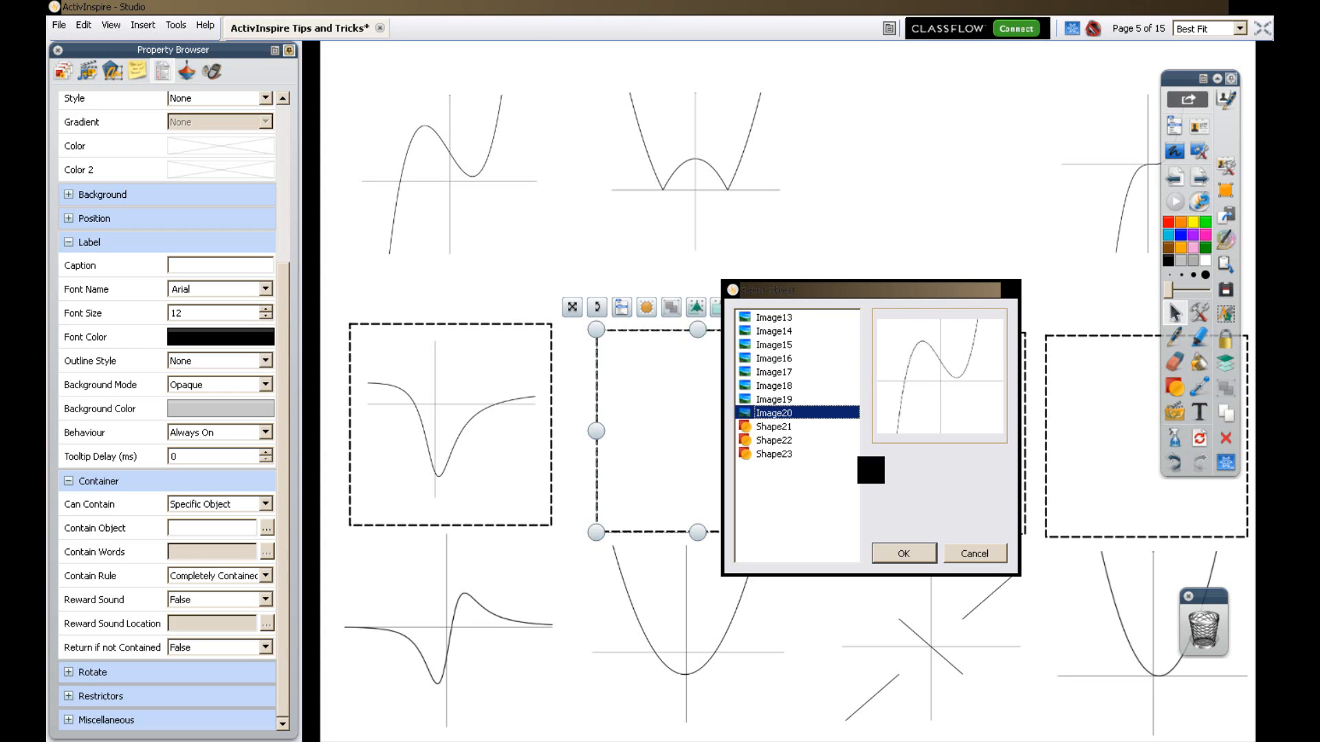
pyautogui.click(903, 553)
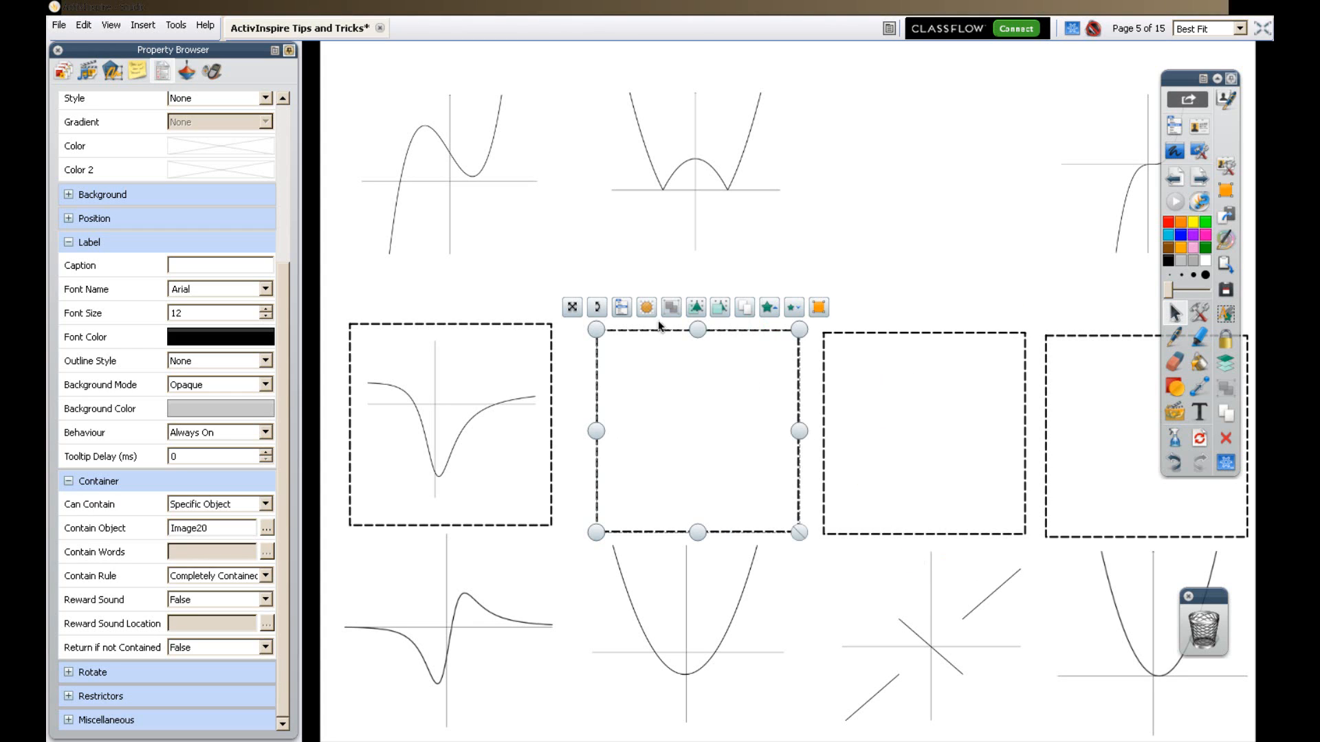
# Set Return if not Contained to True for the first function graph and close the Property Browser.
pyautogui.click(450, 154)
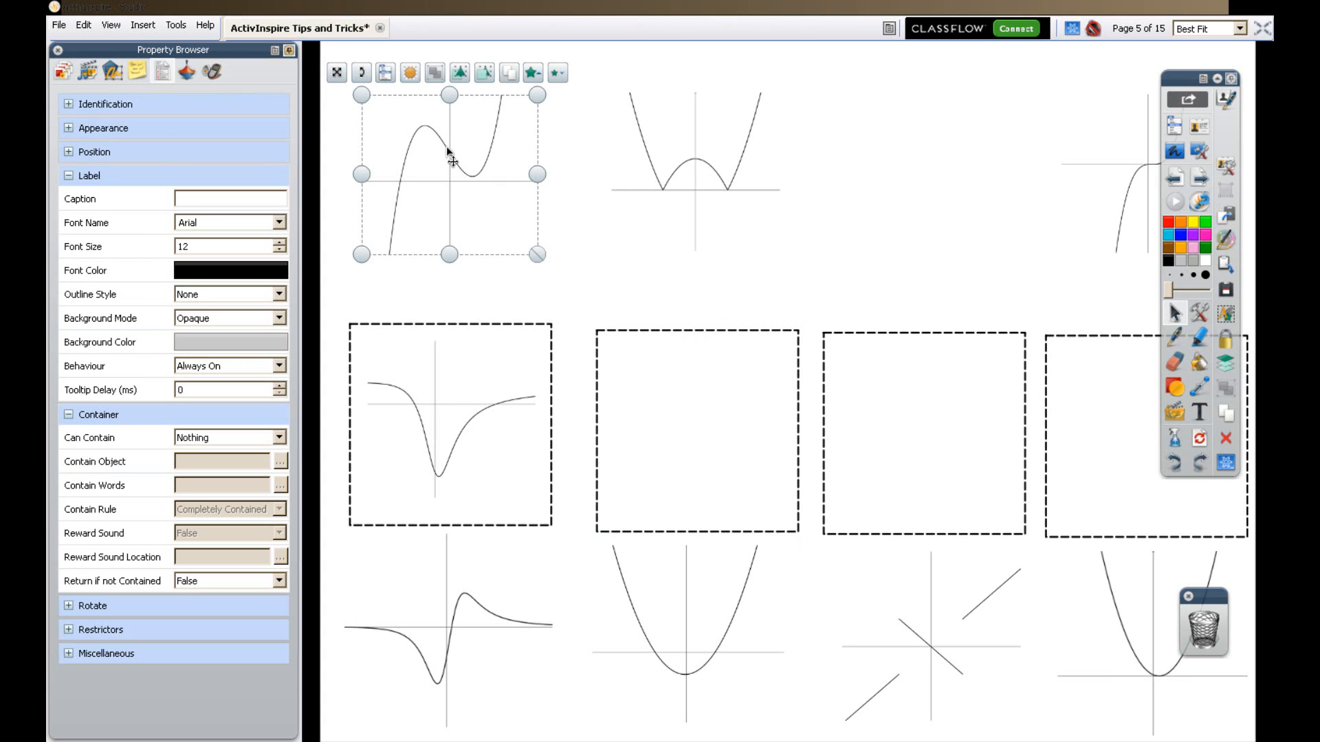
pyautogui.click(277, 583)
pyautogui.click(267, 602)
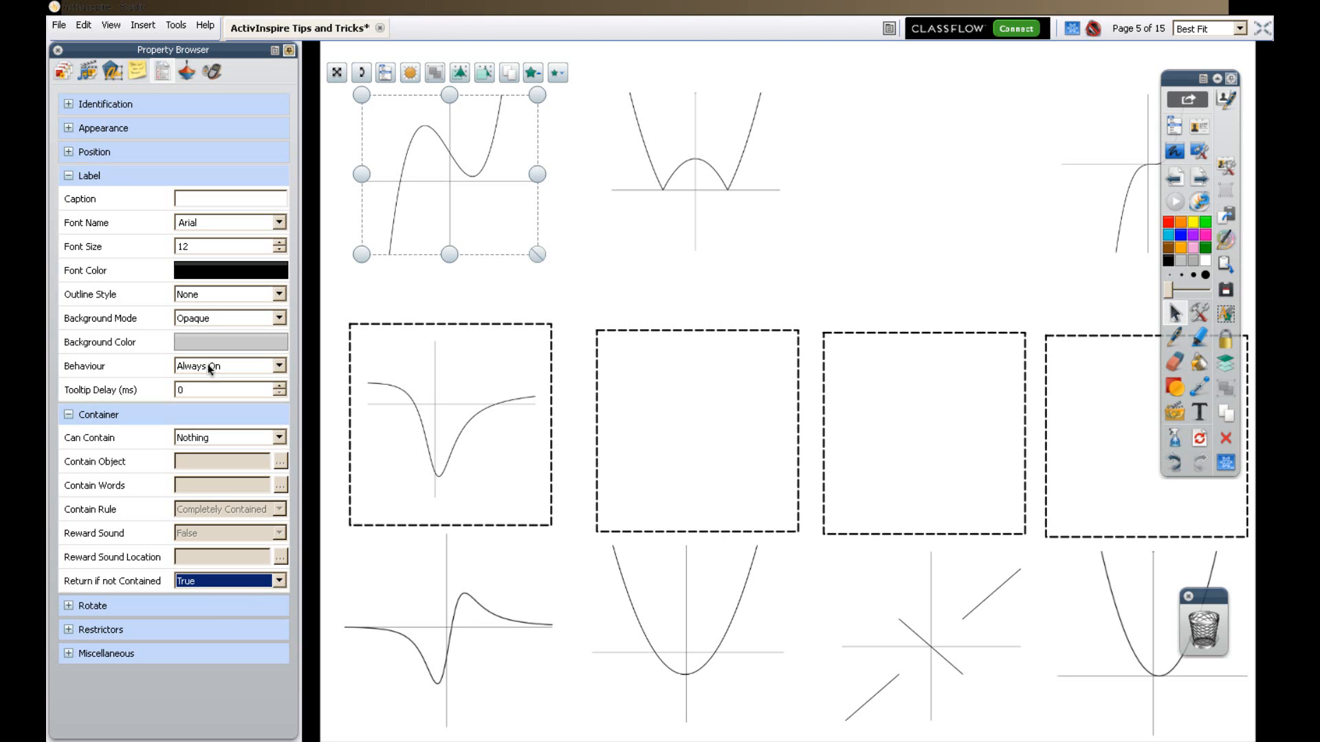
pyautogui.click(57, 49)
# Test the first function graph's return behavior by moving it to several spots outside its container, ending beside the second function graph.
pyautogui.click(699, 167)
pyautogui.moveTo(316, 141); pyautogui.dragTo(683, 163)
pyautogui.moveTo(320, 153); pyautogui.dragTo(695, 301)
pyautogui.moveTo(300, 146); pyautogui.dragTo(970, 424)
pyautogui.moveTo(305, 130); pyautogui.dragTo(388, 180)
pyautogui.moveTo(757, 209); pyautogui.dragTo(339, 168)
pyautogui.moveTo(712, 186); pyautogui.dragTo(563, 179)
pyautogui.moveTo(346, 170); pyautogui.dragTo(767, 186)
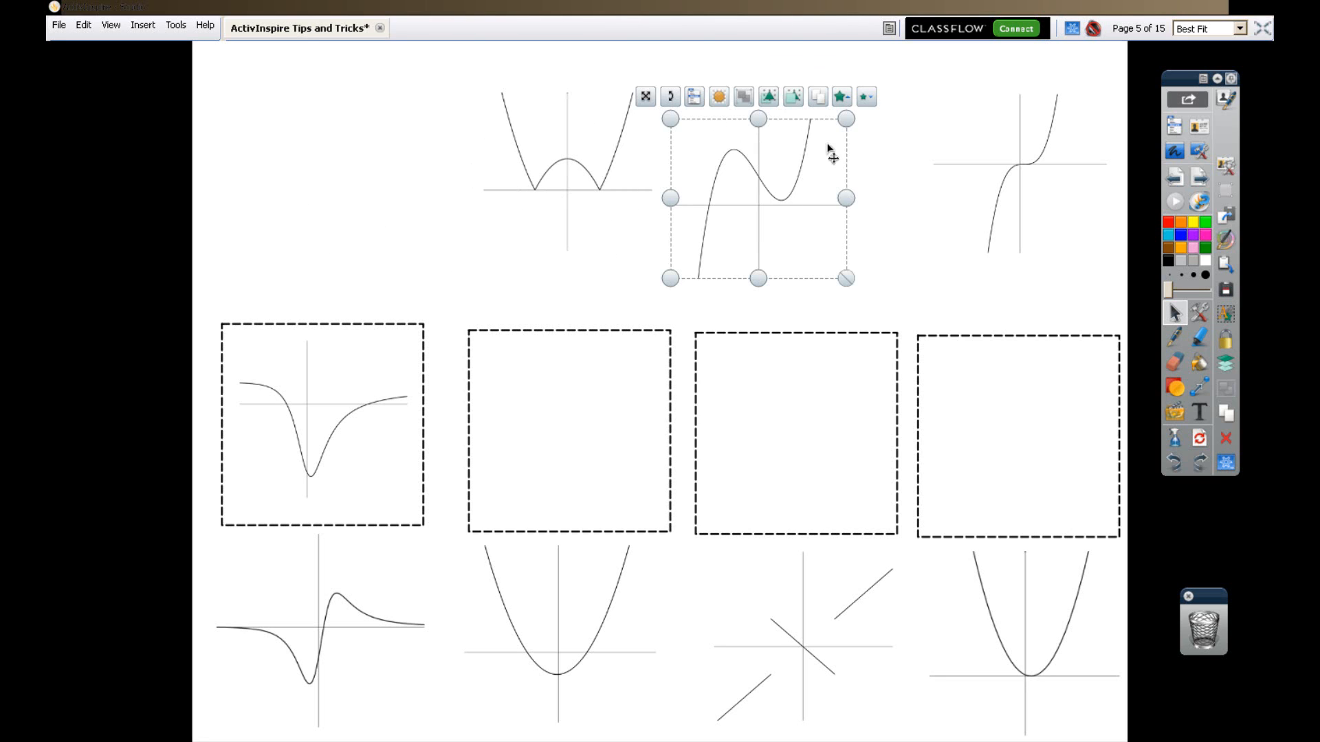
# Enter Design Mode and line up the four function graphs in a row above their dashed squares.
pyautogui.click(894, 196)
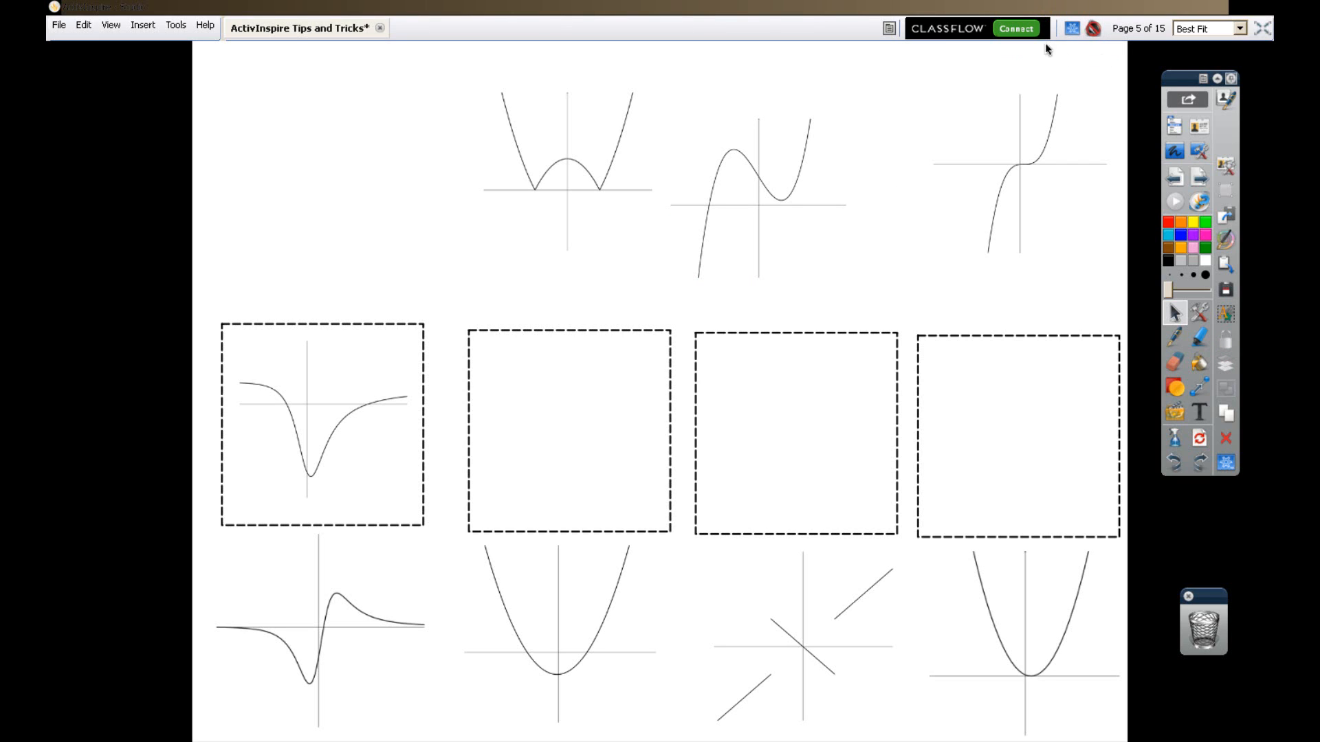
pyautogui.click(1074, 31)
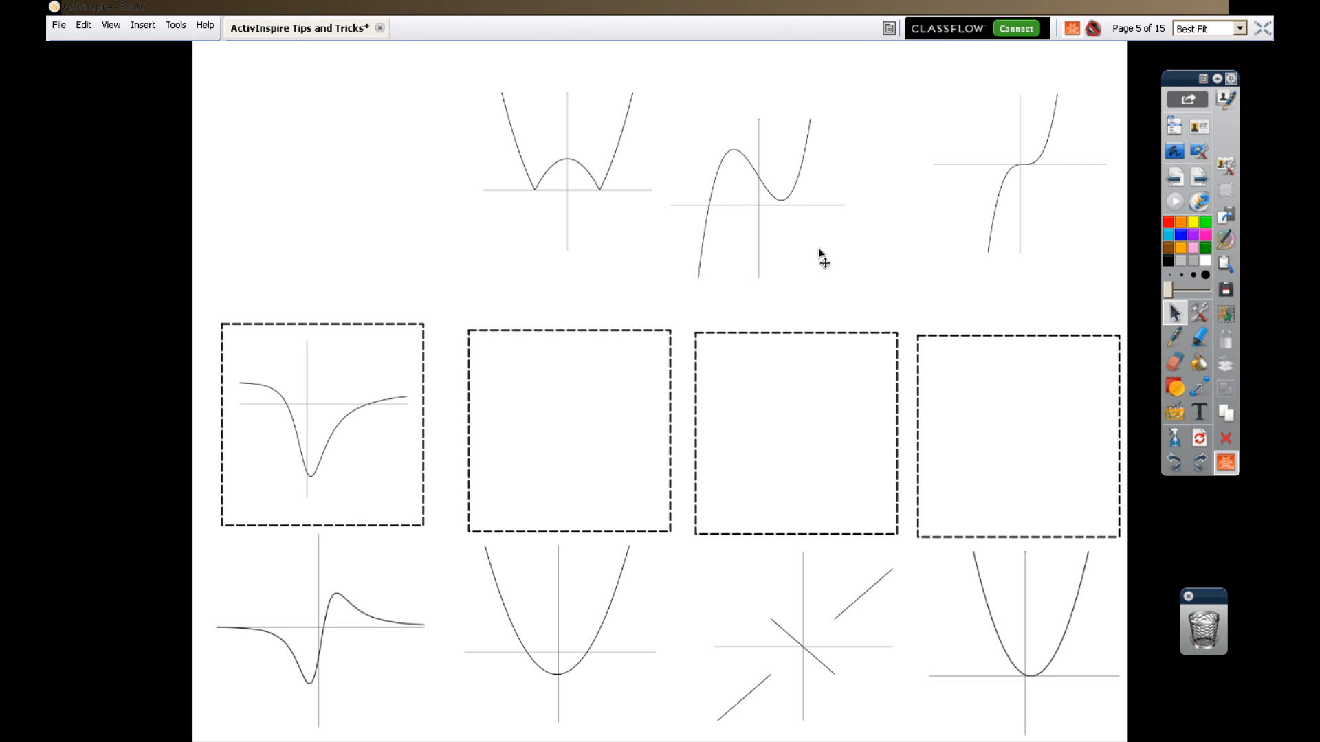
pyautogui.moveTo(766, 194); pyautogui.dragTo(807, 171)
pyautogui.moveTo(333, 427); pyautogui.dragTo(361, 175)
pyautogui.moveTo(524, 165); pyautogui.dragTo(521, 176)
pyautogui.moveTo(369, 165); pyautogui.dragTo(365, 176)
pyautogui.moveTo(588, 199); pyautogui.dragTo(601, 188)
pyautogui.moveTo(798, 182); pyautogui.dragTo(810, 180)
pyautogui.moveTo(1001, 191); pyautogui.dragTo(1001, 196)
# Shift the fourth dashed square slightly into line with the others and leave Design Mode.
pyautogui.click(865, 338)
pyautogui.click(972, 339)
pyautogui.moveTo(963, 345); pyautogui.dragTo(967, 337)
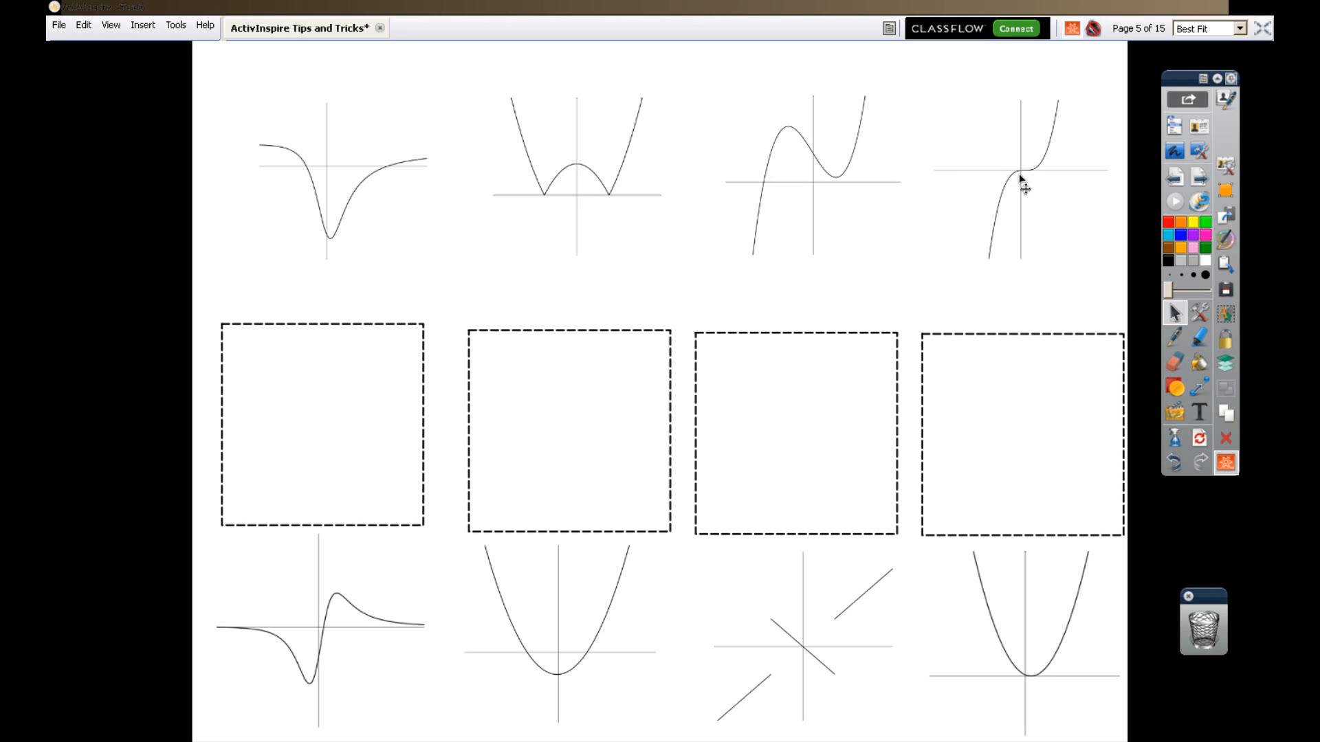
pyautogui.click(1073, 32)
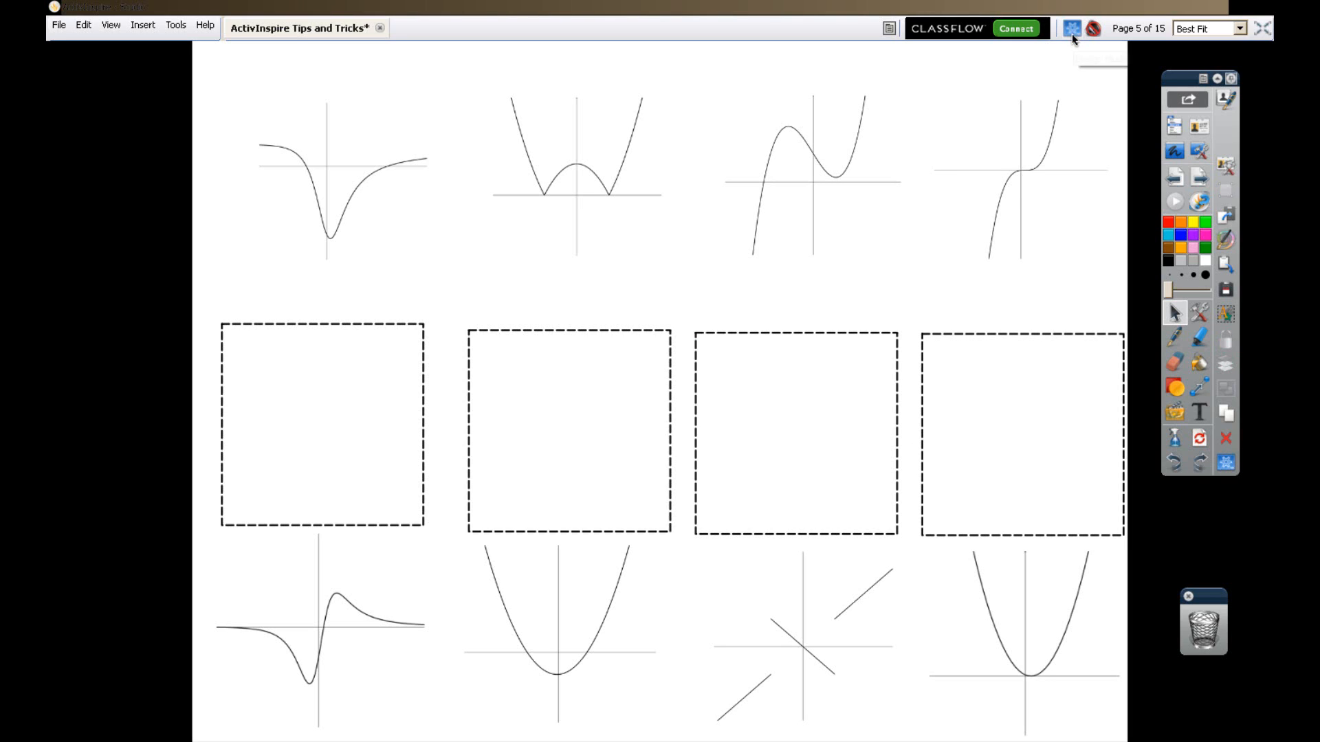
# Lock the four dashed squares and the derivative graphs below them in place.
pyautogui.moveTo(816, 200); pyautogui.dragTo(875, 200)
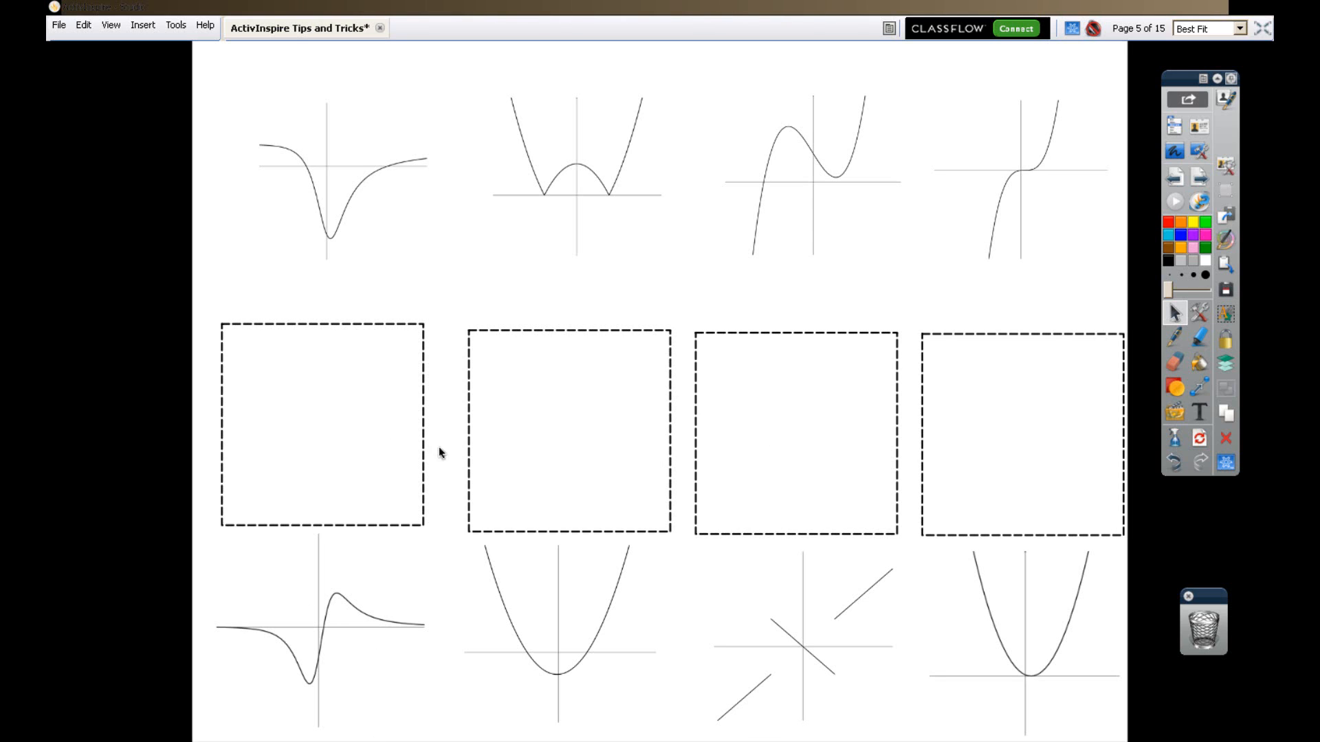
pyautogui.moveTo(169, 300); pyautogui.dragTo(1213, 741)
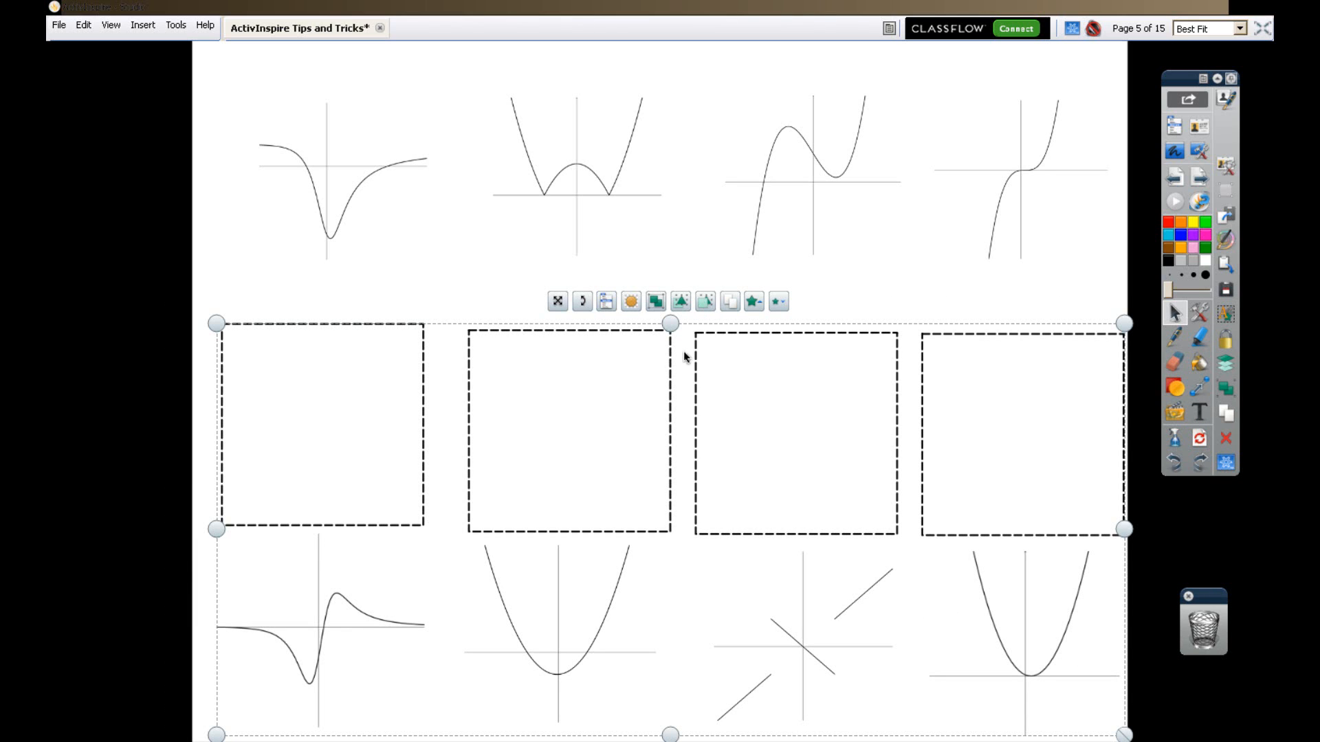
pyautogui.click(676, 418)
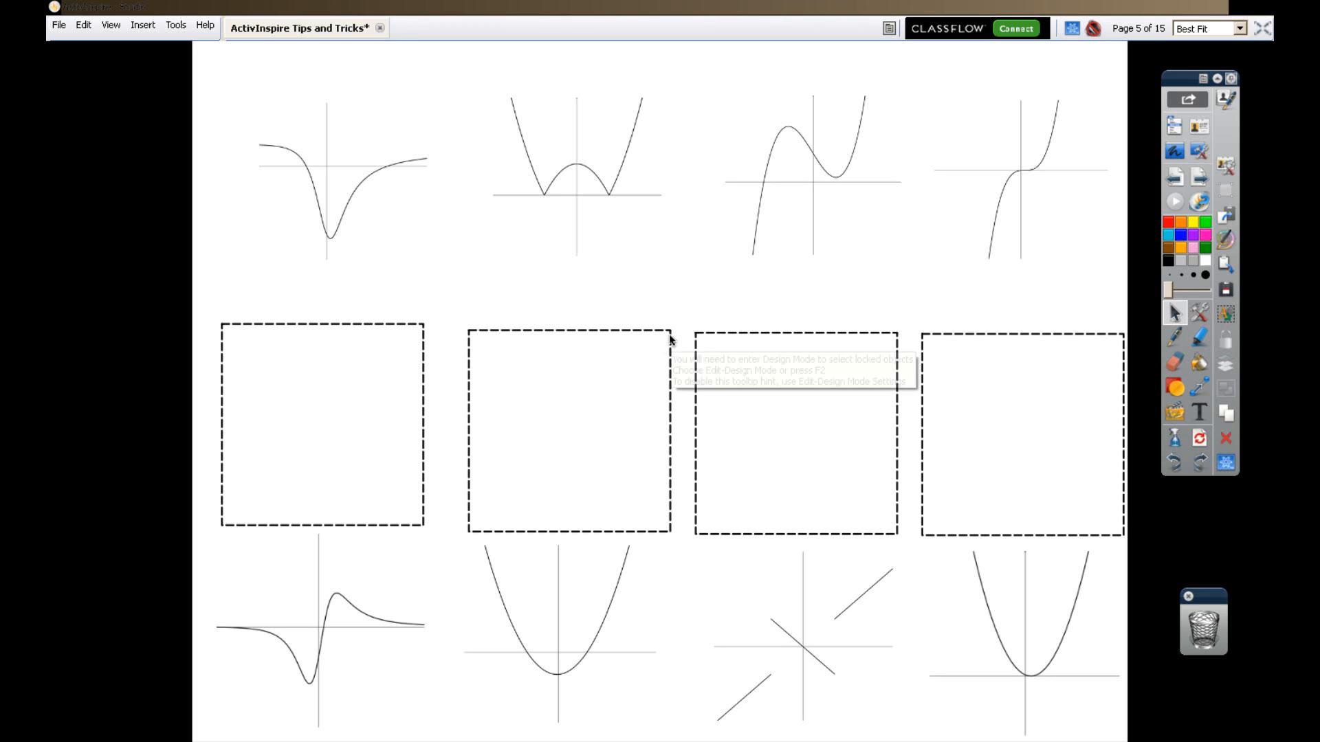
pyautogui.moveTo(837, 276); pyautogui.dragTo(888, 326)
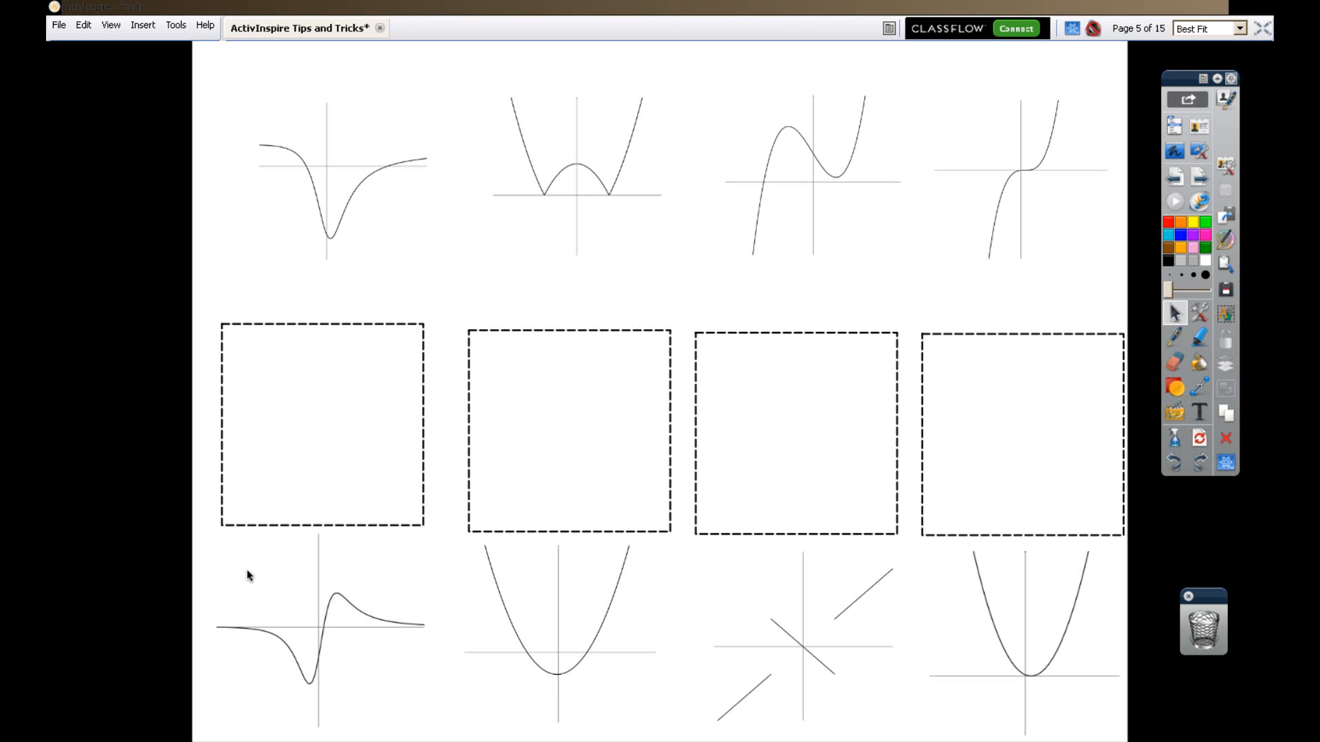
# Test how the function graphs respond to being moved around outside their containers.
pyautogui.moveTo(606, 205); pyautogui.dragTo(640, 275)
pyautogui.moveTo(785, 179); pyautogui.dragTo(815, 197)
pyautogui.moveTo(633, 246); pyautogui.dragTo(569, 152)
pyautogui.moveTo(374, 168)
pyautogui.mouseDown()
pyautogui.moveTo(312, 181)
pyautogui.moveTo(372, 163)
pyautogui.mouseUp()
pyautogui.moveTo(1002, 192); pyautogui.dragTo(971, 191)
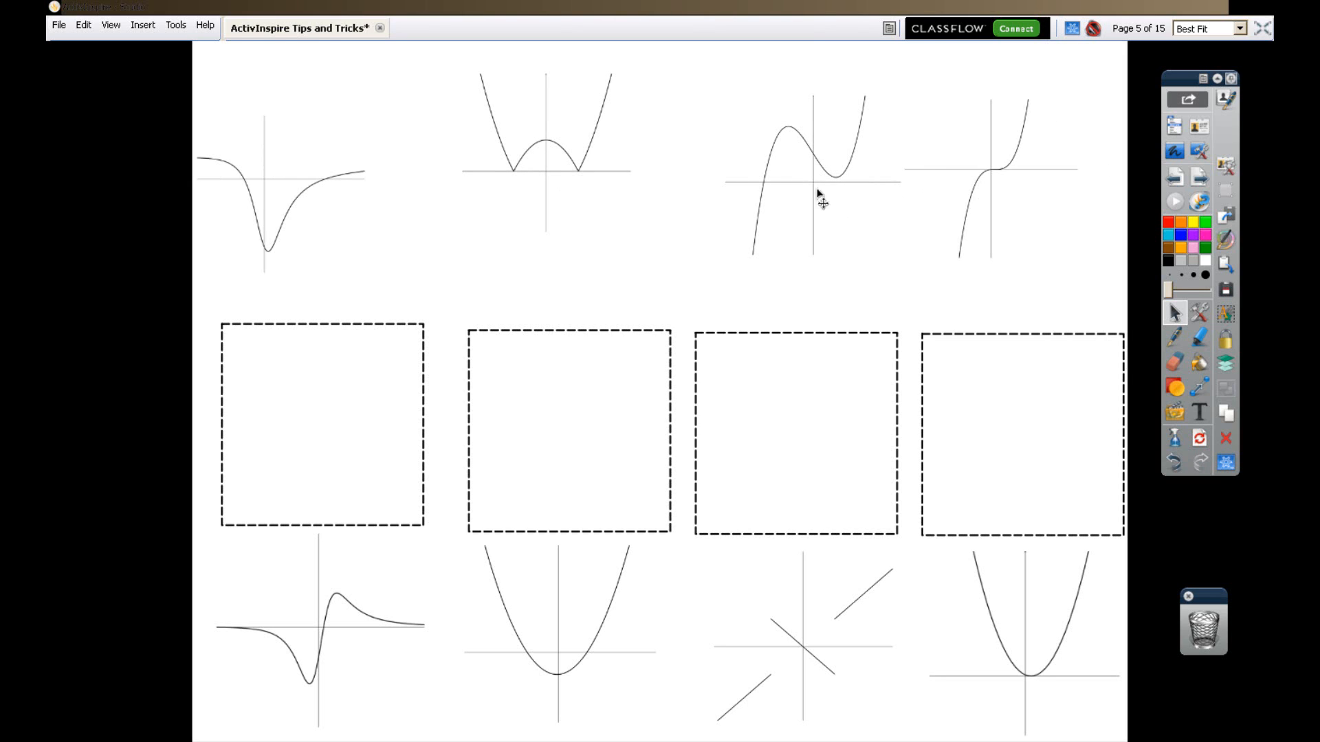
pyautogui.moveTo(817, 189); pyautogui.dragTo(778, 194)
pyautogui.moveTo(620, 154); pyautogui.dragTo(646, 194)
pyautogui.moveTo(319, 204); pyautogui.dragTo(416, 197)
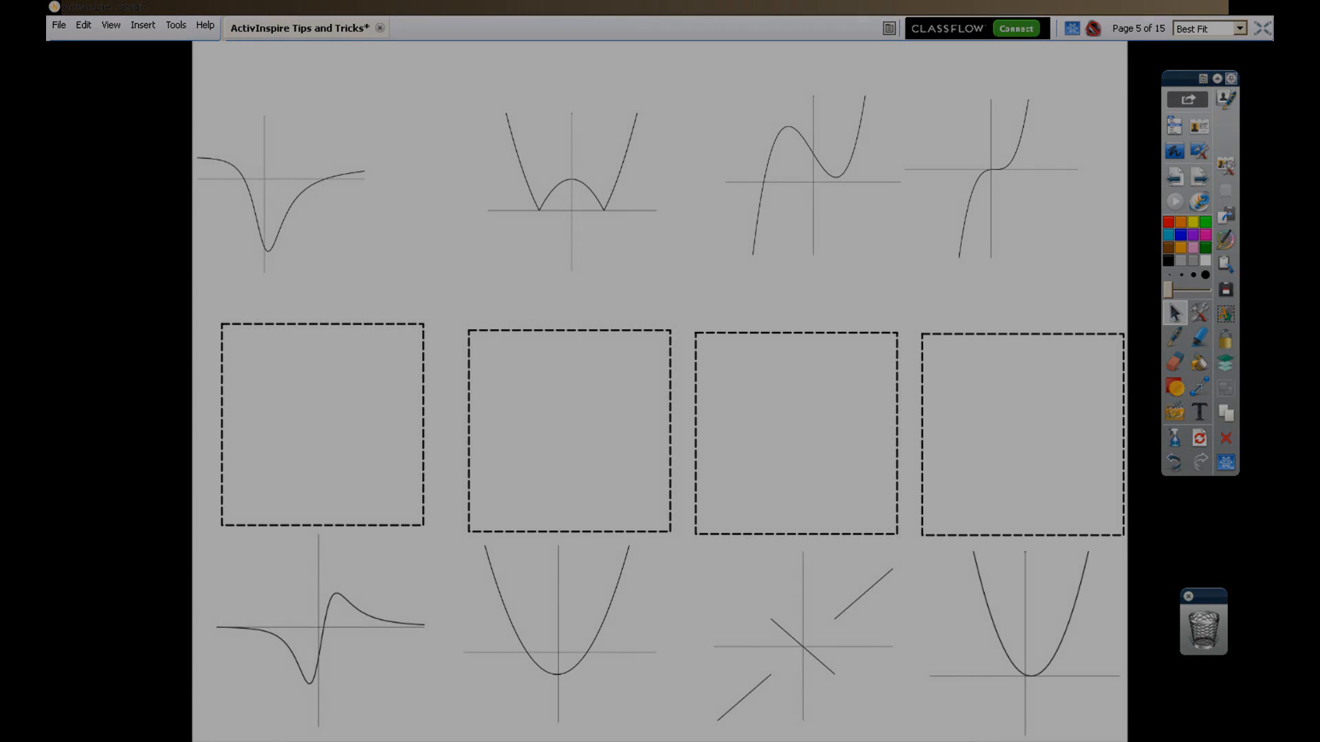
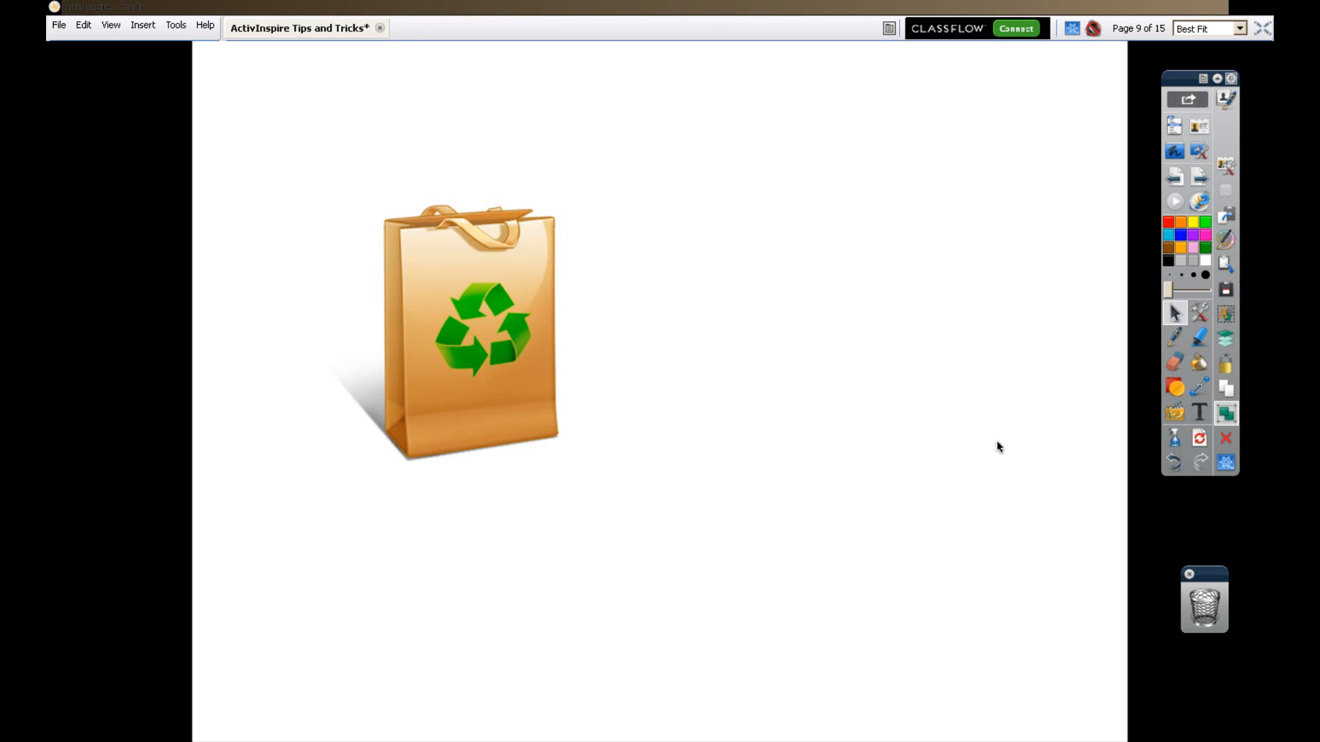
# On page 9, draw an orange rounded rectangle with a black outline beside the shopping bag.
pyautogui.click(1175, 389)
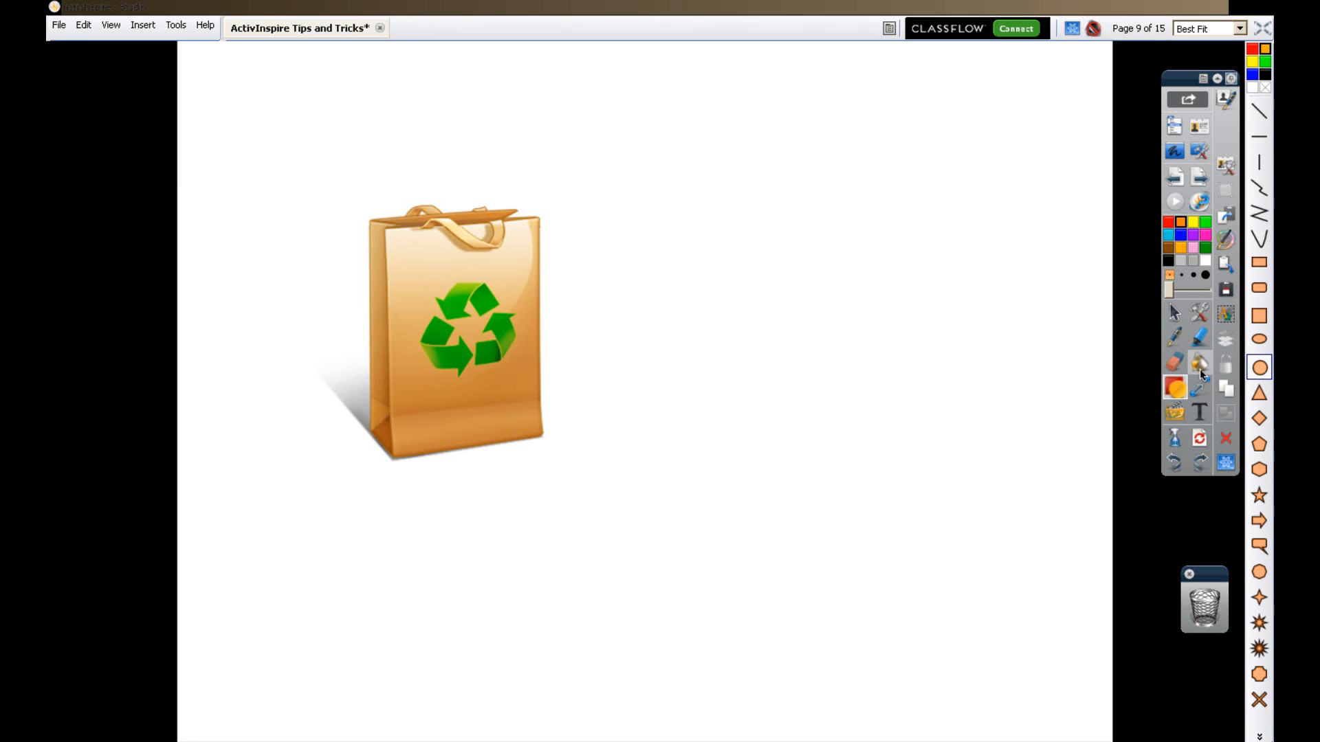
pyautogui.click(1265, 288)
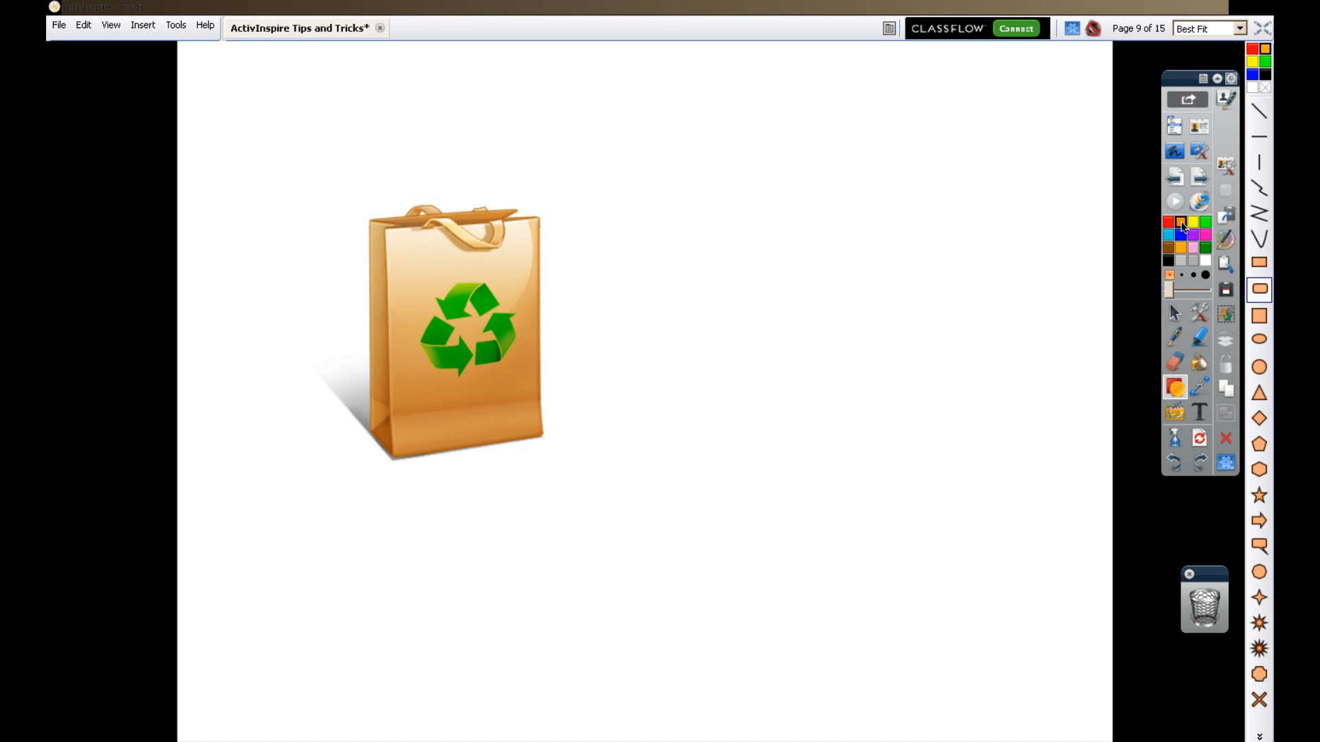
pyautogui.moveTo(687, 362)
pyautogui.mouseDown()
pyautogui.moveTo(763, 435)
pyautogui.moveTo(796, 432)
pyautogui.mouseUp()
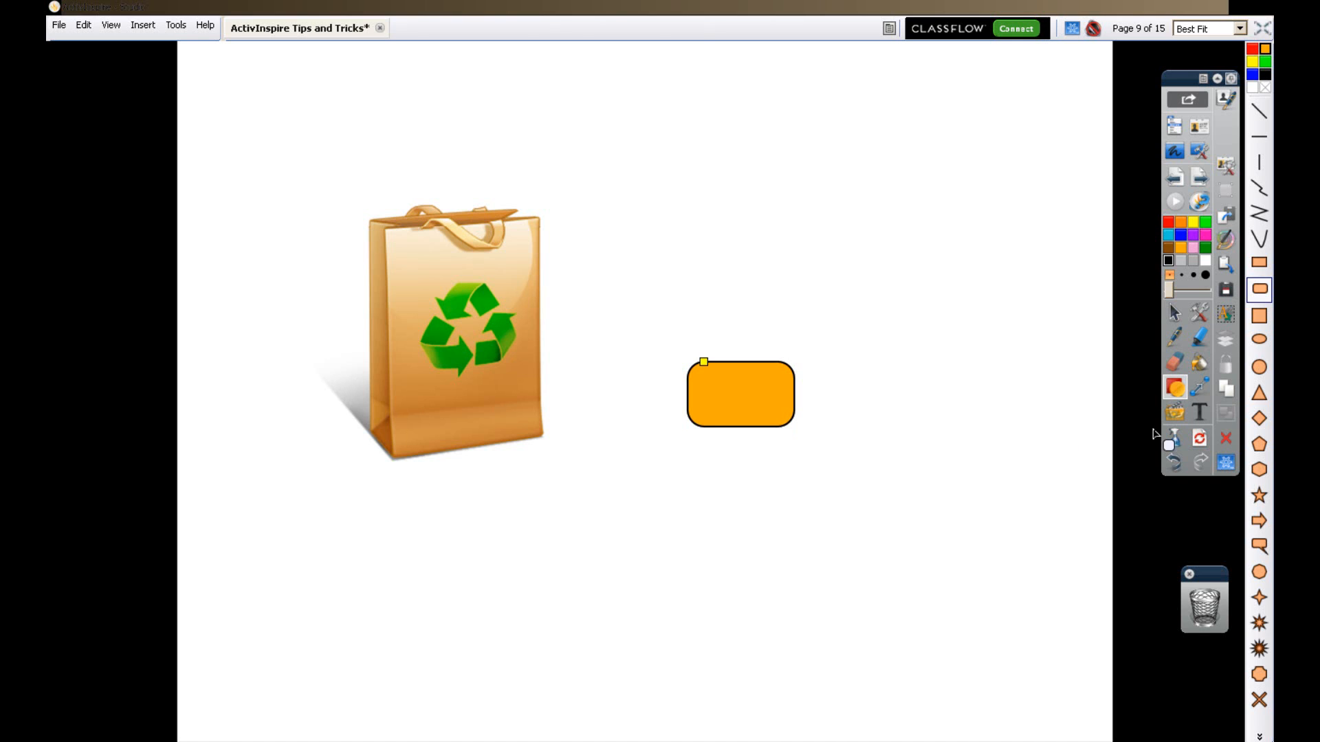
# Add the text "Hello" and fit it centrally on the orange rounded rectangle.
pyautogui.click(1200, 413)
pyautogui.click(905, 414)
pyautogui.write('Hello')
pyautogui.click(1116, 335)
pyautogui.click(1174, 342)
pyautogui.moveTo(949, 415); pyautogui.dragTo(756, 390)
pyautogui.click(768, 405)
pyautogui.click(860, 431)
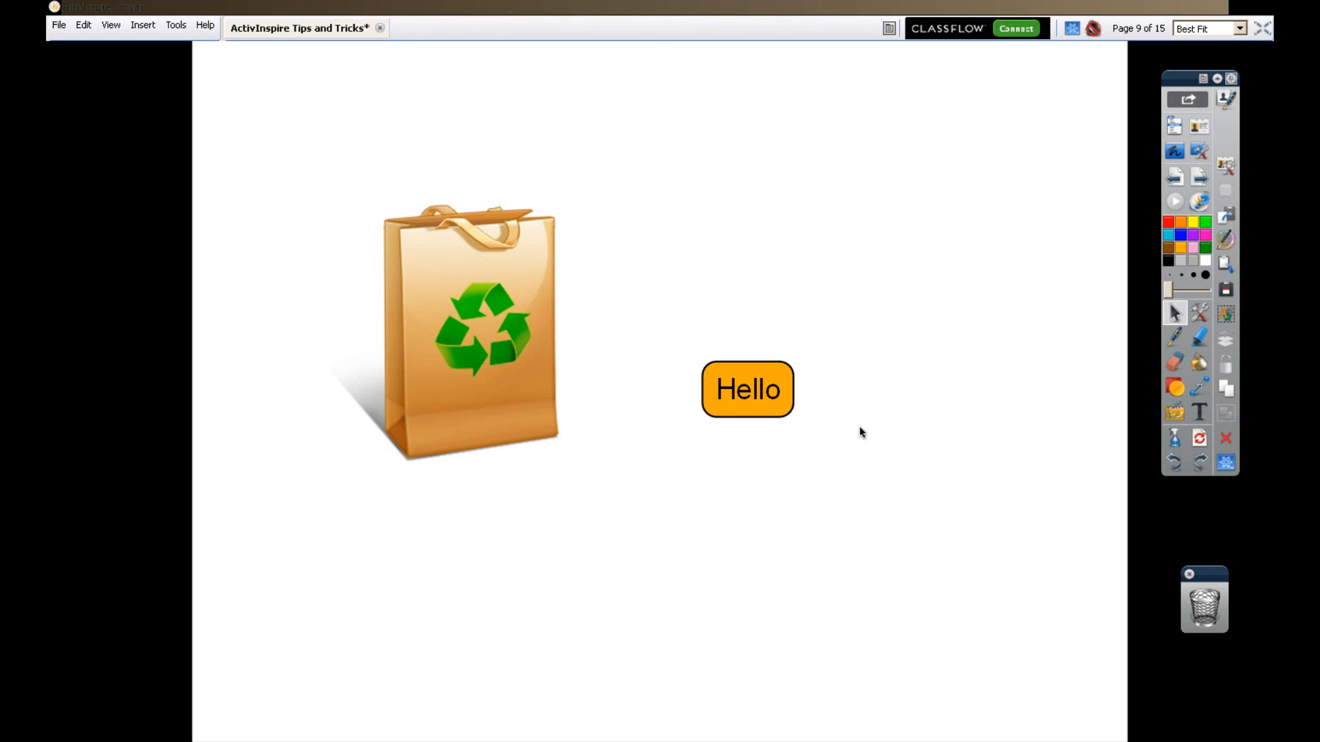
pyautogui.click(759, 396)
pyautogui.moveTo(758, 395); pyautogui.dragTo(755, 392)
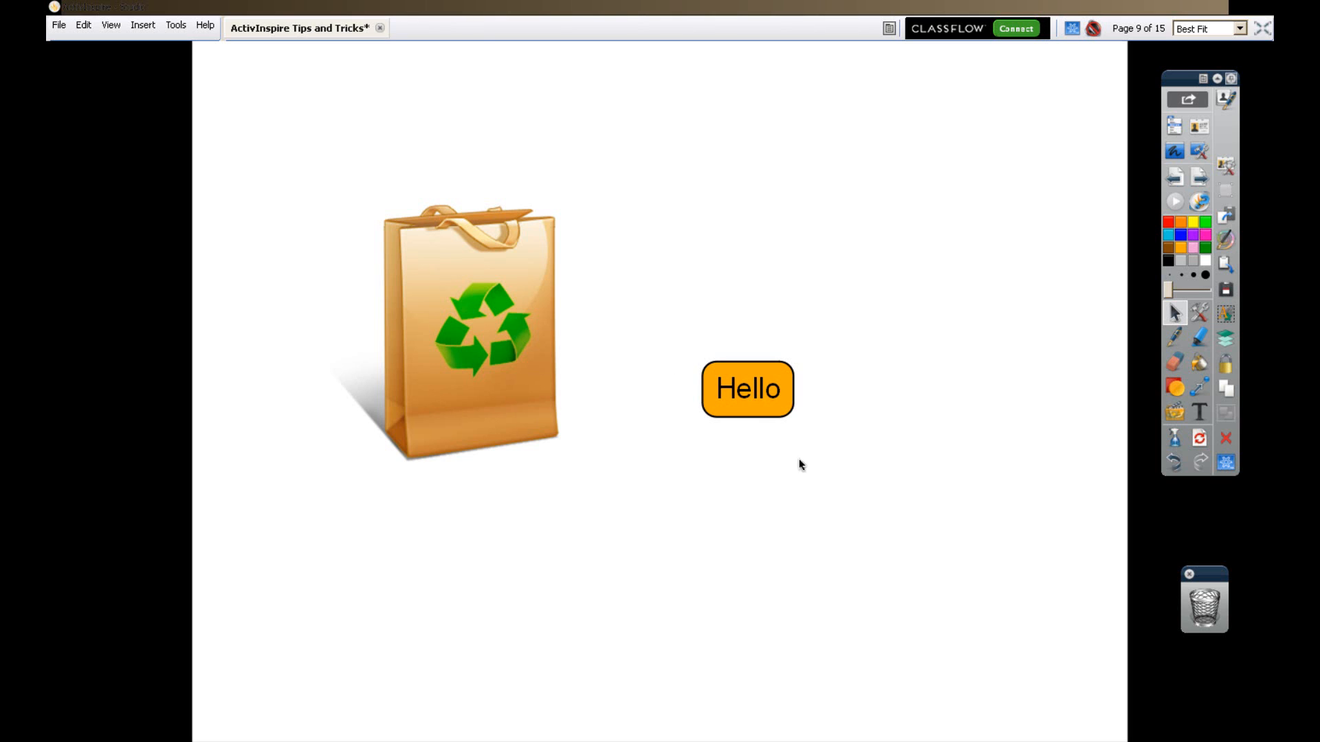
# Group the Hello text with its orange rectangle and reposition the group beside the shopping bag.
pyautogui.moveTo(662, 324); pyautogui.dragTo(860, 484)
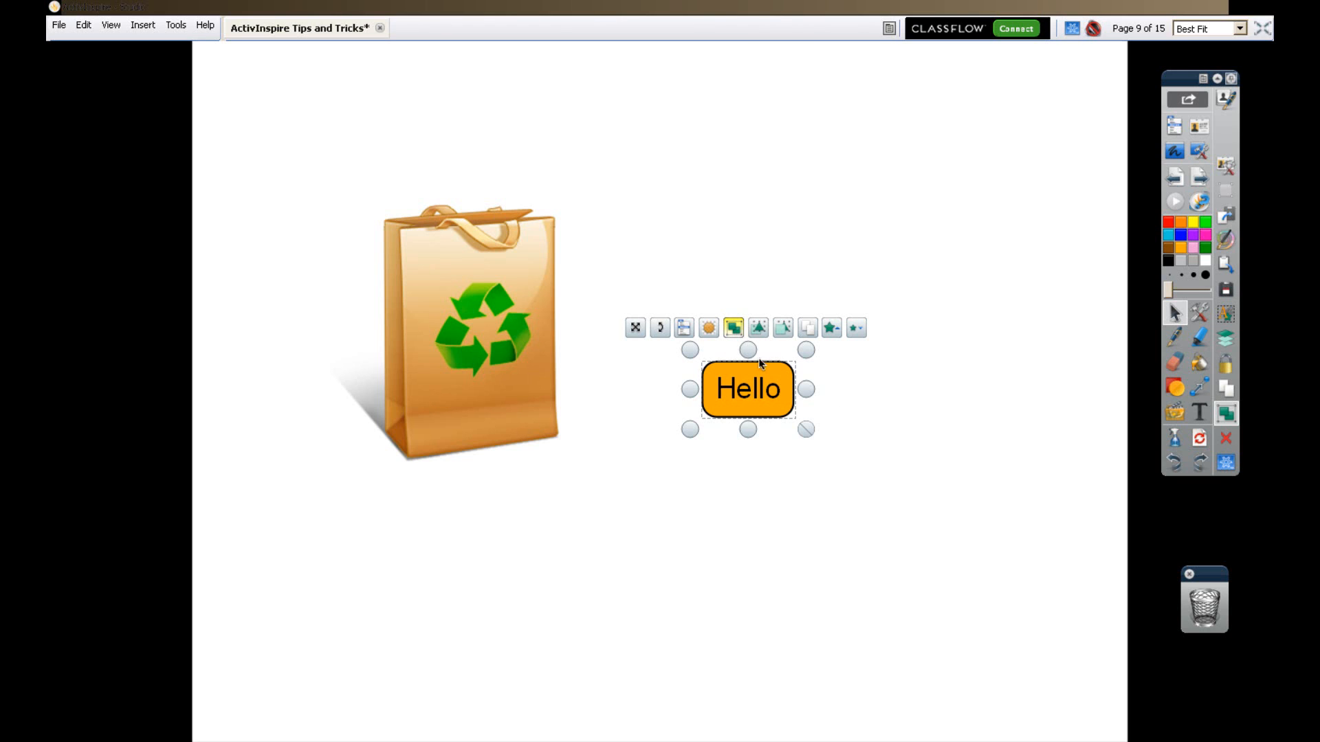
pyautogui.click(854, 420)
pyautogui.moveTo(745, 406); pyautogui.dragTo(884, 431)
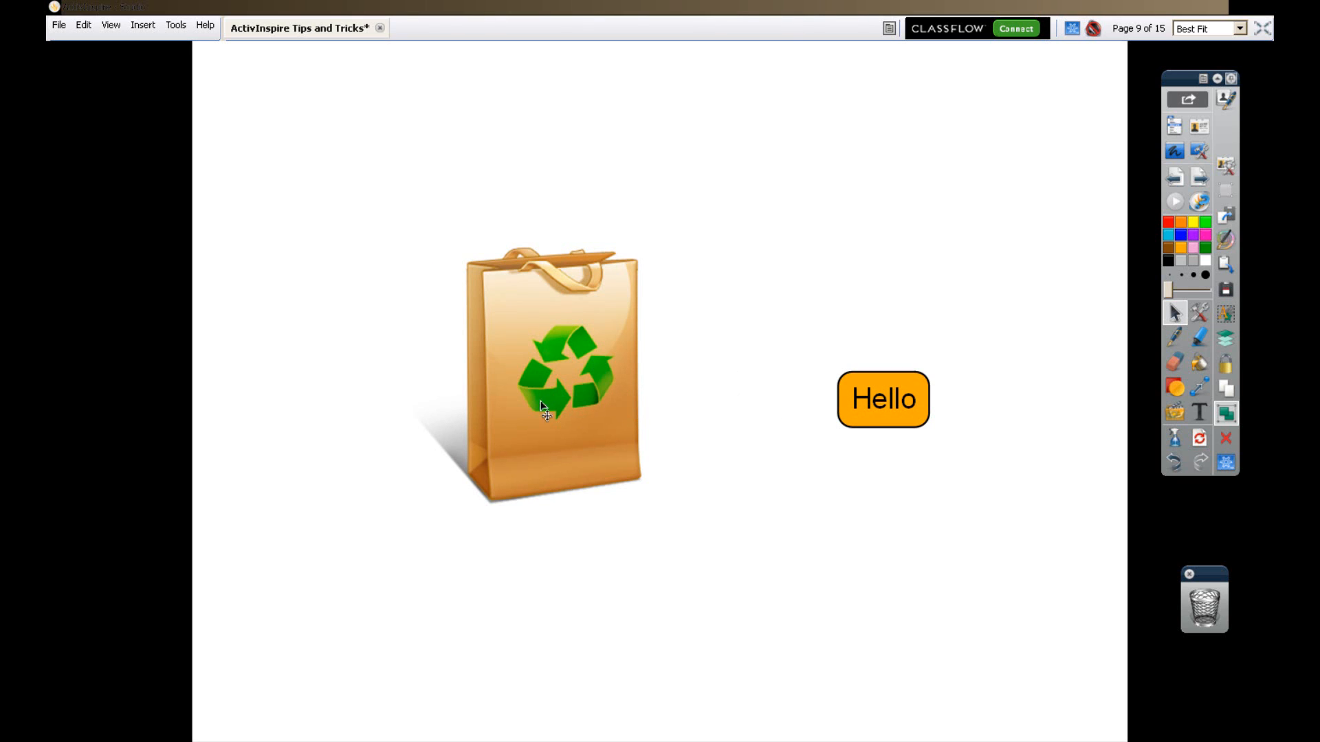
pyautogui.moveTo(892, 409); pyautogui.dragTo(831, 391)
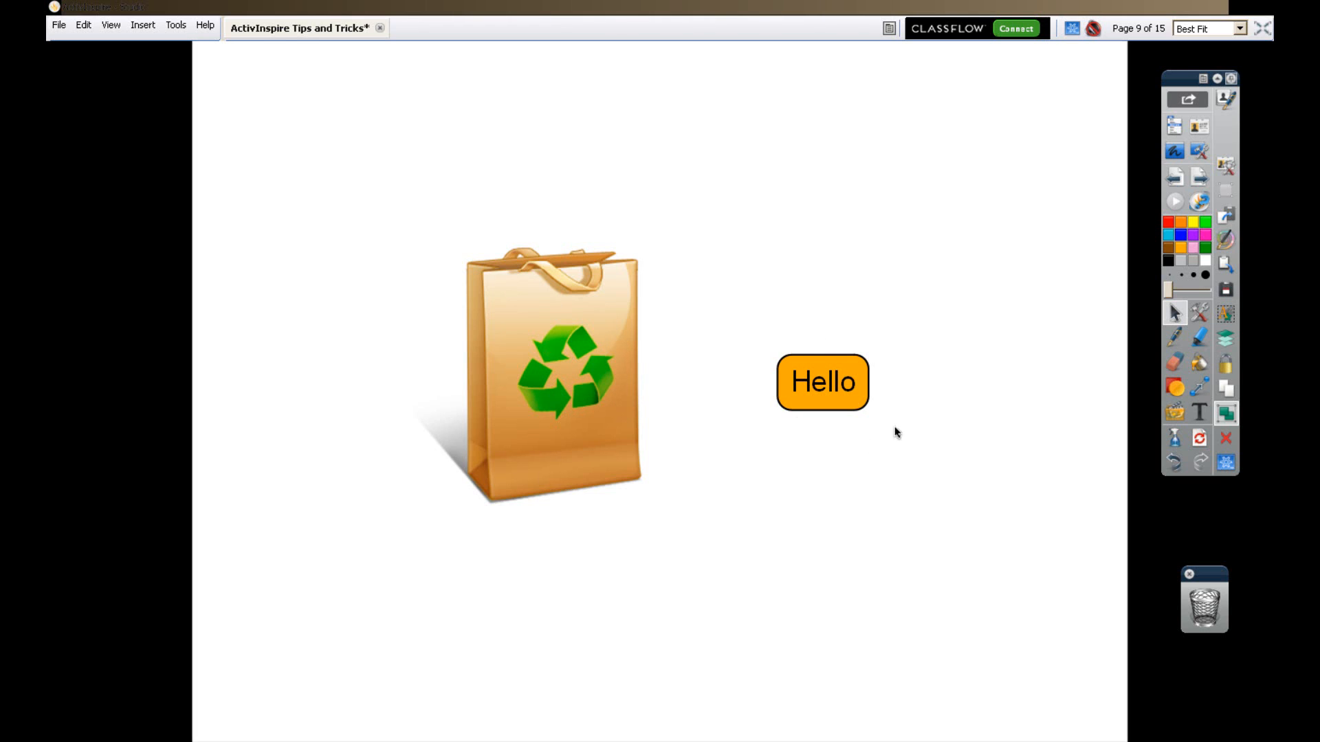
pyautogui.click(757, 459)
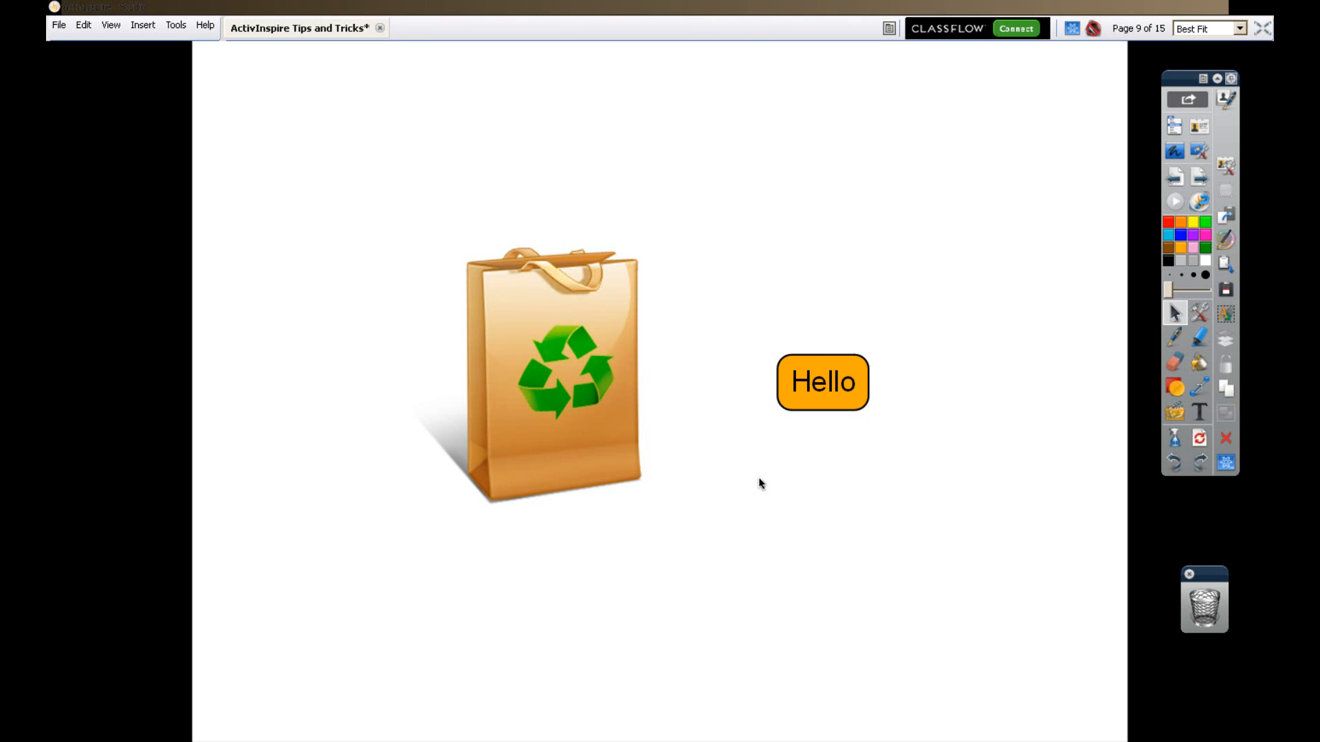
# Examine in the Object Browser which layers hold the bag images, the Hello text and the orange rectangle.
pyautogui.hotkey('ctrl', 'b')
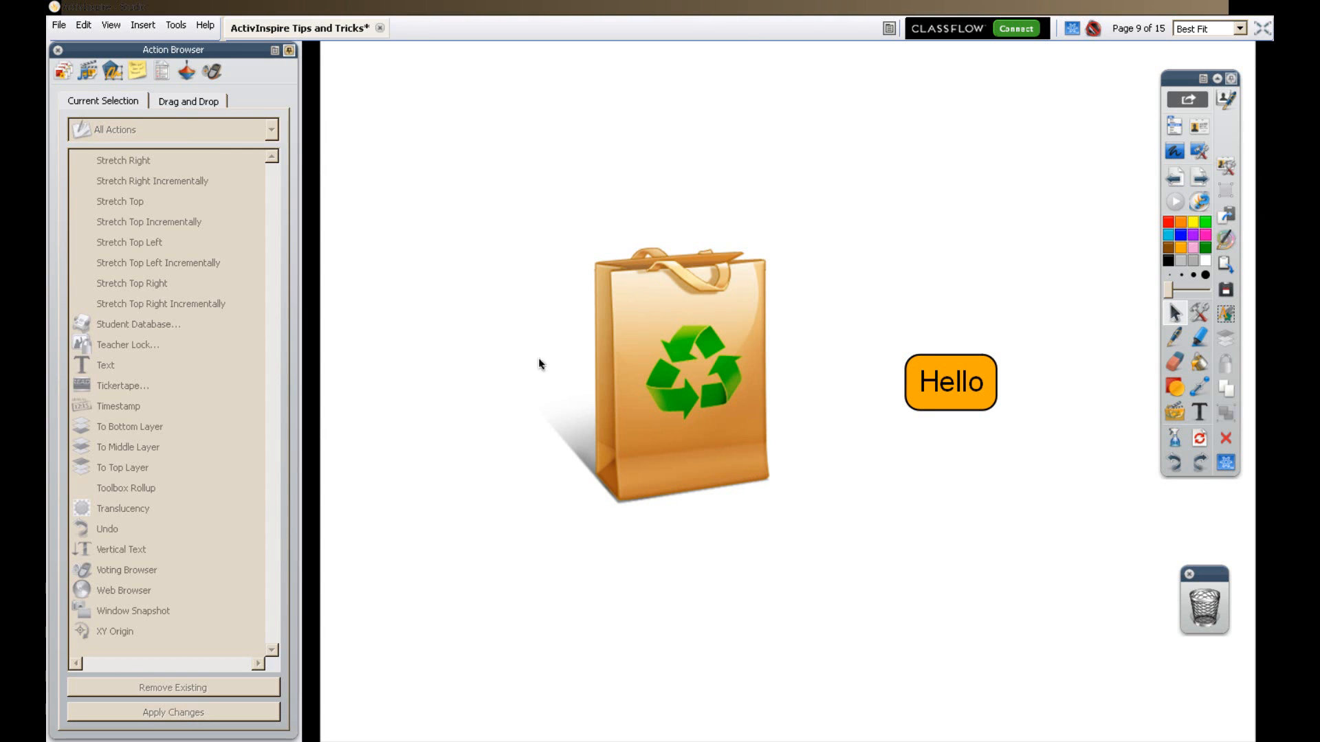
pyautogui.click(114, 72)
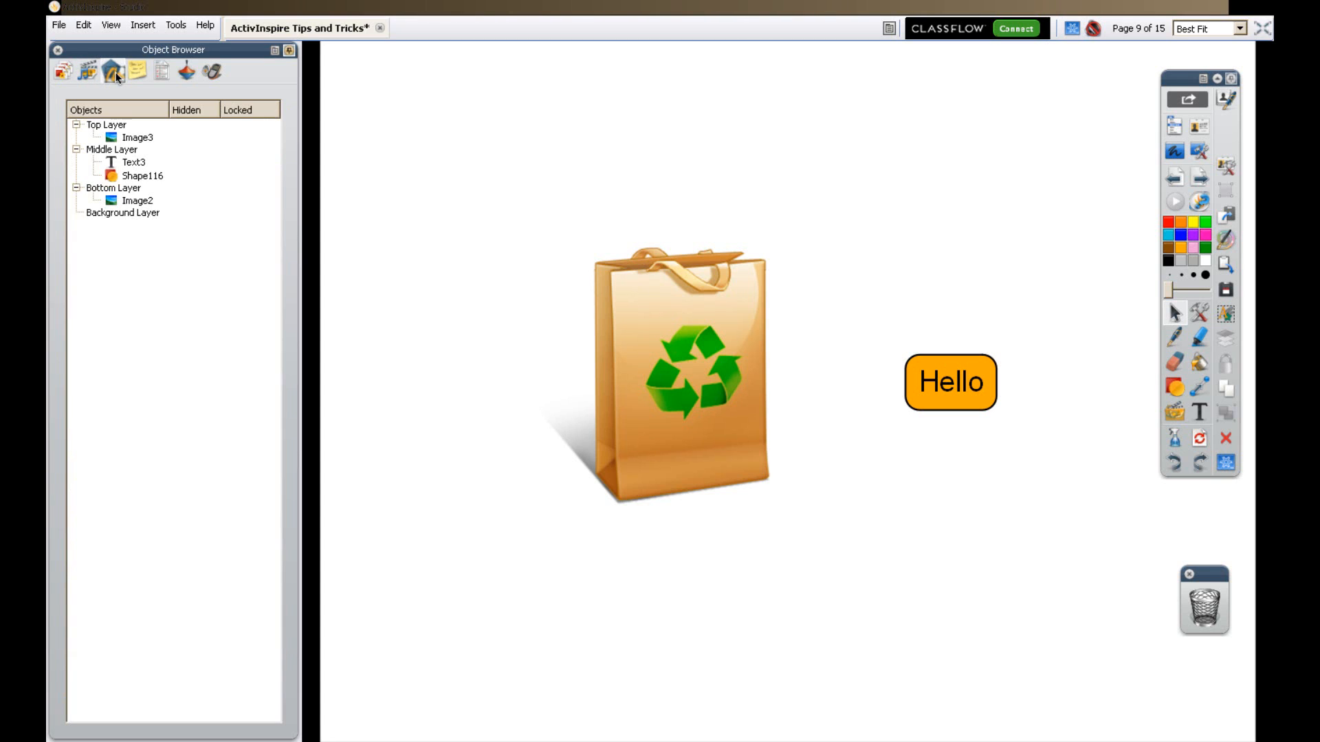
pyautogui.click(126, 202)
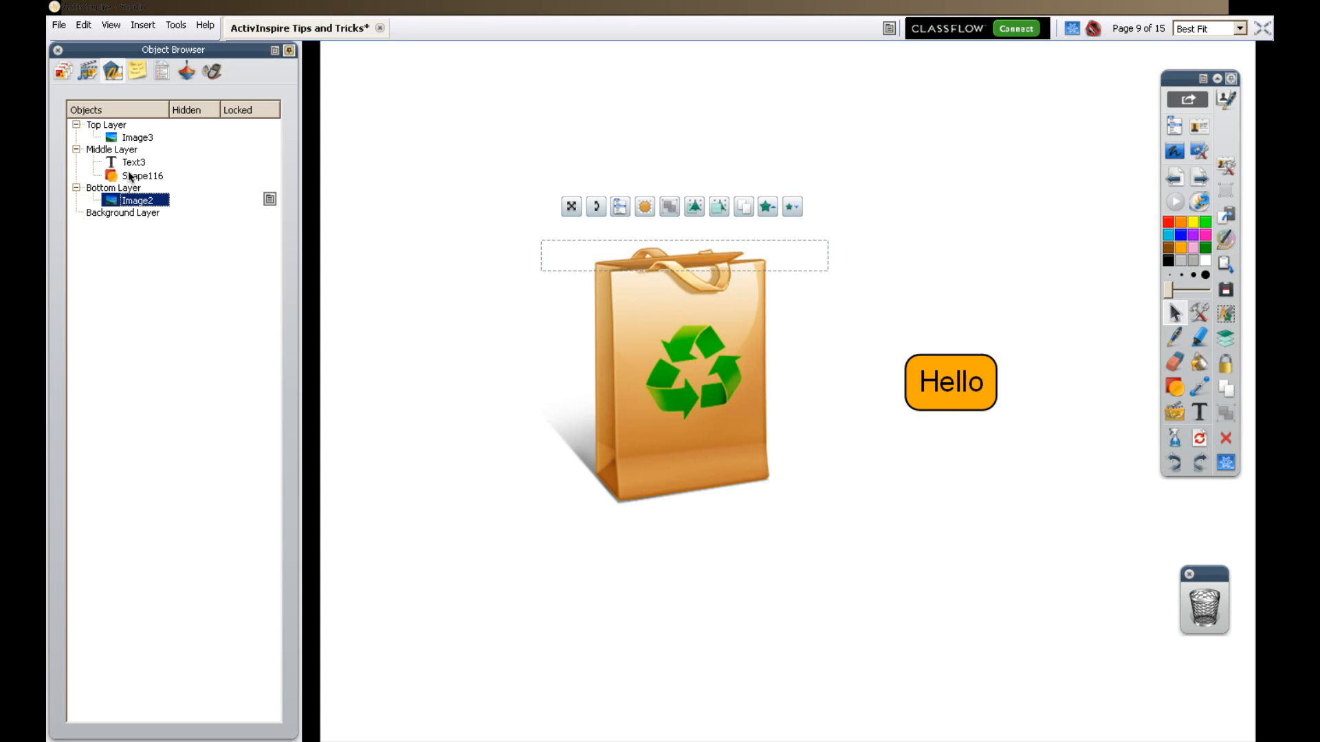
pyautogui.click(129, 177)
pyautogui.click(129, 165)
pyautogui.click(130, 178)
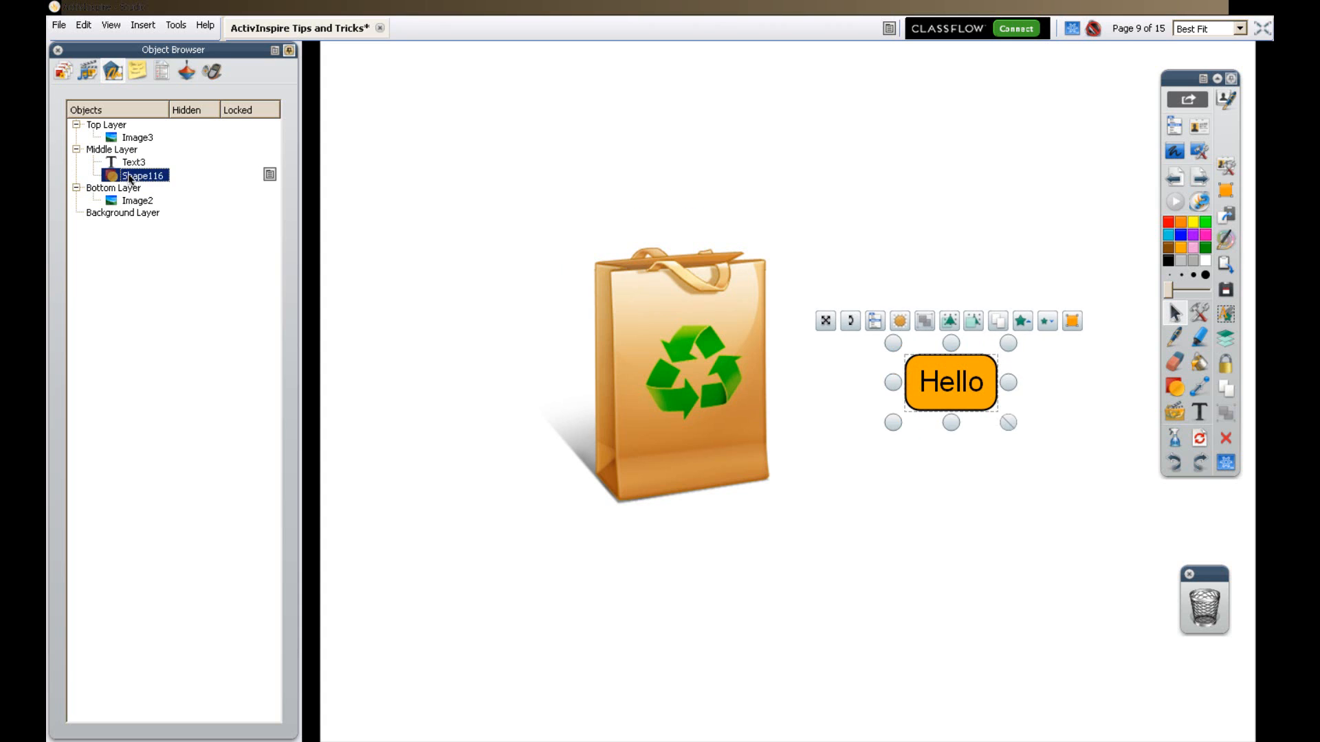
pyautogui.click(129, 164)
pyautogui.click(130, 176)
pyautogui.click(129, 164)
pyautogui.click(130, 176)
pyautogui.click(130, 163)
pyautogui.click(130, 176)
pyautogui.click(129, 164)
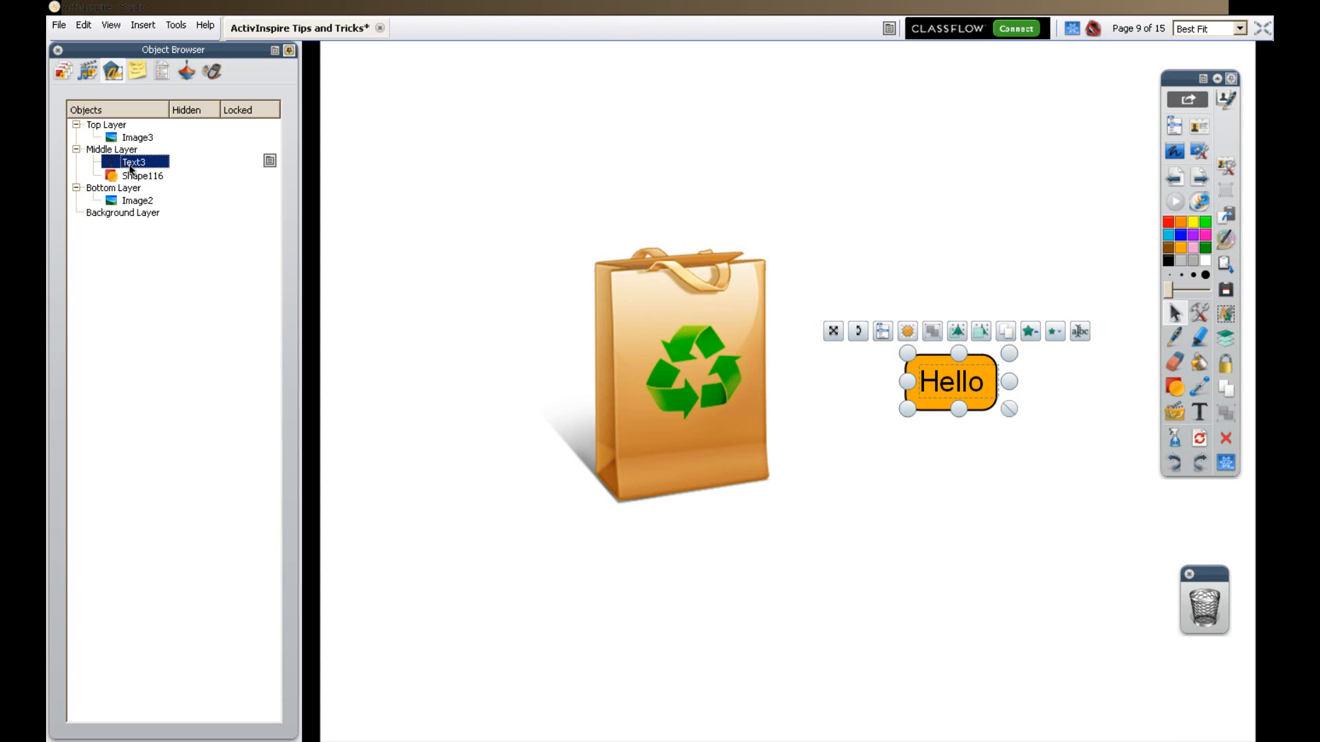
pyautogui.click(131, 177)
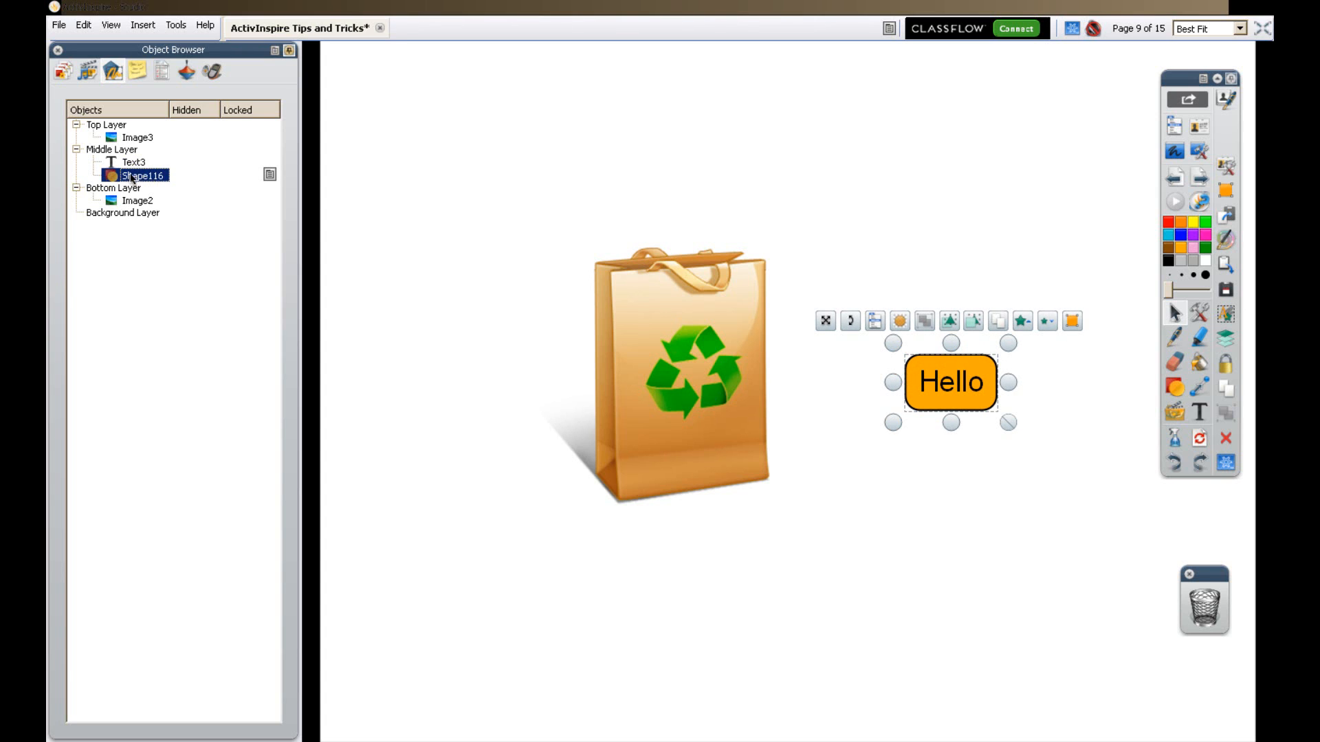
pyautogui.click(133, 139)
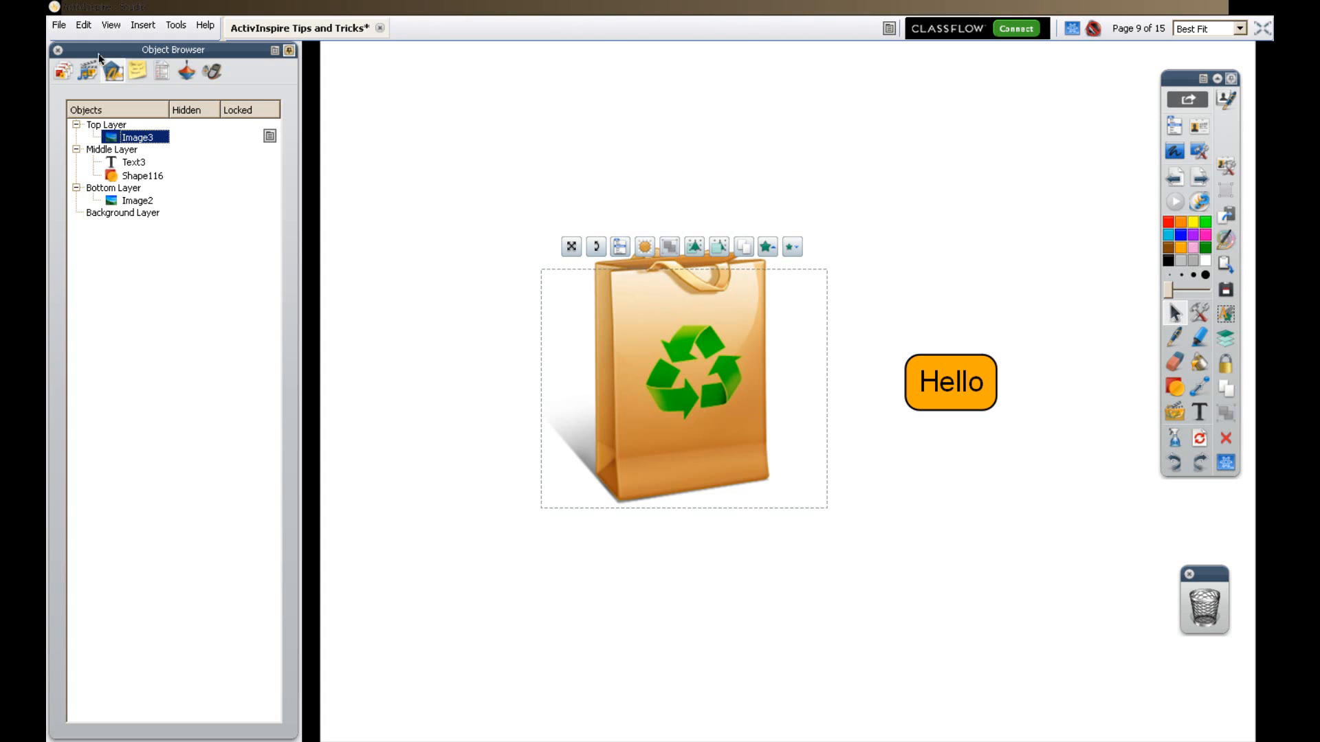
# Close the Object Browser and move the grouped Hello label into the shopping bag.
pyautogui.click(58, 52)
pyautogui.click(935, 459)
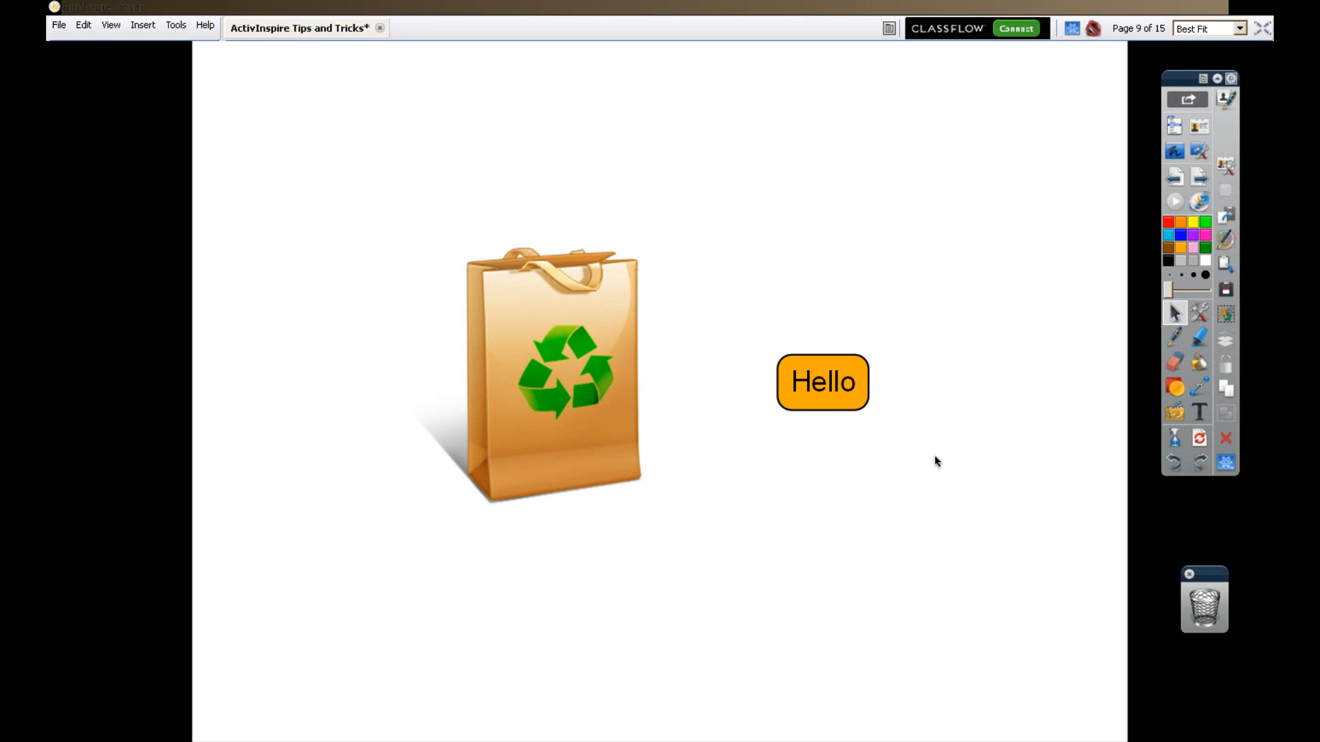
pyautogui.moveTo(844, 392); pyautogui.dragTo(604, 403)
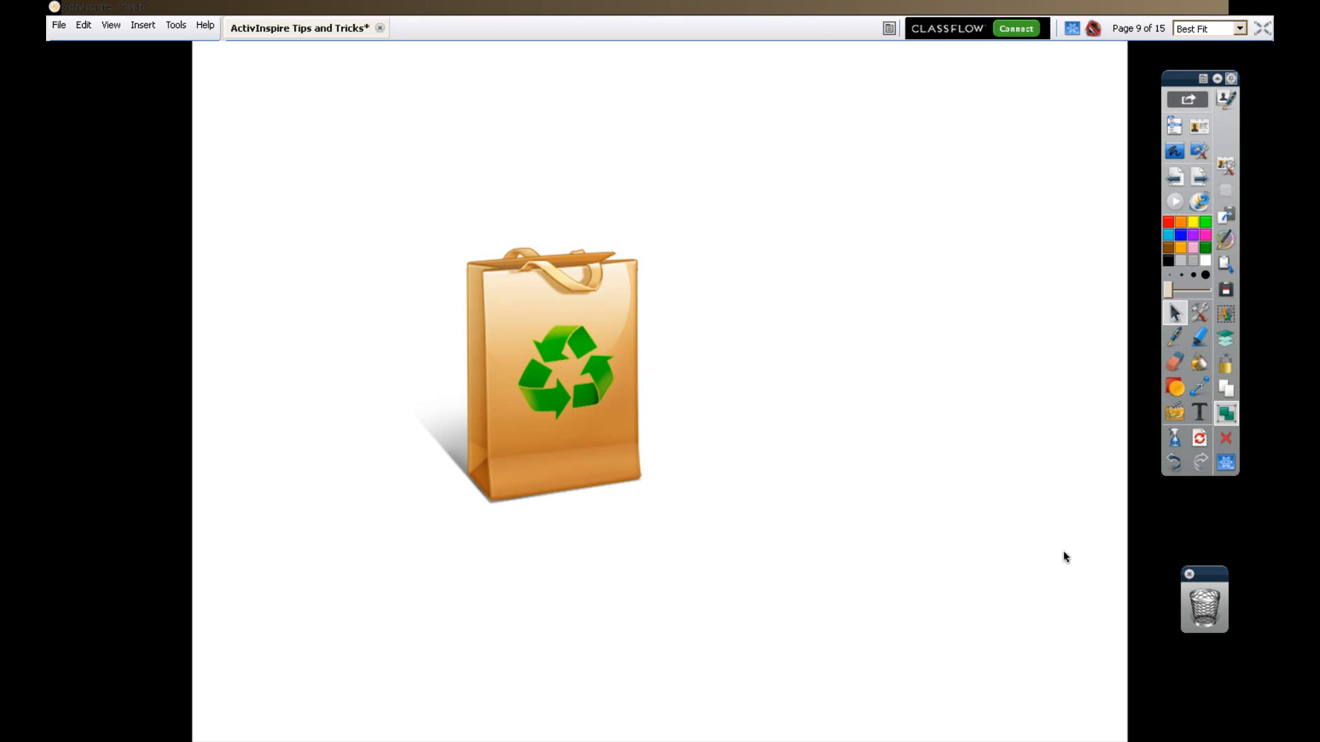
# Draw a small red hexagon with a black outline in the page's lower right area.
pyautogui.click(1181, 386)
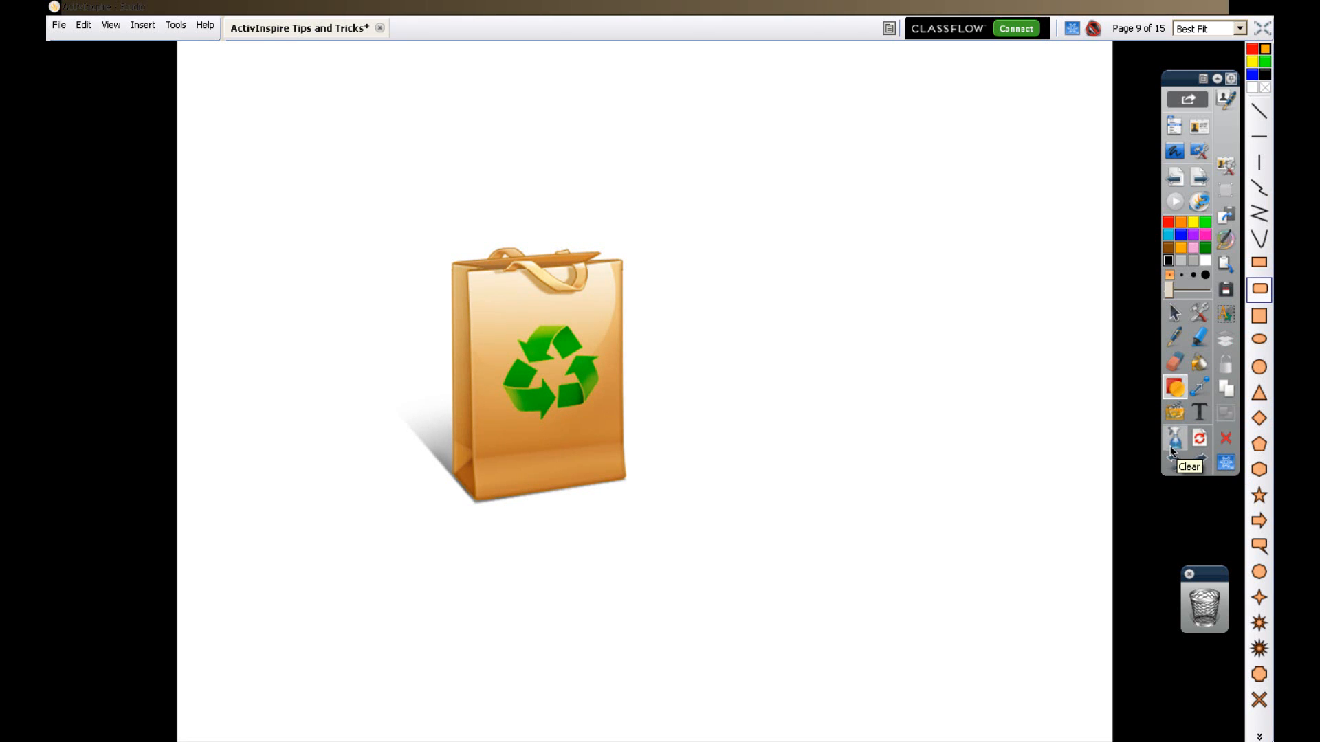
pyautogui.click(1261, 471)
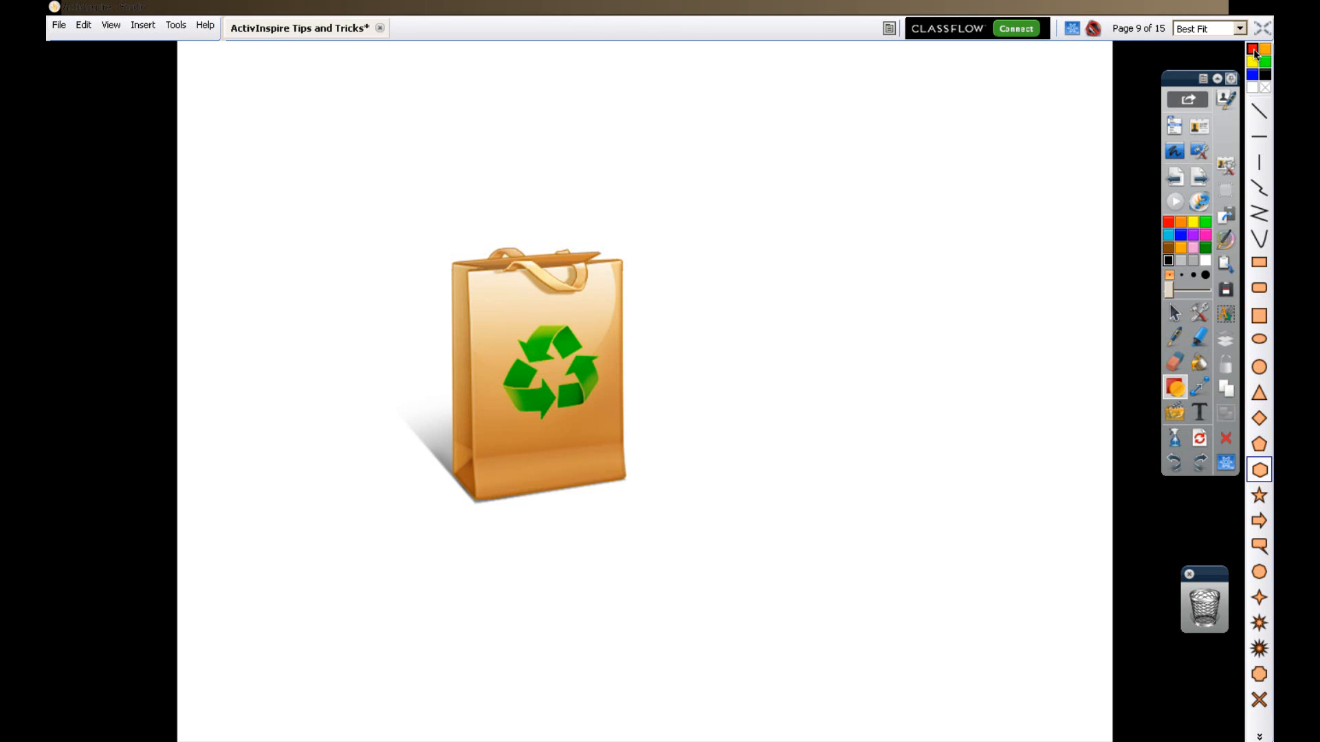
pyautogui.click(1169, 224)
pyautogui.click(1168, 261)
pyautogui.moveTo(931, 646)
pyautogui.mouseDown()
pyautogui.moveTo(955, 658)
pyautogui.moveTo(962, 636)
pyautogui.mouseUp()
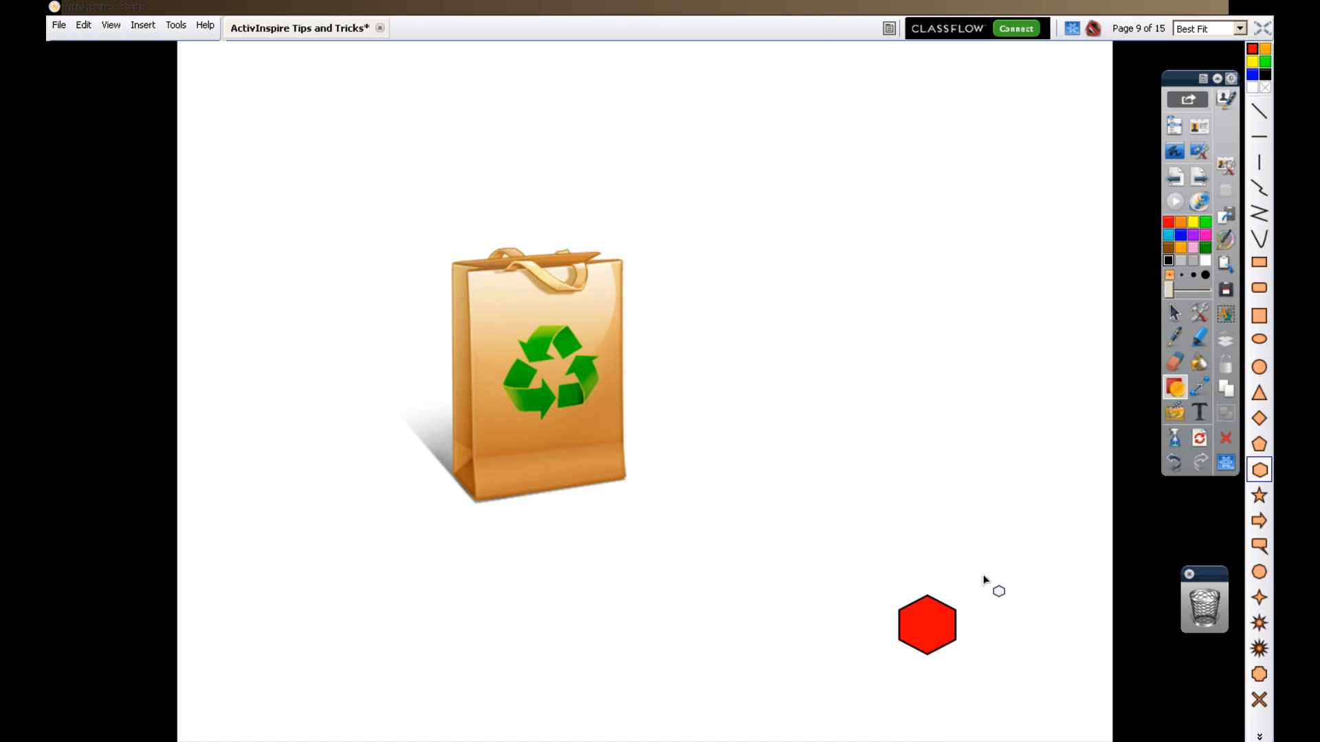
pyautogui.click(1175, 312)
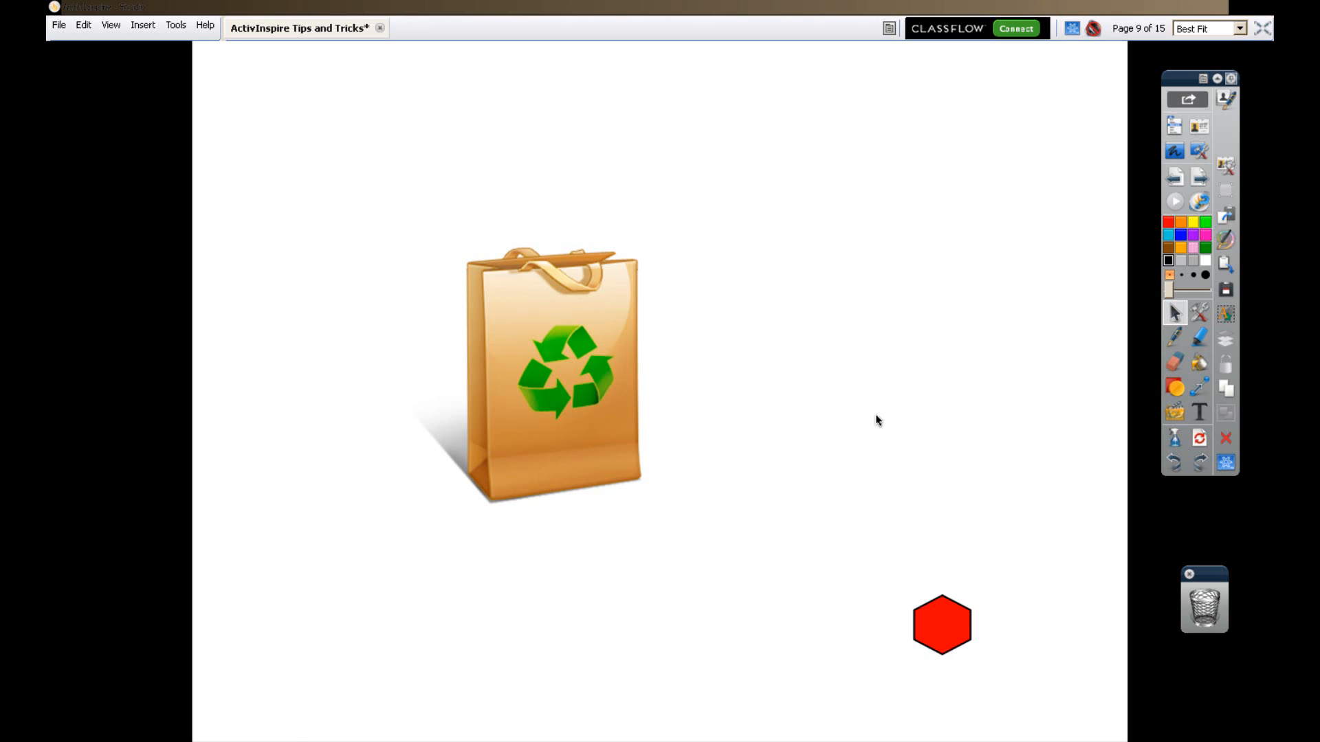
# Add Big Magnifying Glass from the Magic Erasers resource folder to the page's upper right area.
pyautogui.hotkey('ctrl', 'b')
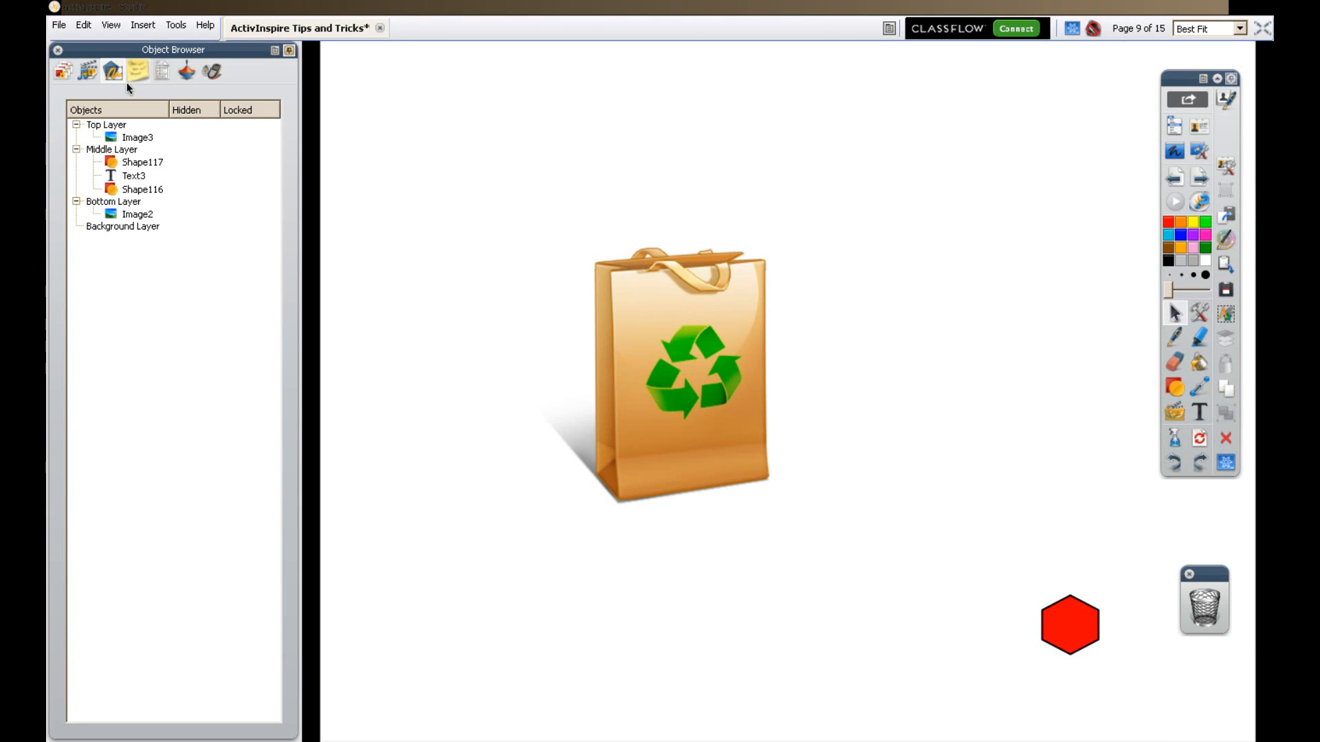
pyautogui.click(92, 72)
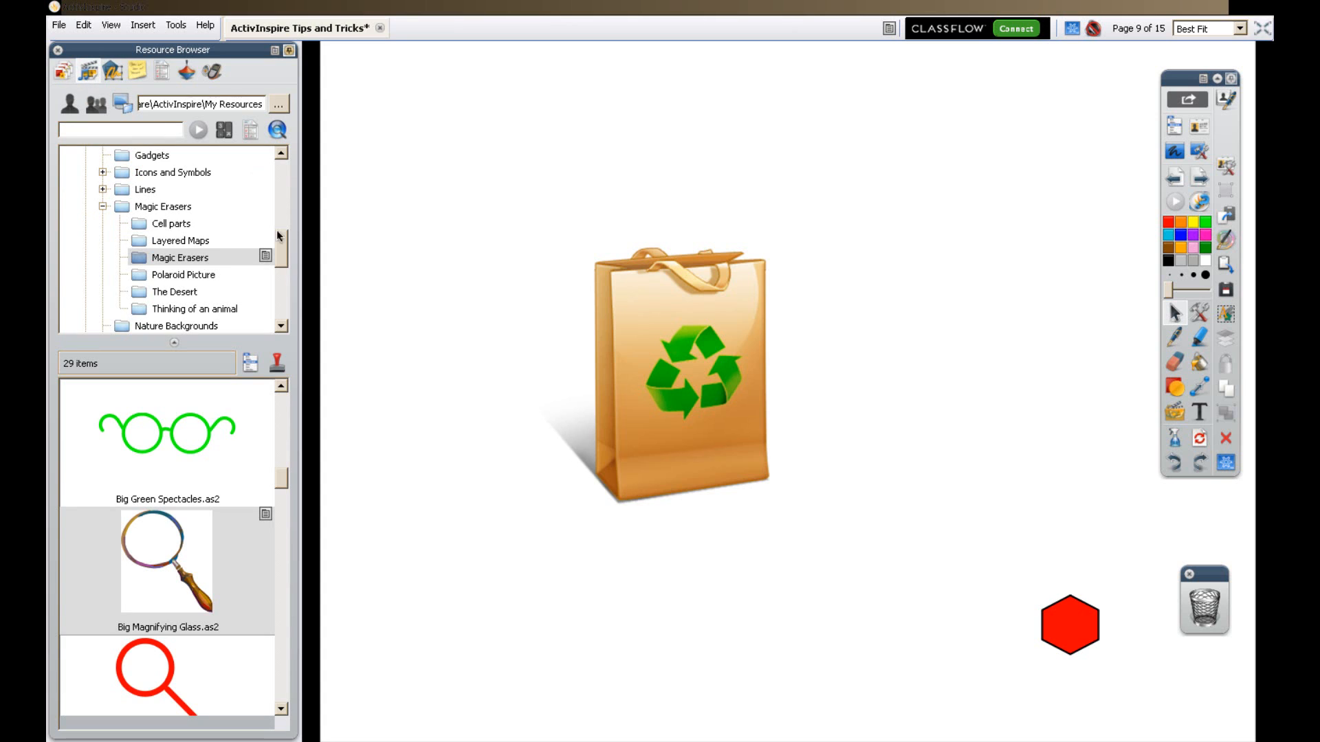
pyautogui.scroll(4, 279, 227)
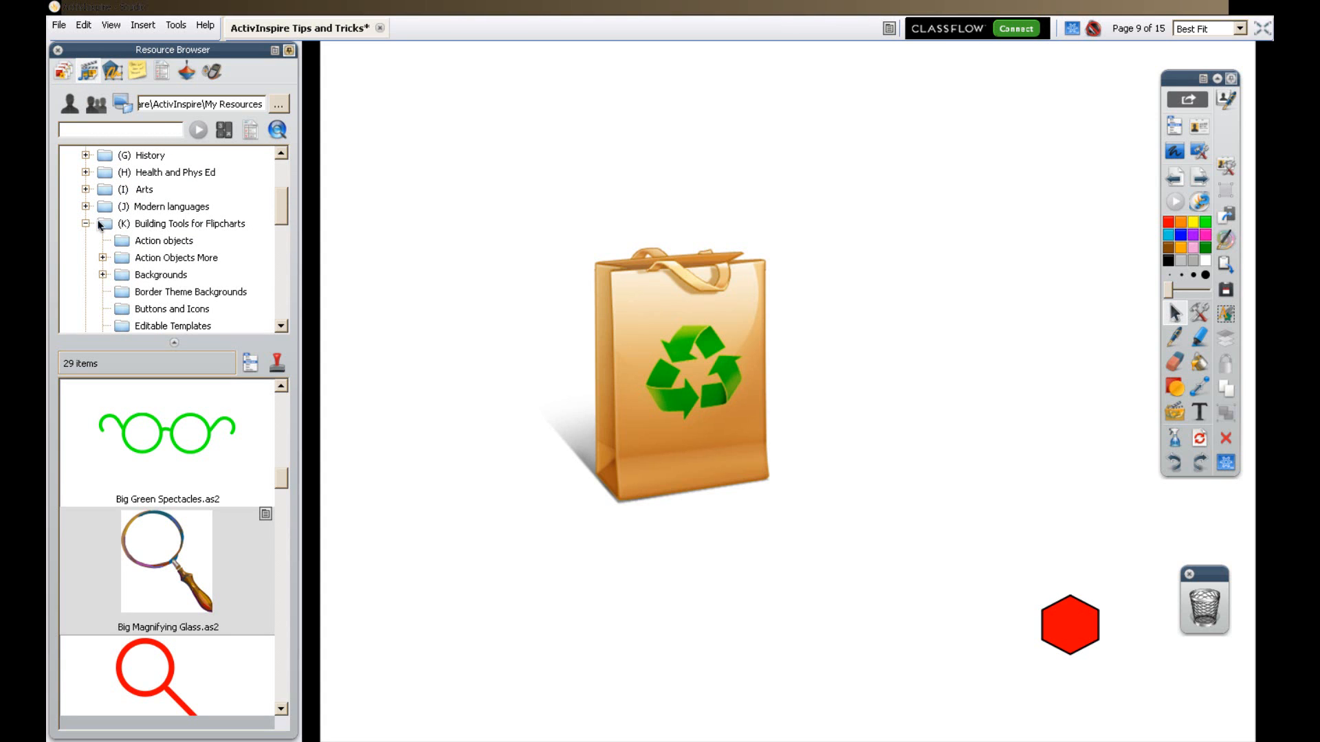
pyautogui.scroll(-3, 281, 213)
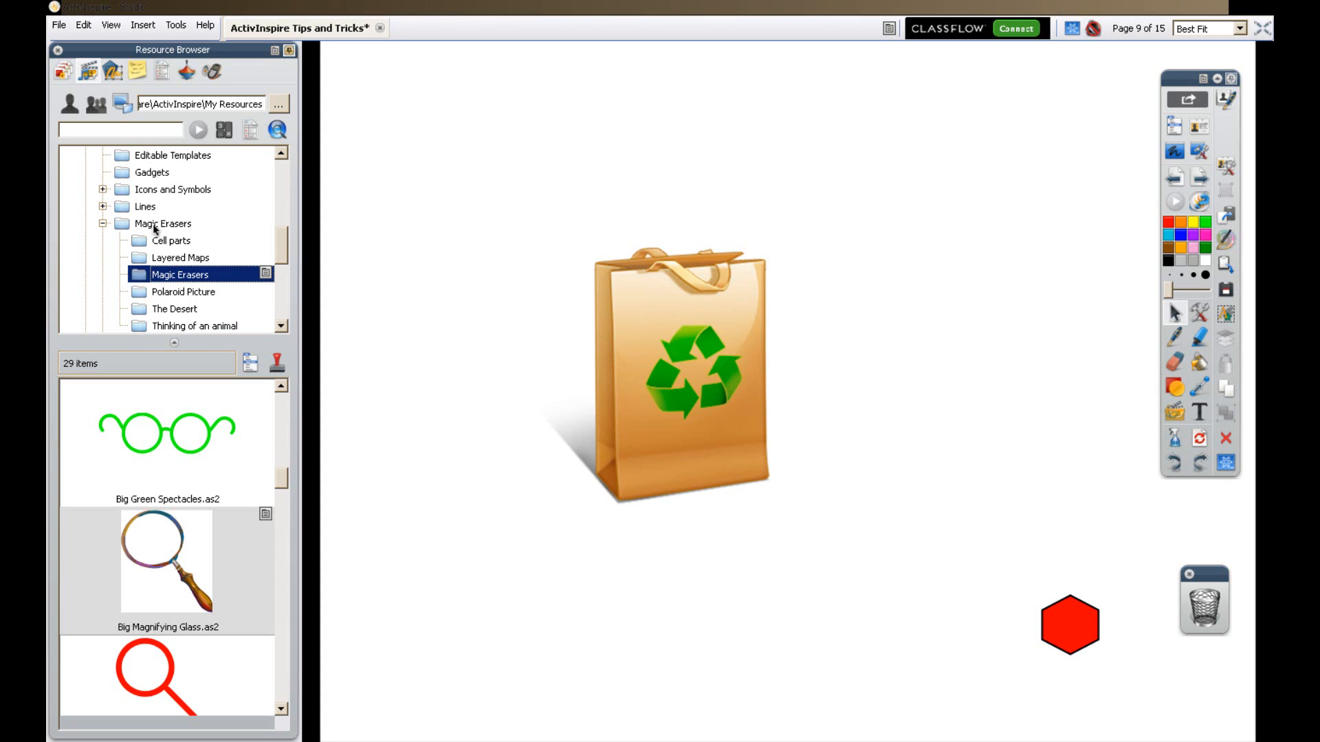
pyautogui.scroll(-1, 284, 259)
pyautogui.scroll(-1, 284, 259)
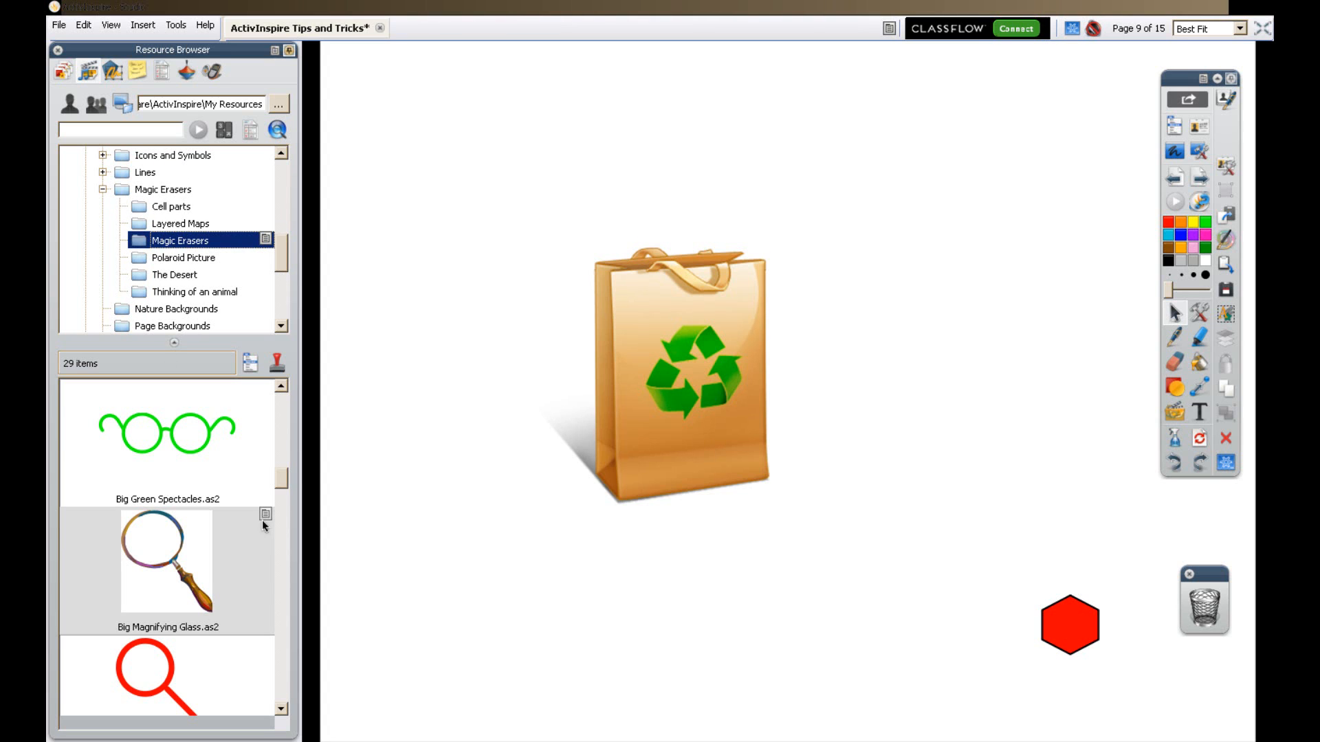
pyautogui.moveTo(283, 480)
pyautogui.mouseDown()
pyautogui.moveTo(282, 509)
pyautogui.moveTo(281, 401)
pyautogui.moveTo(277, 486)
pyautogui.mouseUp()
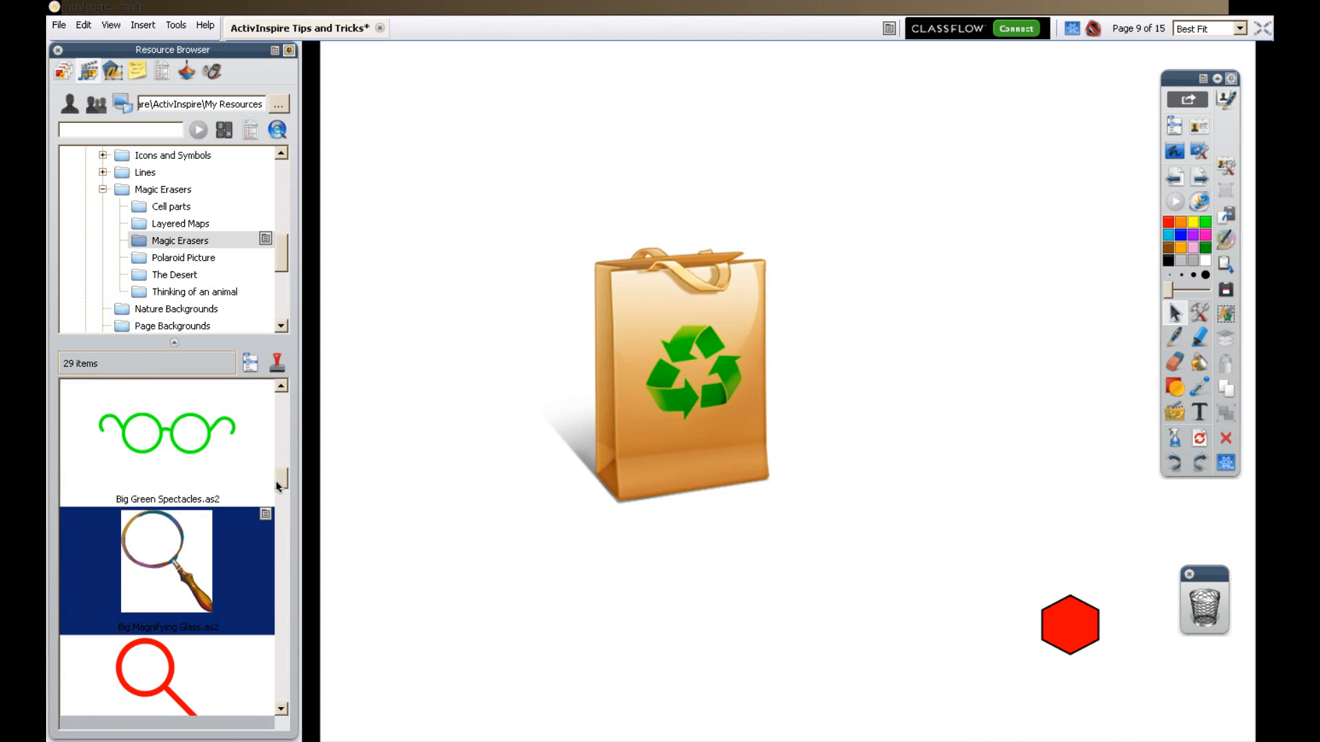
pyautogui.moveTo(205, 548); pyautogui.dragTo(852, 295)
pyautogui.moveTo(1105, 574); pyautogui.dragTo(831, 279)
pyautogui.click(875, 270)
pyautogui.moveTo(784, 219); pyautogui.dragTo(1041, 299)
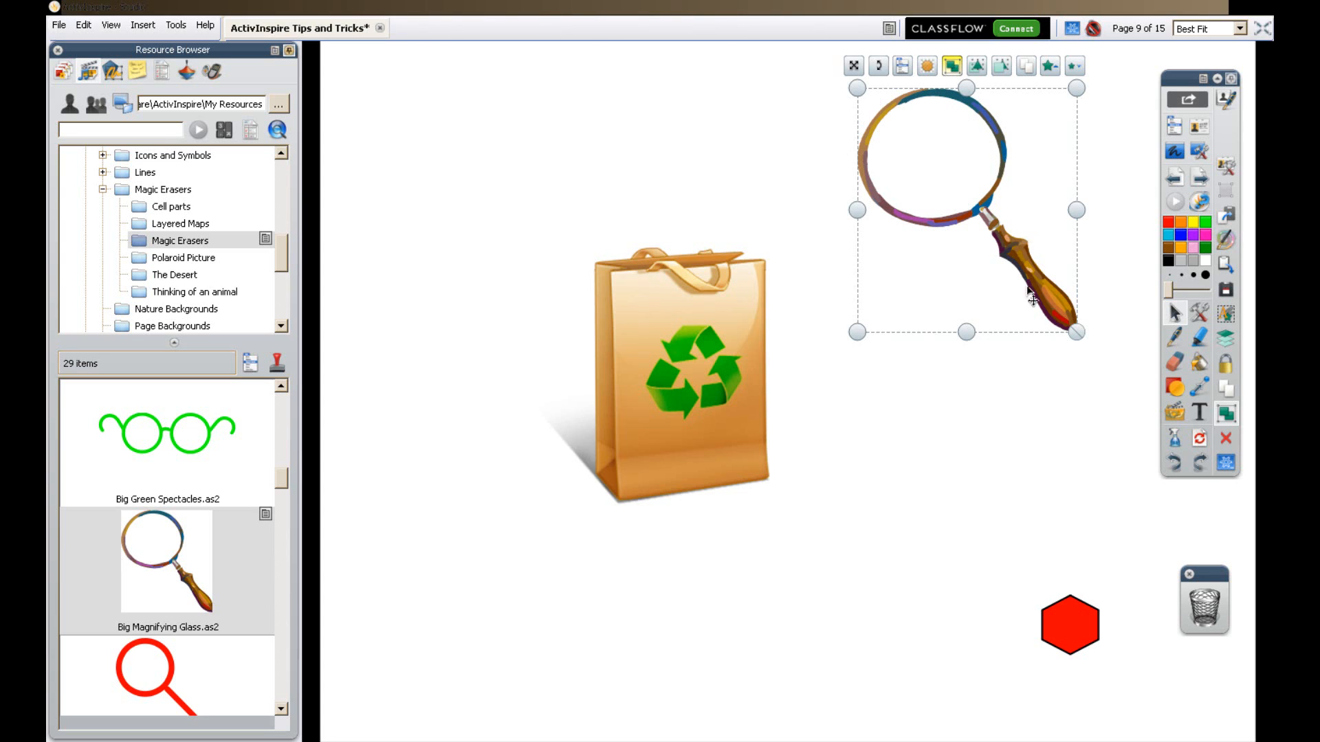
pyautogui.click(1041, 387)
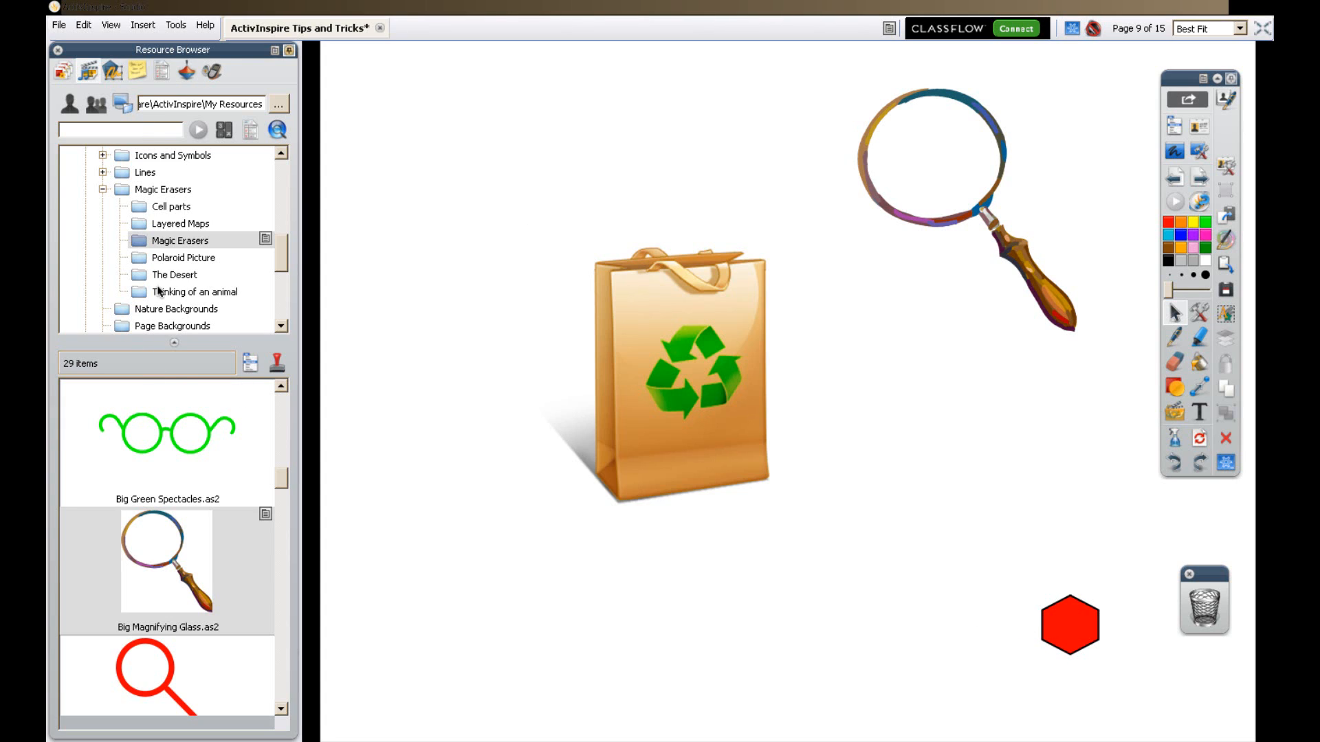
# Choose the Hidden action for the red hexagon in the Action Browser.
pyautogui.click(186, 73)
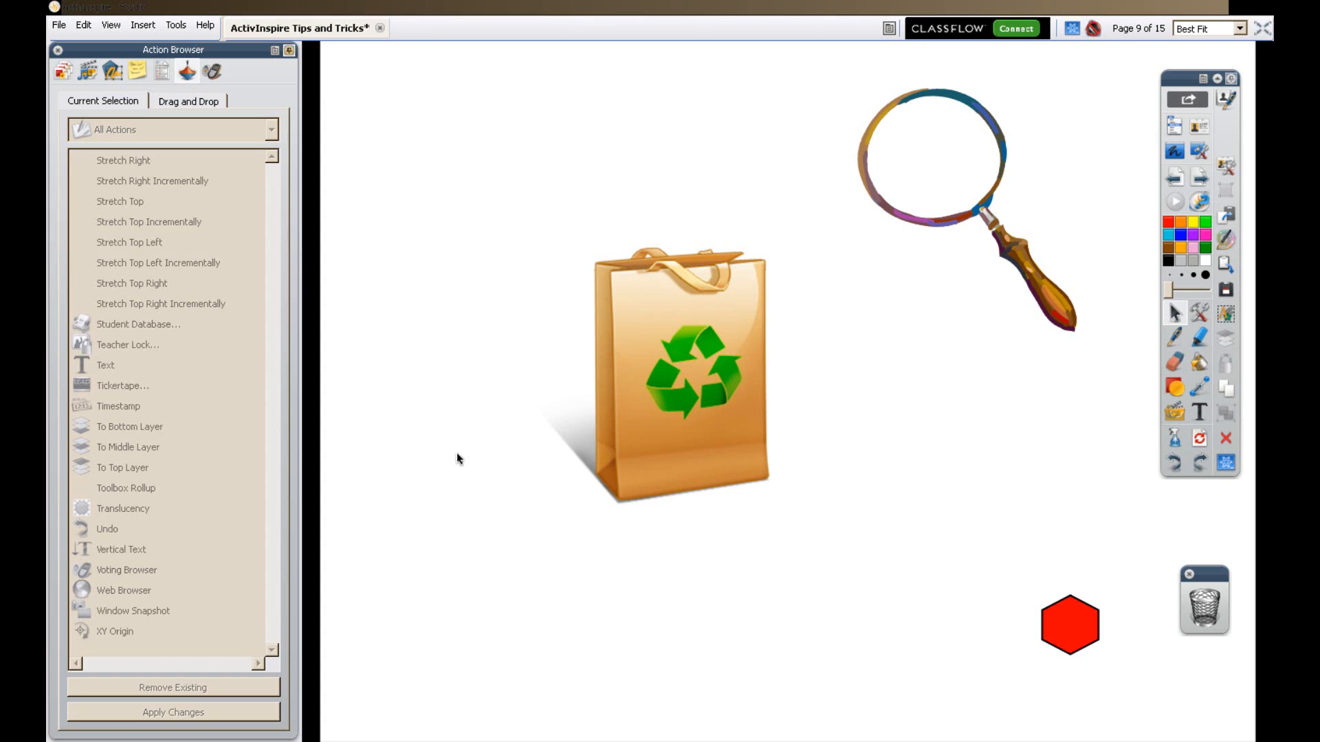
pyautogui.click(1074, 629)
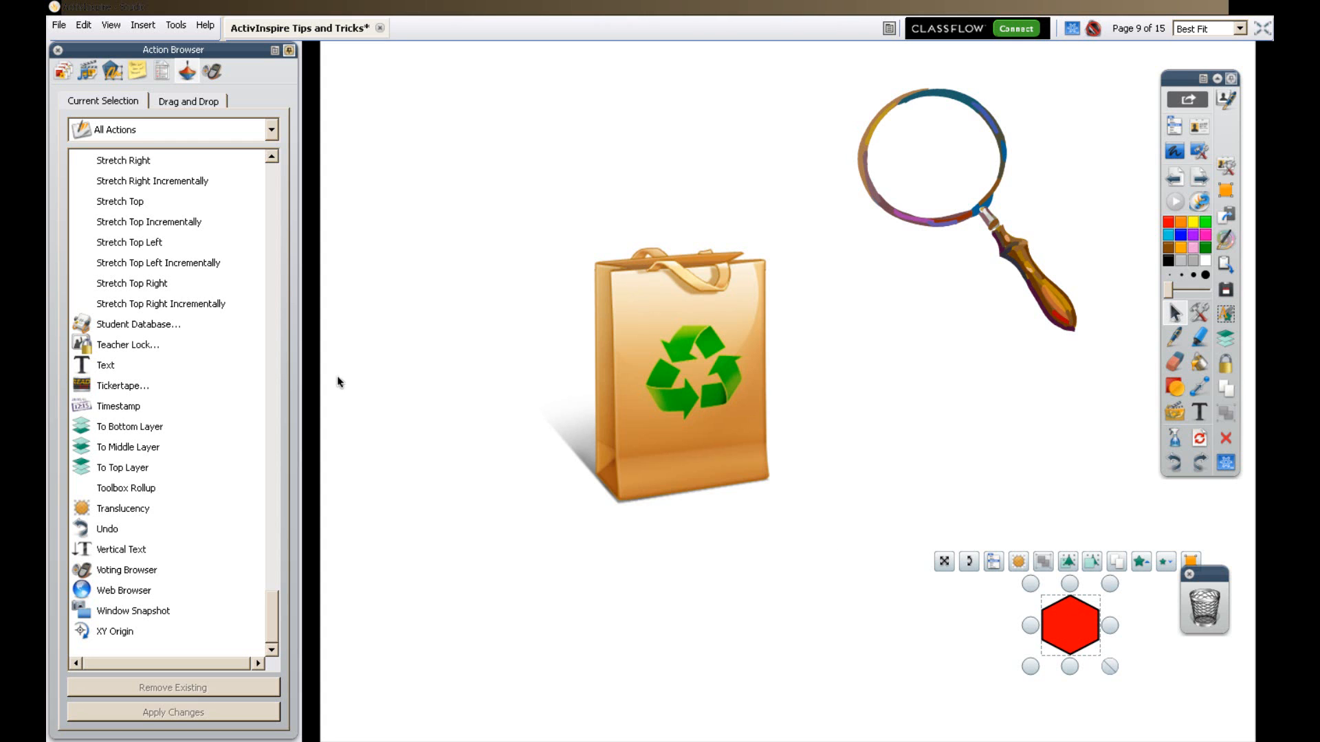
pyautogui.moveTo(275, 627); pyautogui.dragTo(264, 249)
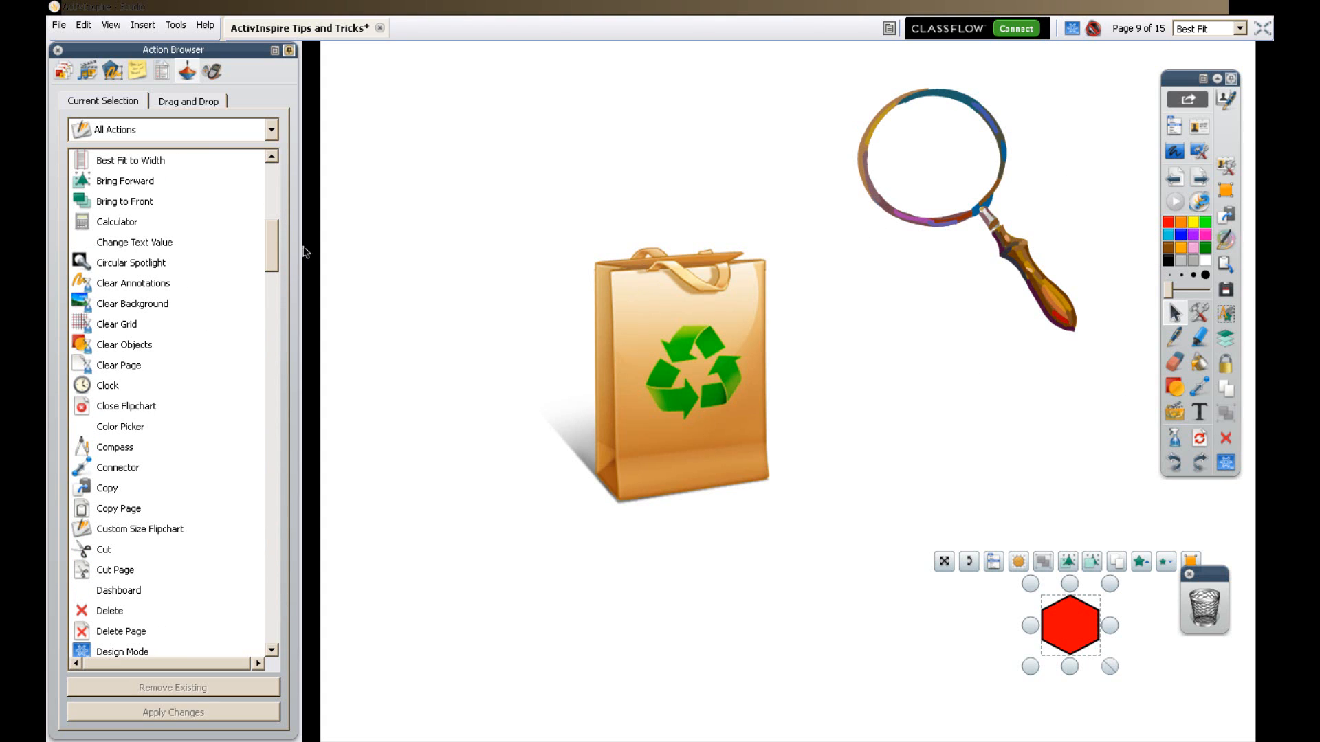
pyautogui.moveTo(272, 244); pyautogui.dragTo(250, 324)
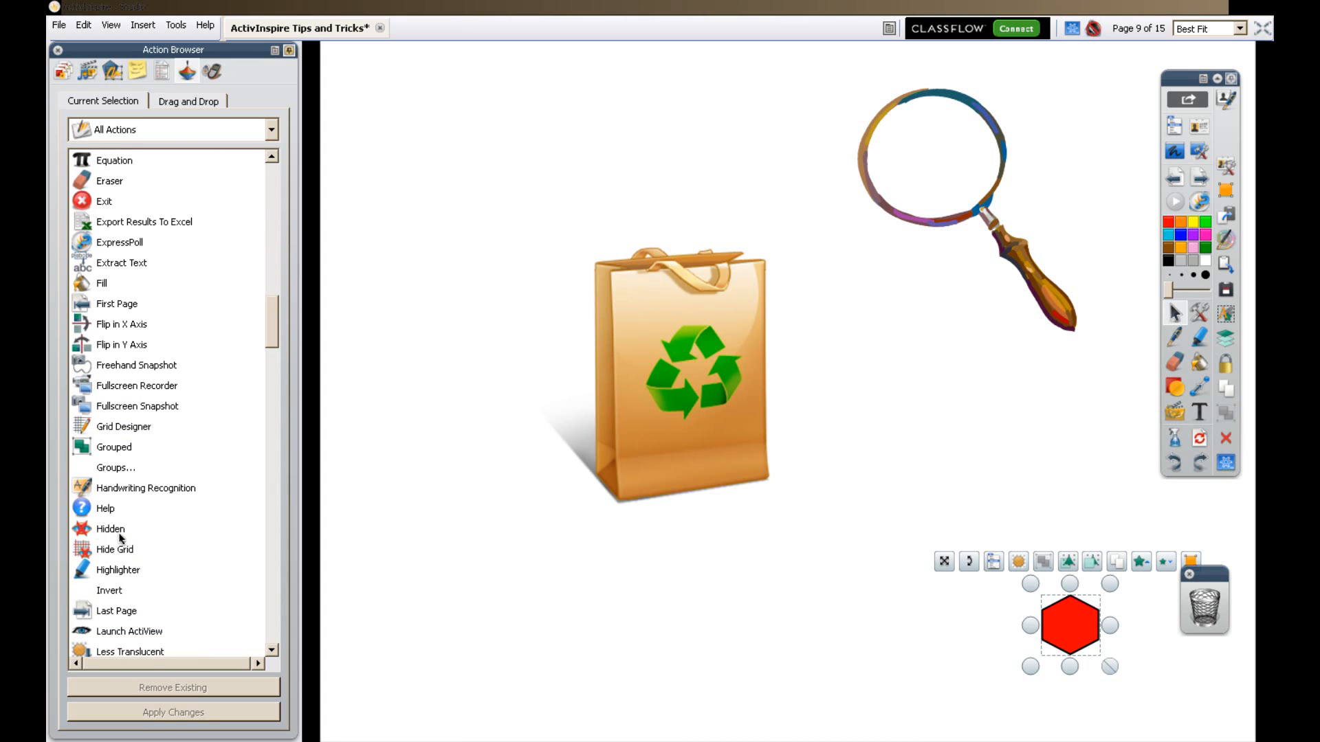
pyautogui.click(108, 531)
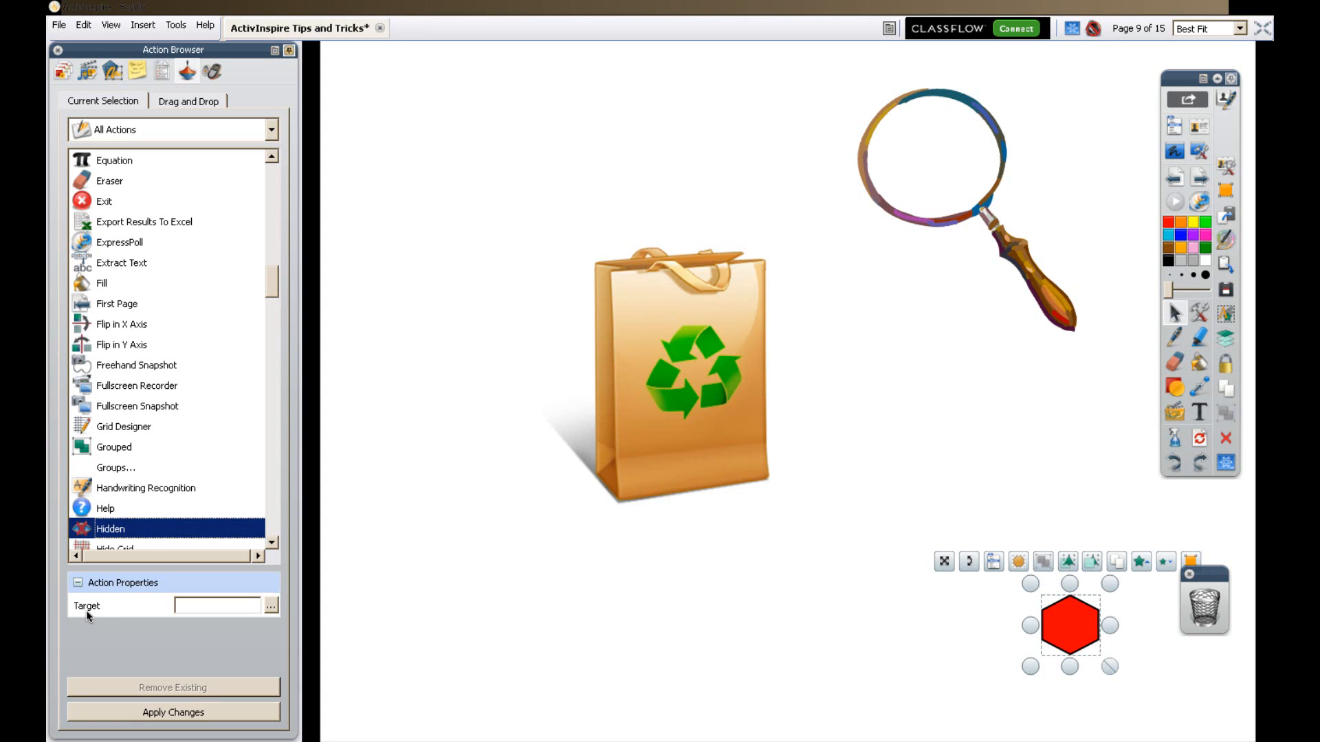
# Set the magnifying glass group as the target of the hexagon's Hidden action and apply the changes.
pyautogui.click(271, 605)
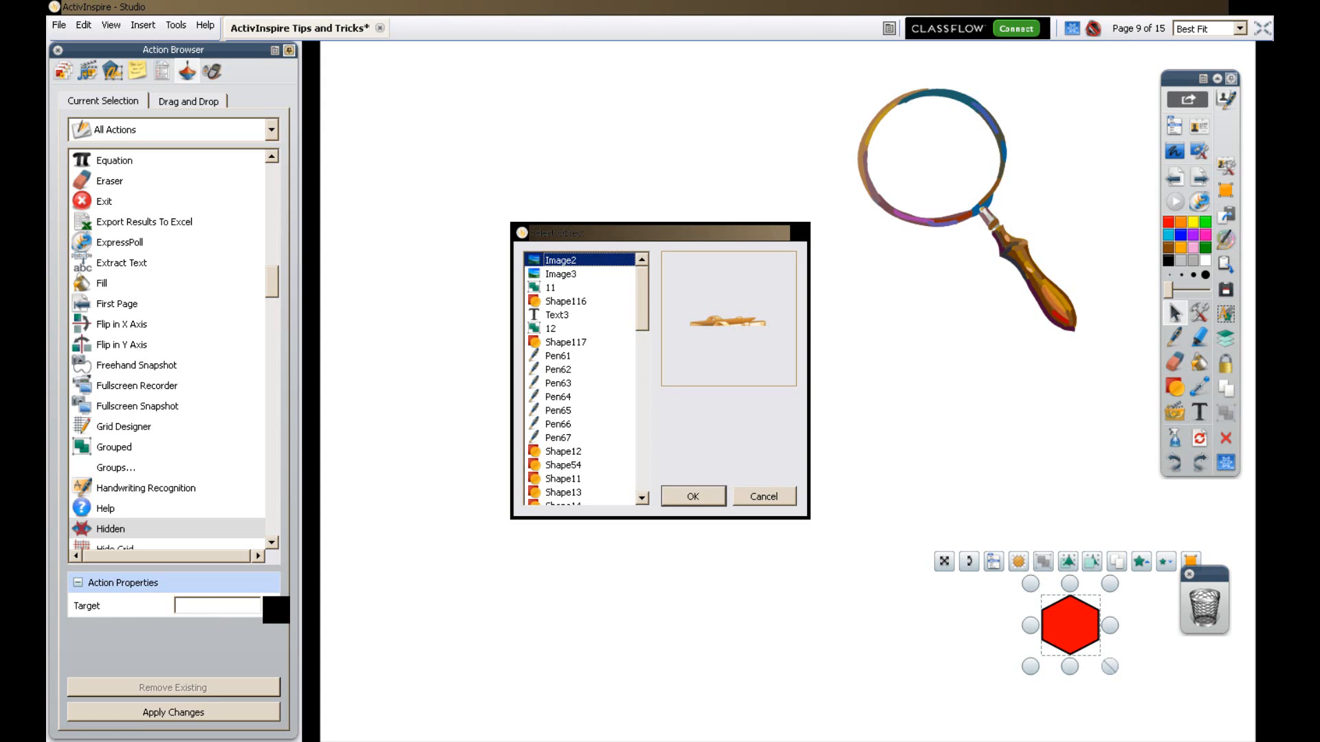
pyautogui.moveTo(648, 305)
pyautogui.mouseDown()
pyautogui.moveTo(639, 427)
pyautogui.moveTo(640, 325)
pyautogui.mouseUp()
pyautogui.moveTo(562, 387); pyautogui.dragTo(553, 471)
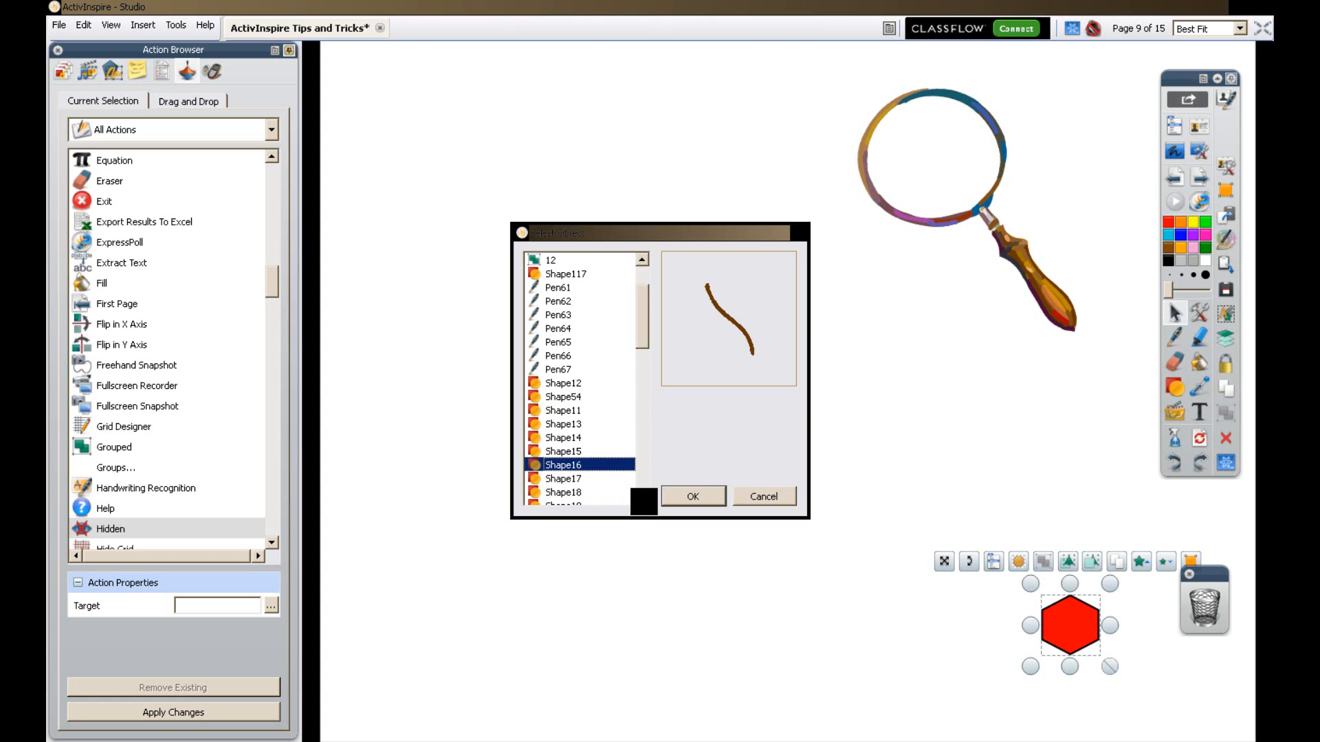
pyautogui.click(642, 499)
pyautogui.click(642, 499)
pyautogui.click(642, 499)
pyautogui.click(570, 440)
pyautogui.click(562, 454)
pyautogui.click(562, 467)
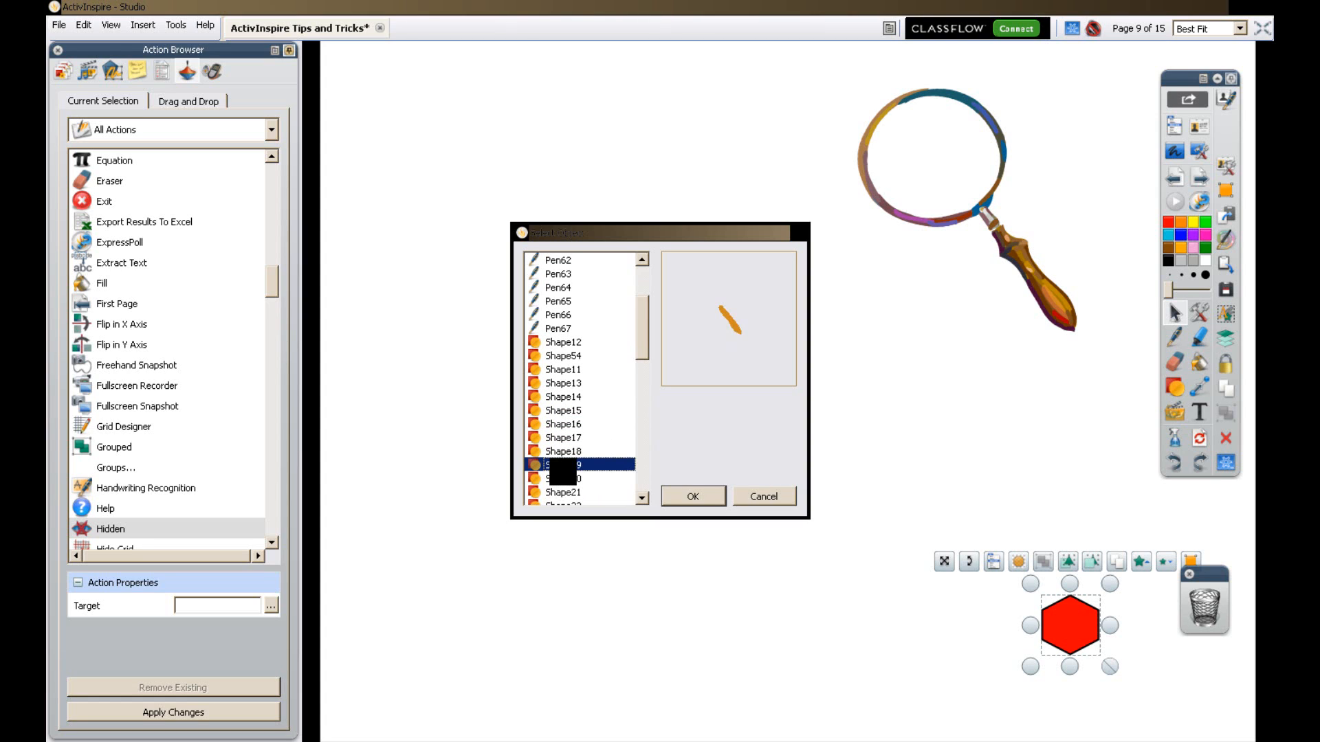
pyautogui.click(563, 480)
pyautogui.click(643, 499)
pyautogui.click(642, 499)
pyautogui.click(643, 498)
pyautogui.moveTo(548, 455); pyautogui.dragTo(561, 494)
pyautogui.moveTo(641, 347); pyautogui.dragTo(644, 478)
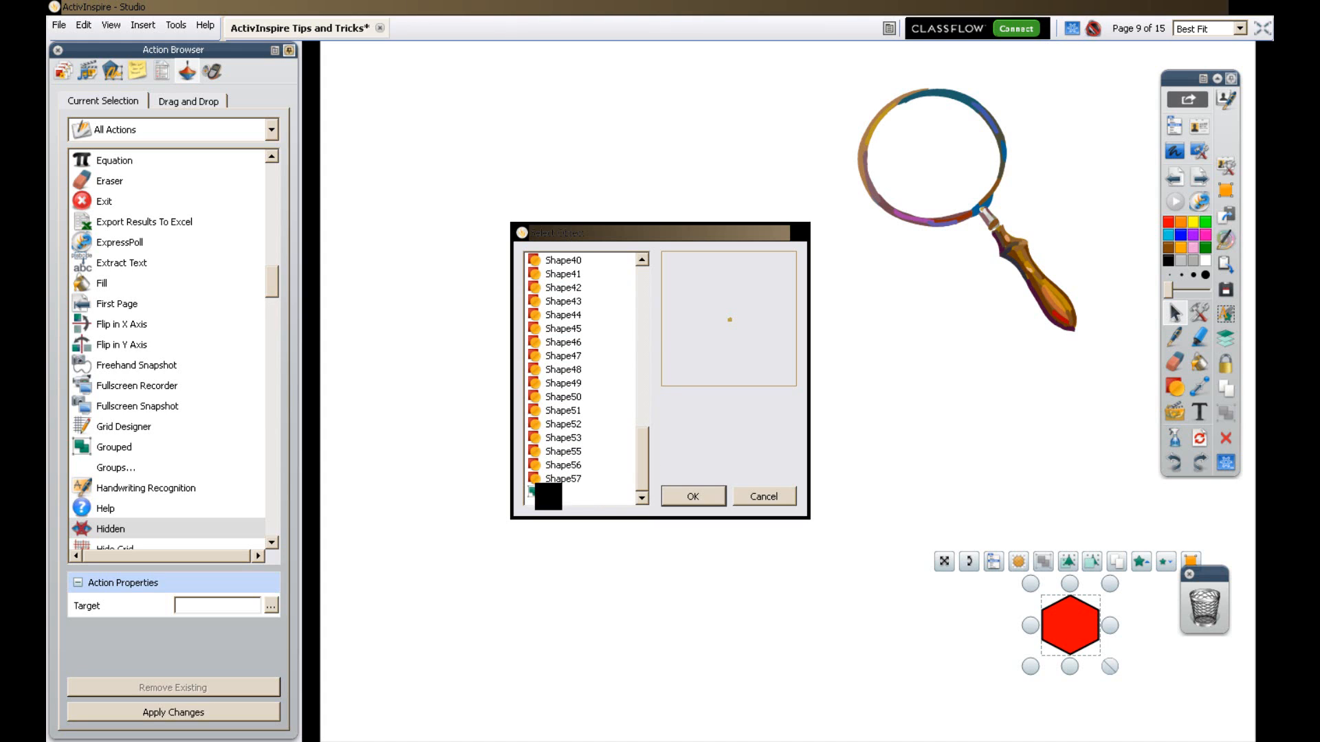
pyautogui.click(577, 491)
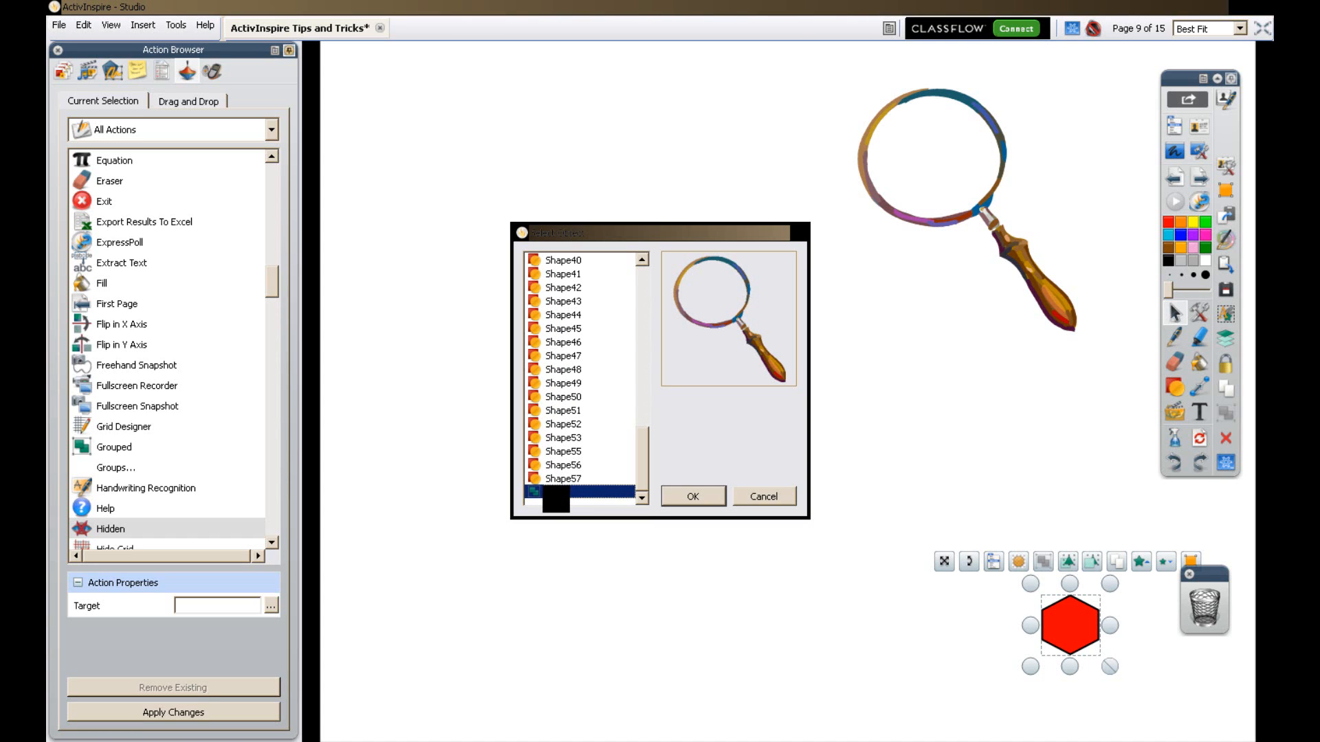
pyautogui.click(691, 495)
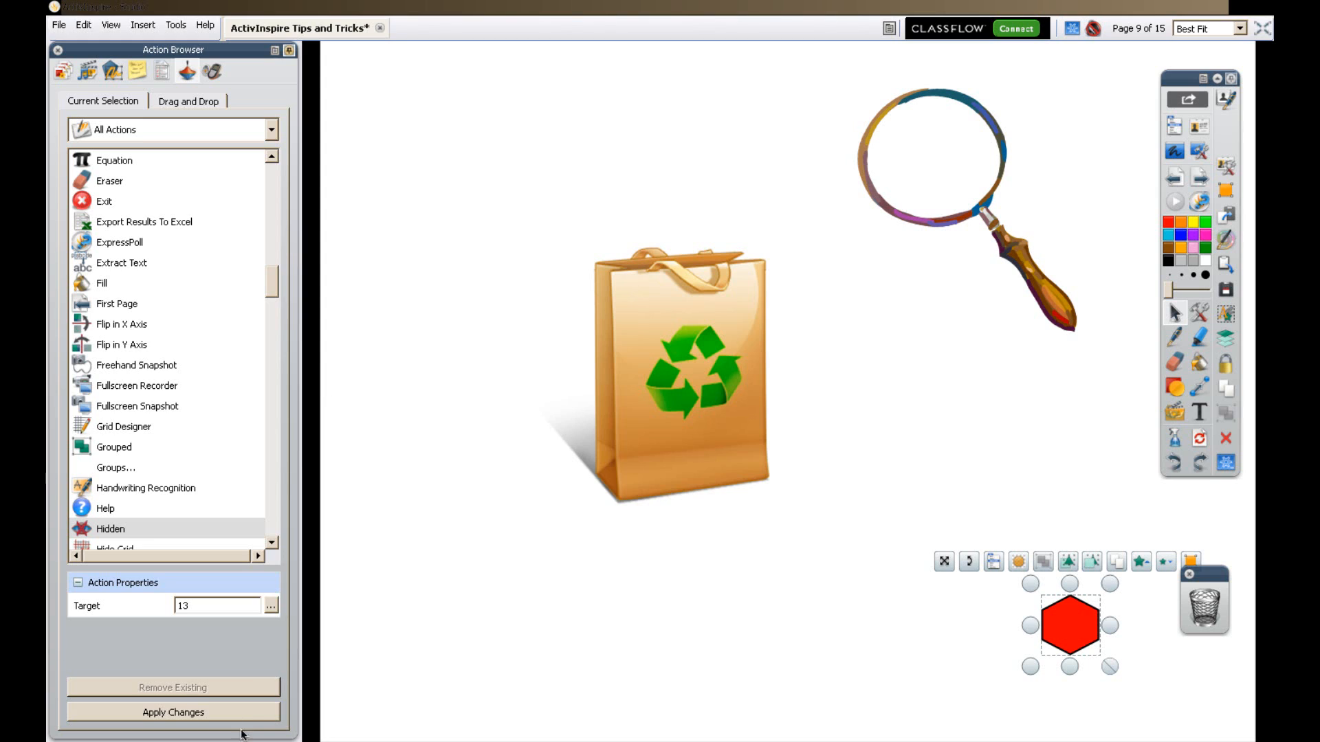
pyautogui.click(201, 715)
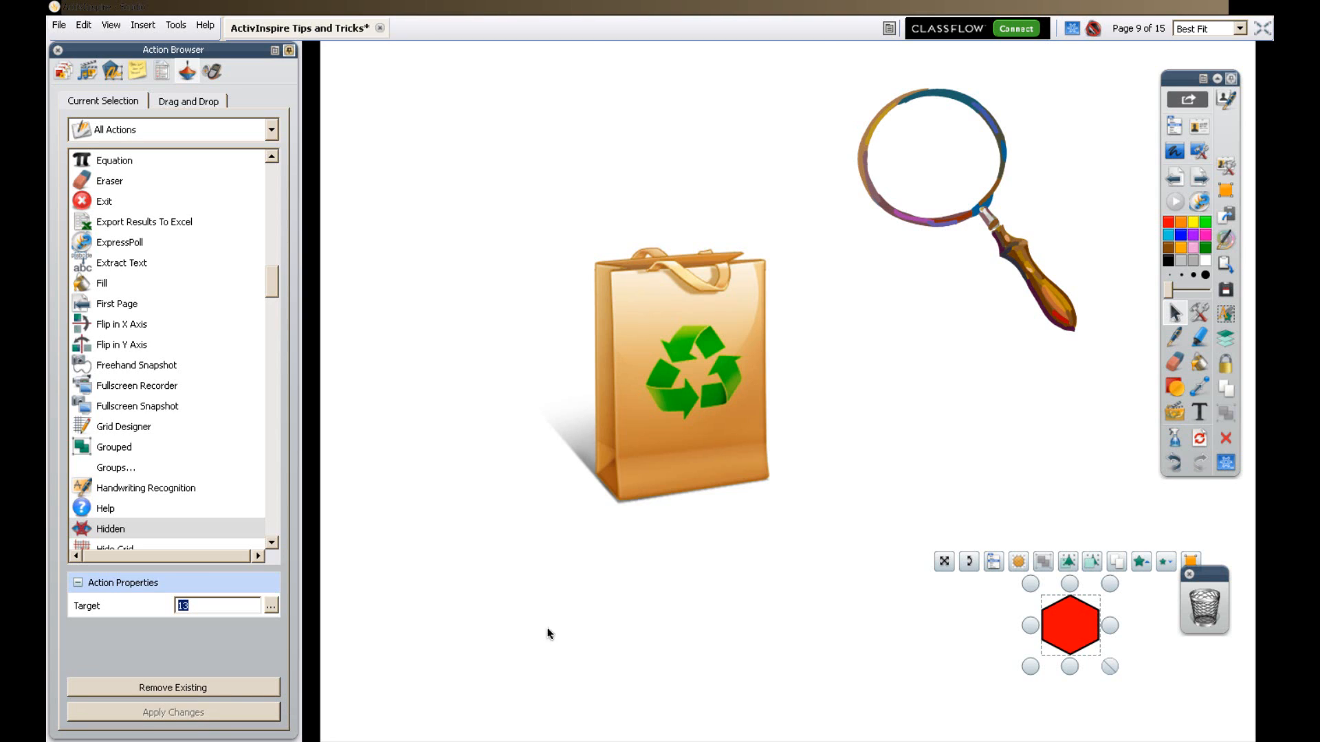
# Test the red hexagon's action by repeatedly hiding and showing the magnifying glass.
pyautogui.click(1069, 629)
pyautogui.click(1069, 631)
pyautogui.click(1069, 630)
pyautogui.click(1070, 631)
pyautogui.click(1071, 631)
pyautogui.click(1070, 631)
pyautogui.click(1070, 631)
pyautogui.click(1071, 631)
# Move the red hexagon slightly upward and trigger its Hidden action again.
pyautogui.click(947, 633)
pyautogui.moveTo(1079, 638)
pyautogui.mouseDown()
pyautogui.moveTo(1024, 640)
pyautogui.moveTo(1082, 643)
pyautogui.moveTo(1076, 617)
pyautogui.mouseUp()
pyautogui.click(1086, 610)
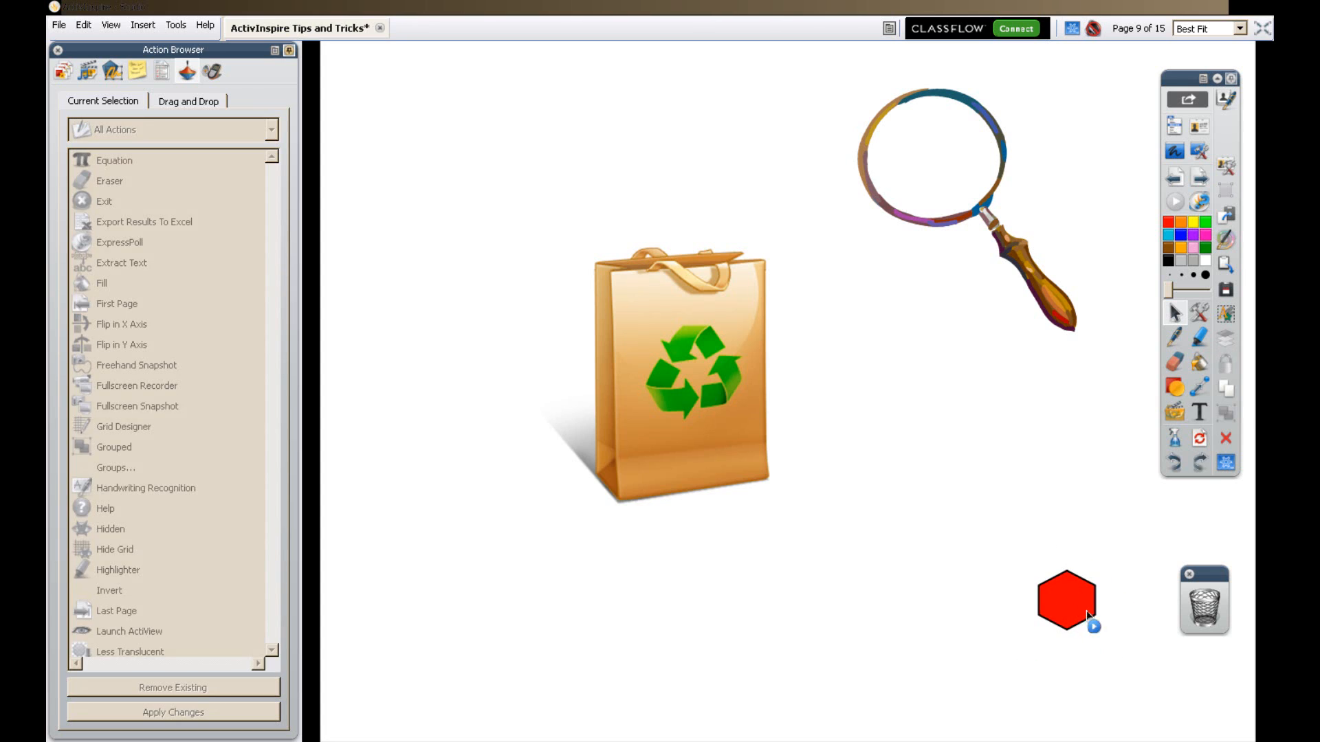
pyautogui.click(1088, 616)
pyautogui.click(1069, 601)
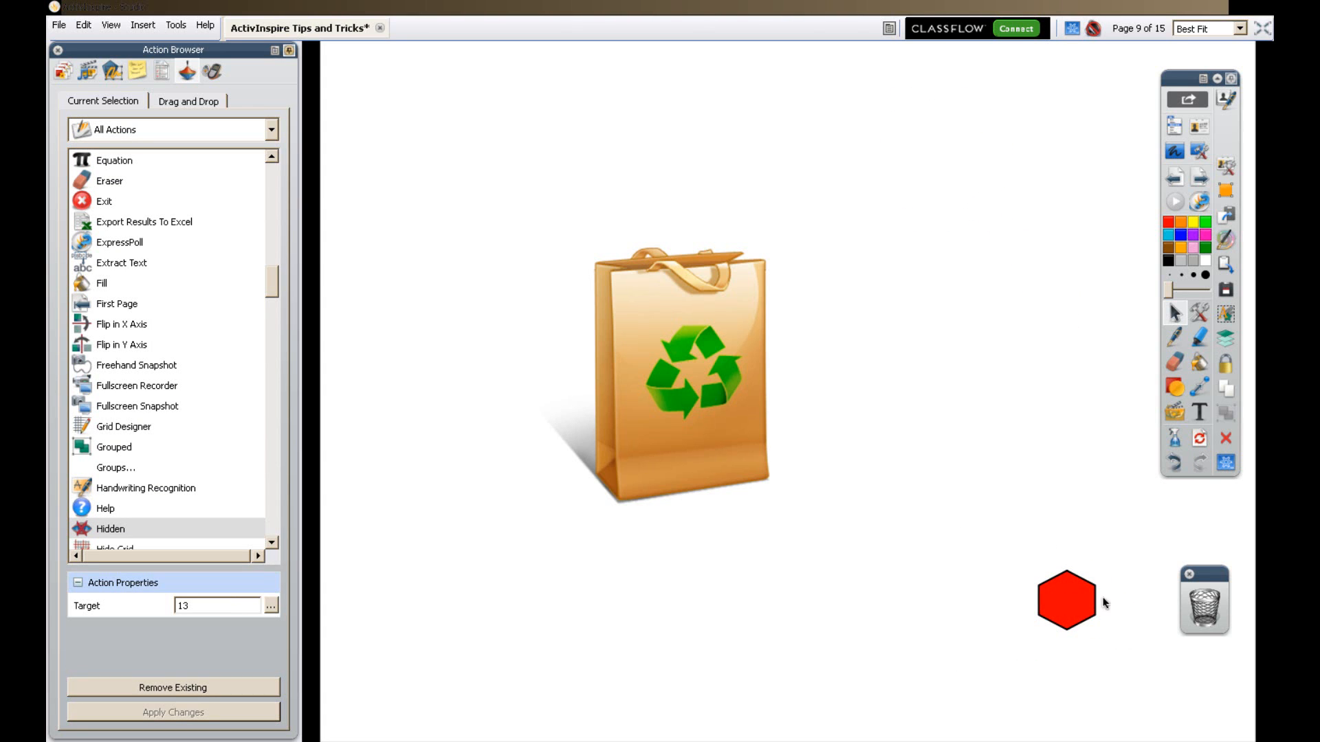
# Lock the red hexagon in place and test that it toggles the magnifying glass.
pyautogui.click(1066, 610)
pyautogui.moveTo(976, 536); pyautogui.dragTo(1160, 671)
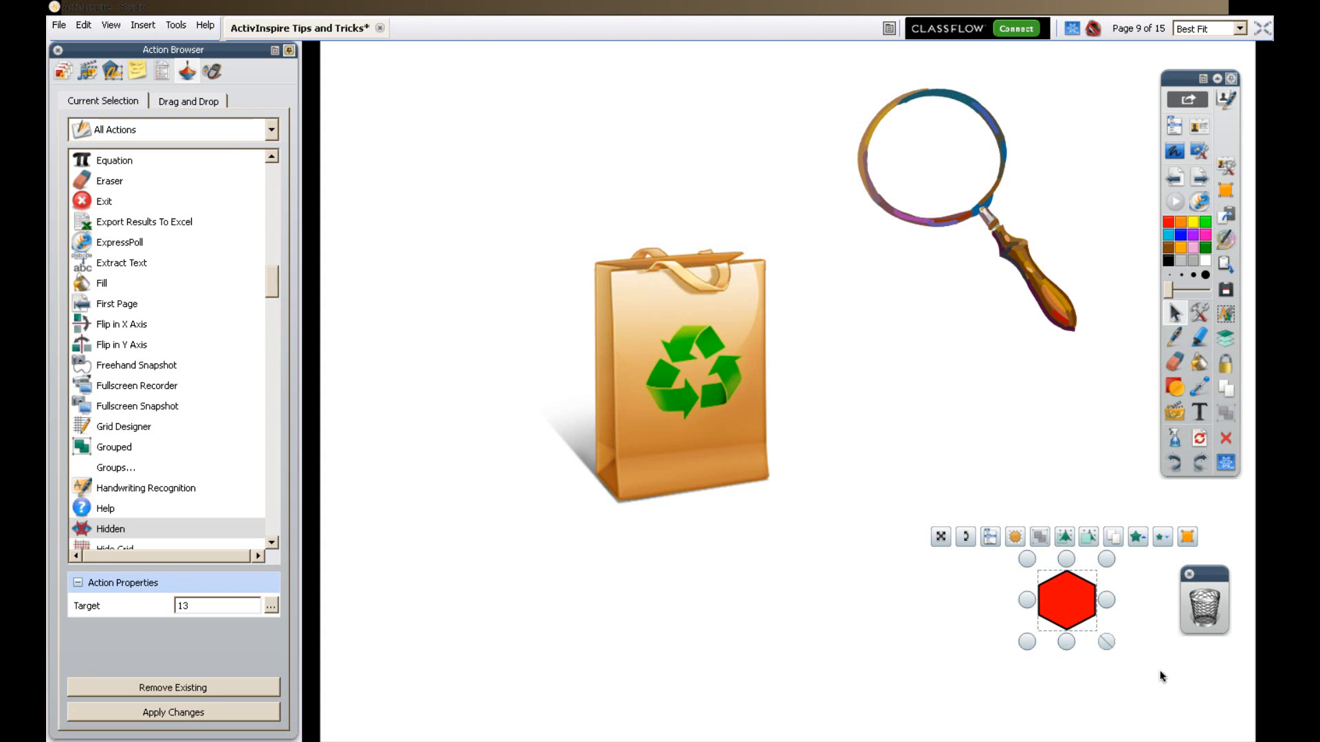
pyautogui.moveTo(988, 537); pyautogui.dragTo(1148, 691)
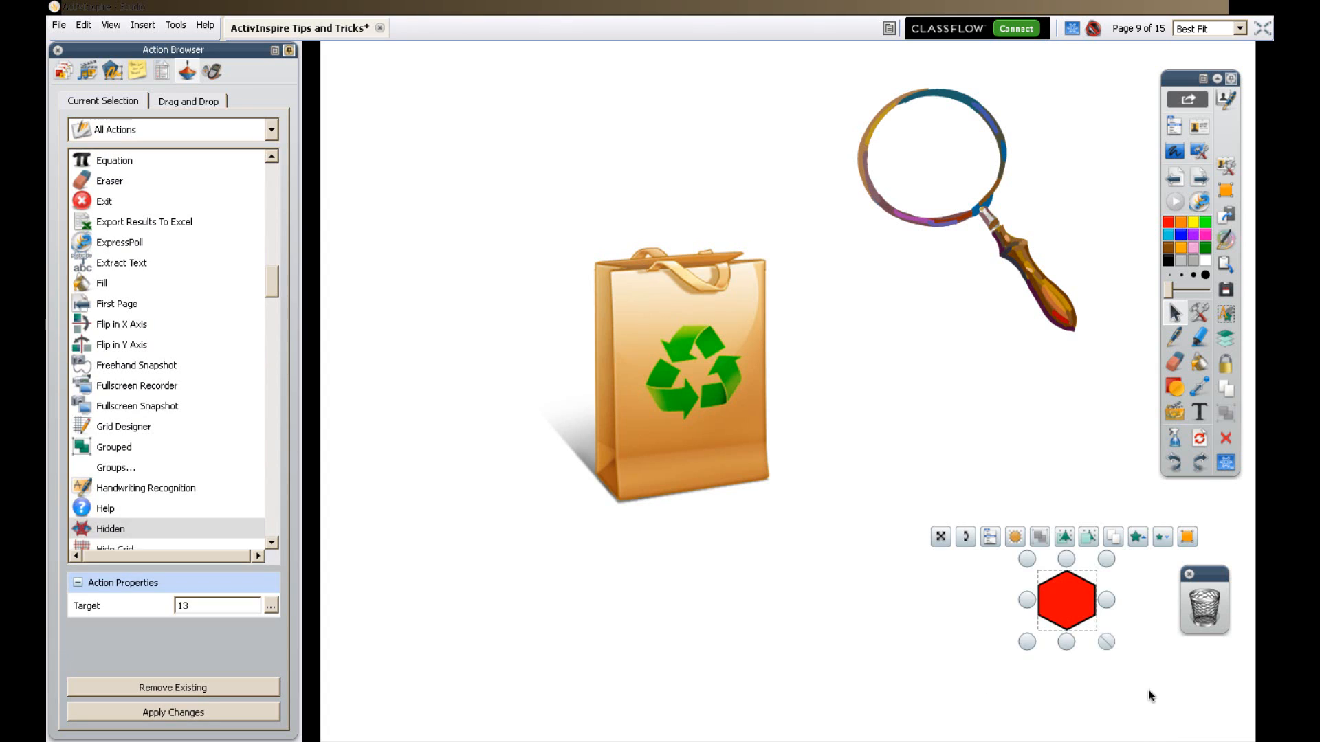
pyautogui.rightClick(1072, 603)
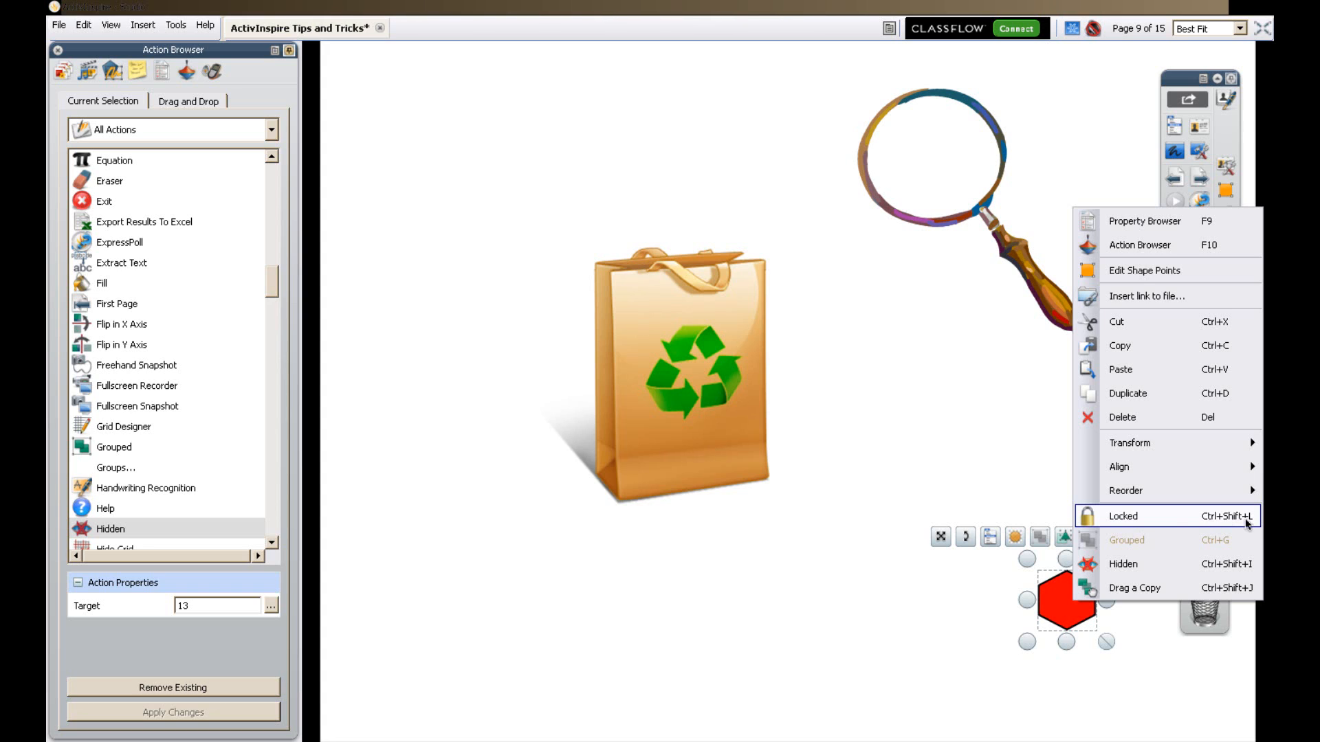
pyautogui.click(1166, 520)
pyautogui.click(1065, 607)
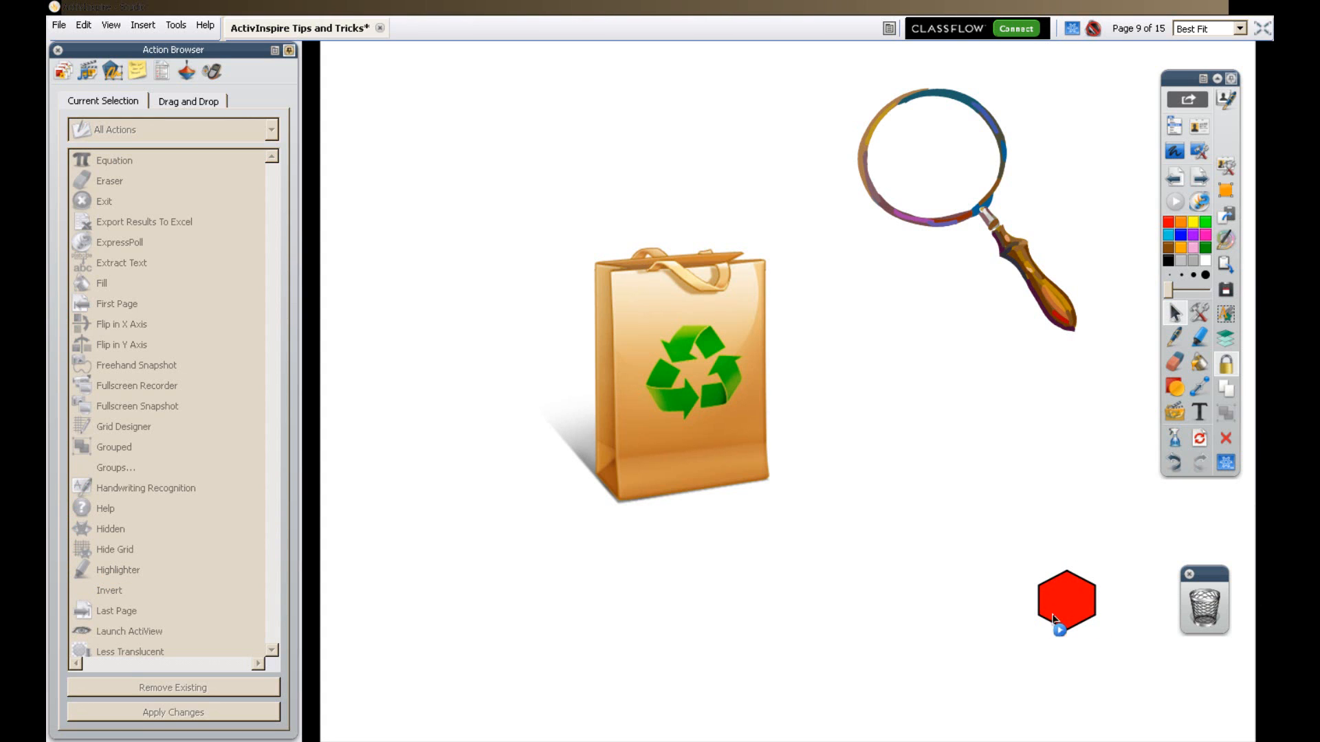
pyautogui.click(1065, 608)
pyautogui.click(1066, 607)
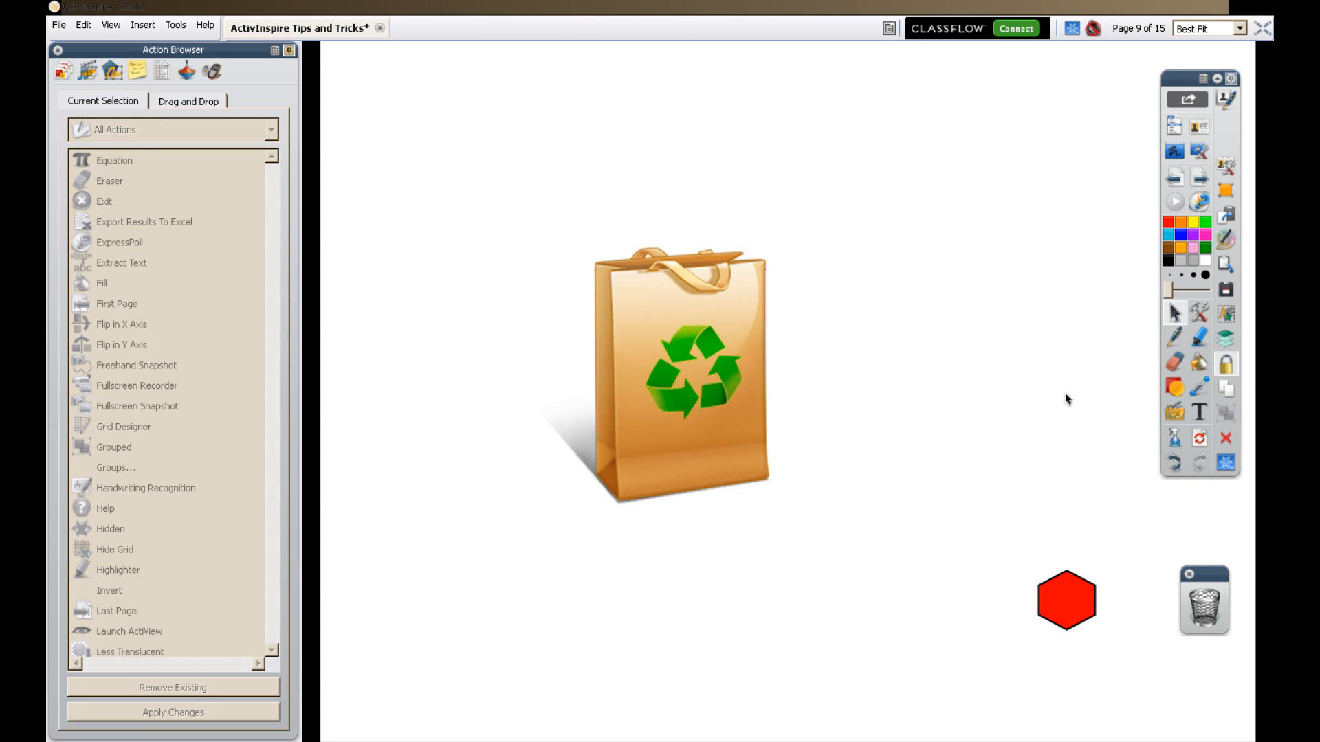
# Turn on Design Mode, shift the locked hexagon slightly down and to the left, and turn Design Mode off.
pyautogui.click(1075, 30)
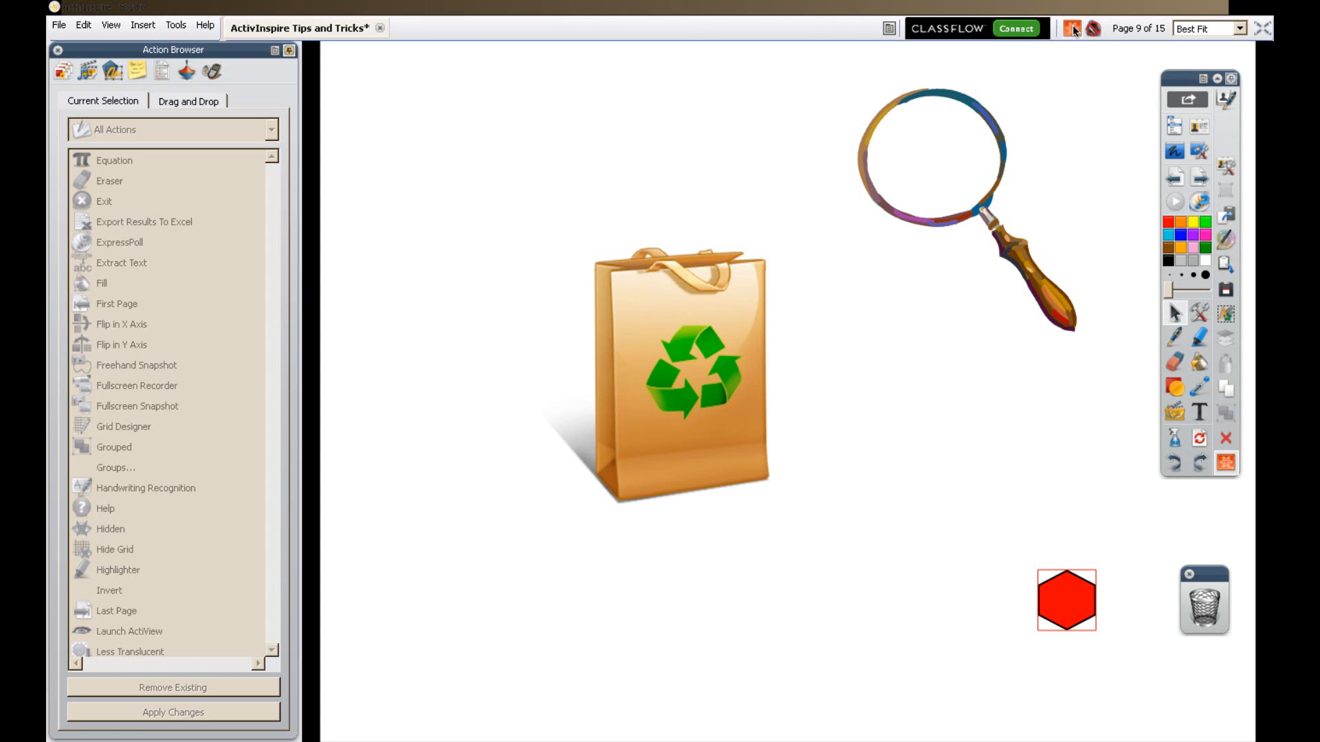
pyautogui.moveTo(1075, 611)
pyautogui.mouseDown()
pyautogui.moveTo(1056, 597)
pyautogui.moveTo(1026, 612)
pyautogui.moveTo(1084, 616)
pyautogui.moveTo(1022, 615)
pyautogui.moveTo(1026, 627)
pyautogui.moveTo(1077, 611)
pyautogui.moveTo(1027, 585)
pyautogui.moveTo(1091, 640)
pyautogui.moveTo(1029, 593)
pyautogui.moveTo(1064, 611)
pyautogui.moveTo(1050, 617)
pyautogui.moveTo(1100, 631)
pyautogui.moveTo(1071, 613)
pyautogui.mouseUp()
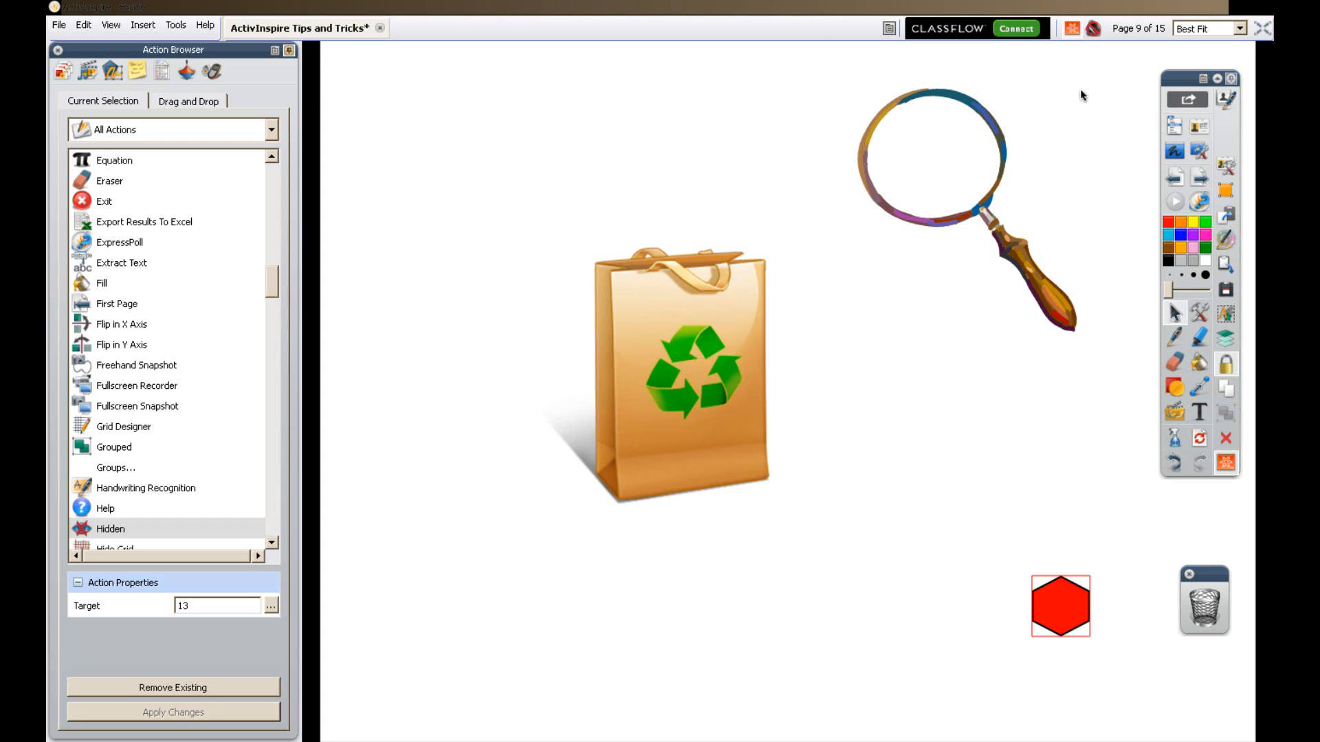
pyautogui.click(1071, 29)
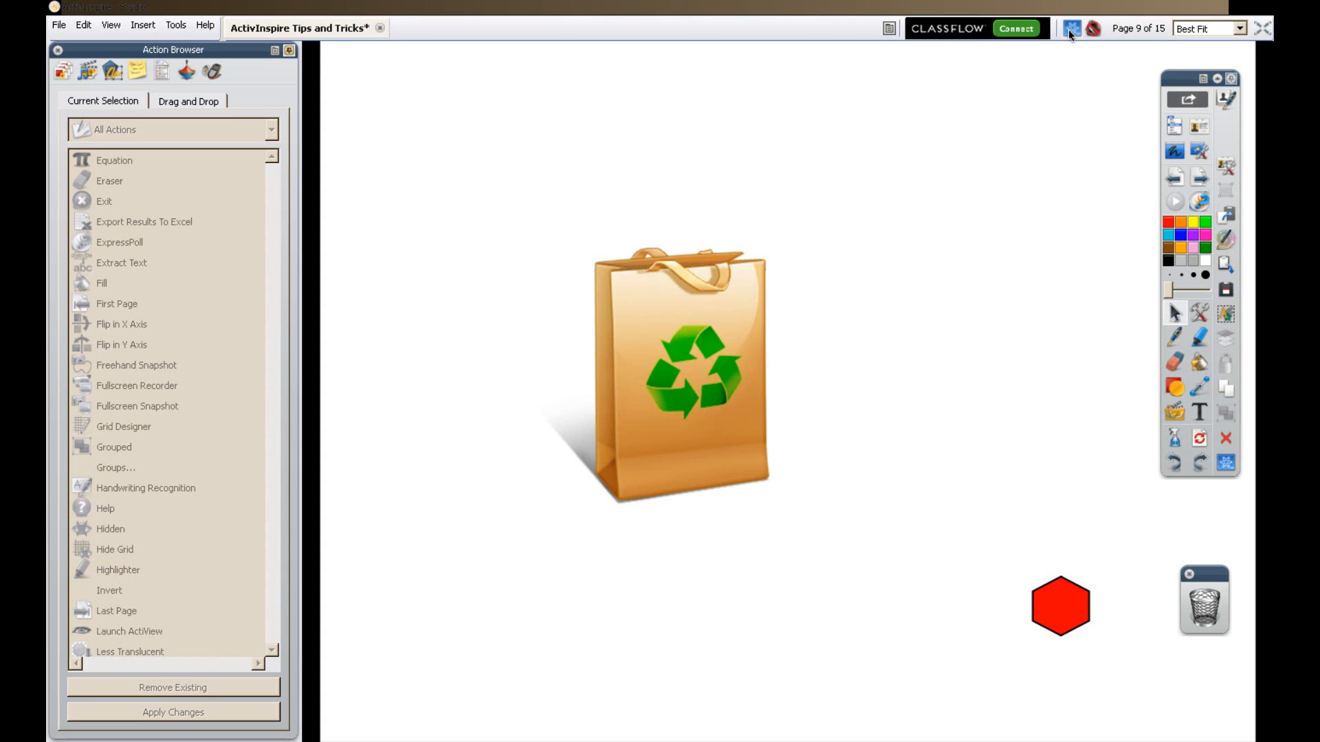
# Test the locked hexagon by toggling the magnifying glass several times, leaving it hidden.
pyautogui.click(1059, 608)
pyautogui.click(1059, 608)
pyautogui.click(1059, 607)
pyautogui.click(1059, 607)
pyautogui.click(1061, 610)
pyautogui.click(1061, 611)
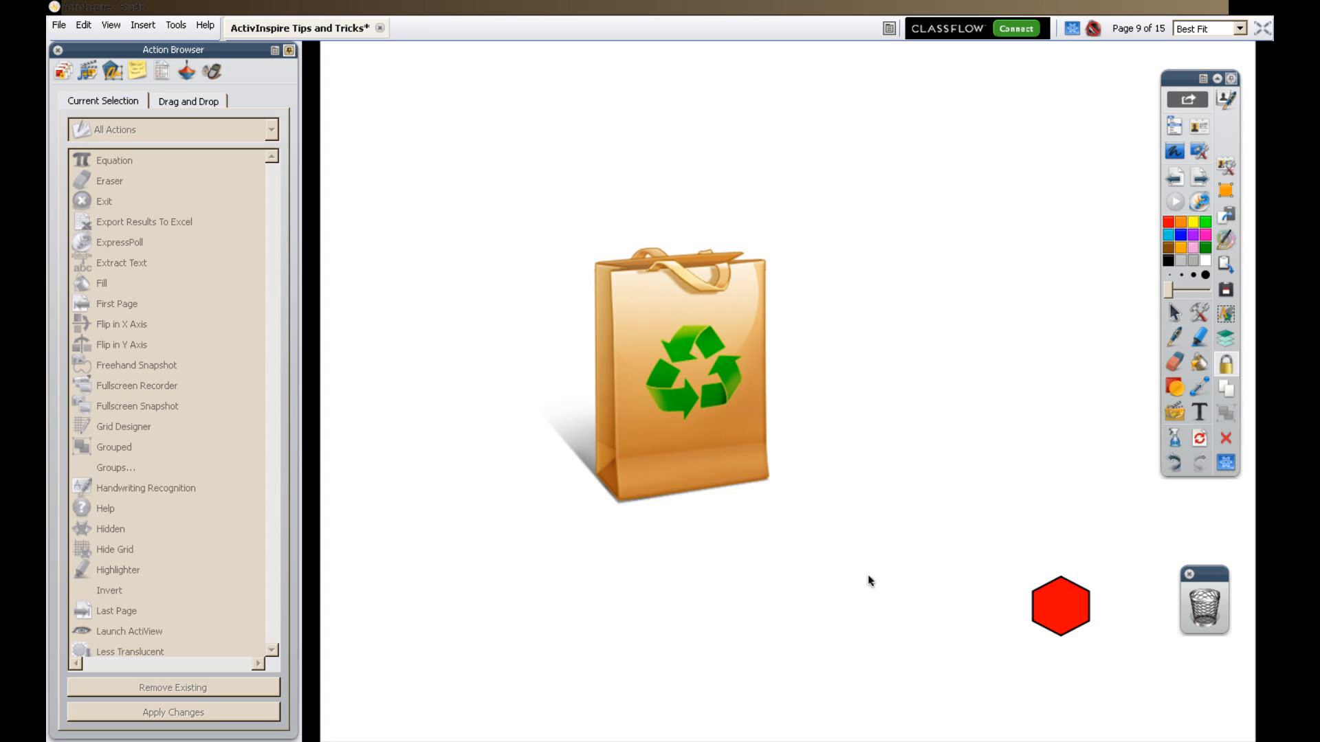
# Draw a small dark green circle with a black outline on the page between the shopping bag and the red hexagon.
pyautogui.click(1176, 388)
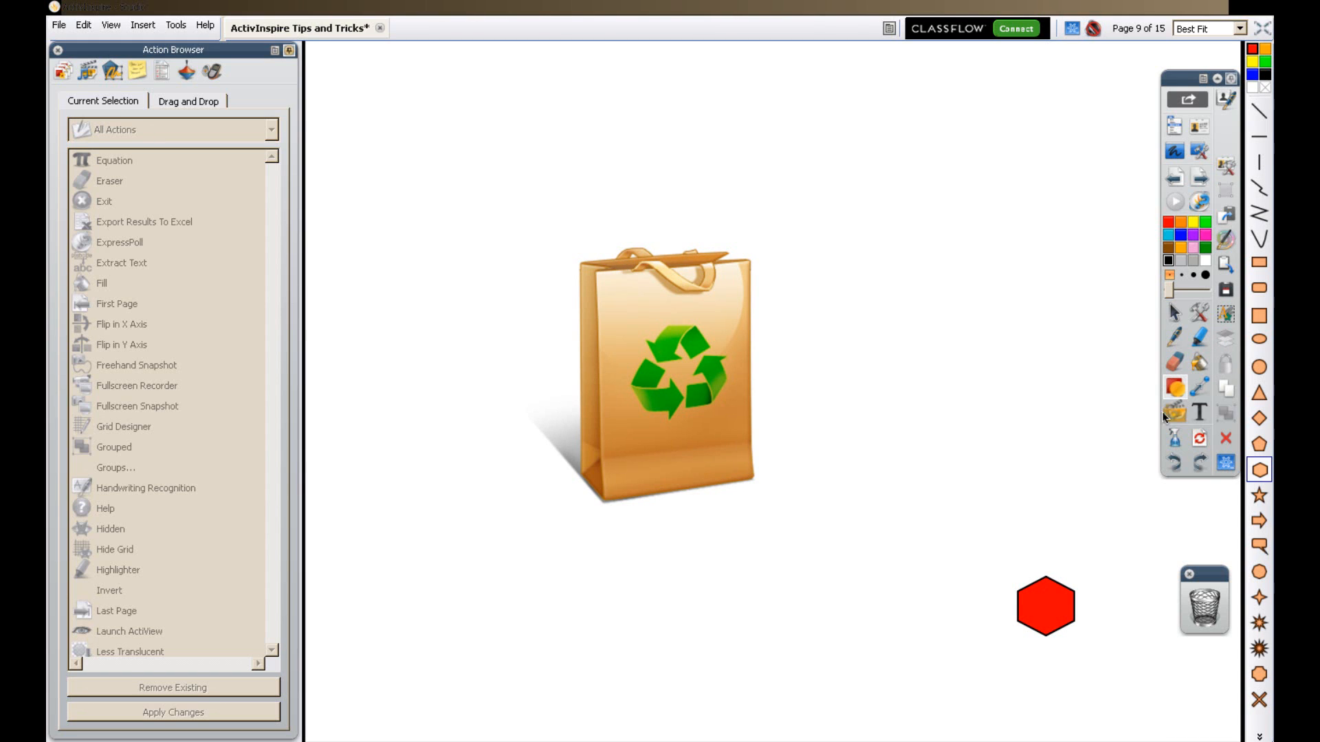
pyautogui.click(1261, 377)
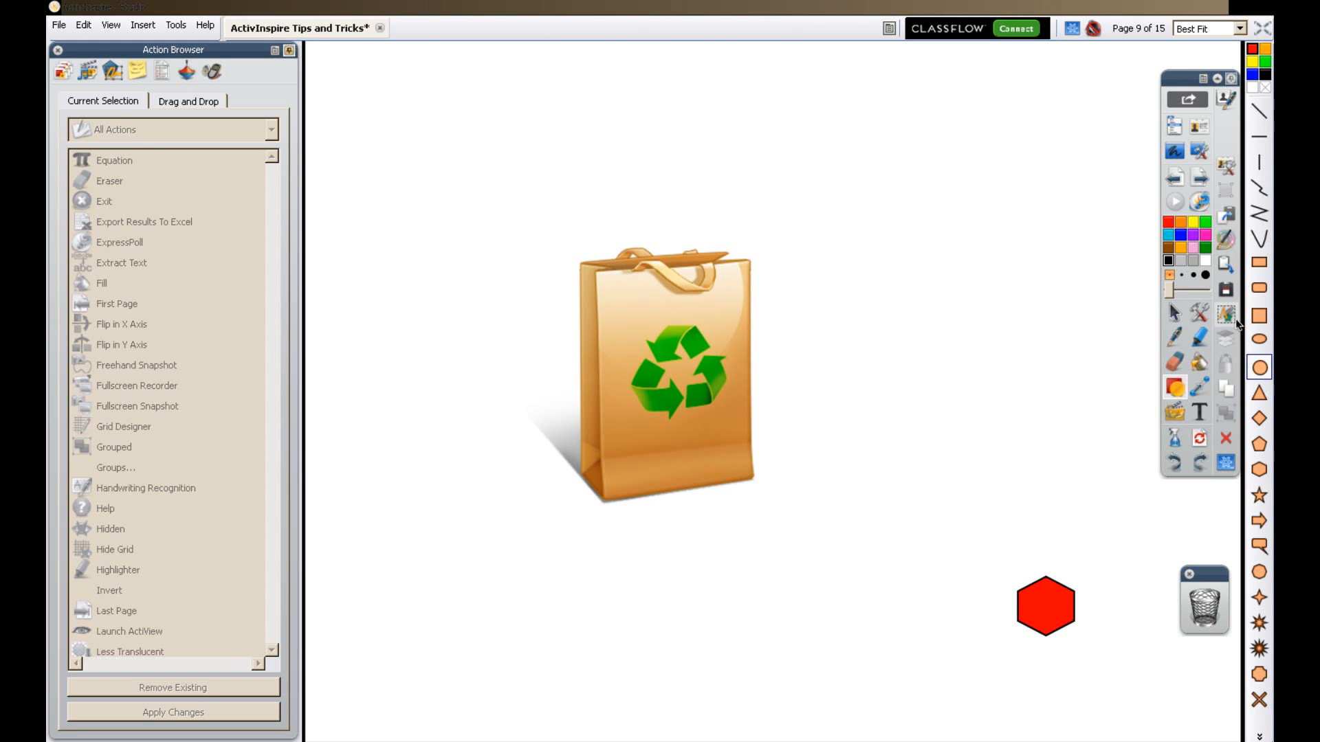
pyautogui.click(1205, 248)
pyautogui.moveTo(1206, 83); pyautogui.dragTo(1046, 102)
pyautogui.rightClick(1045, 256)
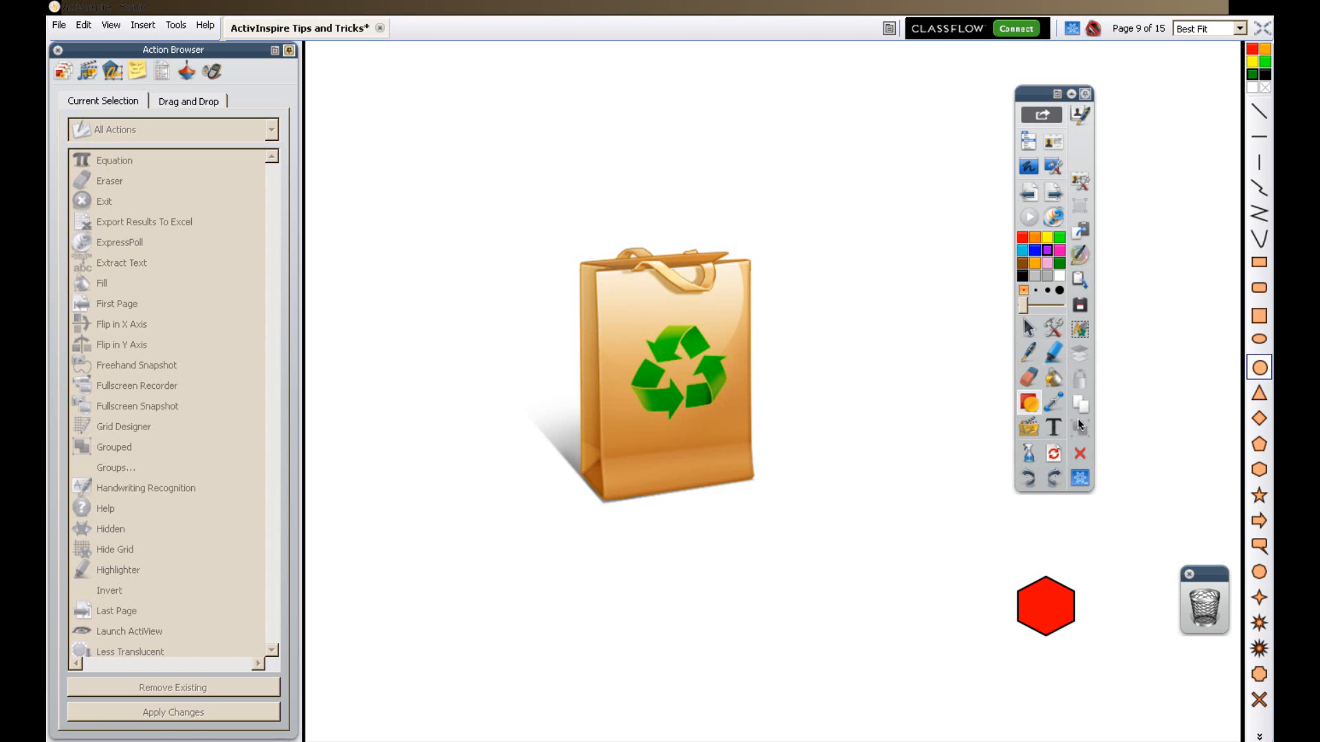
pyautogui.moveTo(1039, 102); pyautogui.dragTo(1166, 81)
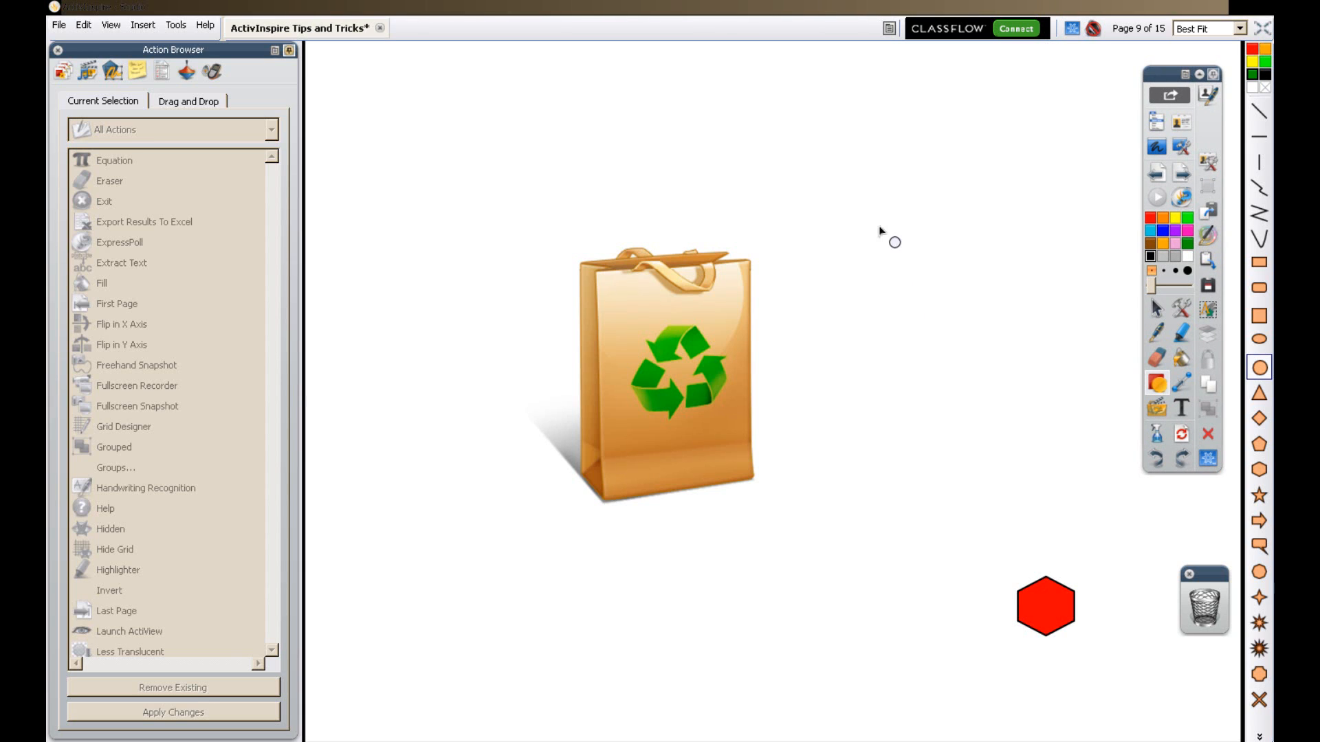
pyautogui.moveTo(884, 422); pyautogui.dragTo(914, 452)
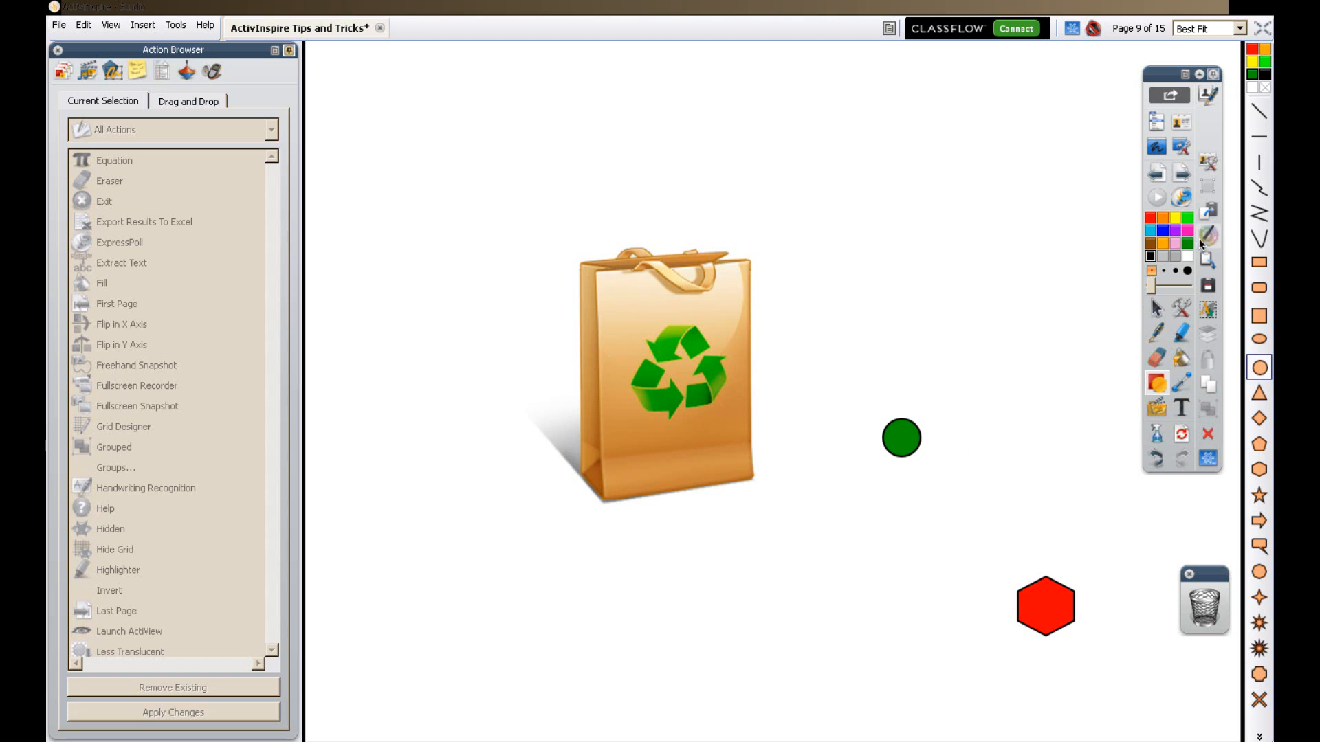
# Draw a matching bright green circle just beside the dark green one.
pyautogui.click(1266, 63)
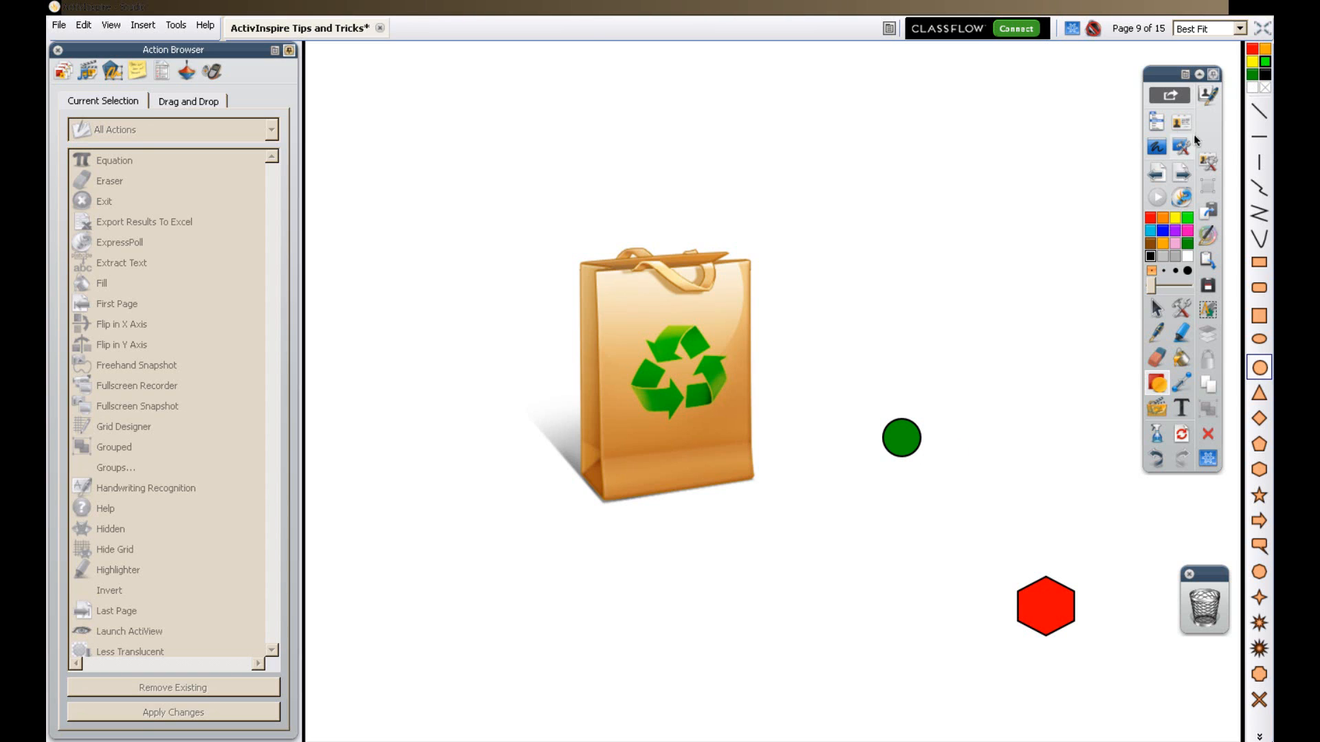
pyautogui.moveTo(936, 424)
pyautogui.mouseDown()
pyautogui.moveTo(984, 474)
pyautogui.moveTo(976, 465)
pyautogui.mouseUp()
pyautogui.click(1157, 309)
pyautogui.moveTo(966, 450); pyautogui.dragTo(974, 448)
pyautogui.hotkey('ctrl', 'z')
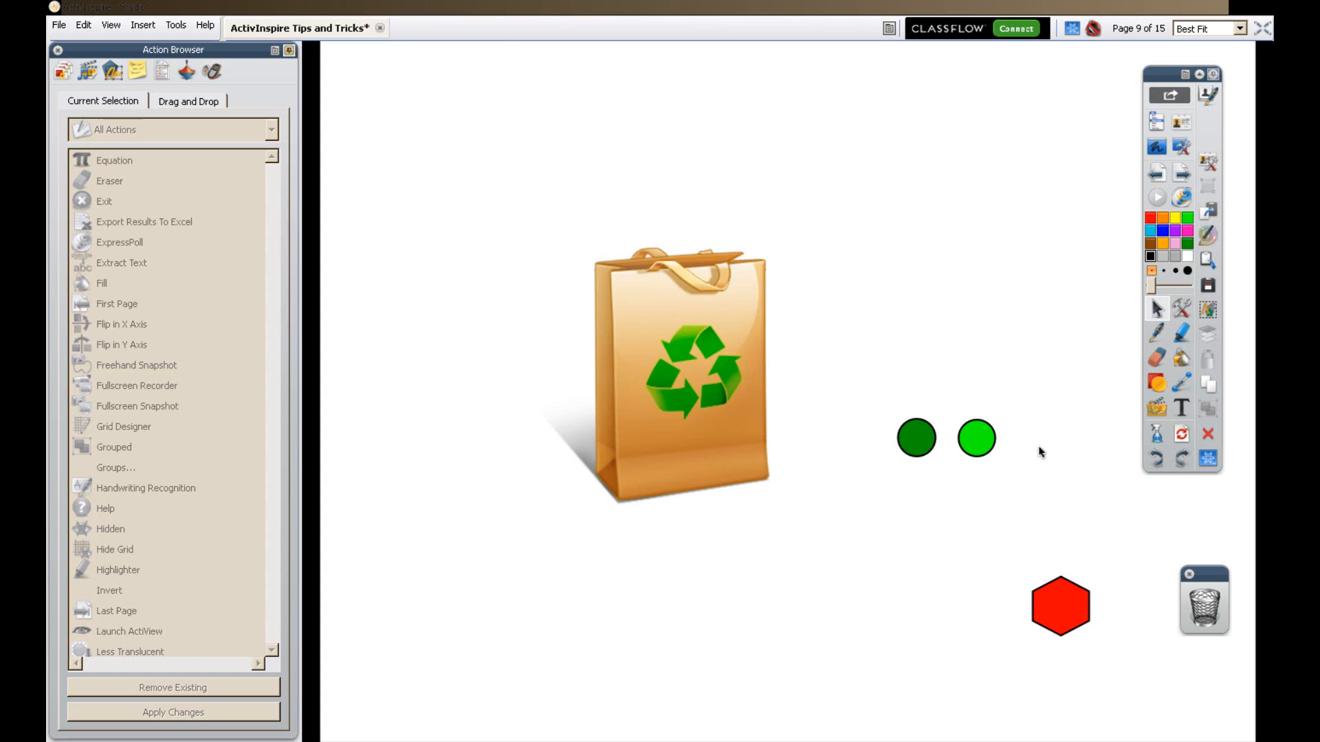
# Select the dark green circle and choose the Translucency action for it.
pyautogui.click(919, 442)
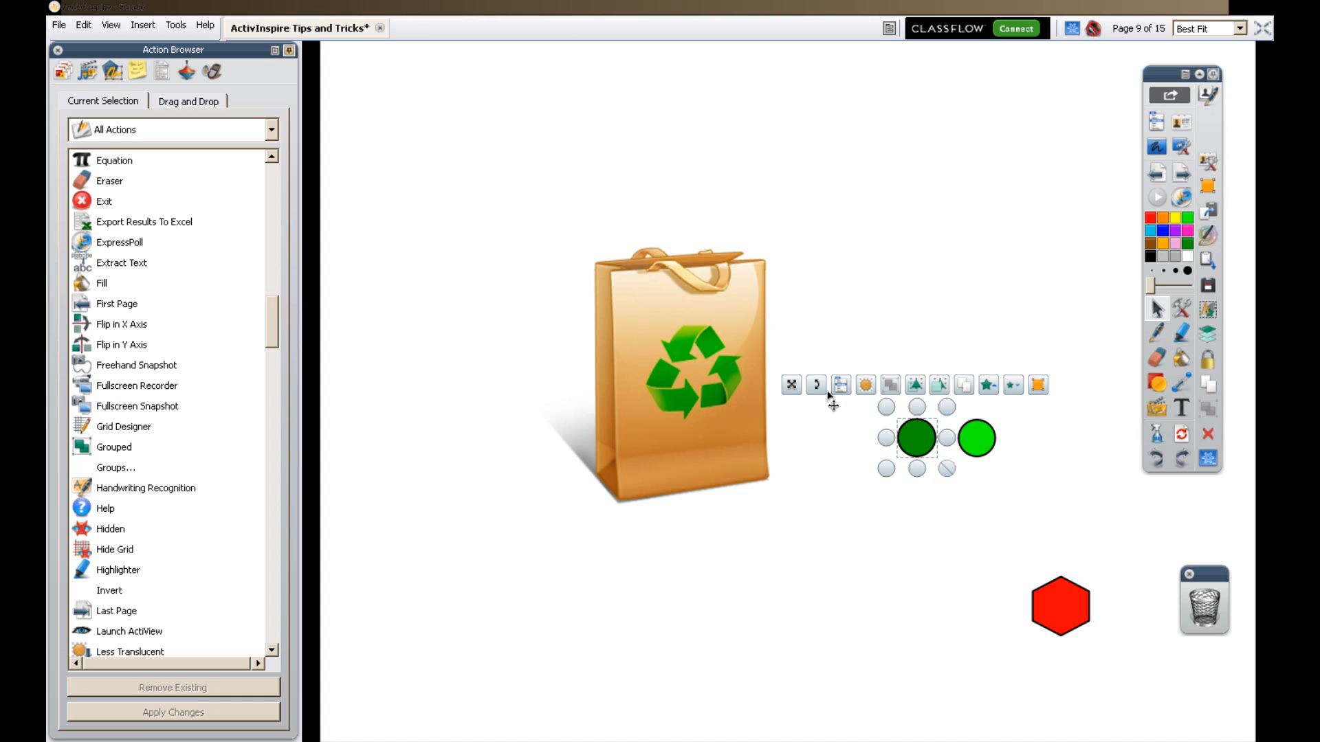
pyautogui.click(866, 524)
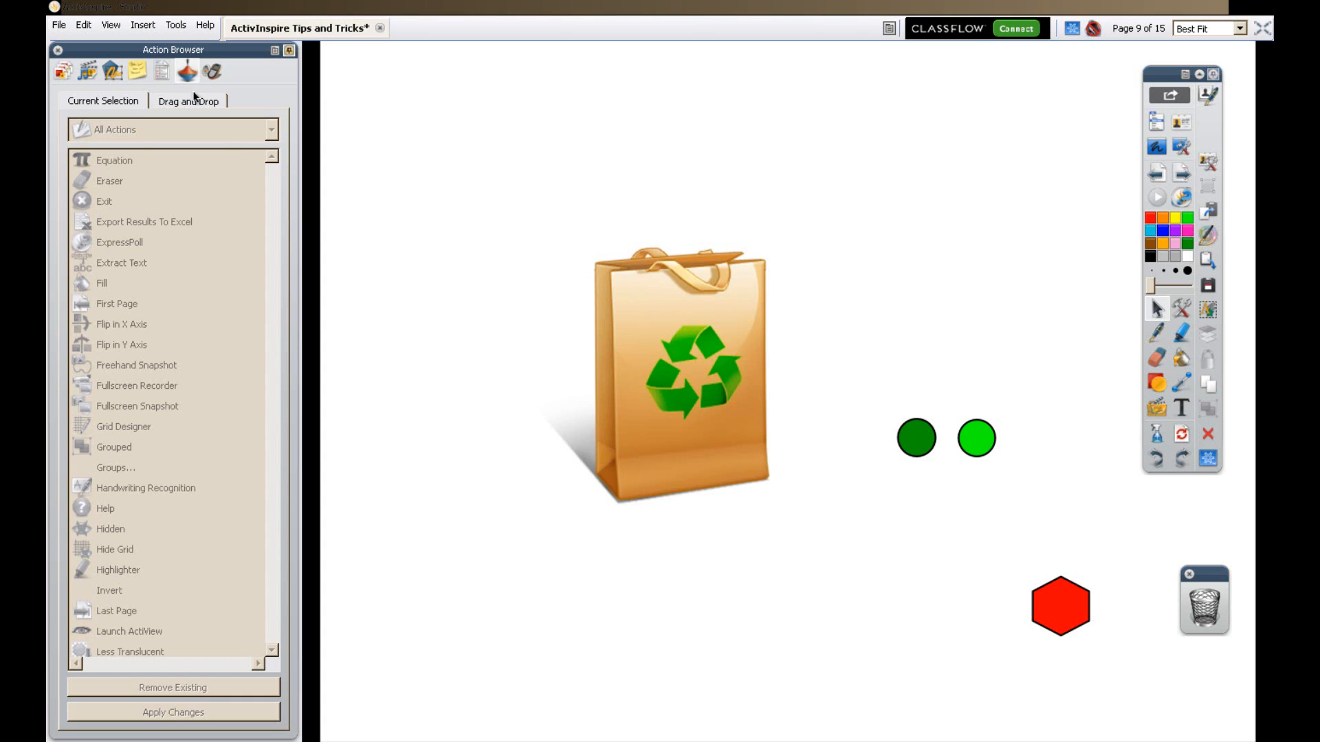
pyautogui.click(926, 446)
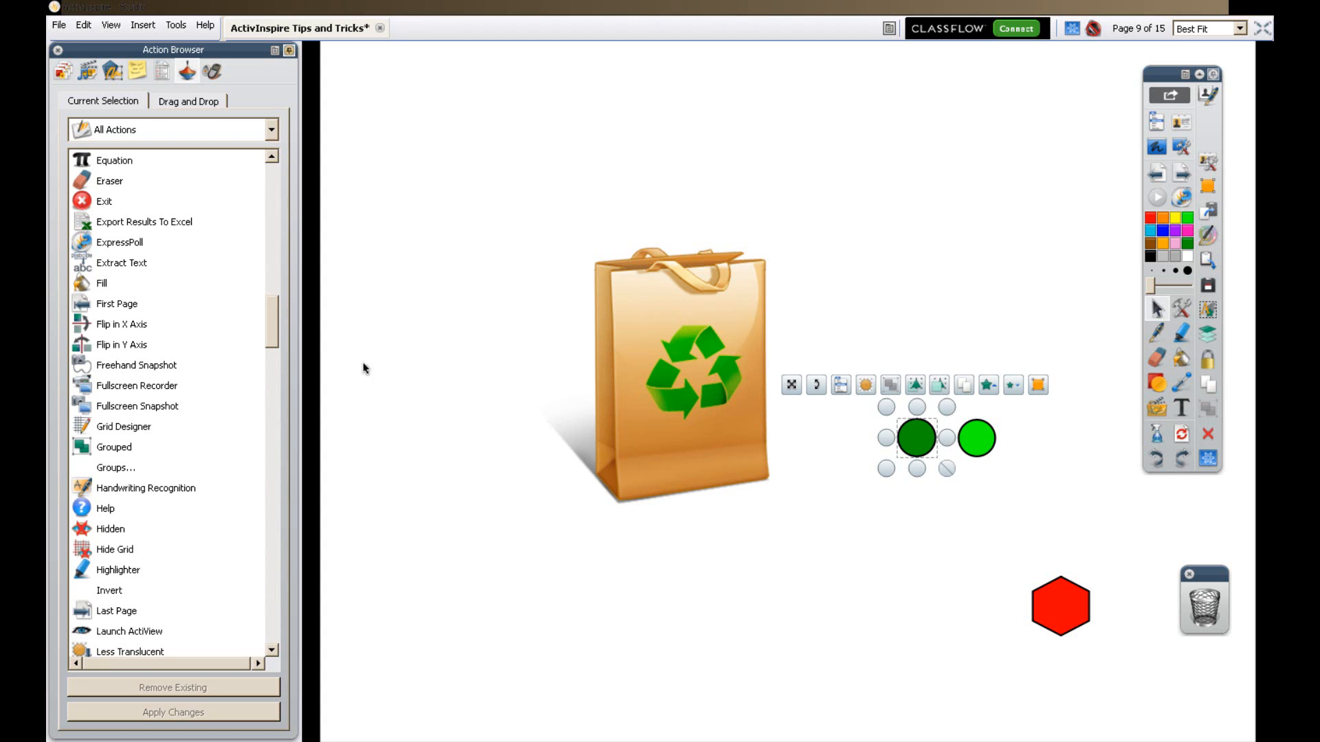
pyautogui.moveTo(272, 327); pyautogui.dragTo(282, 624)
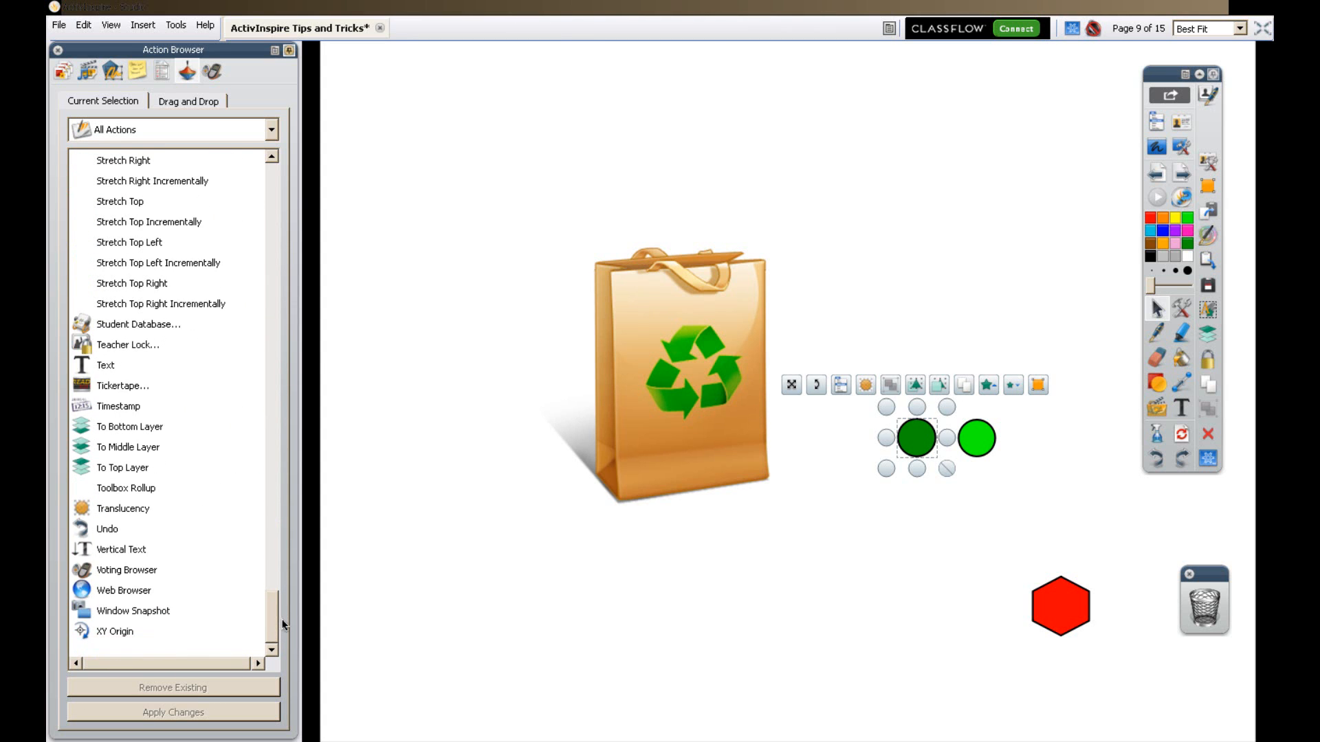
pyautogui.click(124, 508)
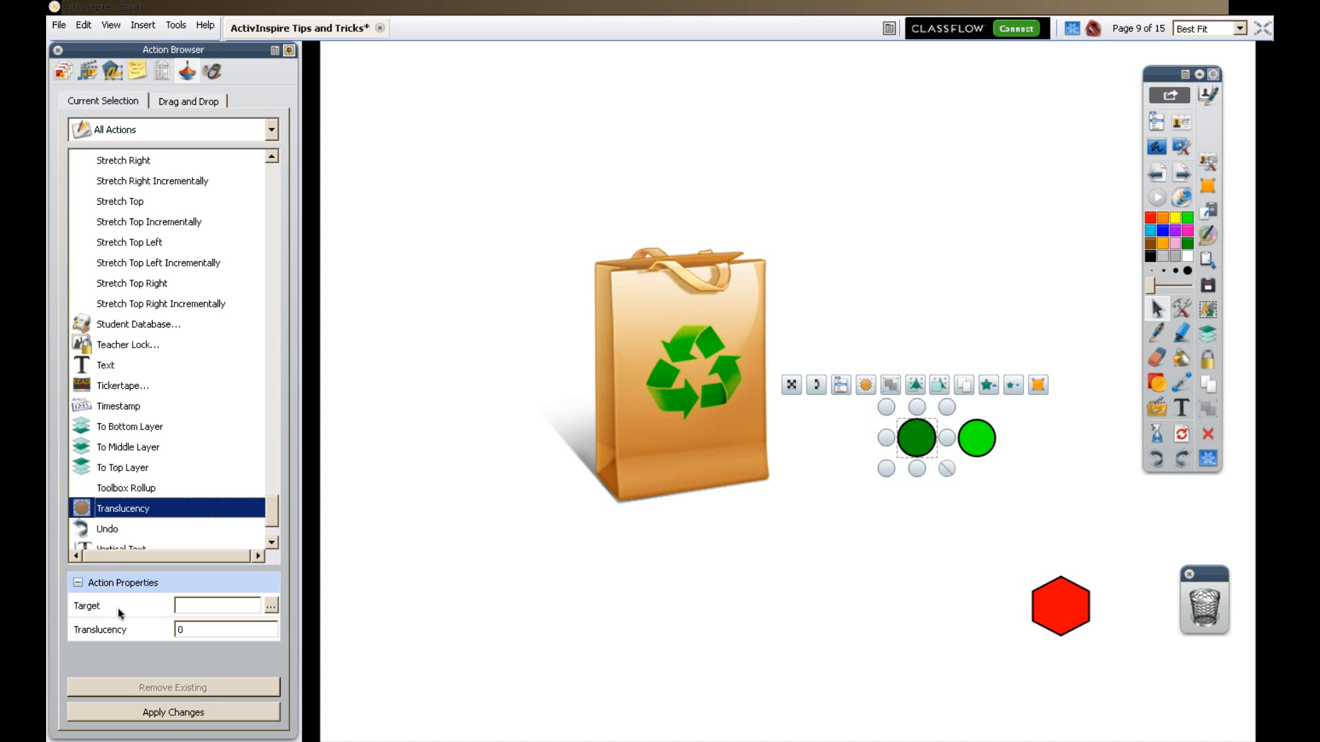
# Open the action's target list and compare the object previews, including Image2 and Image3, with the bag on the page.
pyautogui.click(271, 606)
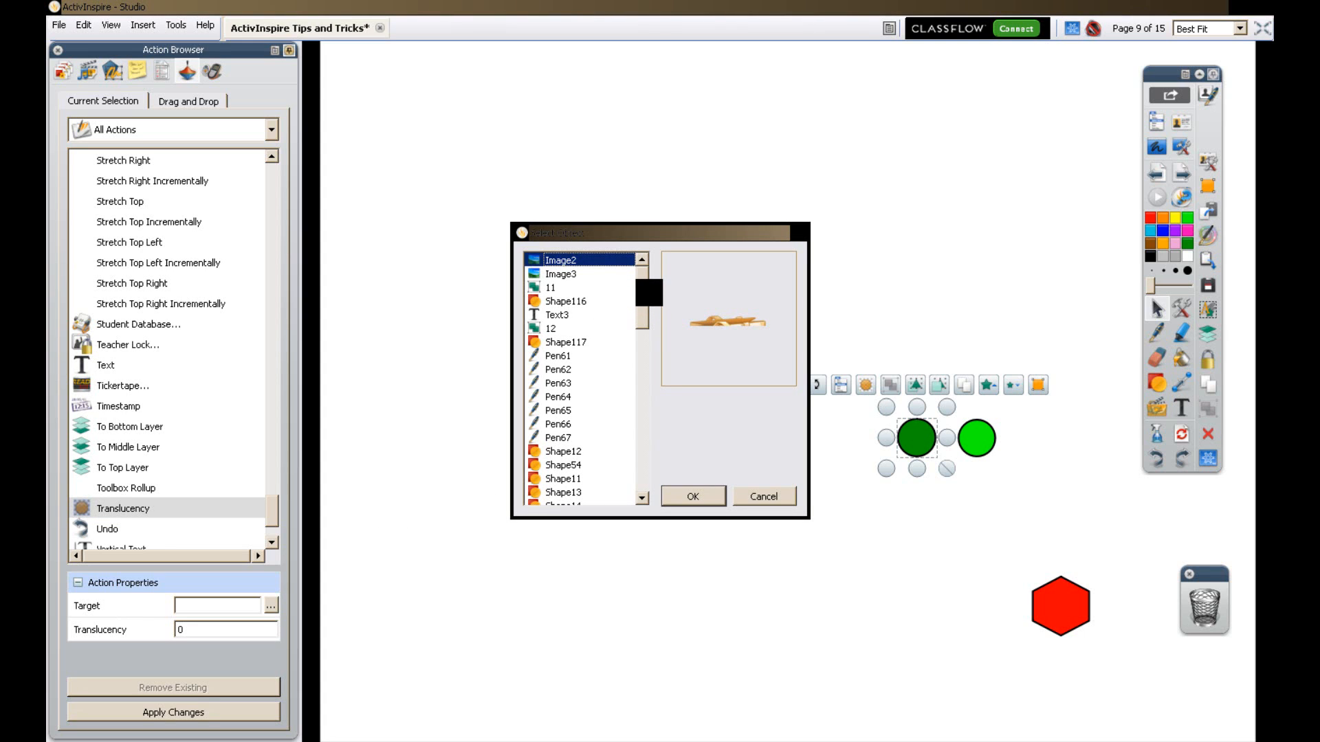
pyautogui.moveTo(649, 293)
pyautogui.mouseDown()
pyautogui.moveTo(646, 485)
pyautogui.moveTo(649, 271)
pyautogui.mouseUp()
pyautogui.click(562, 275)
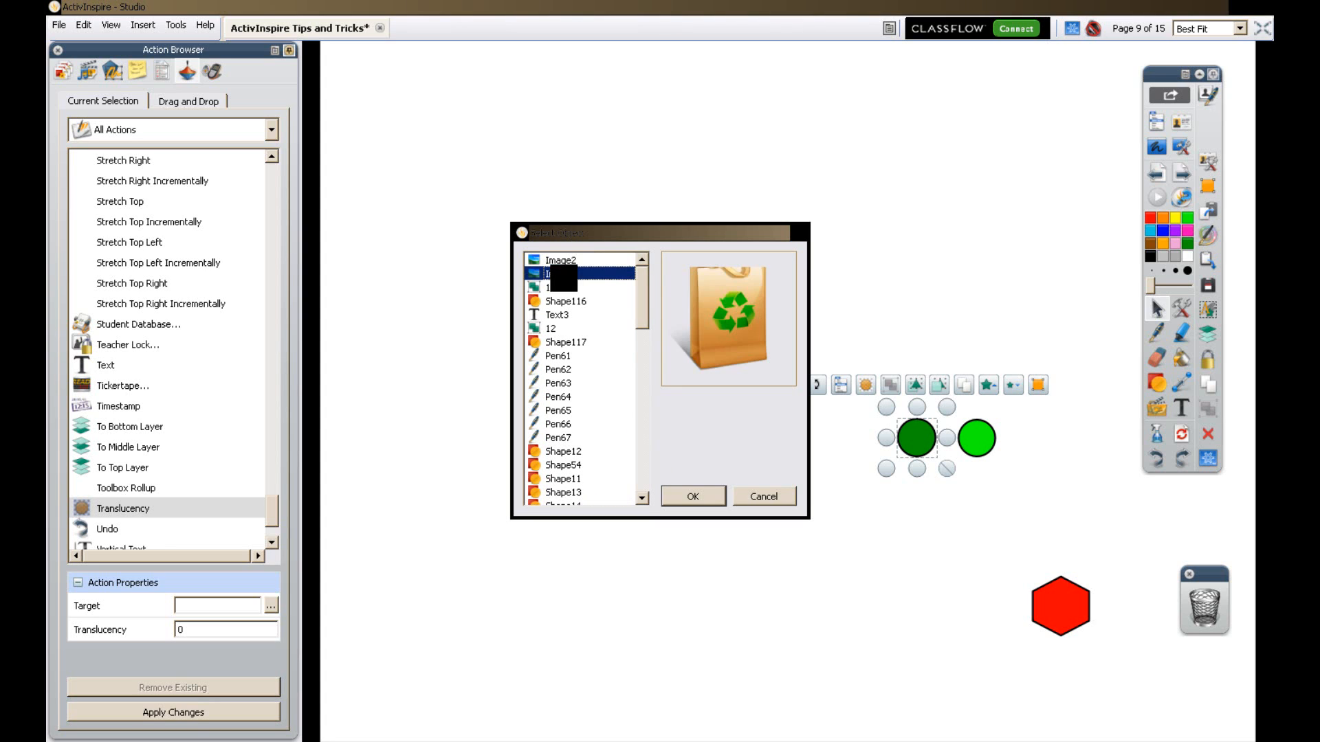
pyautogui.click(550, 287)
pyautogui.click(550, 300)
pyautogui.click(550, 316)
pyautogui.click(550, 327)
pyautogui.click(551, 343)
pyautogui.click(553, 301)
pyautogui.click(553, 274)
pyautogui.click(598, 260)
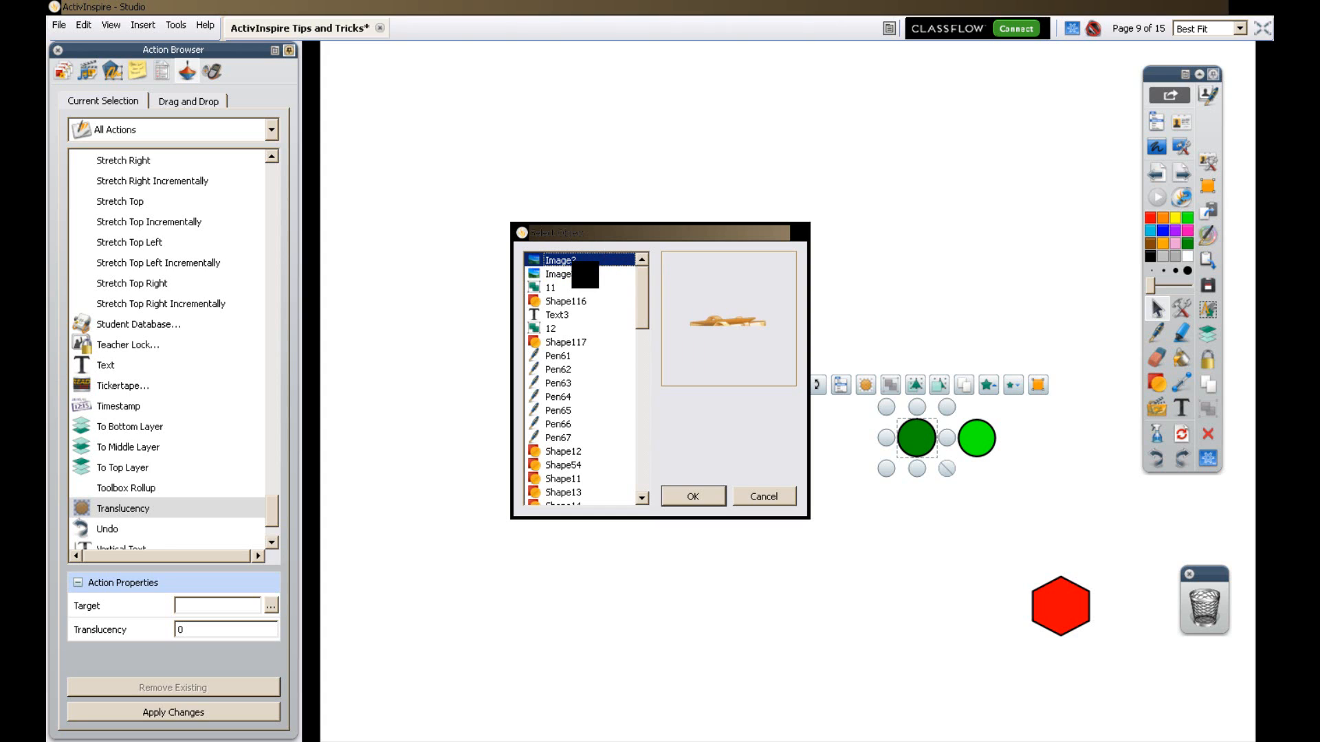
pyautogui.click(571, 274)
pyautogui.click(574, 260)
pyautogui.moveTo(596, 255); pyautogui.dragTo(658, 407)
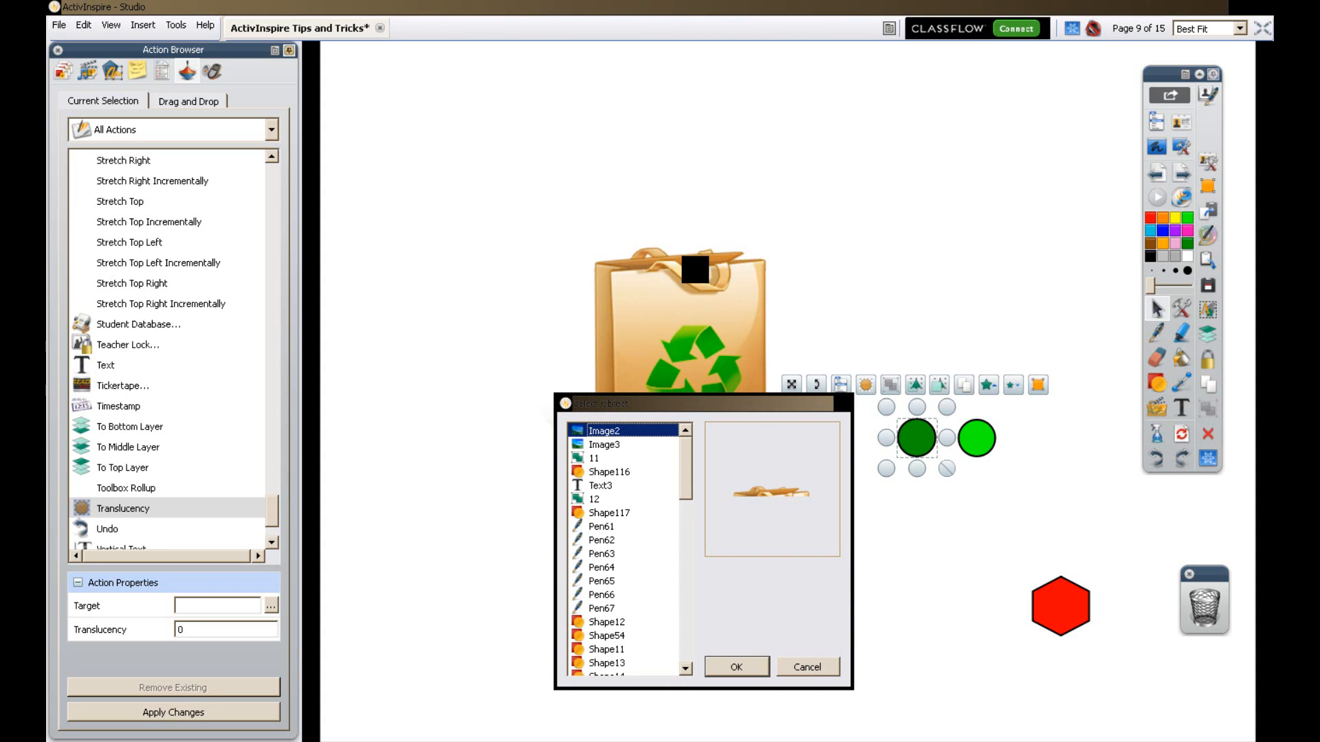
pyautogui.moveTo(721, 410); pyautogui.dragTo(541, 123)
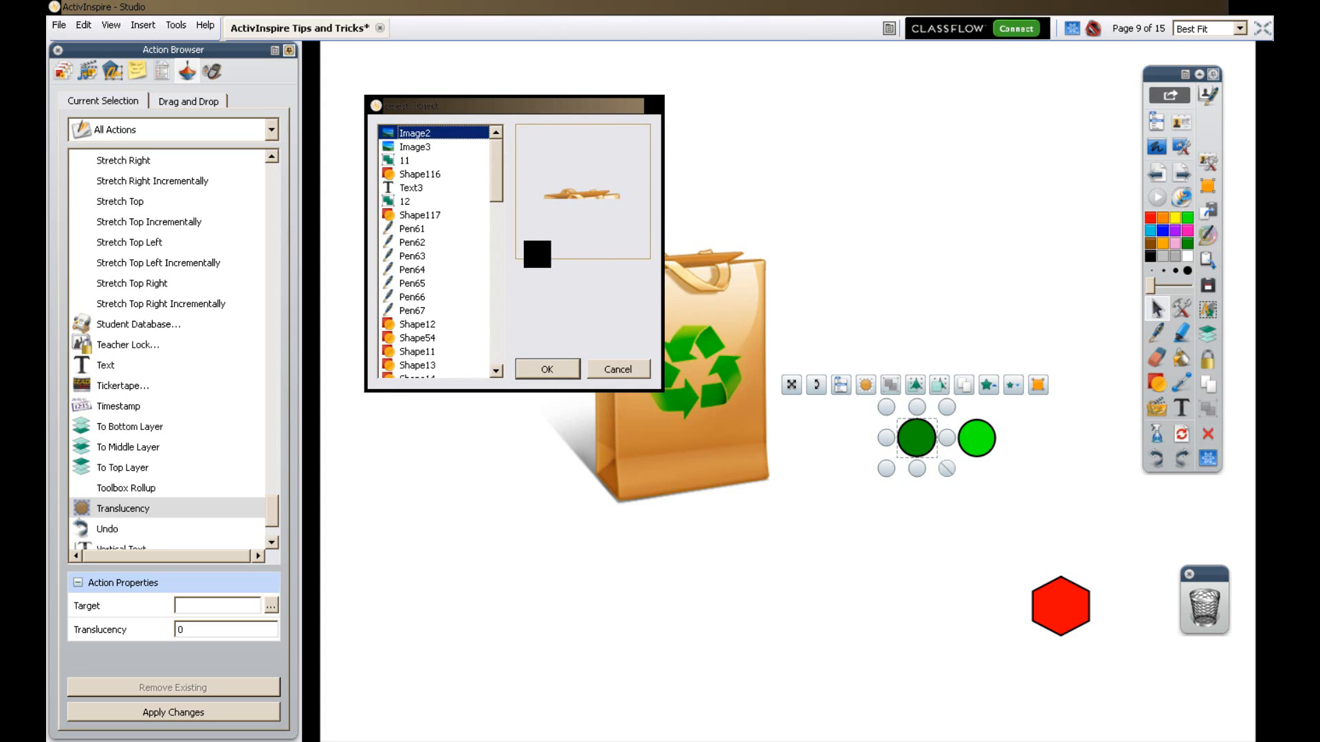
# Make Image3, the bag front, the action's target, set the translucency to 100 and apply the action.
pyautogui.click(413, 147)
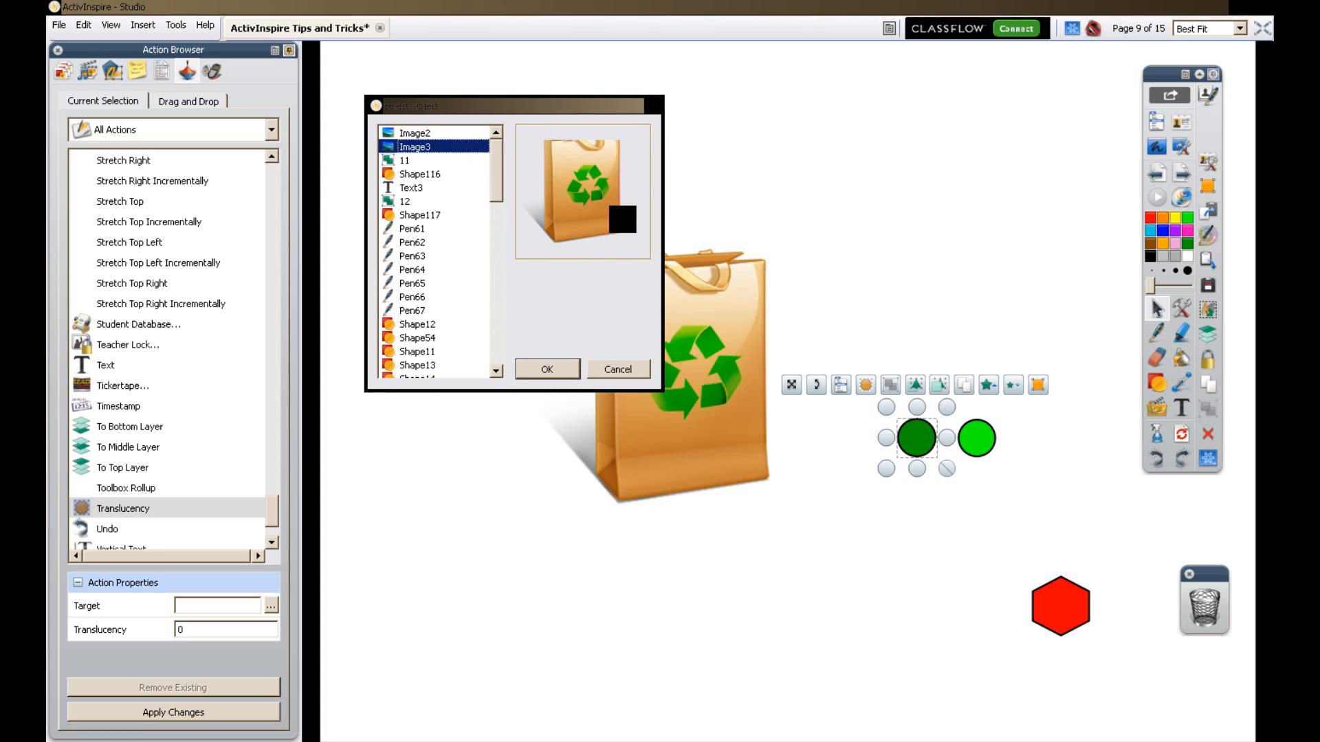
pyautogui.click(558, 369)
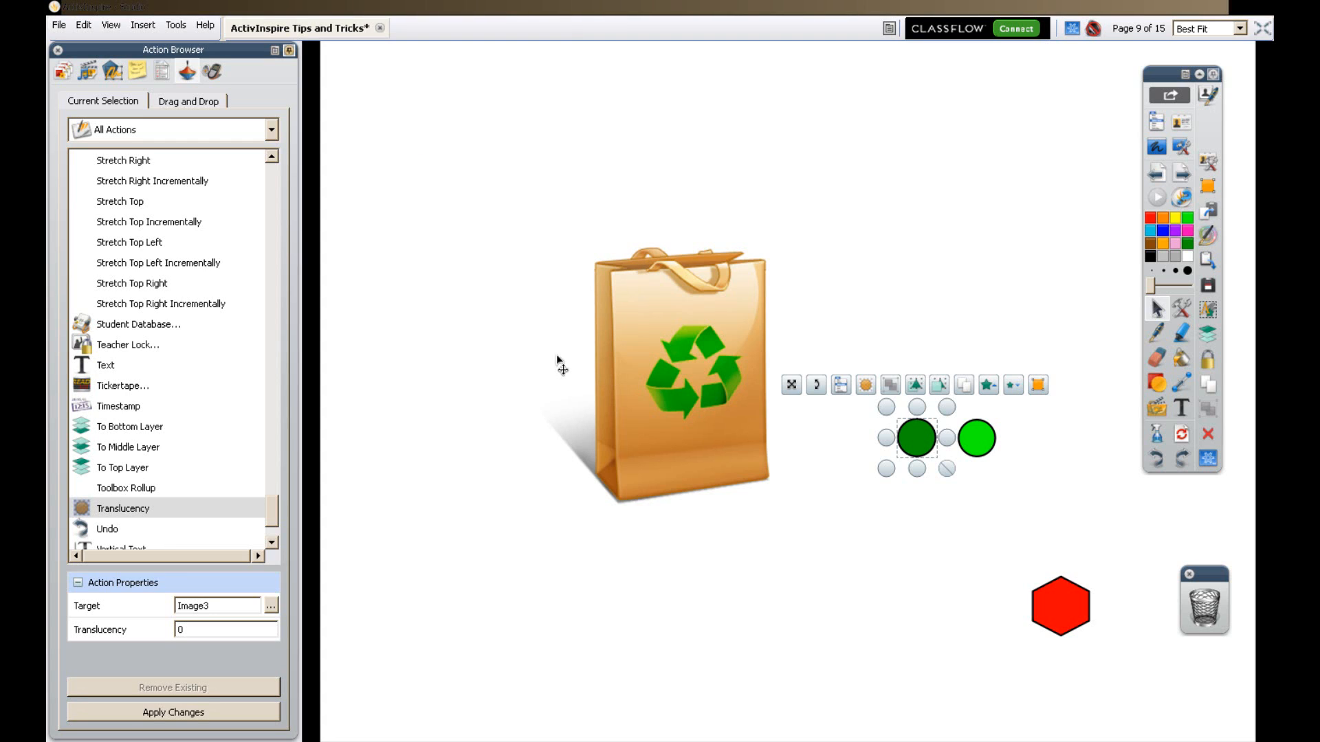
pyautogui.moveTo(205, 633); pyautogui.dragTo(154, 630)
pyautogui.click(209, 716)
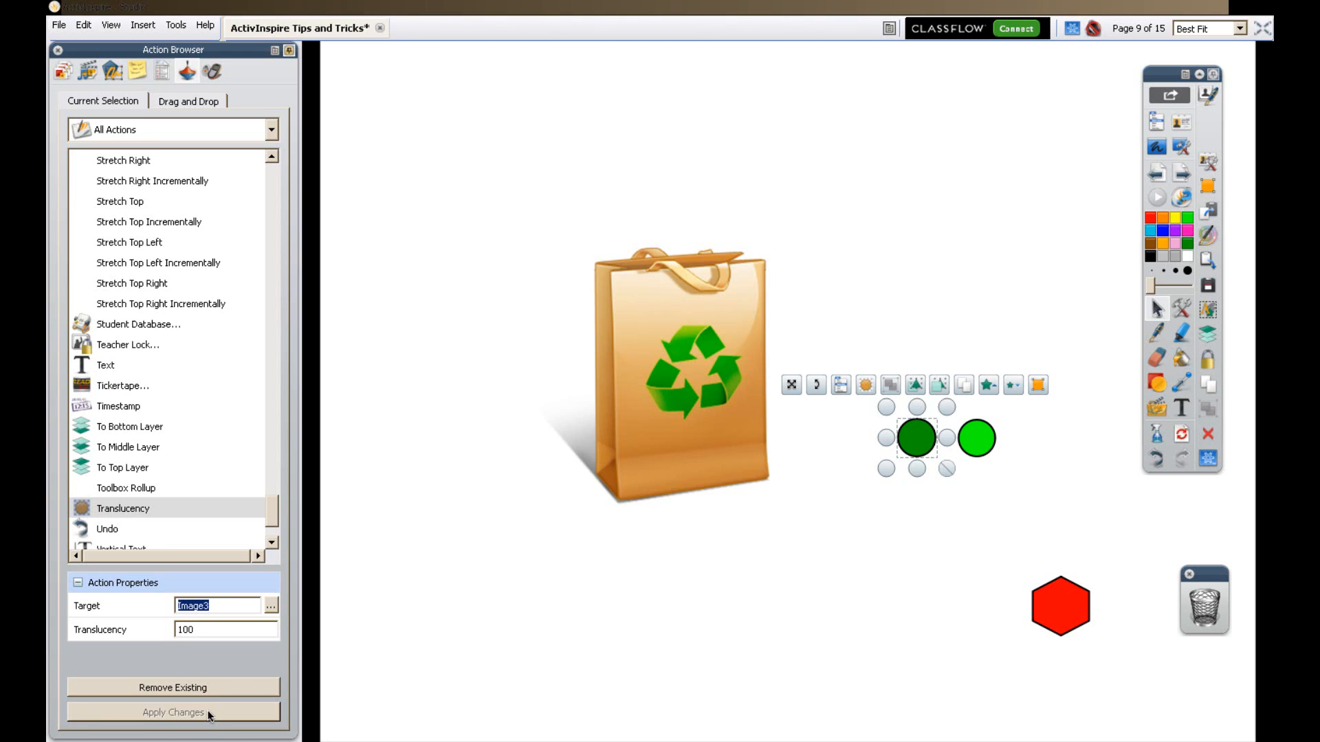
# Deselect the dark green circle and test its Translucency action on the shopping bag.
pyautogui.click(1008, 178)
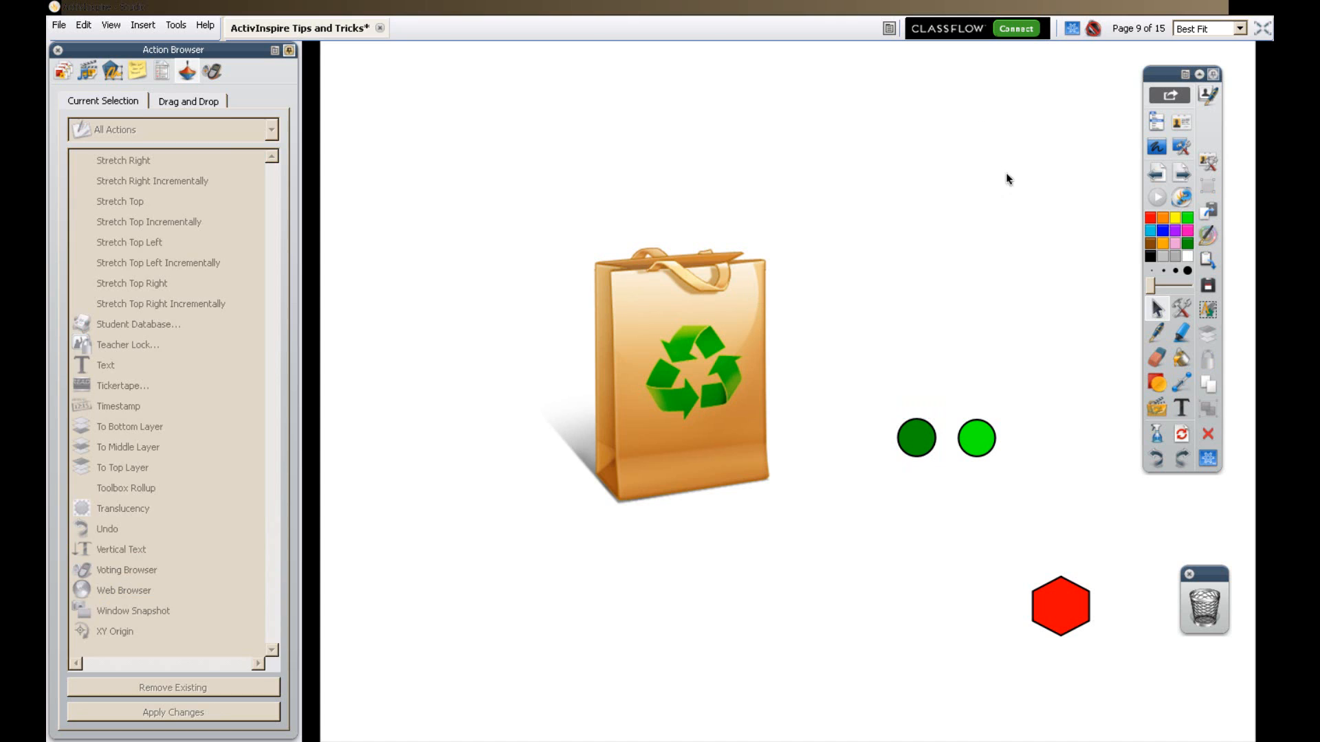
pyautogui.click(928, 440)
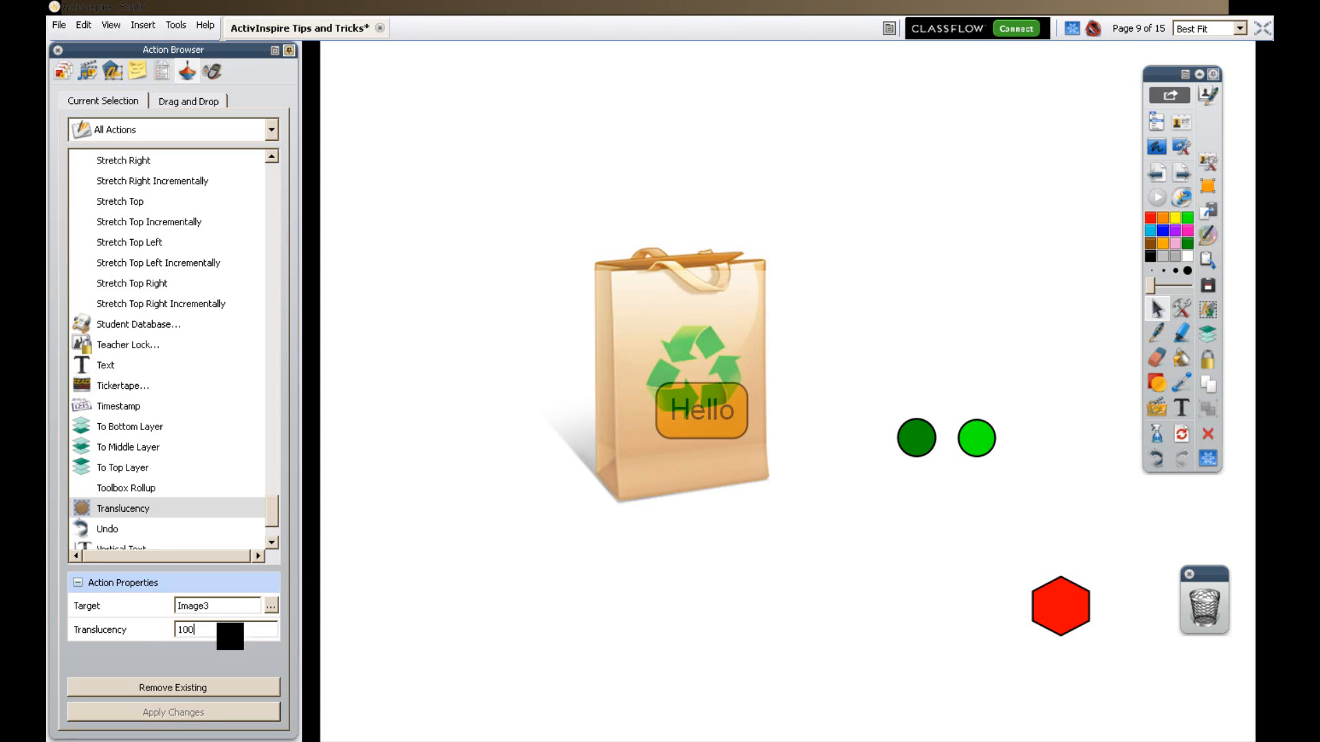
pyautogui.click(968, 328)
pyautogui.click(917, 438)
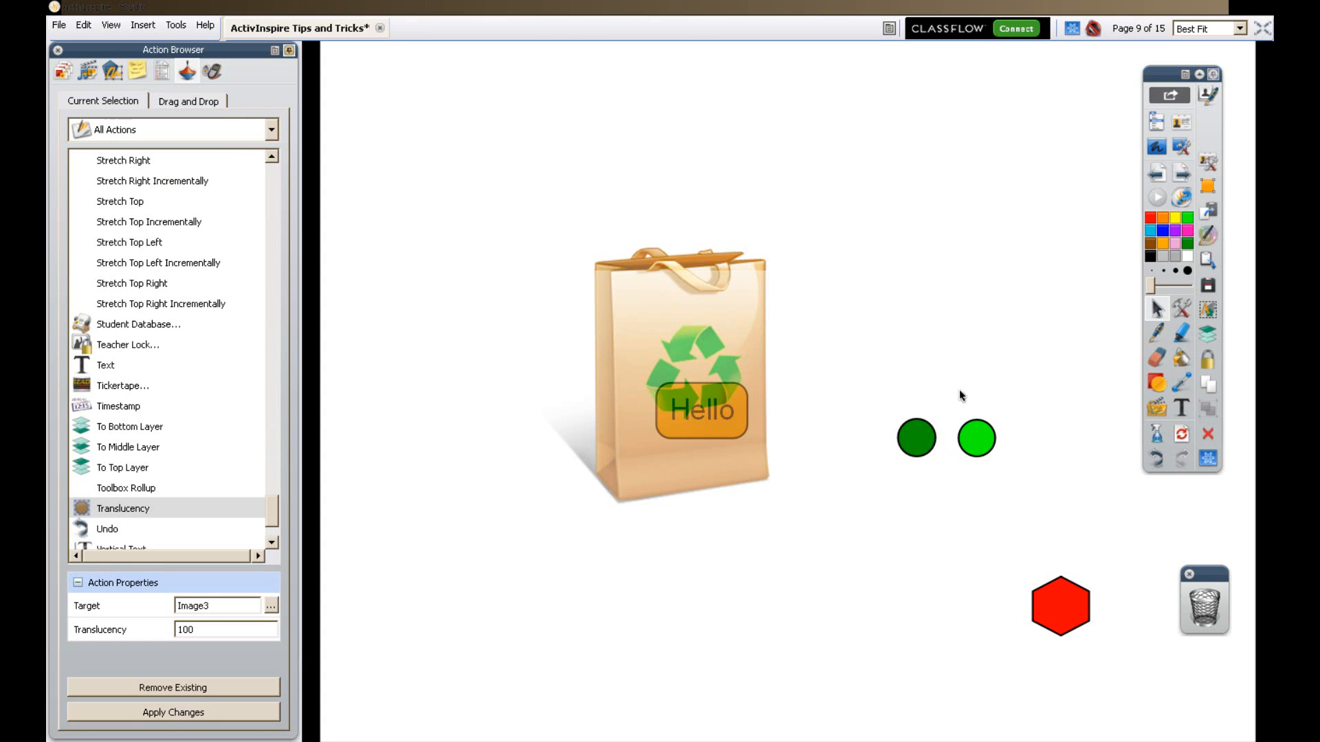
pyautogui.click(983, 309)
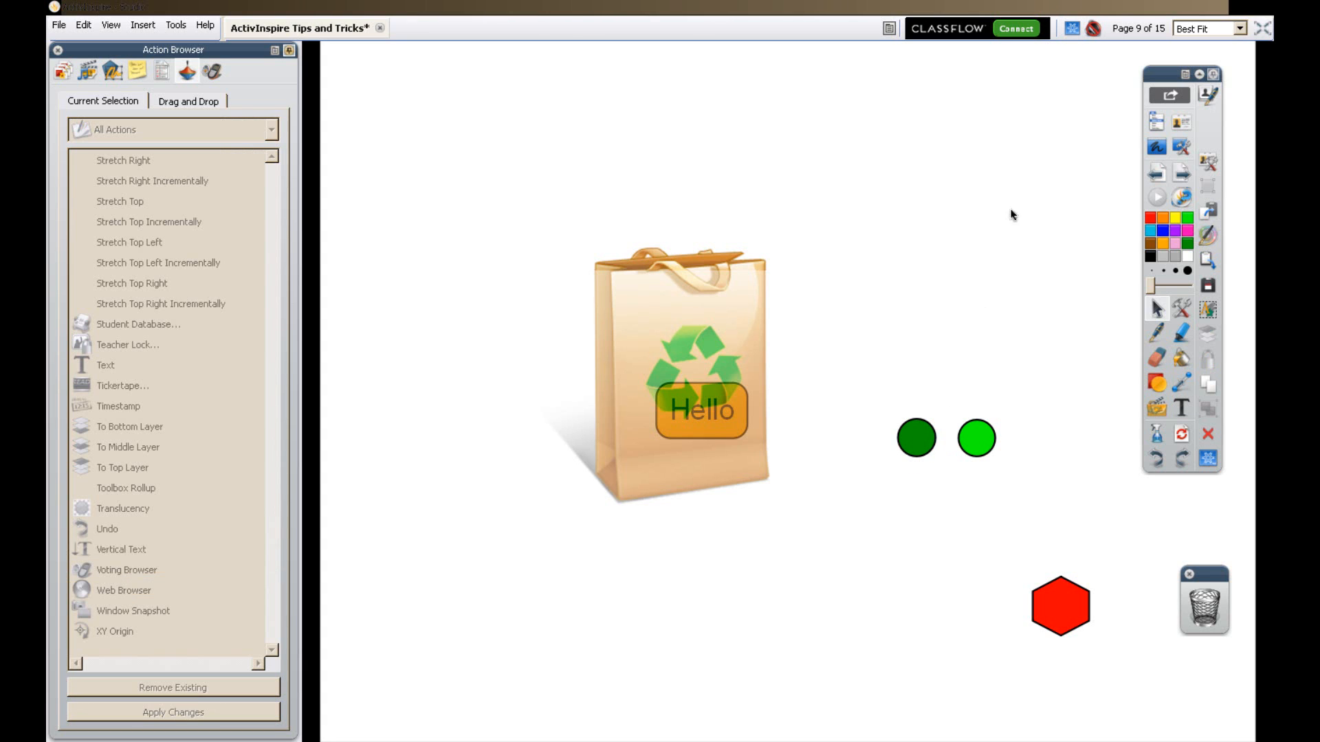
# Turn on Design Mode and change the dark green circle's Translucency action value to 150, applying the change.
pyautogui.click(1073, 28)
pyautogui.click(916, 438)
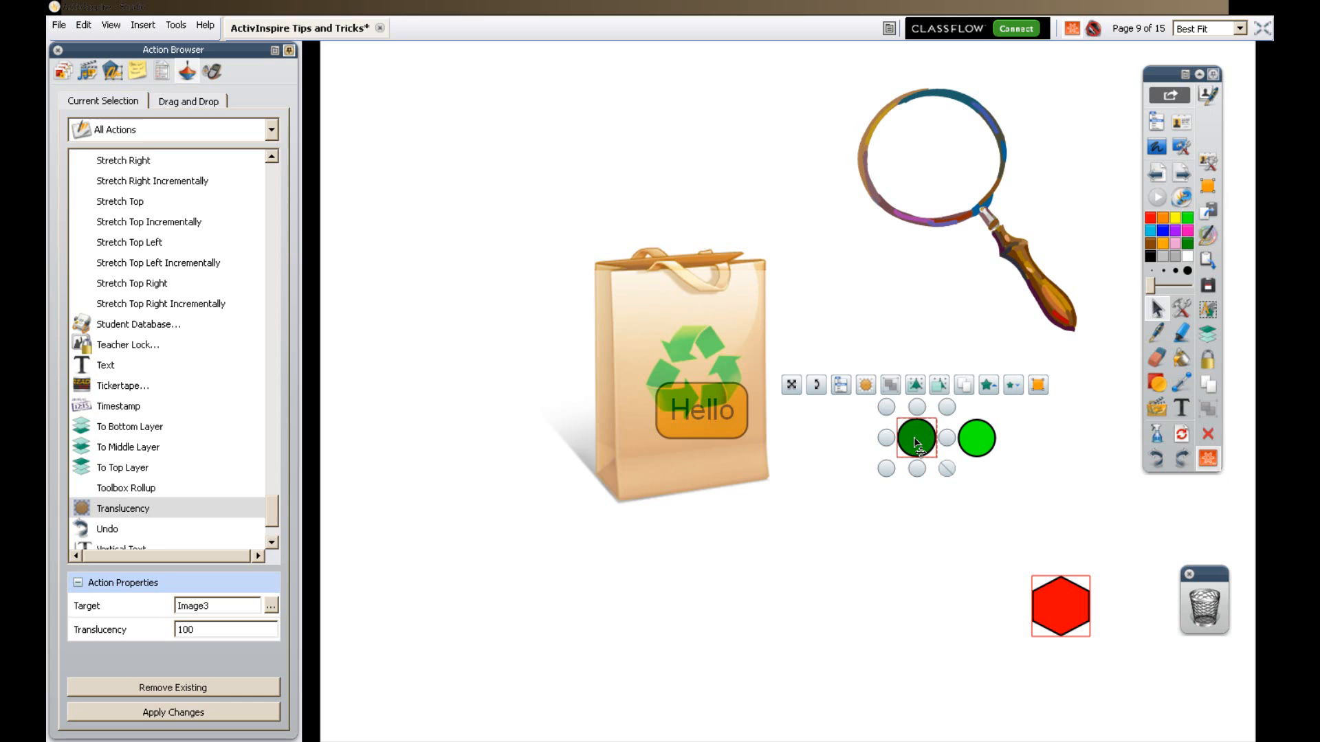
pyautogui.moveTo(209, 636); pyautogui.dragTo(169, 634)
pyautogui.write('150')
pyautogui.click(210, 719)
pyautogui.click(1046, 132)
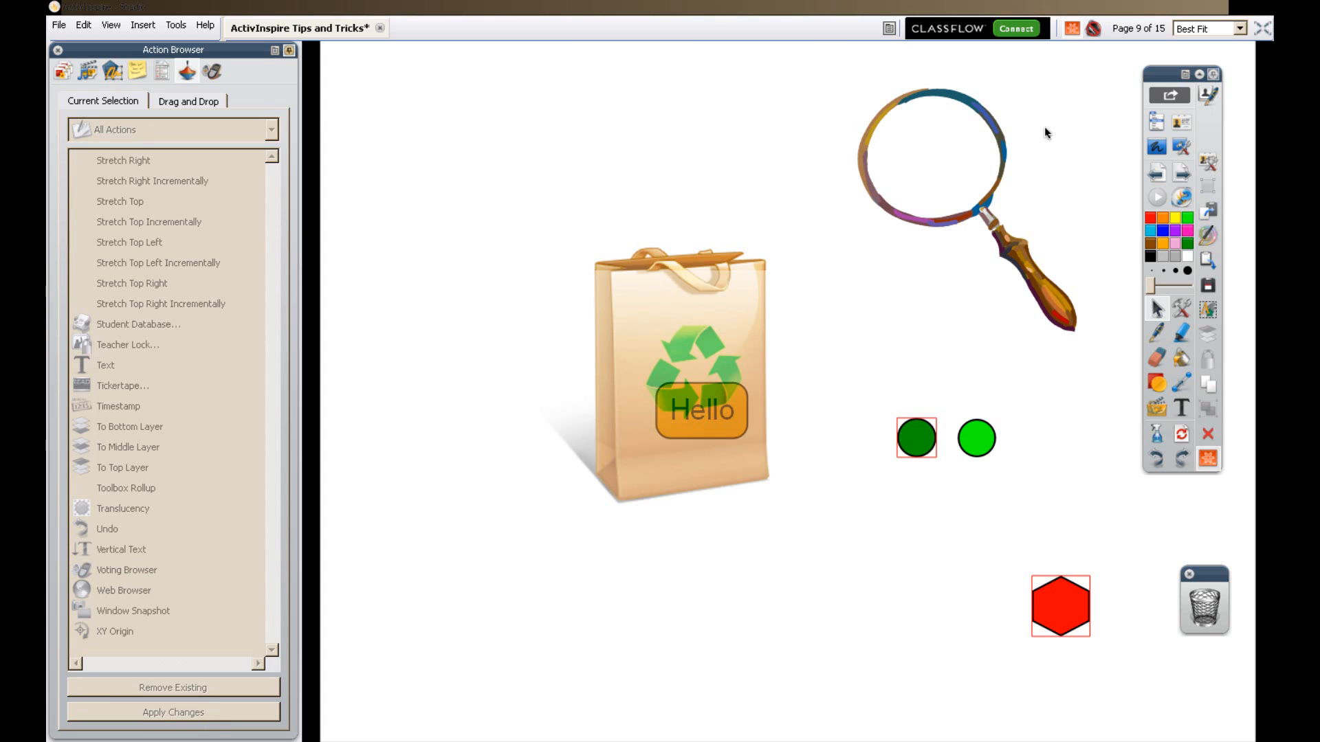
# Check the dark green circle's action settings, turn off Design Mode and trigger the action on the bag.
pyautogui.click(925, 448)
pyautogui.click(917, 442)
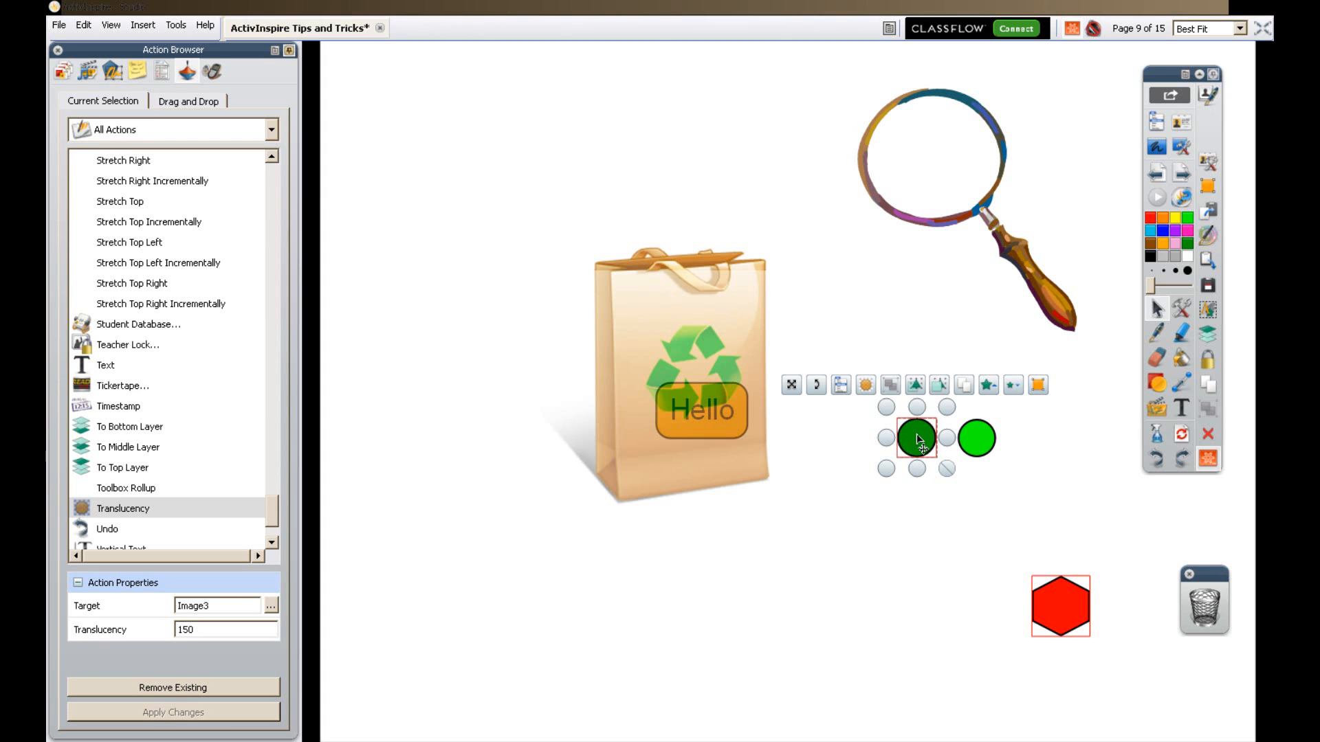
pyautogui.click(1071, 29)
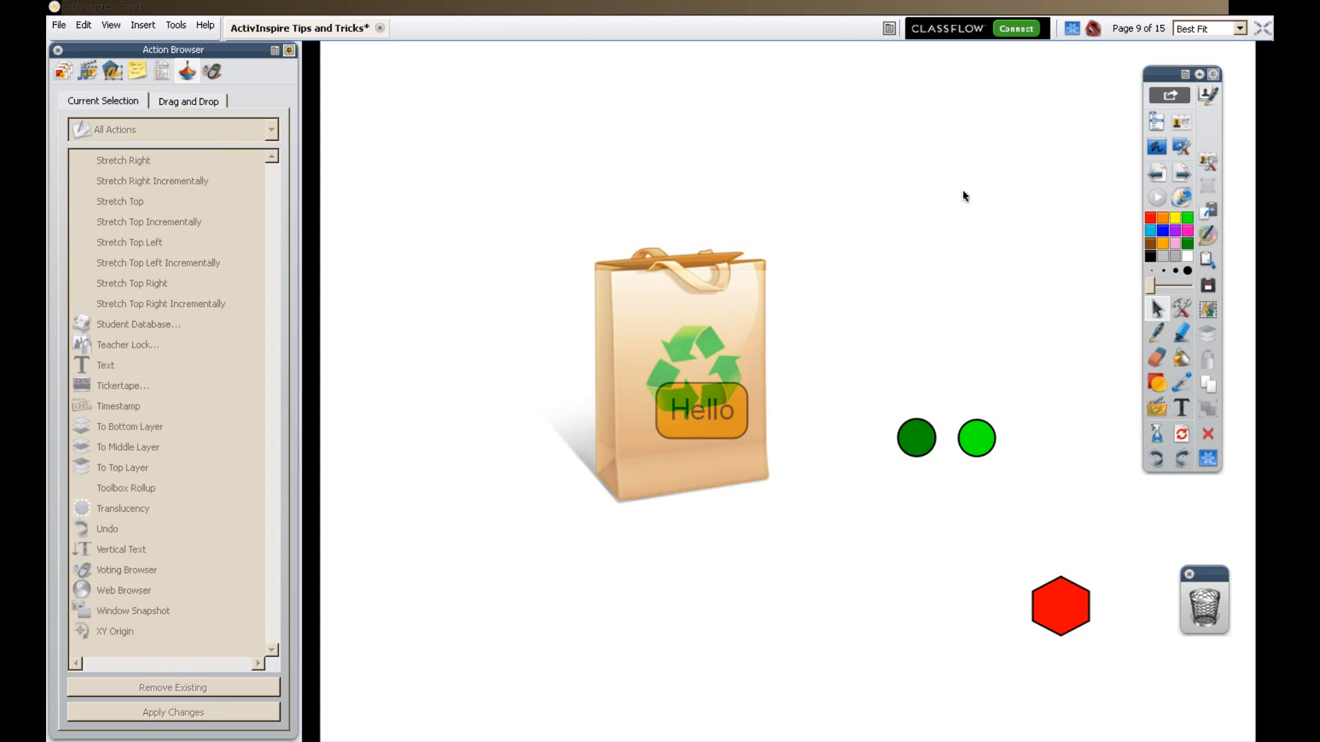
pyautogui.click(925, 450)
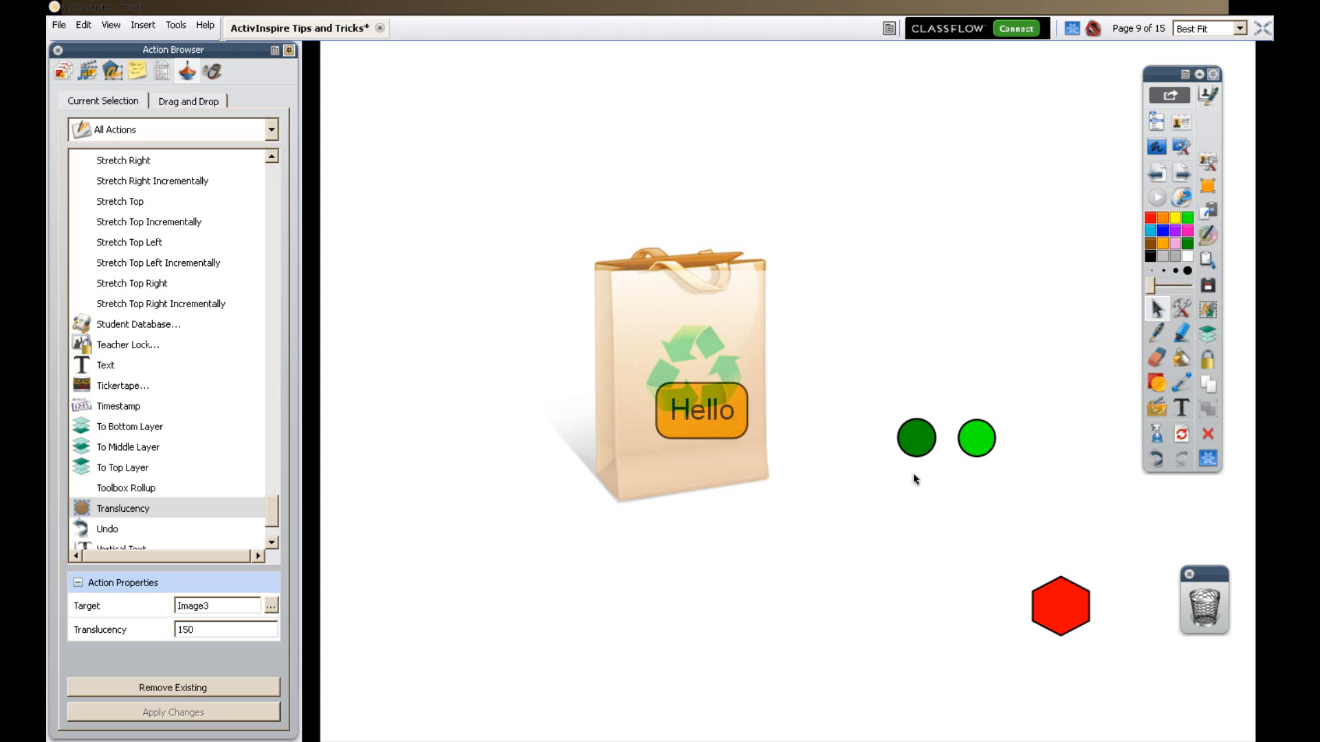
# Give the bright green circle a Translucency action targeting Image3 with a value of 0 and apply it.
pyautogui.moveTo(978, 442); pyautogui.dragTo(977, 437)
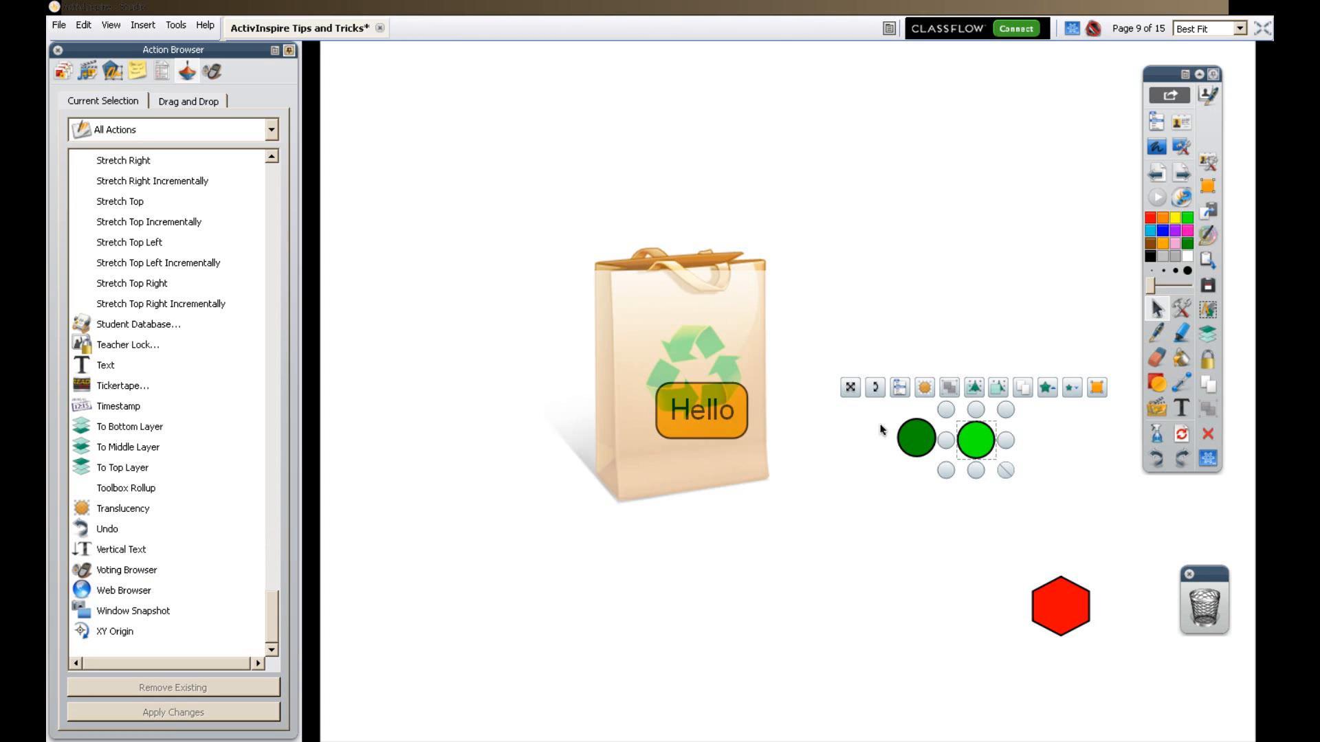
pyautogui.click(102, 508)
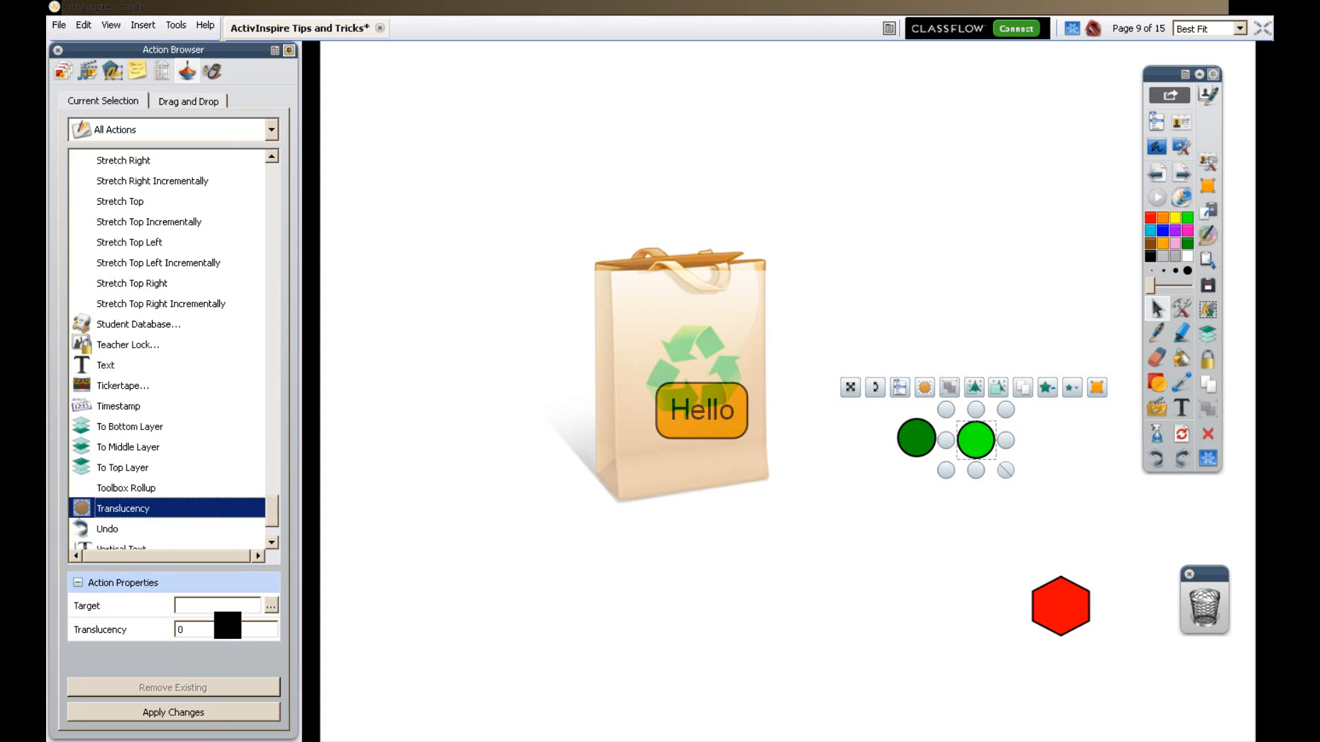
pyautogui.click(271, 606)
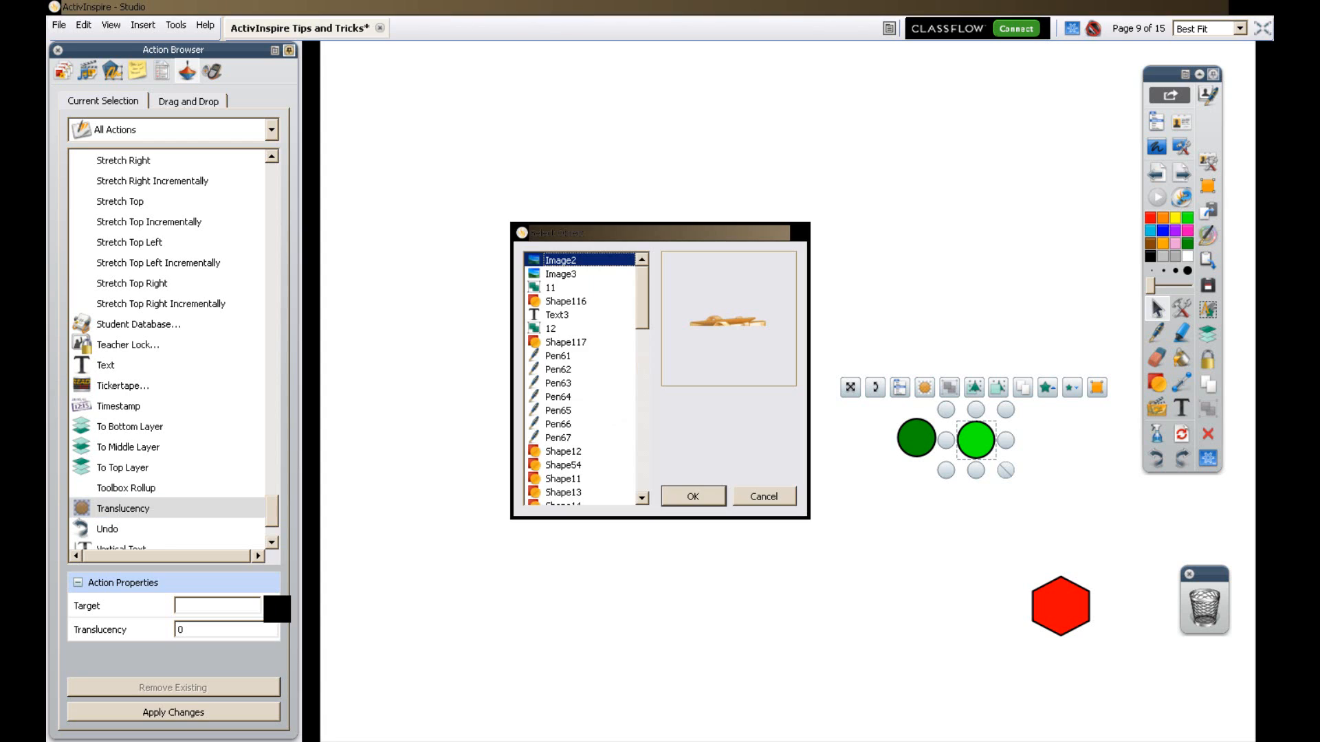
pyautogui.click(572, 275)
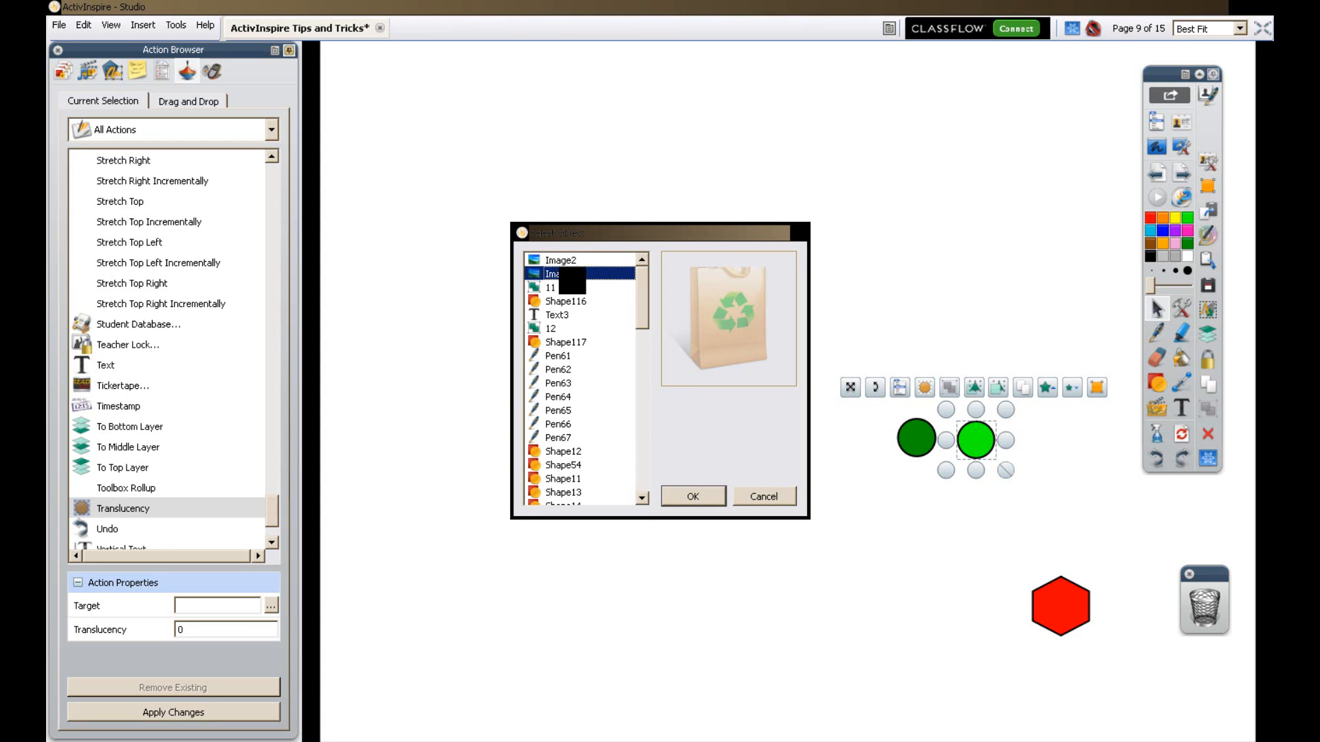
pyautogui.click(681, 496)
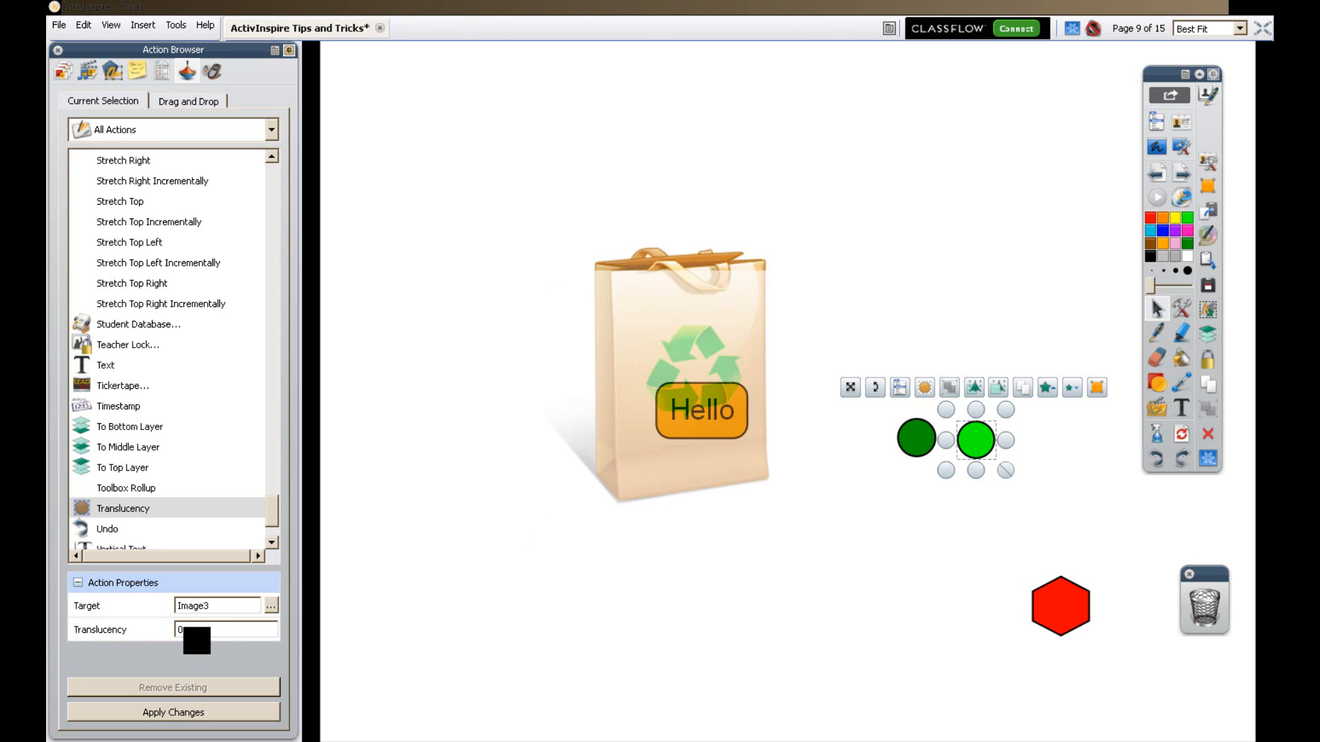
pyautogui.click(189, 715)
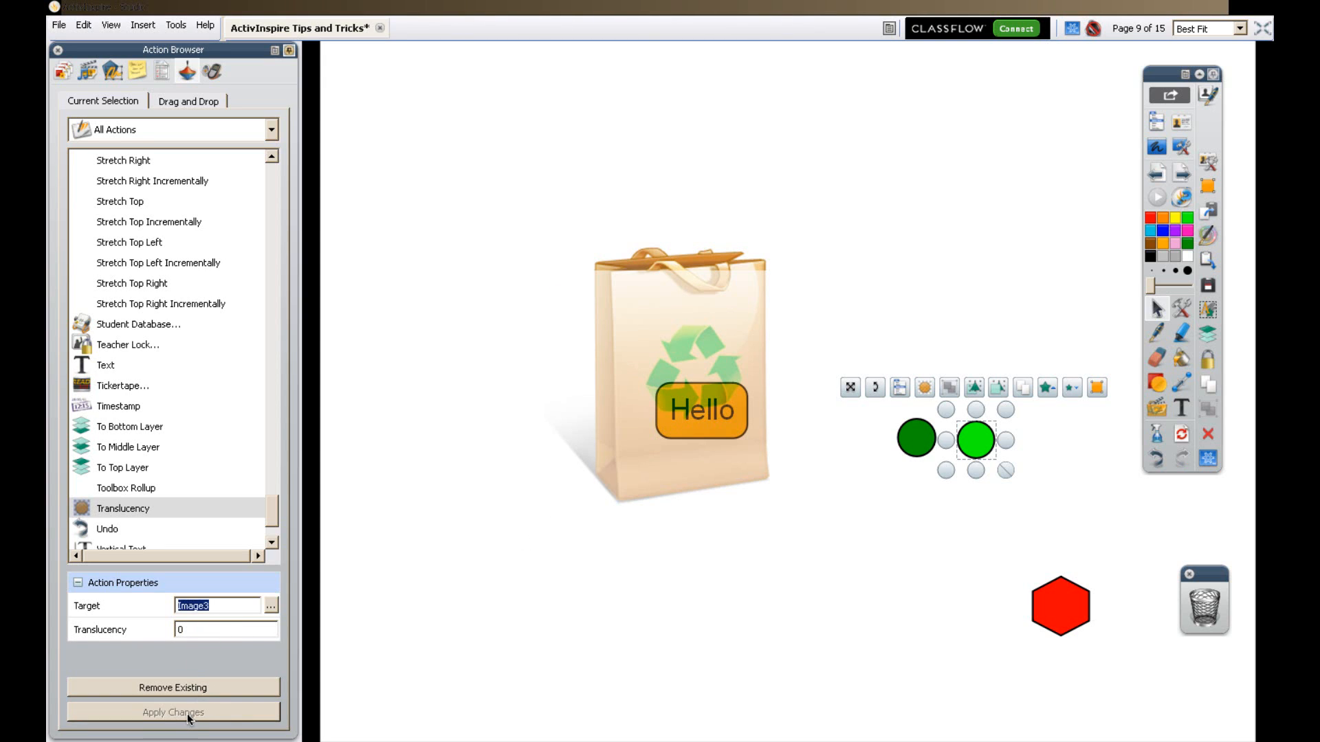
# Deselect the bright green circle, then test both green circles' Translucency actions on the bag and the red hexagon's action on the magnifying glass.
pyautogui.click(783, 553)
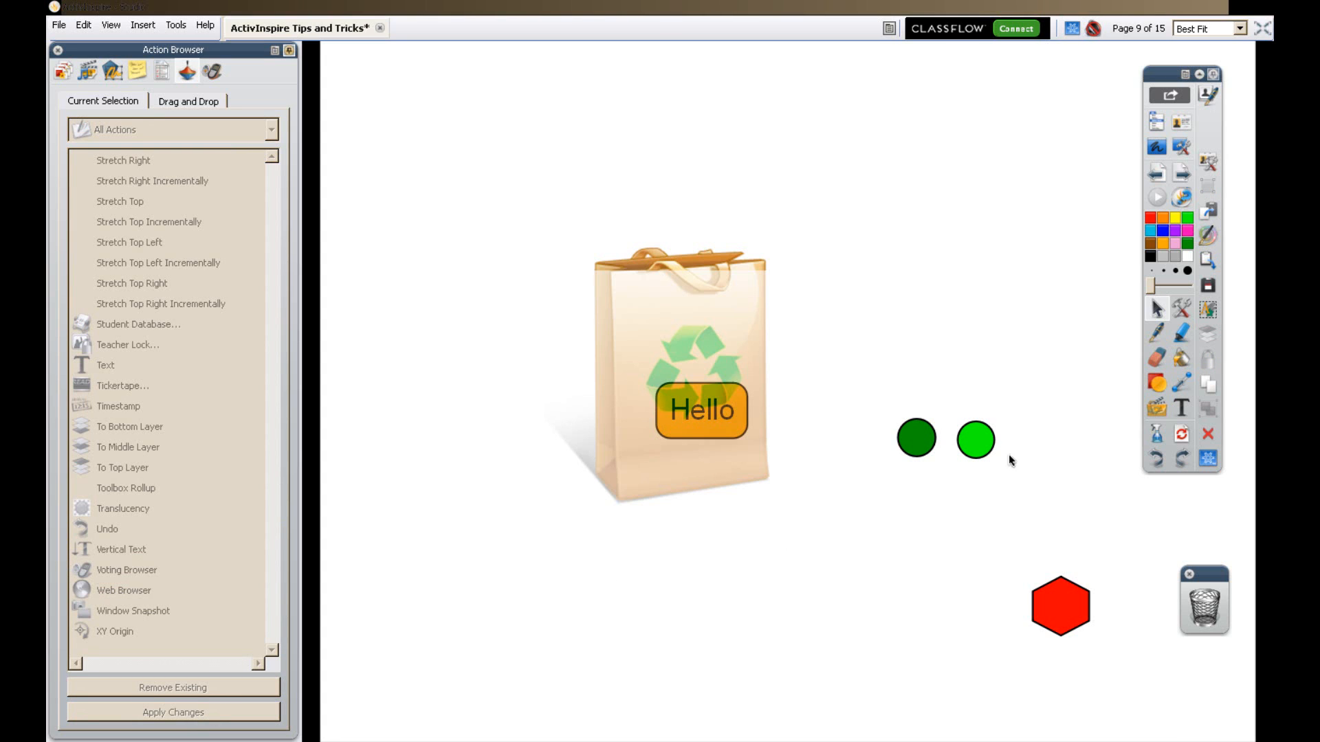
pyautogui.click(980, 442)
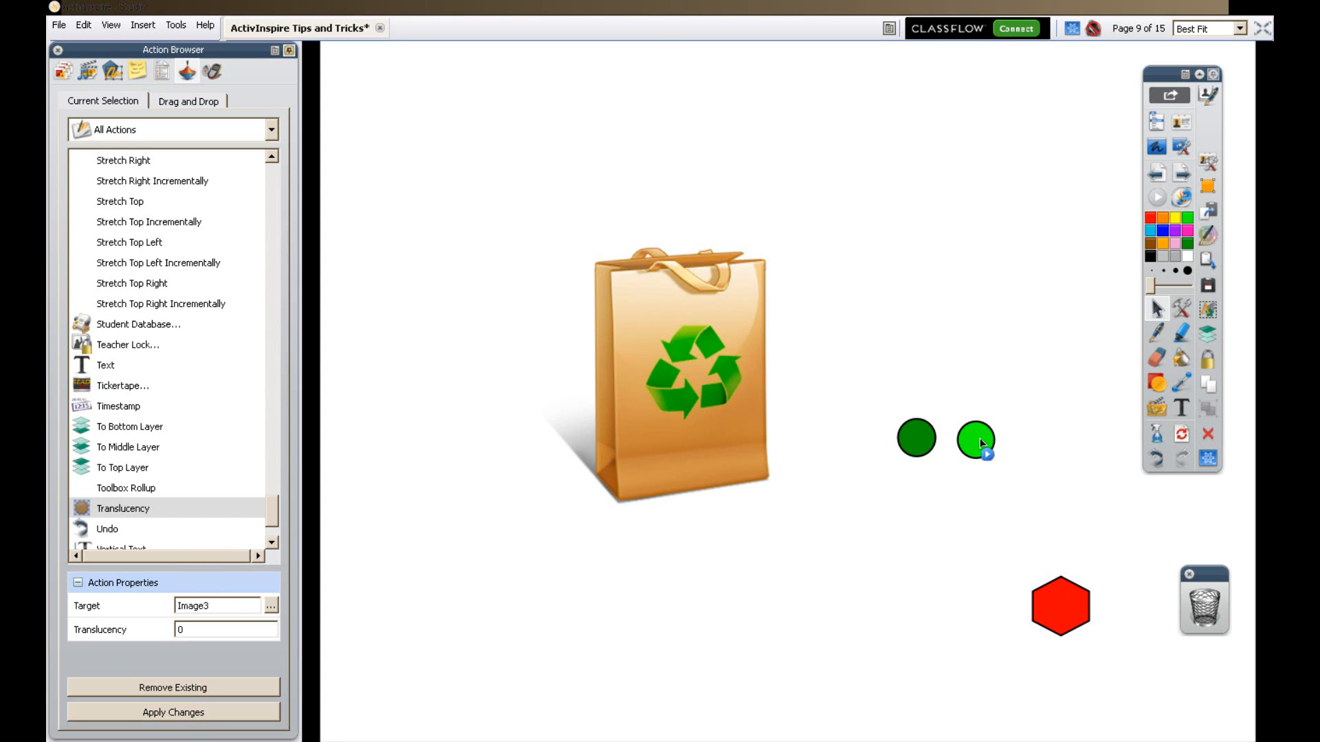
pyautogui.click(920, 436)
pyautogui.click(979, 441)
pyautogui.click(919, 440)
pyautogui.click(968, 440)
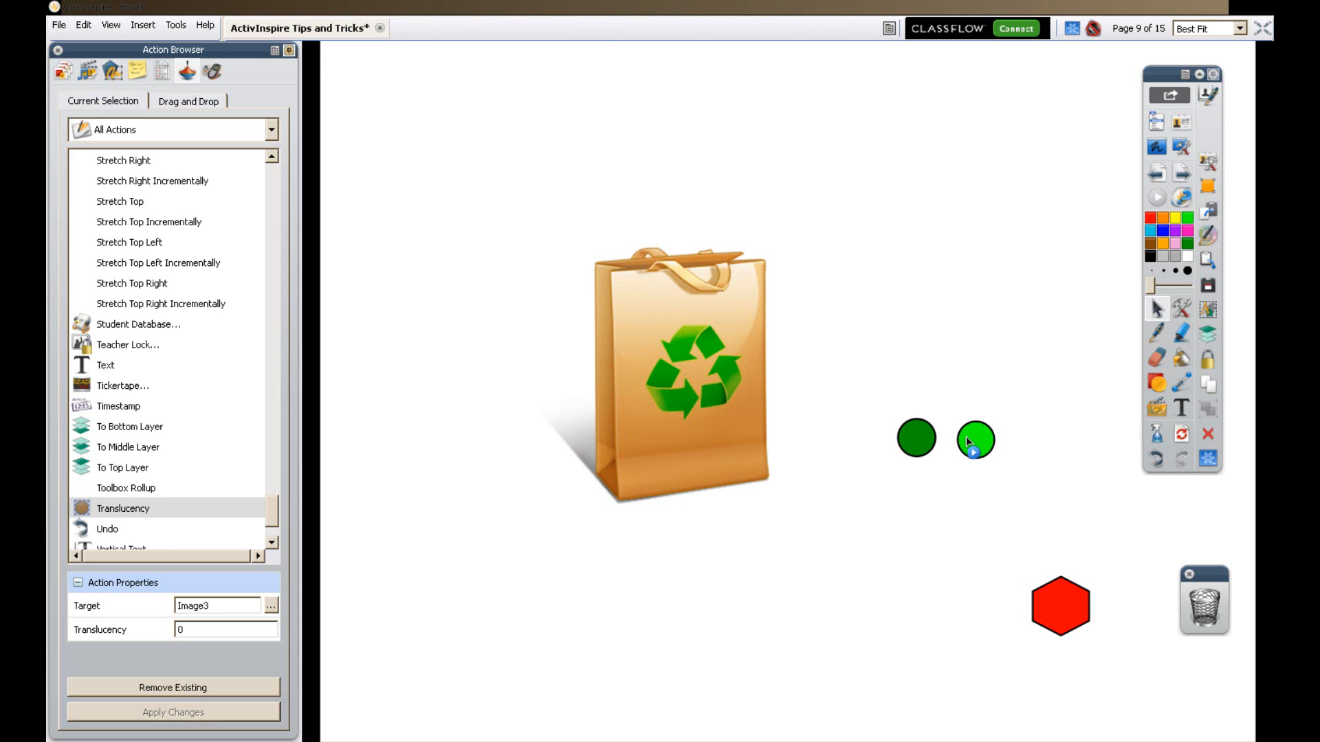
pyautogui.click(1064, 606)
pyautogui.moveTo(967, 285); pyautogui.dragTo(1017, 298)
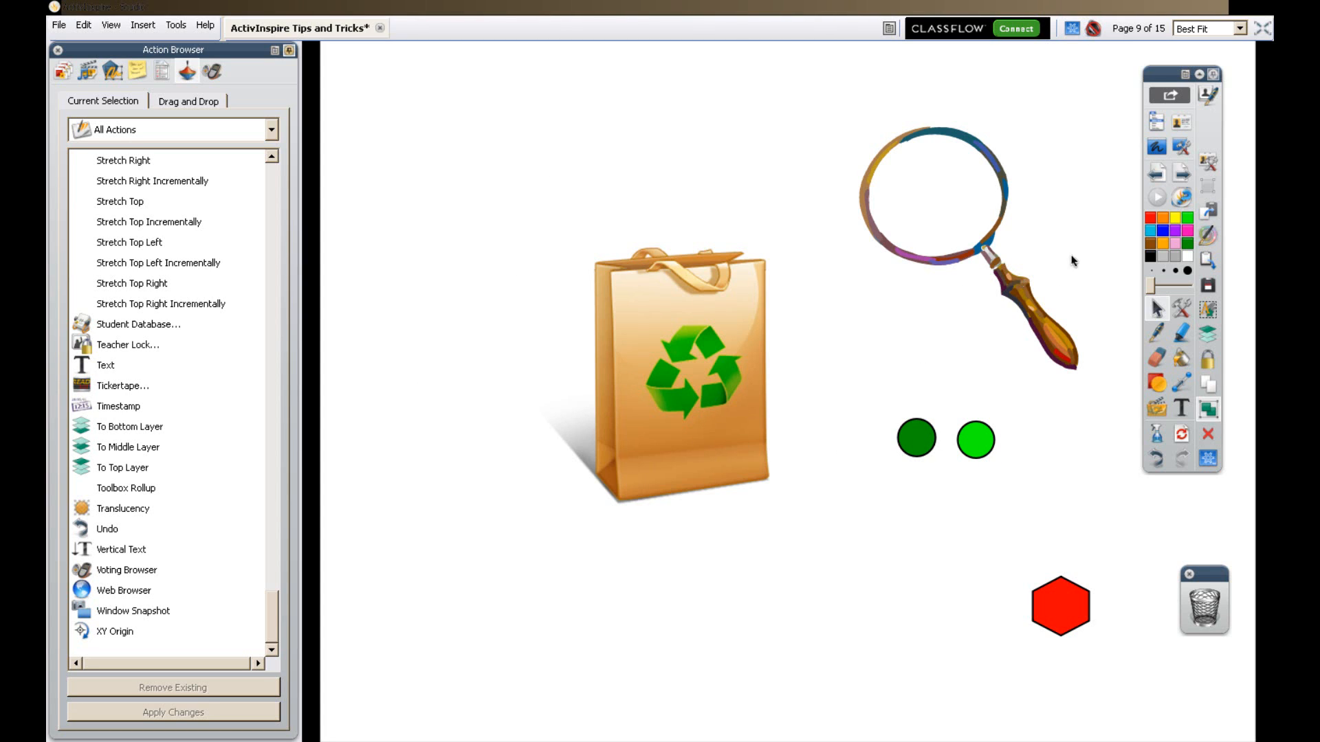
# Go back to flipchart page 6 with the tank drawings and close the Action Browser.
pyautogui.click(1160, 177)
pyautogui.click(1161, 176)
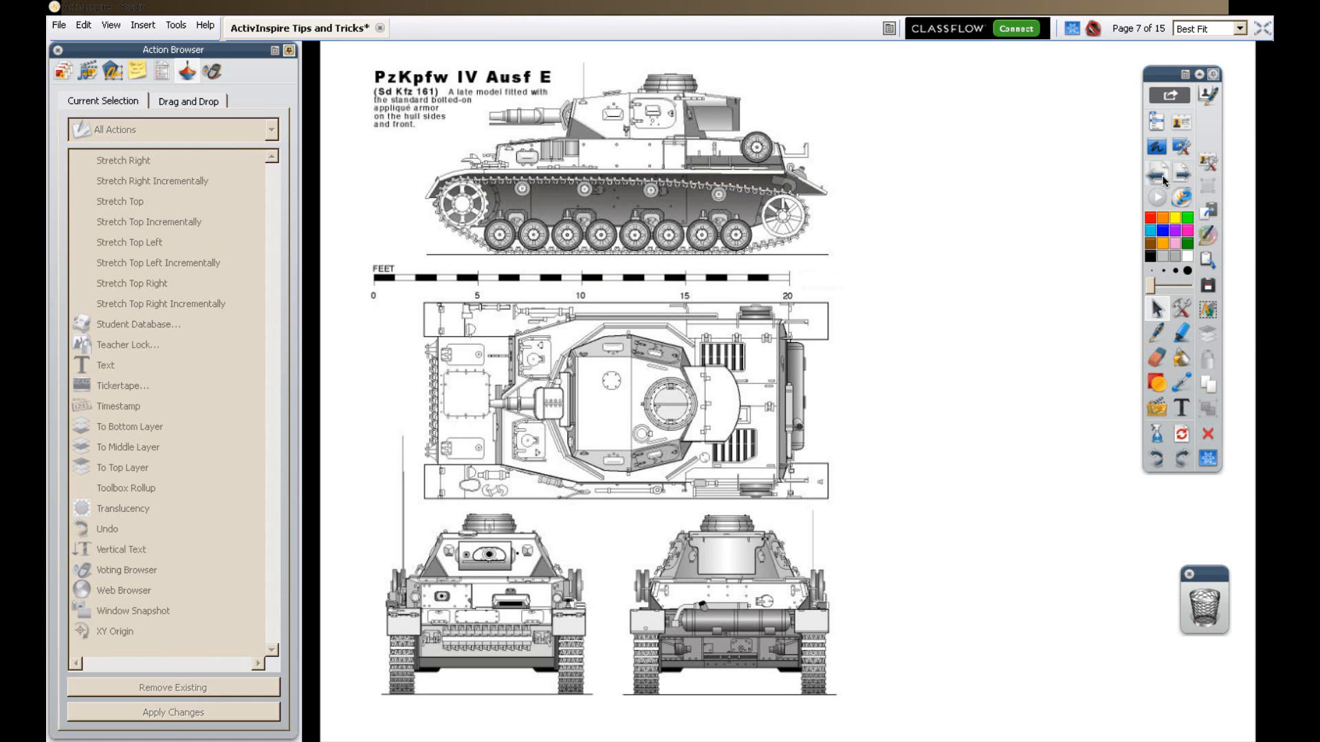
pyautogui.click(1162, 176)
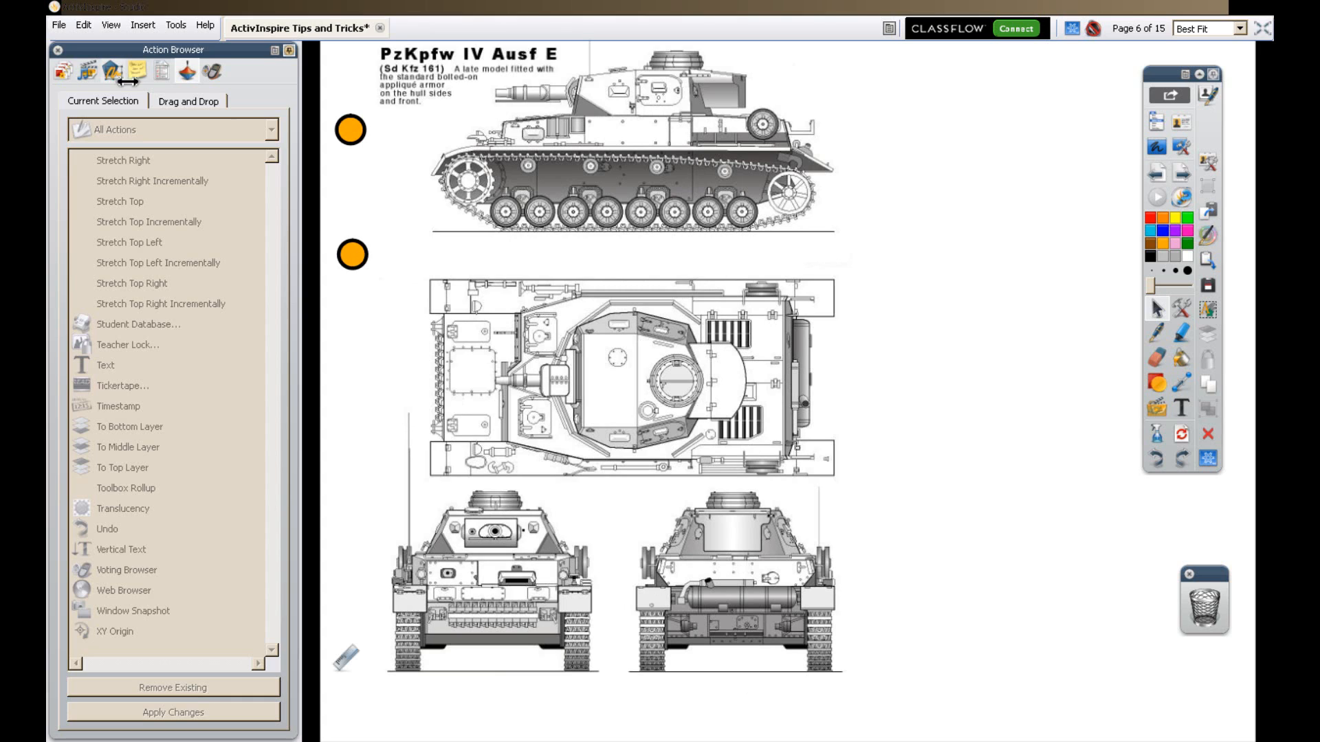
pyautogui.click(58, 51)
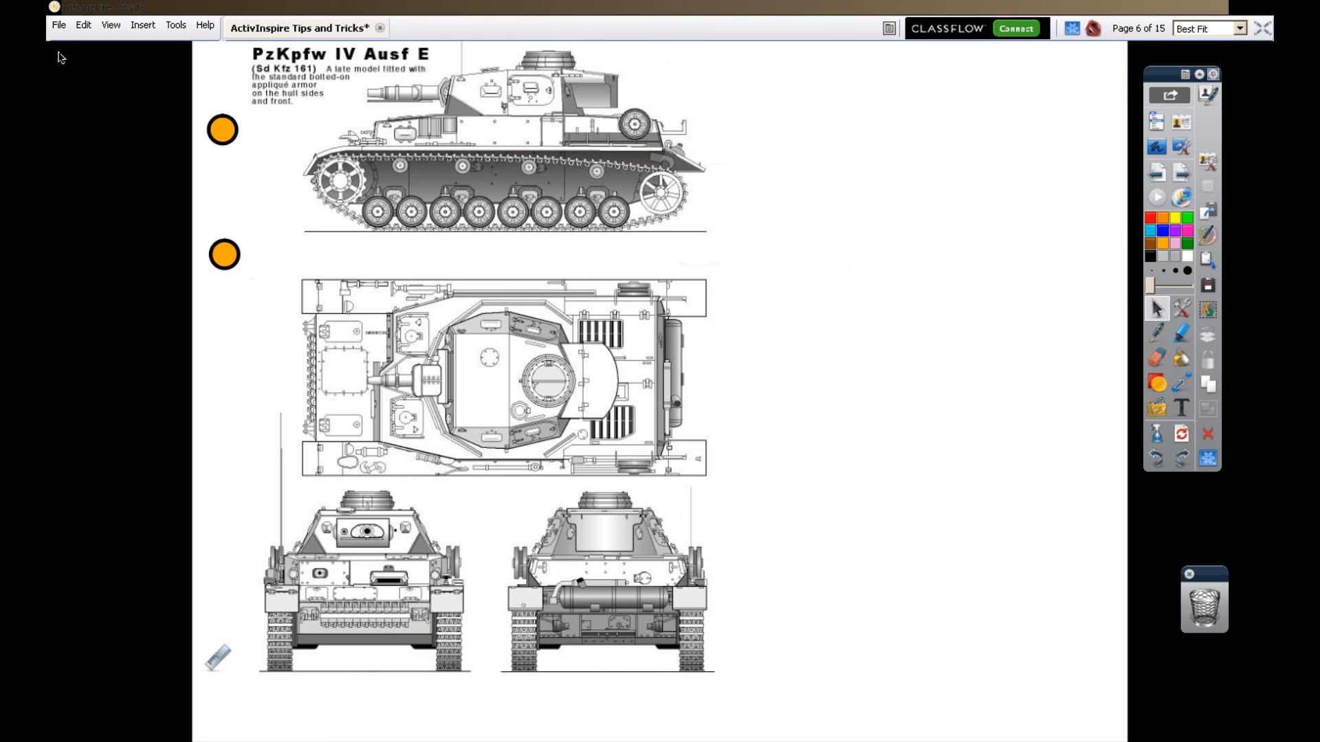
# Test the orange circles that show the 1:57 scale label and feet scale bar, and bring up the ruler over the tank drawing.
pyautogui.click(223, 133)
pyautogui.click(225, 139)
pyautogui.click(224, 139)
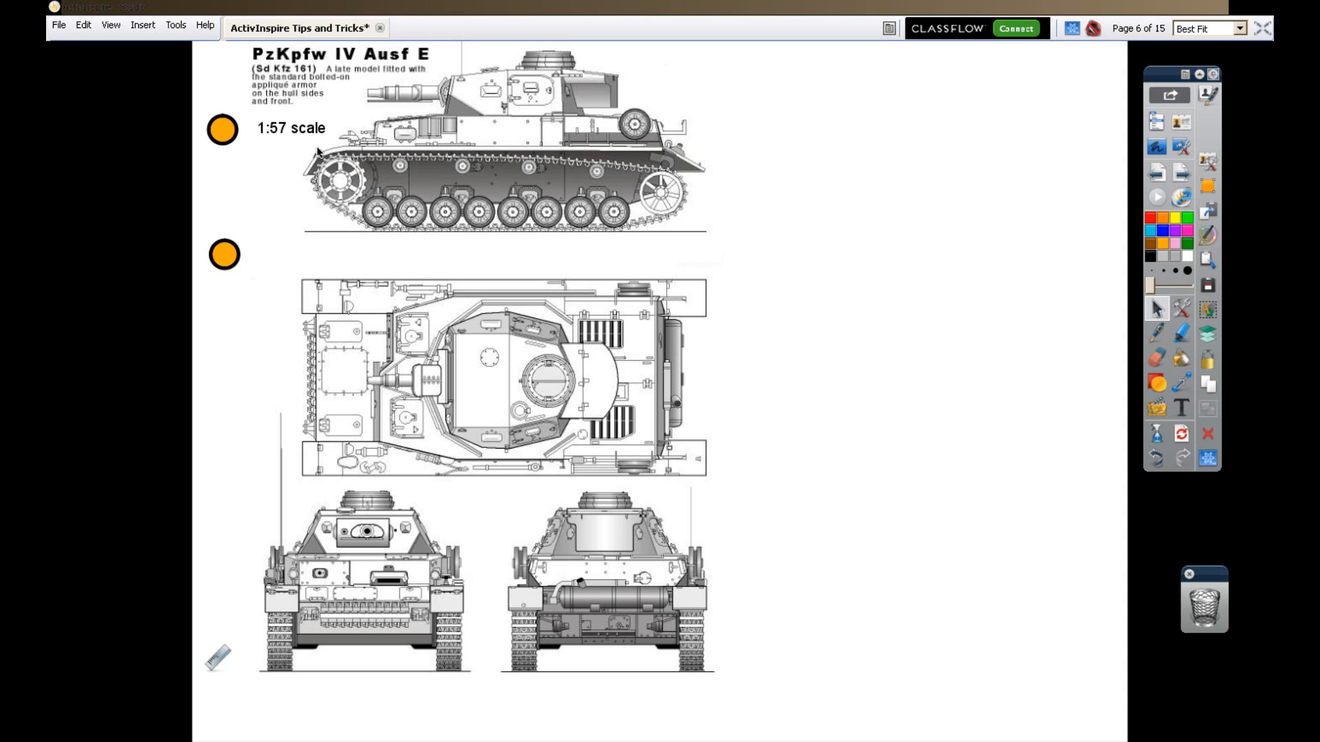
pyautogui.click(225, 256)
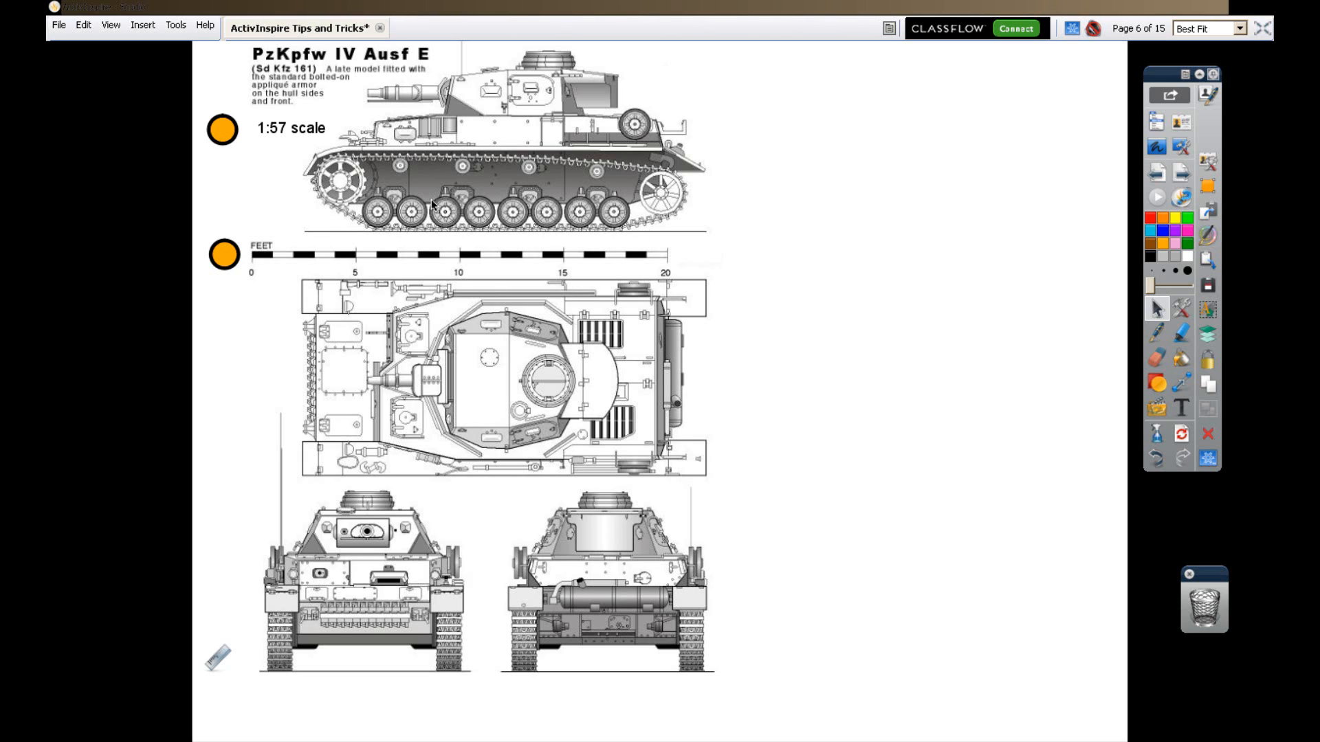
pyautogui.click(226, 253)
pyautogui.click(225, 253)
pyautogui.click(226, 253)
pyautogui.click(225, 253)
pyautogui.click(226, 253)
pyautogui.click(225, 253)
pyautogui.click(225, 253)
pyautogui.click(225, 253)
pyautogui.click(217, 657)
pyautogui.moveTo(973, 447)
pyautogui.mouseDown()
pyautogui.moveTo(806, 387)
pyautogui.moveTo(710, 377)
pyautogui.moveTo(795, 430)
pyautogui.moveTo(797, 412)
pyautogui.mouseUp()
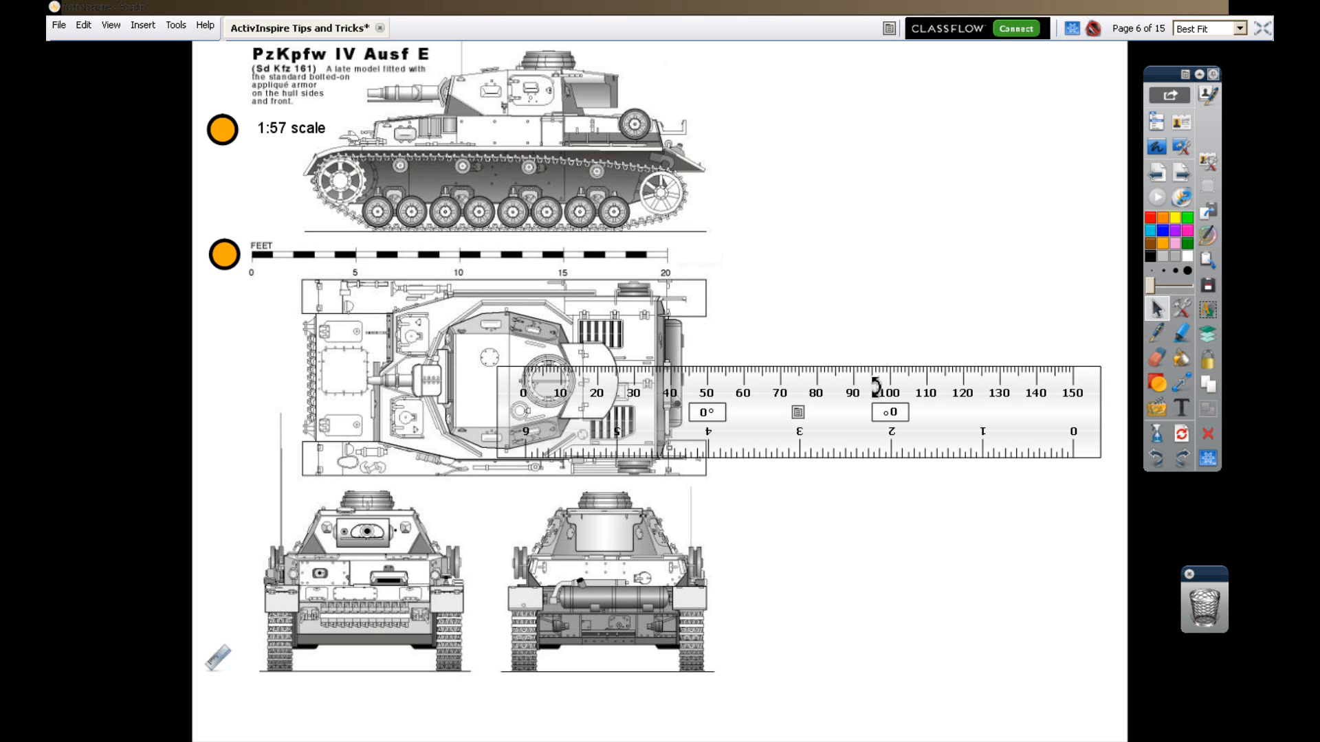
# Advance to page 10 and drop the ruler into the trash bin.
pyautogui.click(1188, 176)
pyautogui.click(1189, 178)
pyautogui.click(1188, 177)
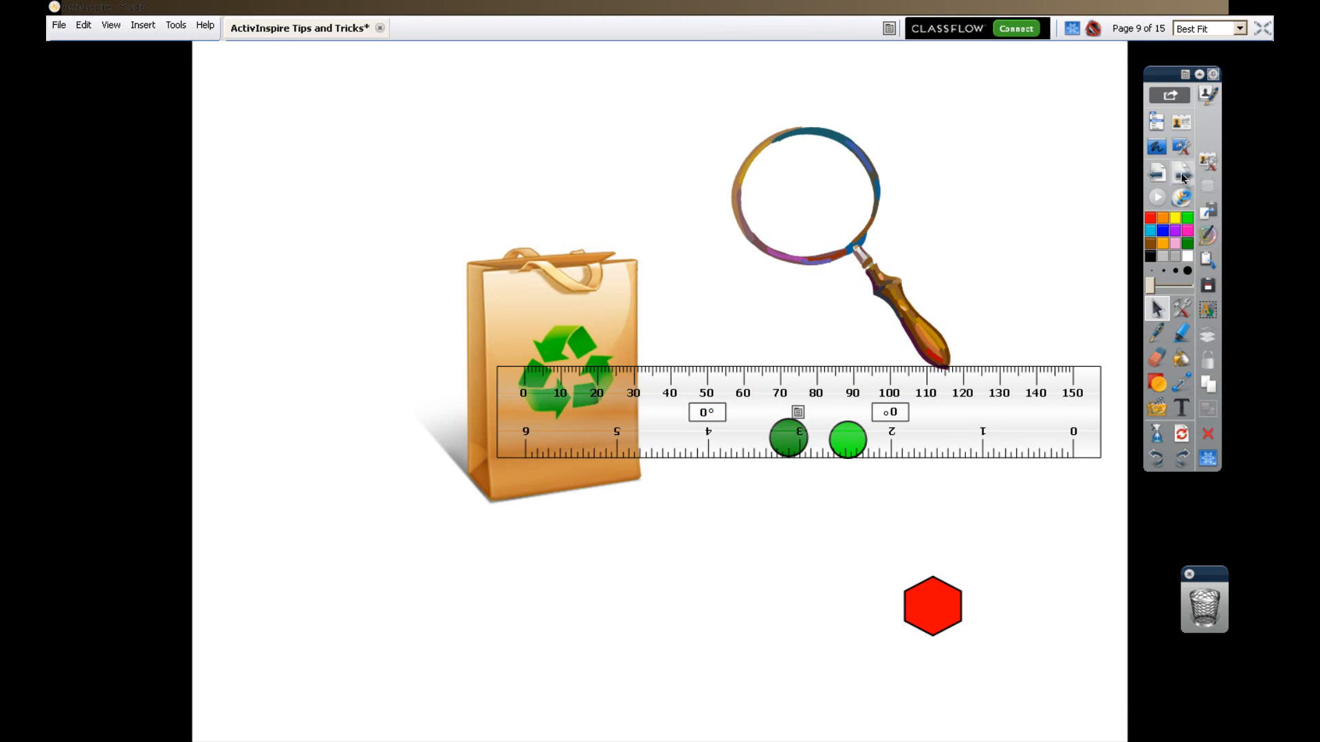
pyautogui.click(1184, 177)
pyautogui.moveTo(779, 422); pyautogui.dragTo(1205, 601)
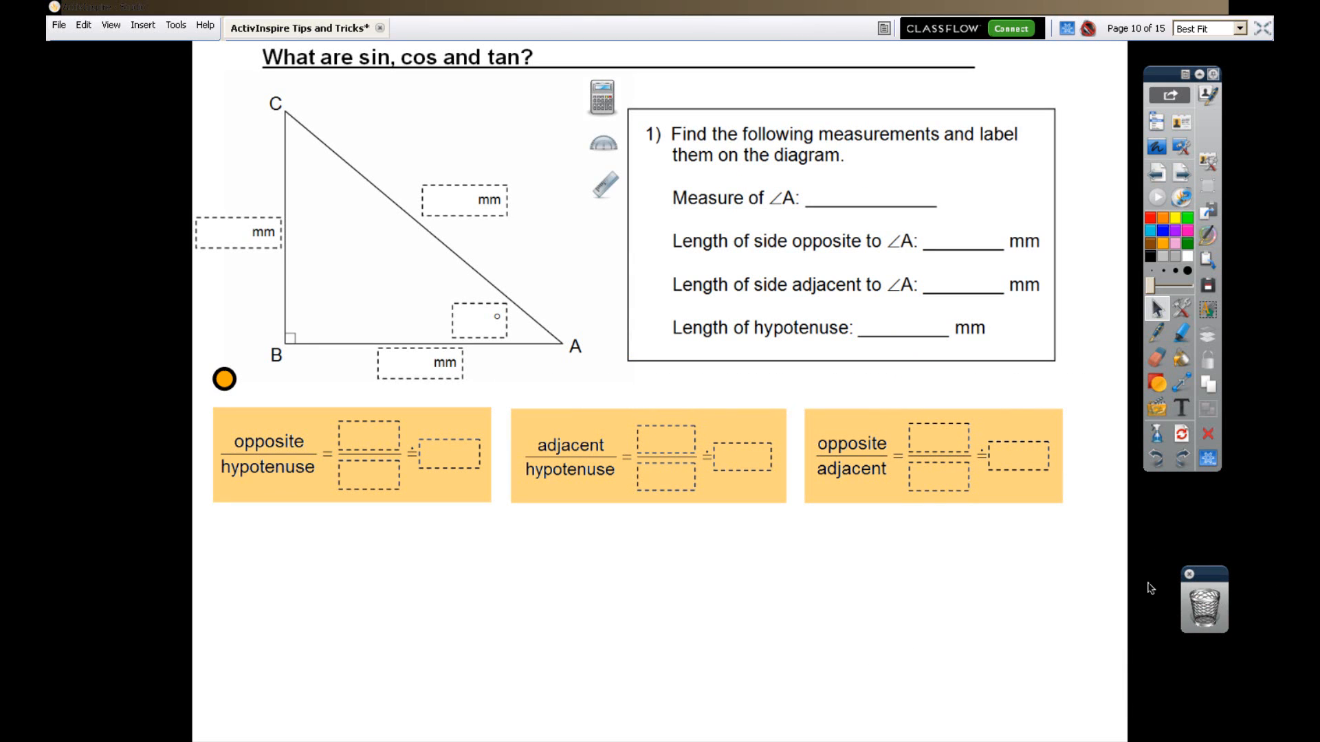
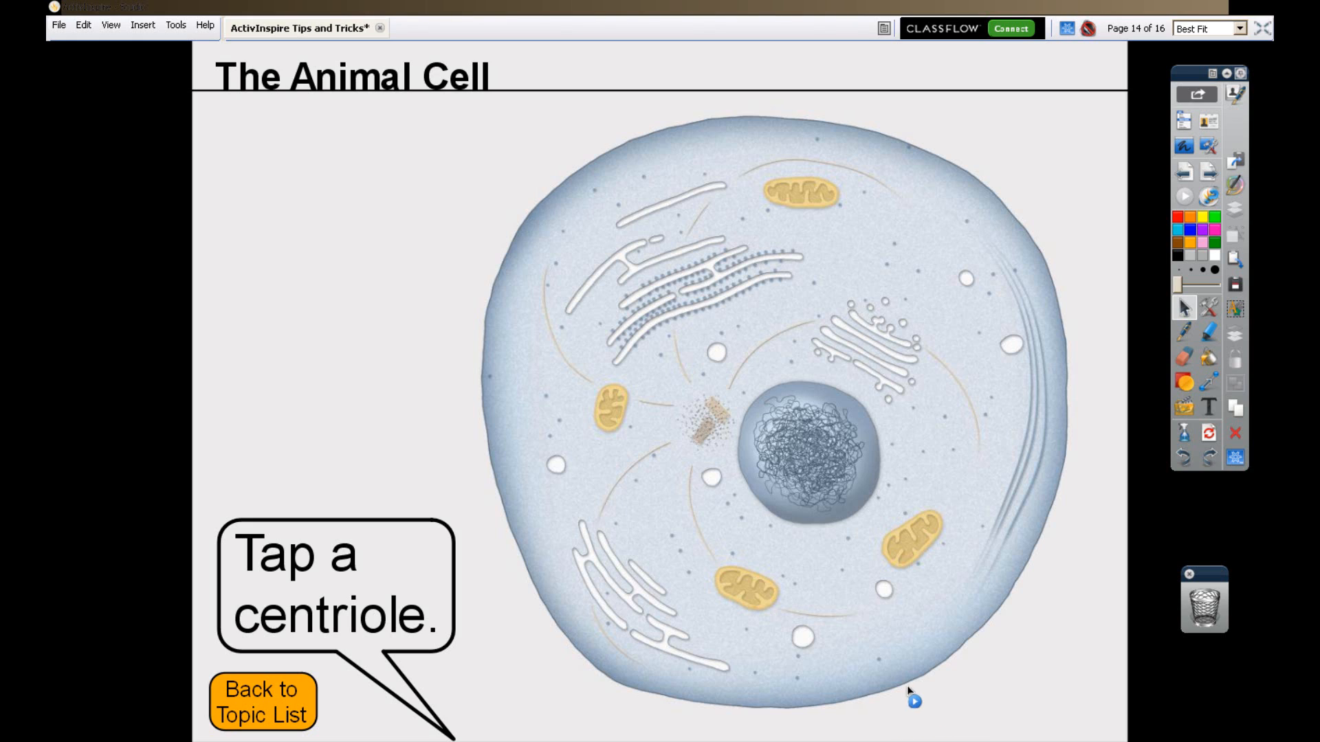
# Try tapping a mitochondrion on page 14's animal cell, then open page 15 and turn on Design Mode.
pyautogui.click(749, 587)
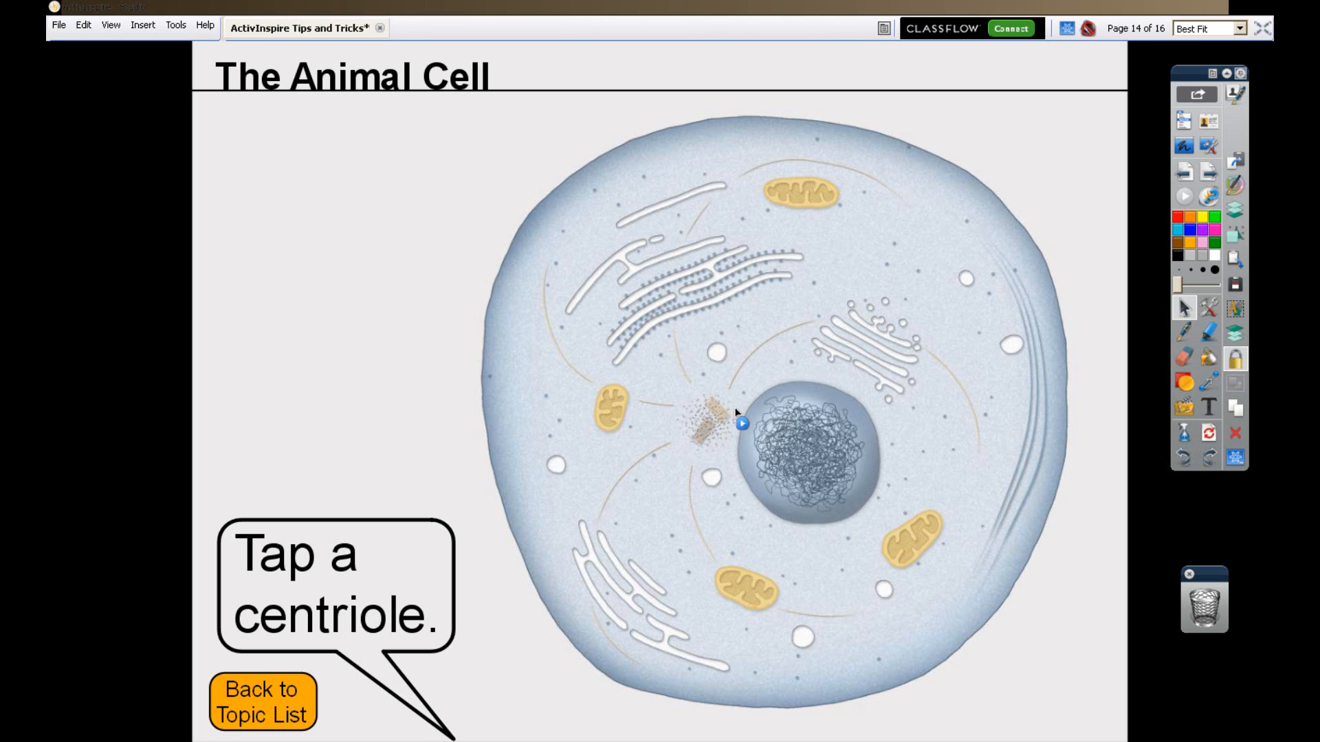
pyautogui.click(1209, 173)
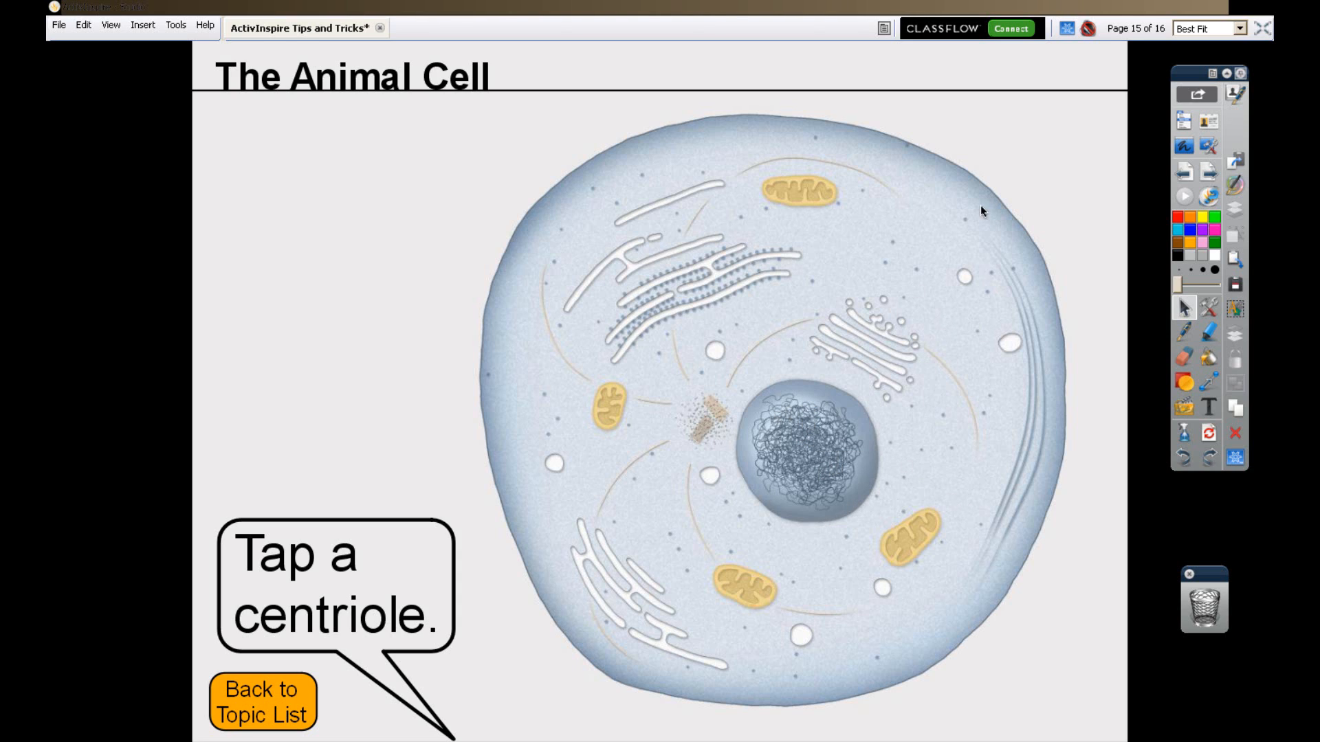
pyautogui.click(1068, 26)
pyautogui.moveTo(892, 303)
pyautogui.mouseDown()
pyautogui.moveTo(901, 327)
pyautogui.moveTo(880, 327)
pyautogui.mouseUp()
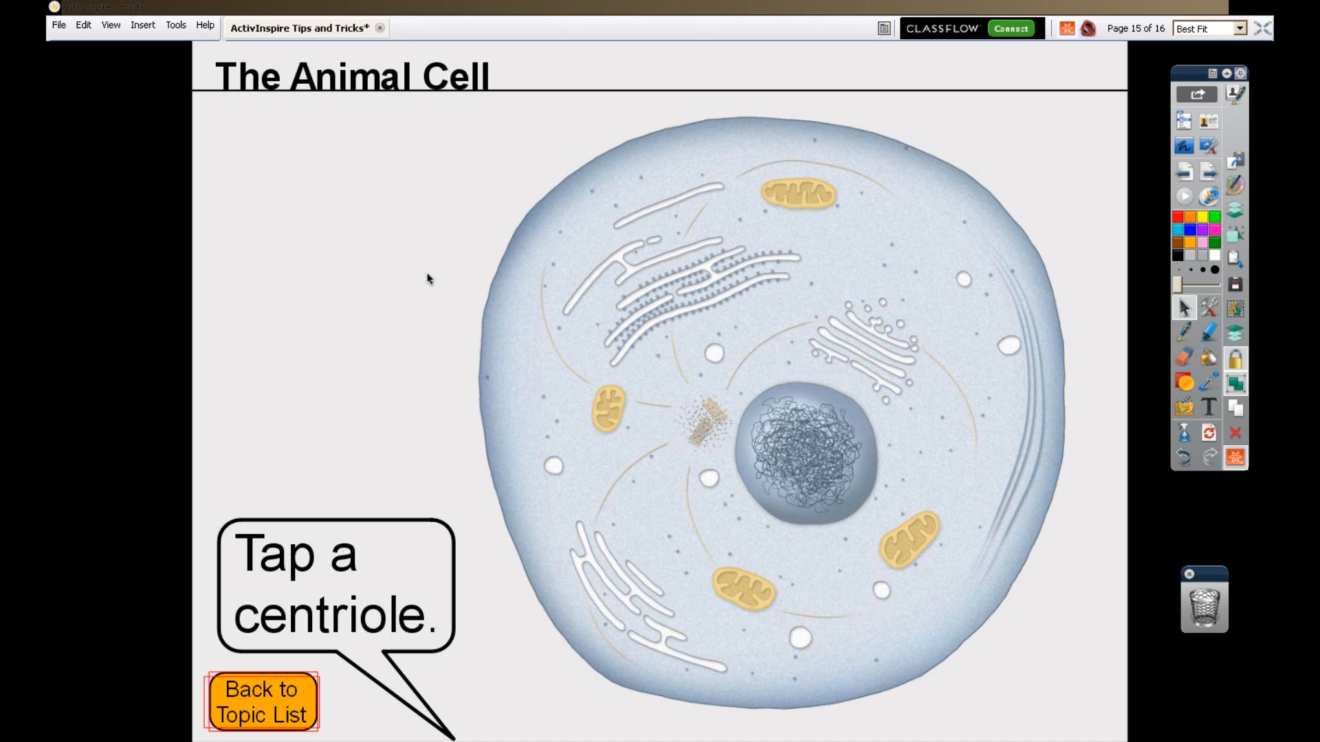
pyautogui.click(369, 296)
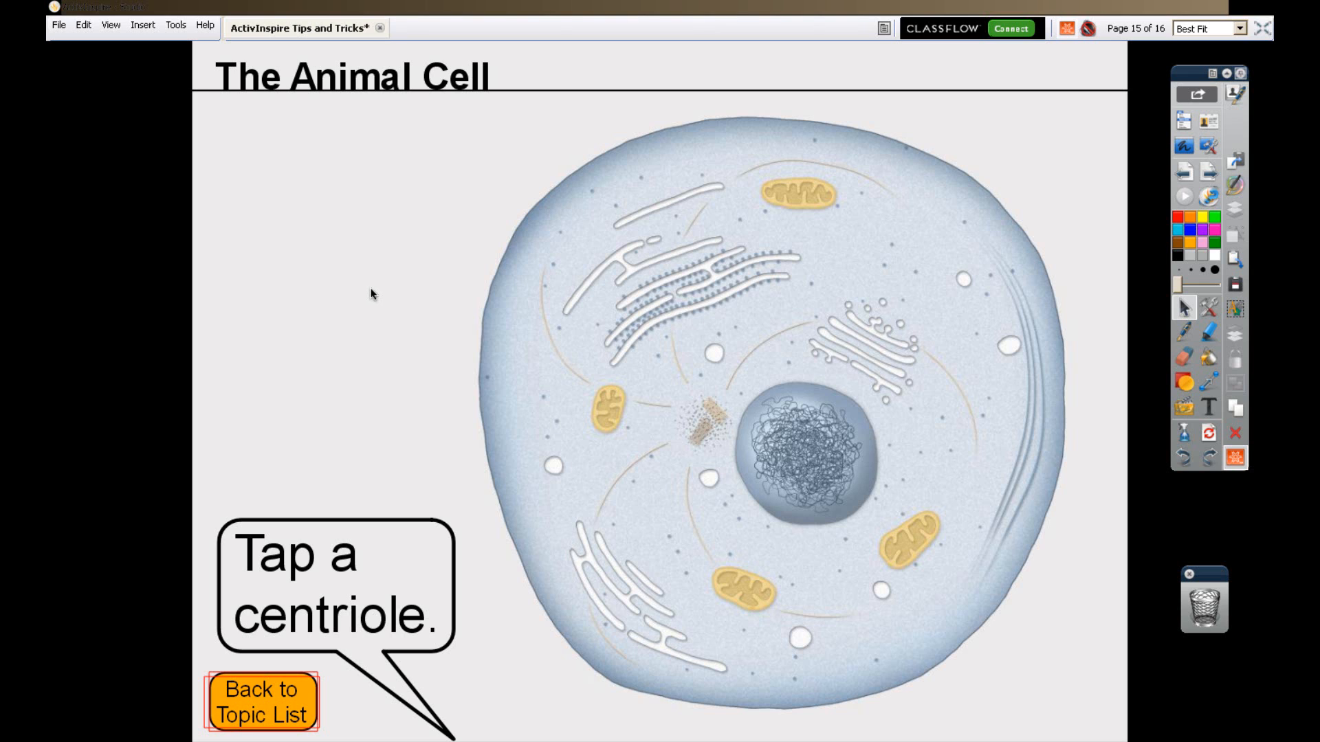
# Open the Resource Browser, switch to the shared resources and select the (L) Sounds folder.
pyautogui.hotkey('ctrl', 'b')
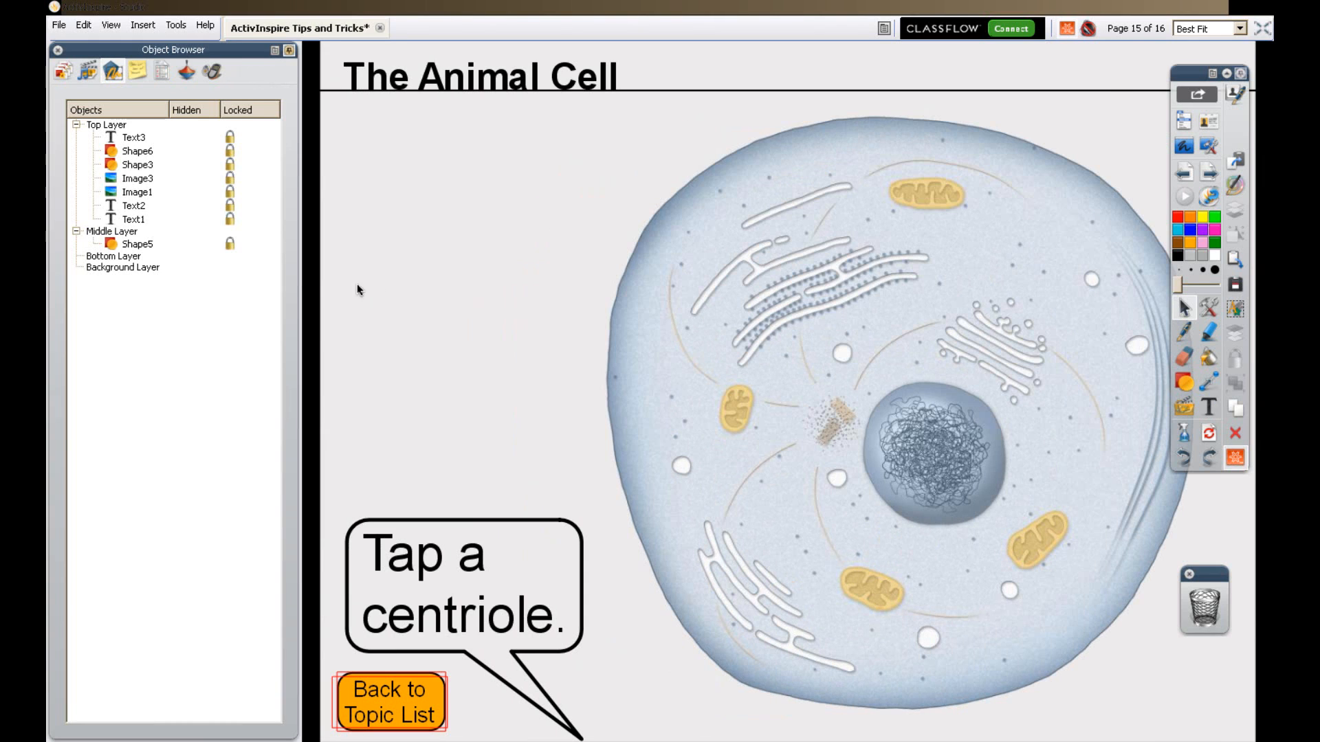
pyautogui.click(90, 73)
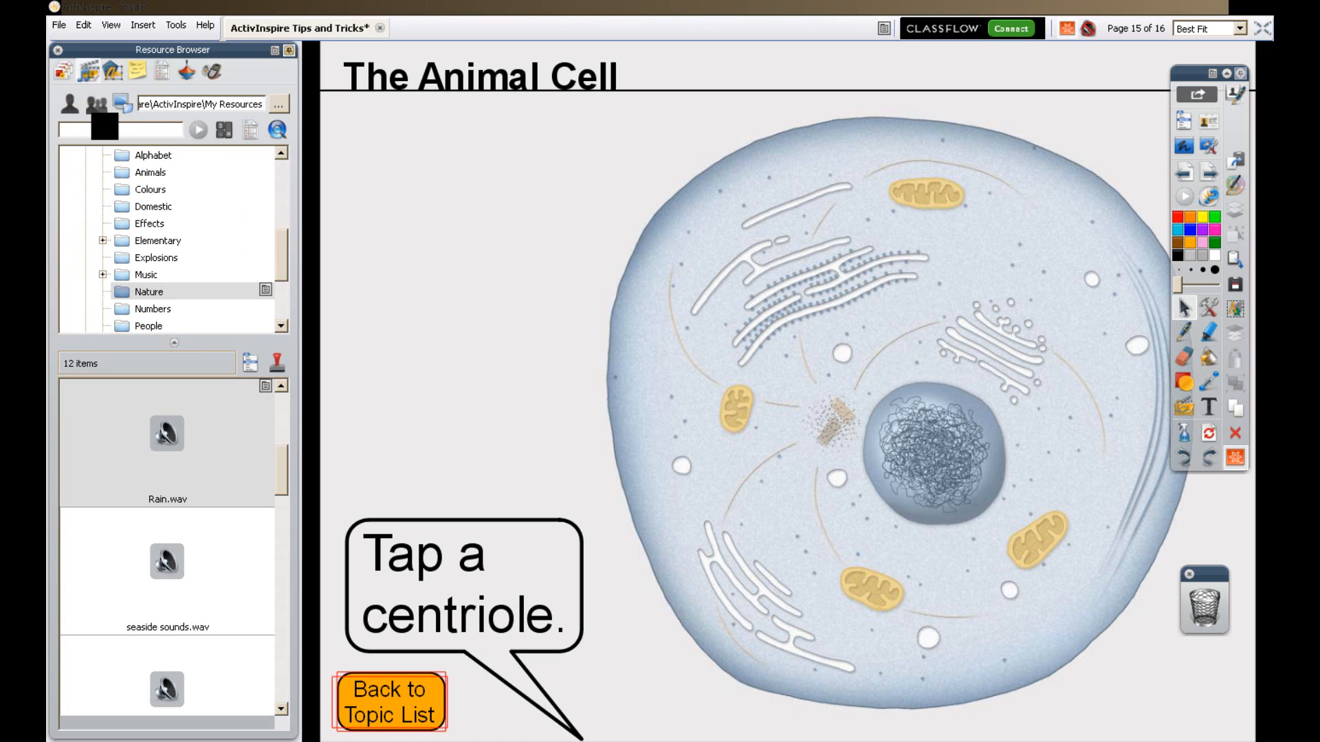
pyautogui.moveTo(283, 263); pyautogui.dragTo(273, 161)
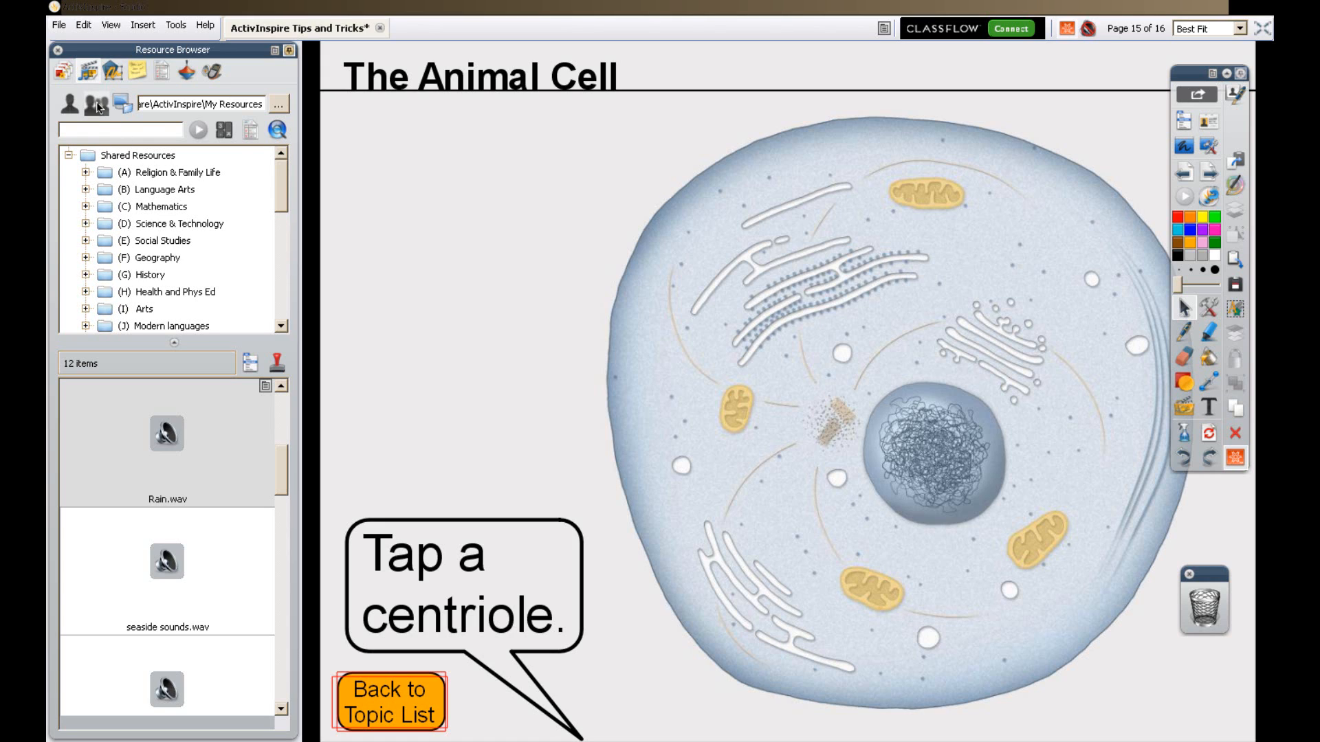
pyautogui.click(98, 108)
pyautogui.moveTo(279, 197); pyautogui.dragTo(278, 247)
pyautogui.click(147, 275)
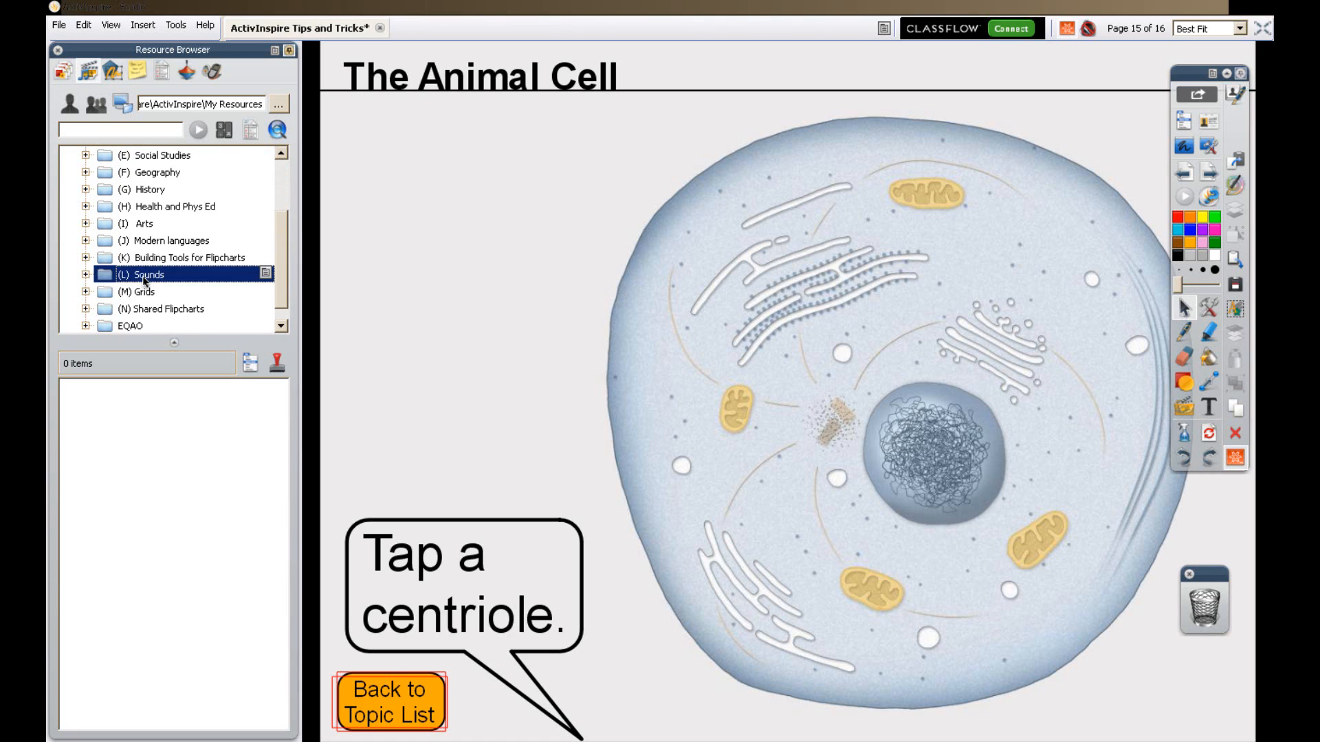
# Open the Nature subfolder of (L) Sounds and place Rain.wav on the page in the empty area beside the cell.
pyautogui.click(86, 274)
pyautogui.scroll(-3, 273, 244)
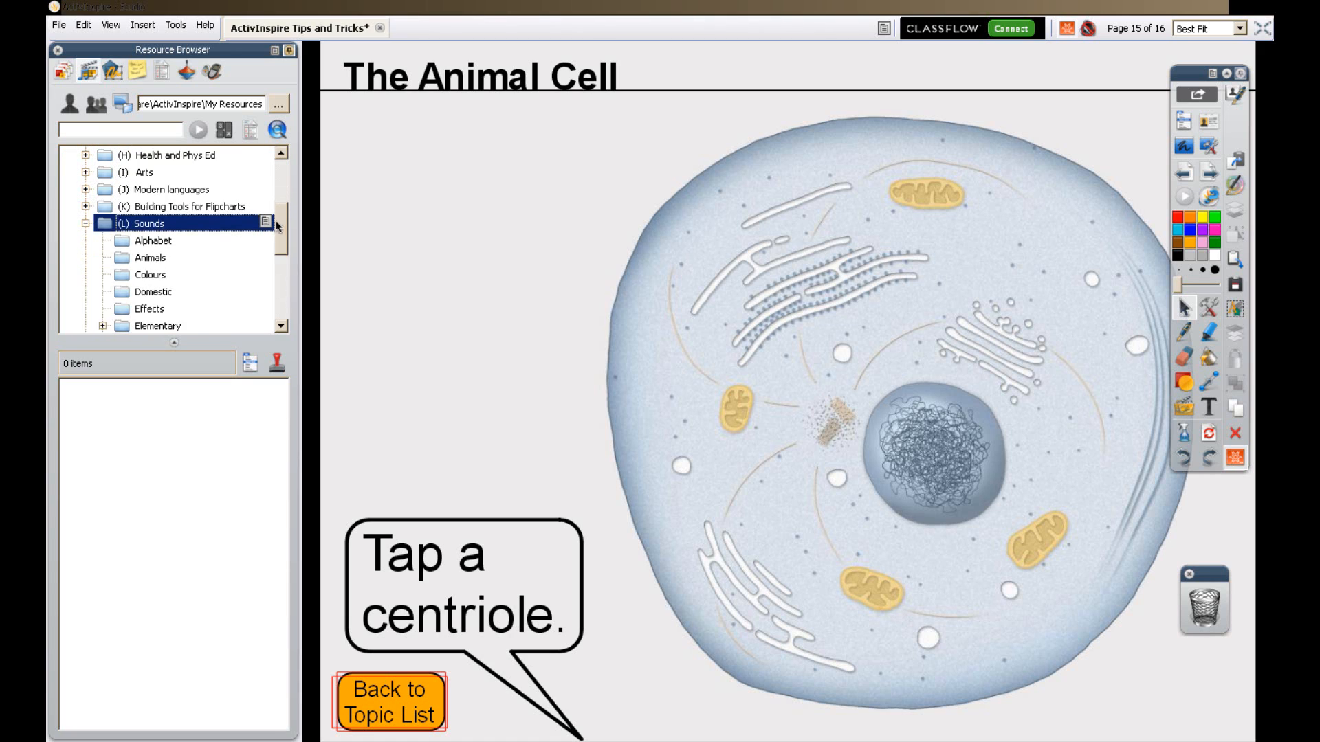
pyautogui.scroll(-1, 272, 245)
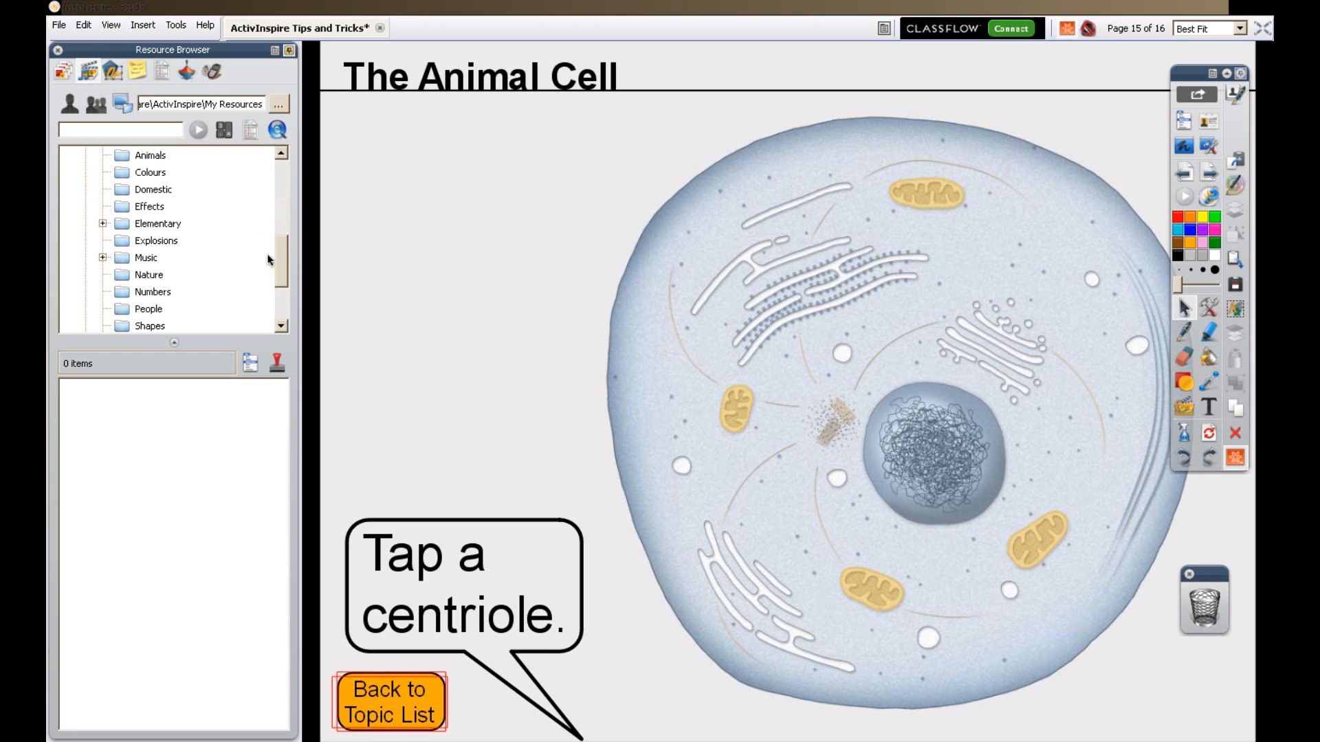
pyautogui.click(145, 276)
pyautogui.moveTo(282, 445); pyautogui.dragTo(271, 487)
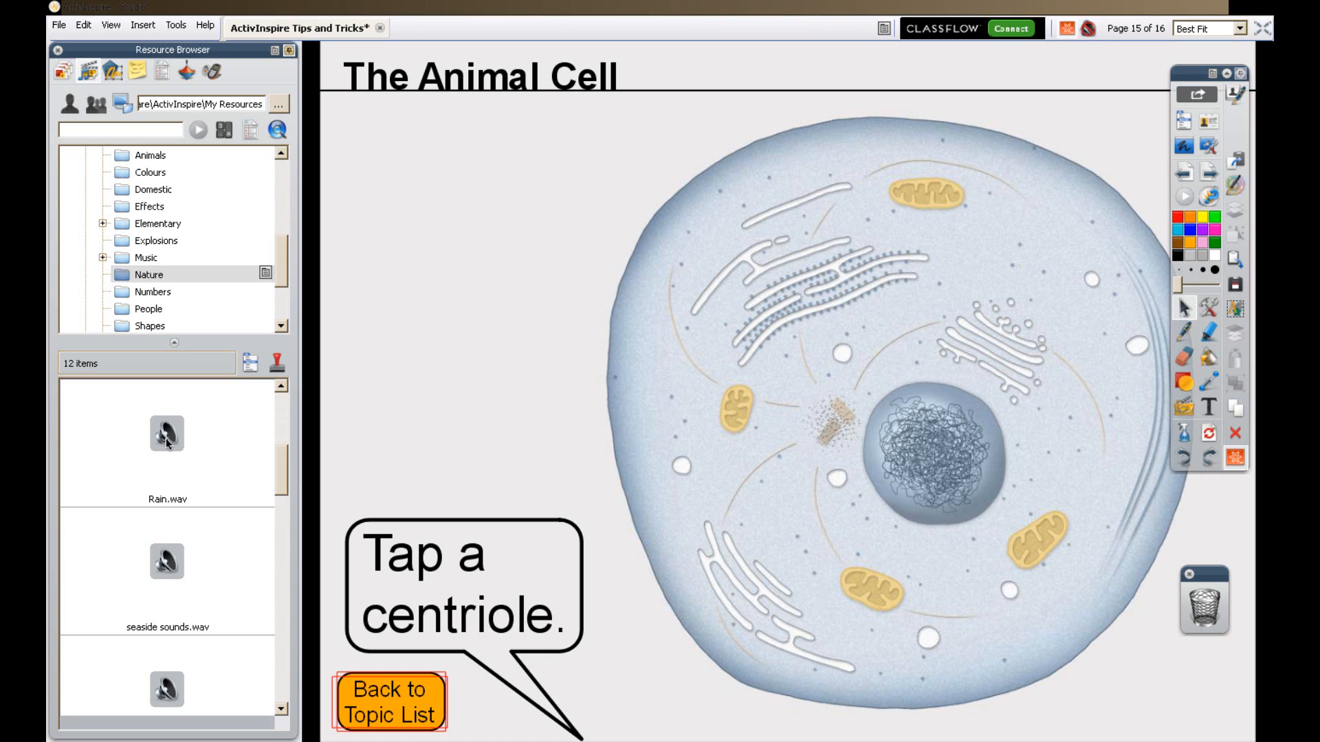
pyautogui.moveTo(166, 444); pyautogui.dragTo(456, 318)
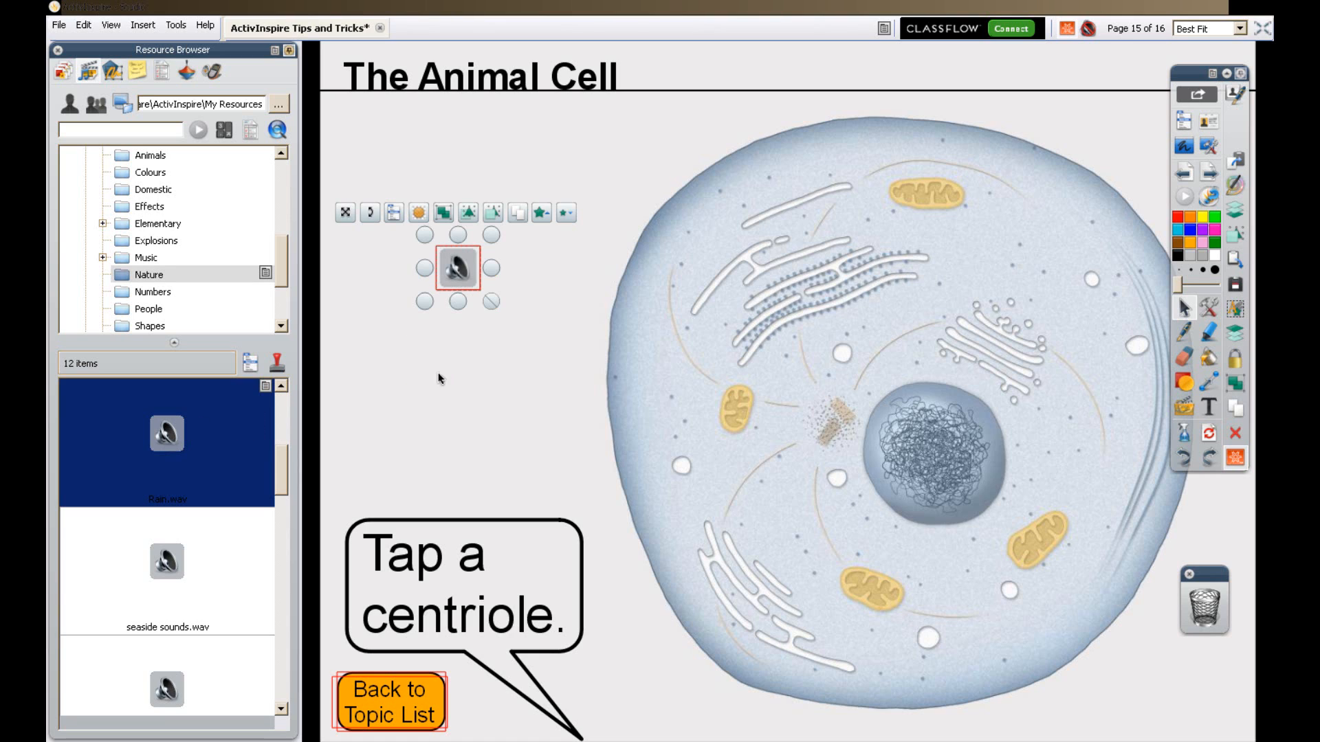
# Discard the rain sound icon in the trash bin and close the Resource Browser.
pyautogui.click(517, 337)
pyautogui.moveTo(457, 266); pyautogui.dragTo(1201, 603)
pyautogui.click(58, 50)
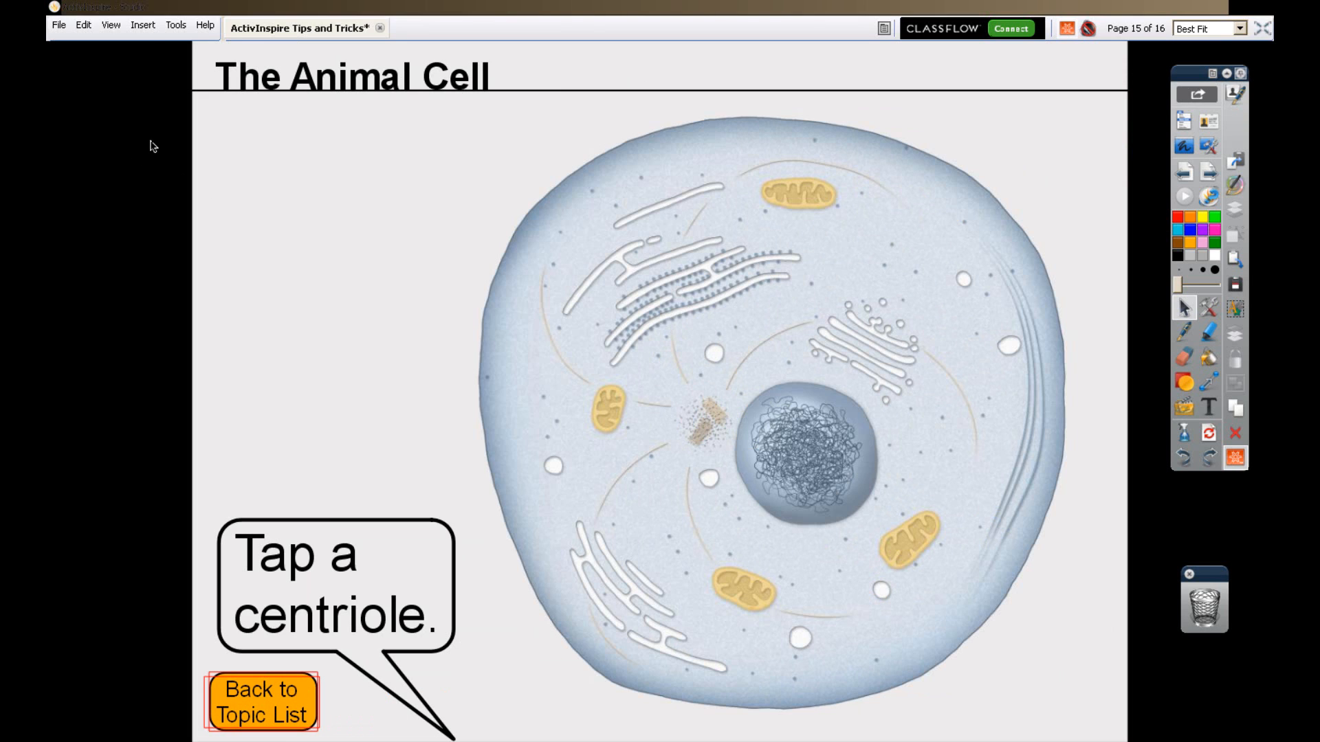
# Insert a sound file as media on page 15 and move its icon clear of the cell image.
pyautogui.click(142, 24)
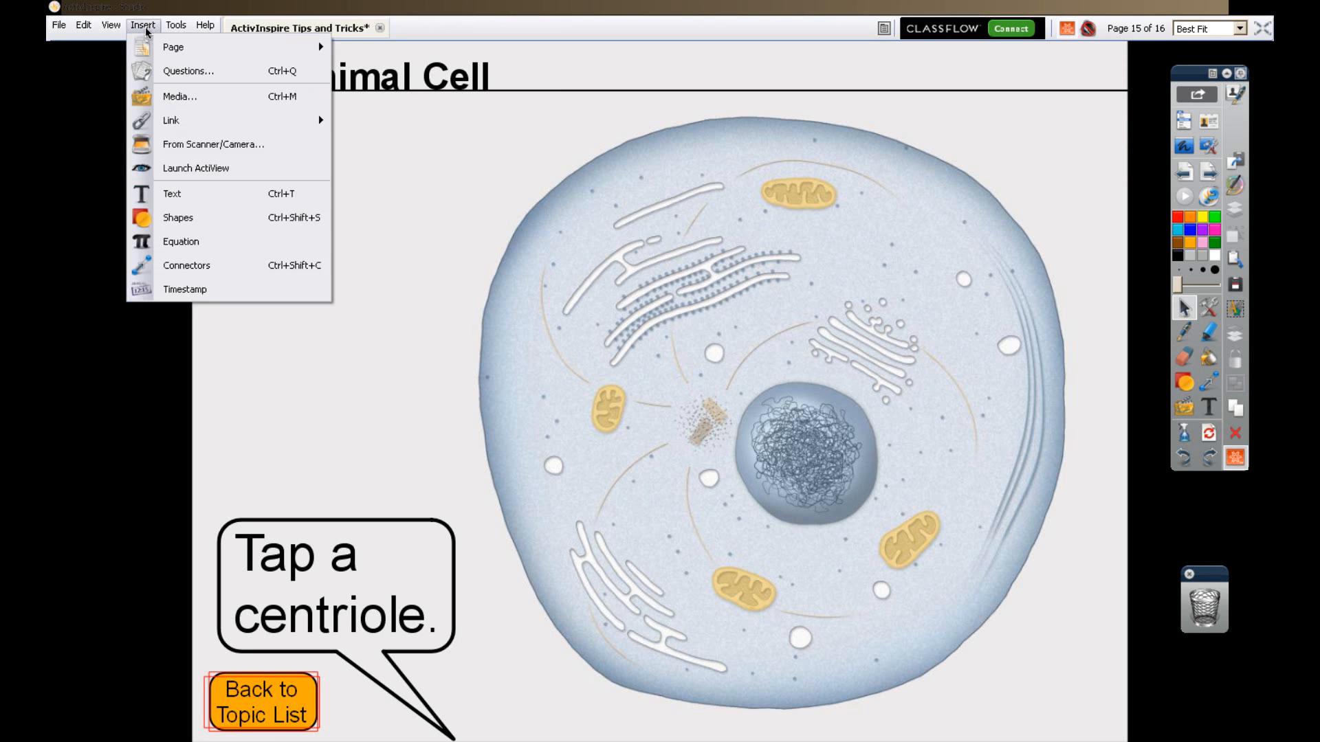
pyautogui.click(179, 96)
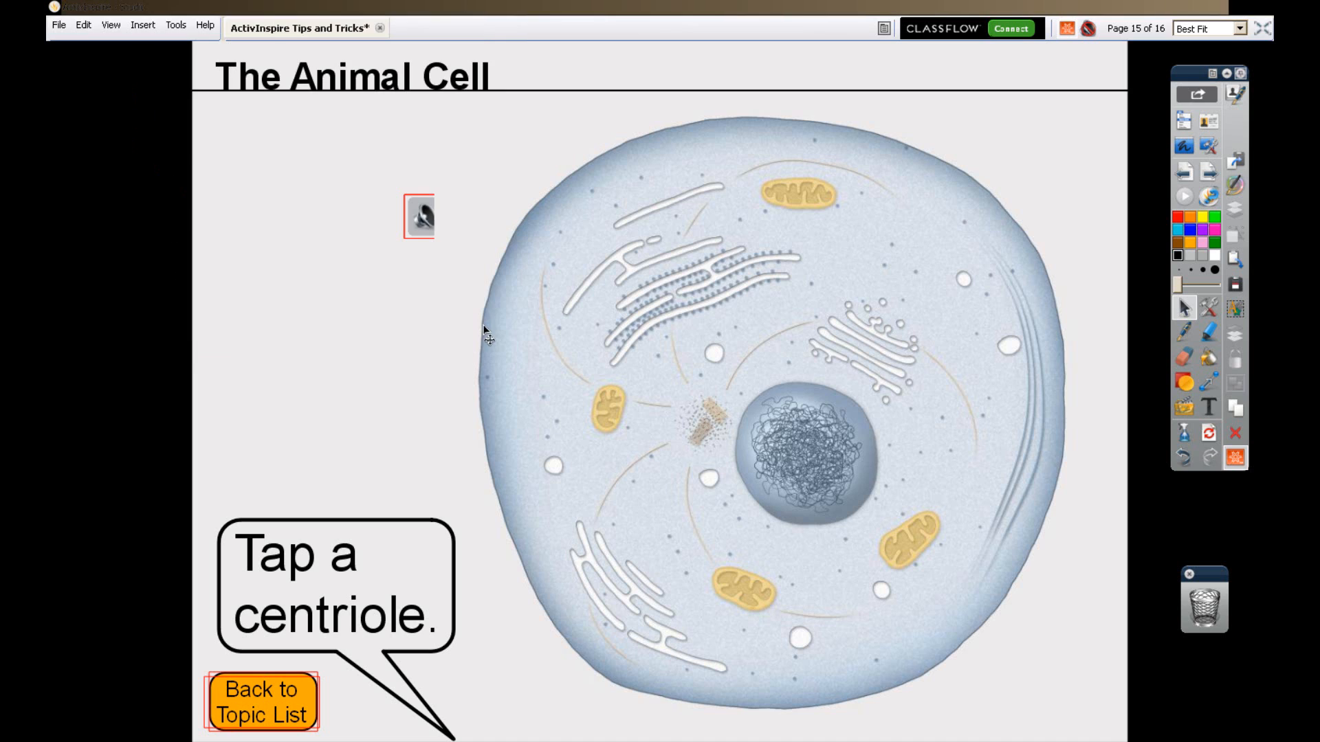
pyautogui.moveTo(409, 219); pyautogui.dragTo(325, 228)
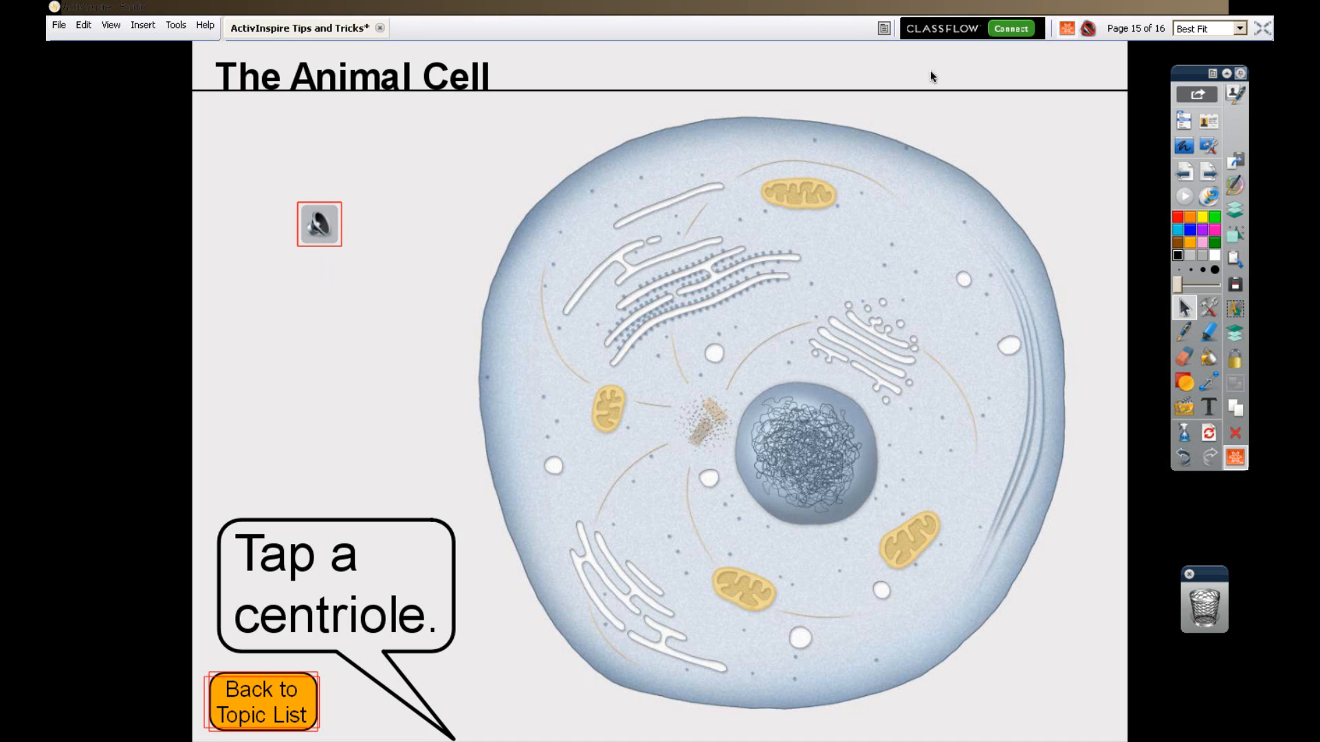
# Turn off Design Mode to check the sound icon, then turn it back on and reposition the icon beside the cell.
pyautogui.click(1067, 31)
pyautogui.moveTo(320, 229)
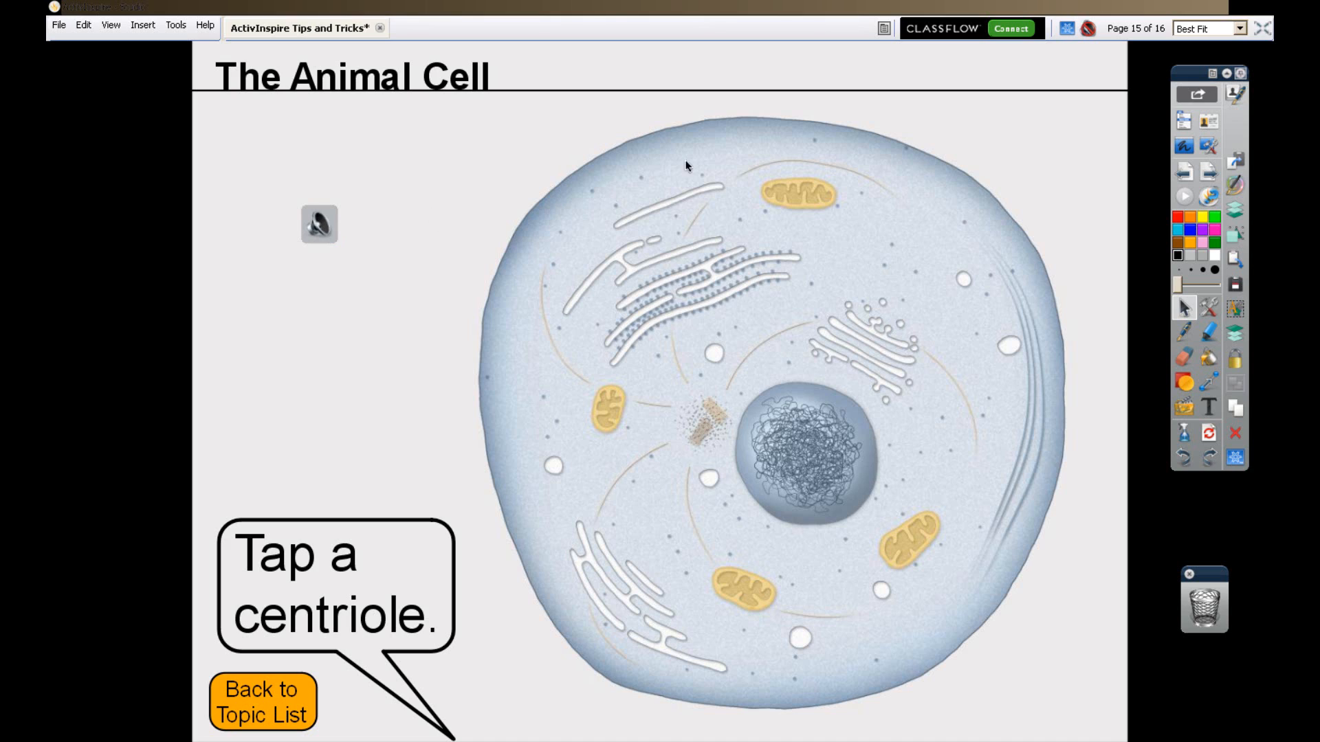
pyautogui.click(1069, 28)
pyautogui.moveTo(317, 233); pyautogui.dragTo(374, 230)
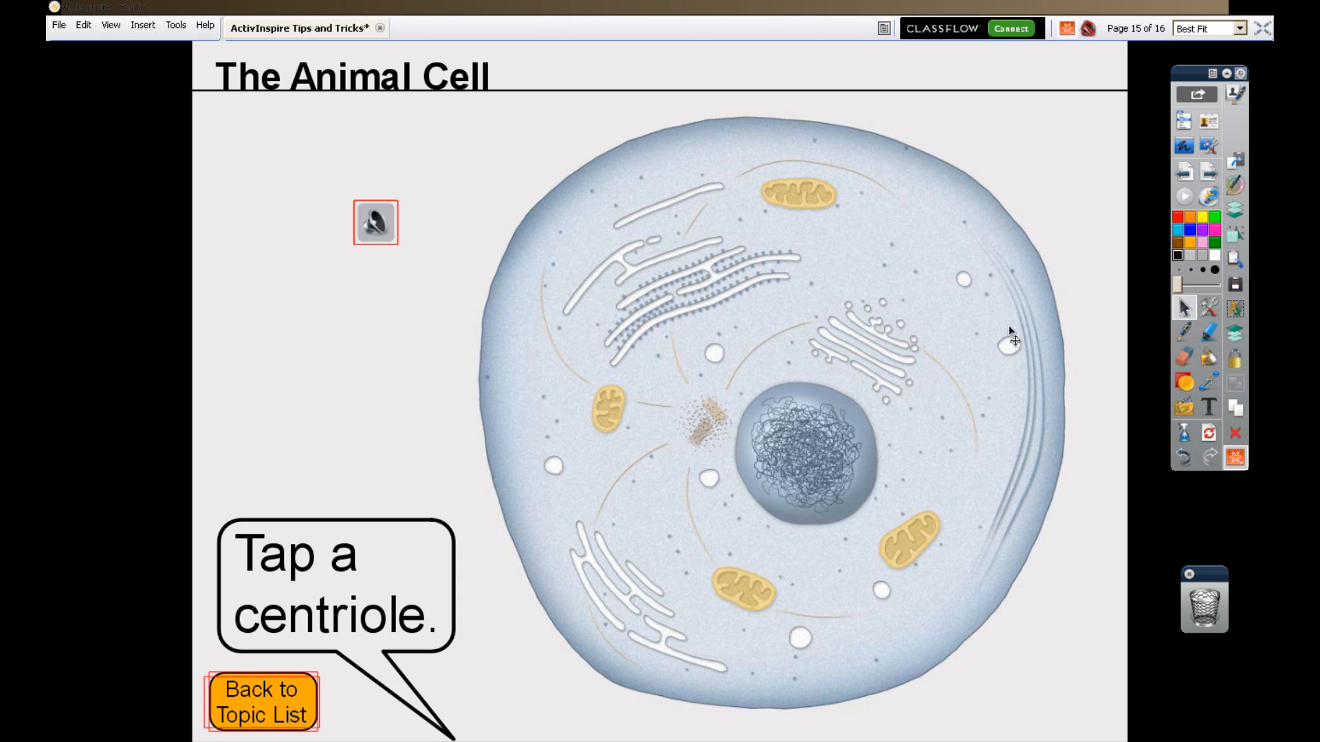
pyautogui.moveTo(372, 226); pyautogui.dragTo(343, 236)
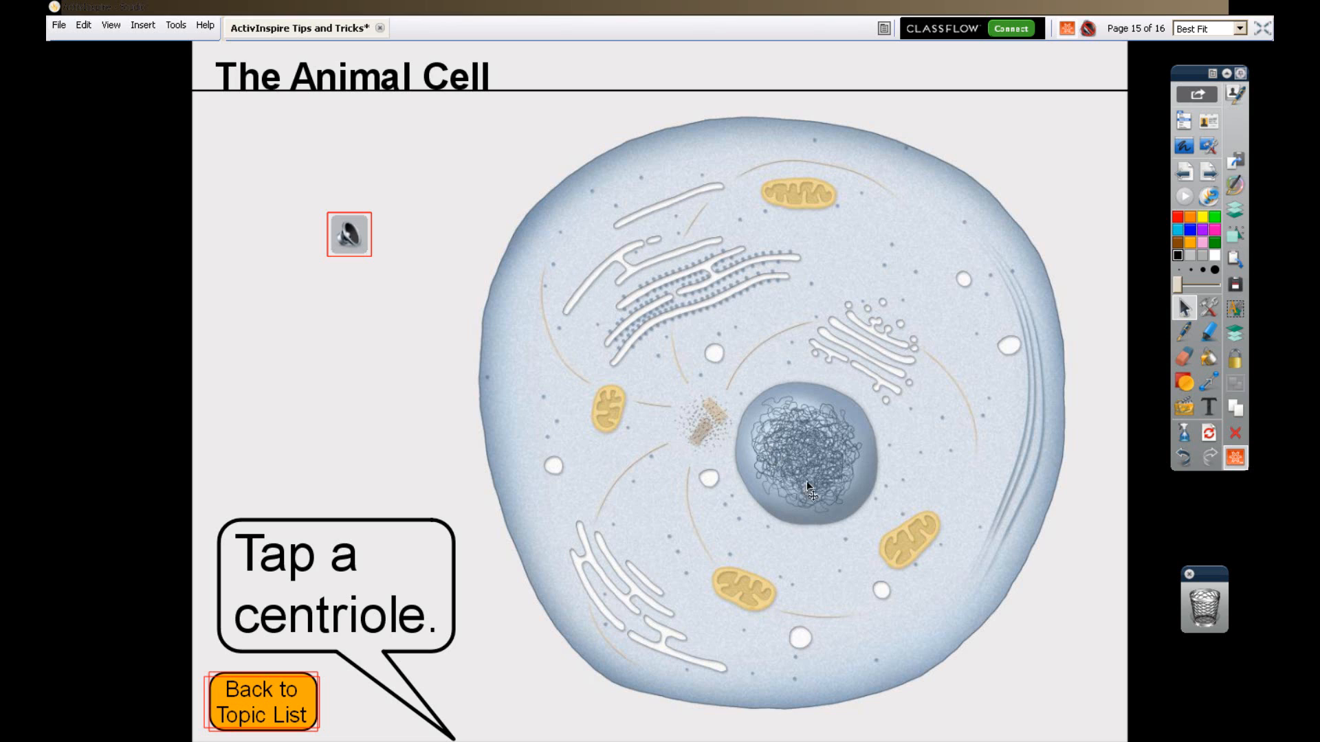
# Reorder the animal cell image on page 15 so that it sits in the bottom layer.
pyautogui.click(794, 431)
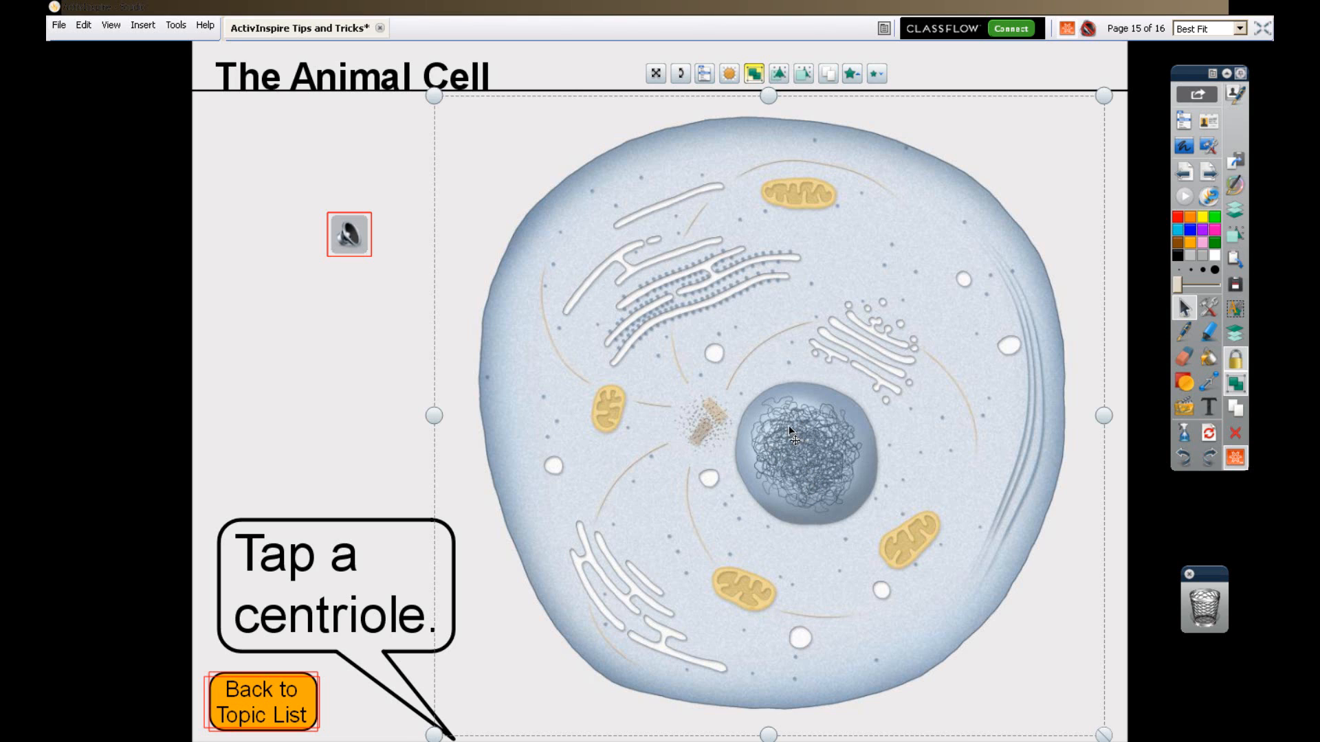
pyautogui.rightClick(781, 380)
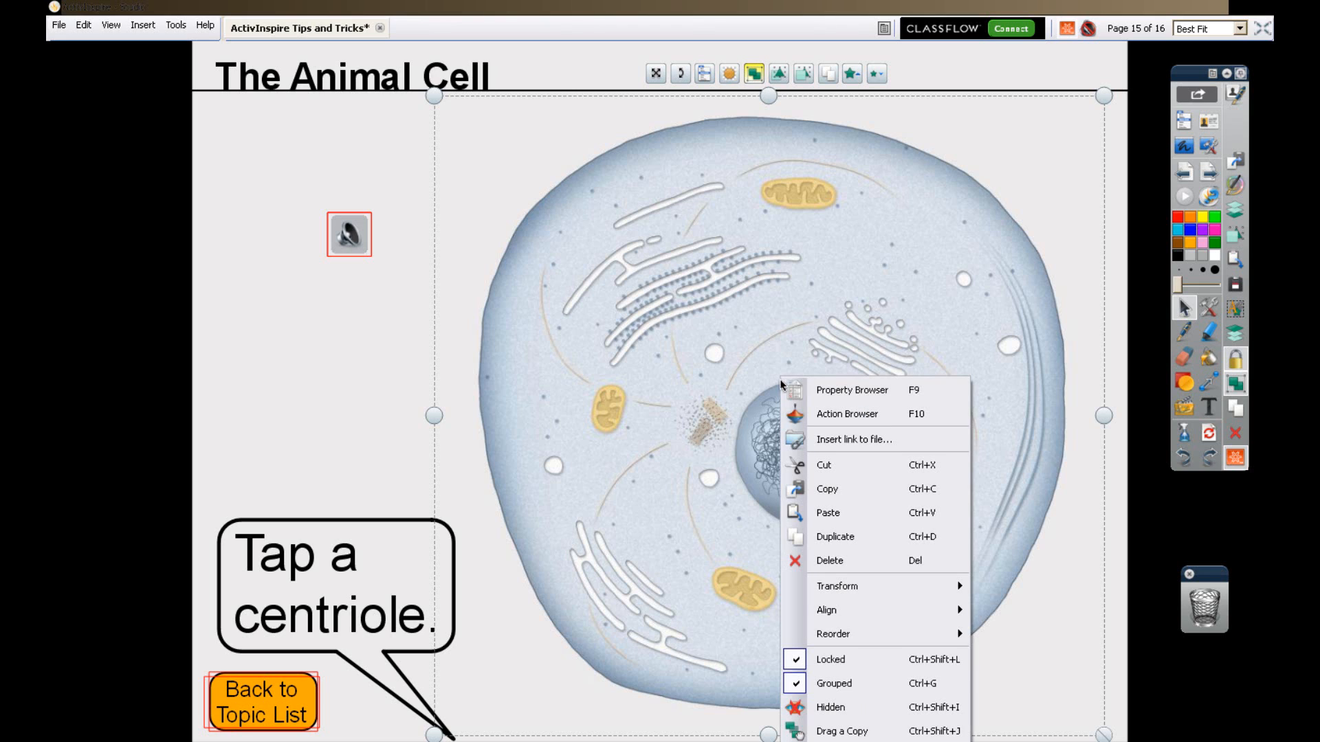
pyautogui.moveTo(868, 638)
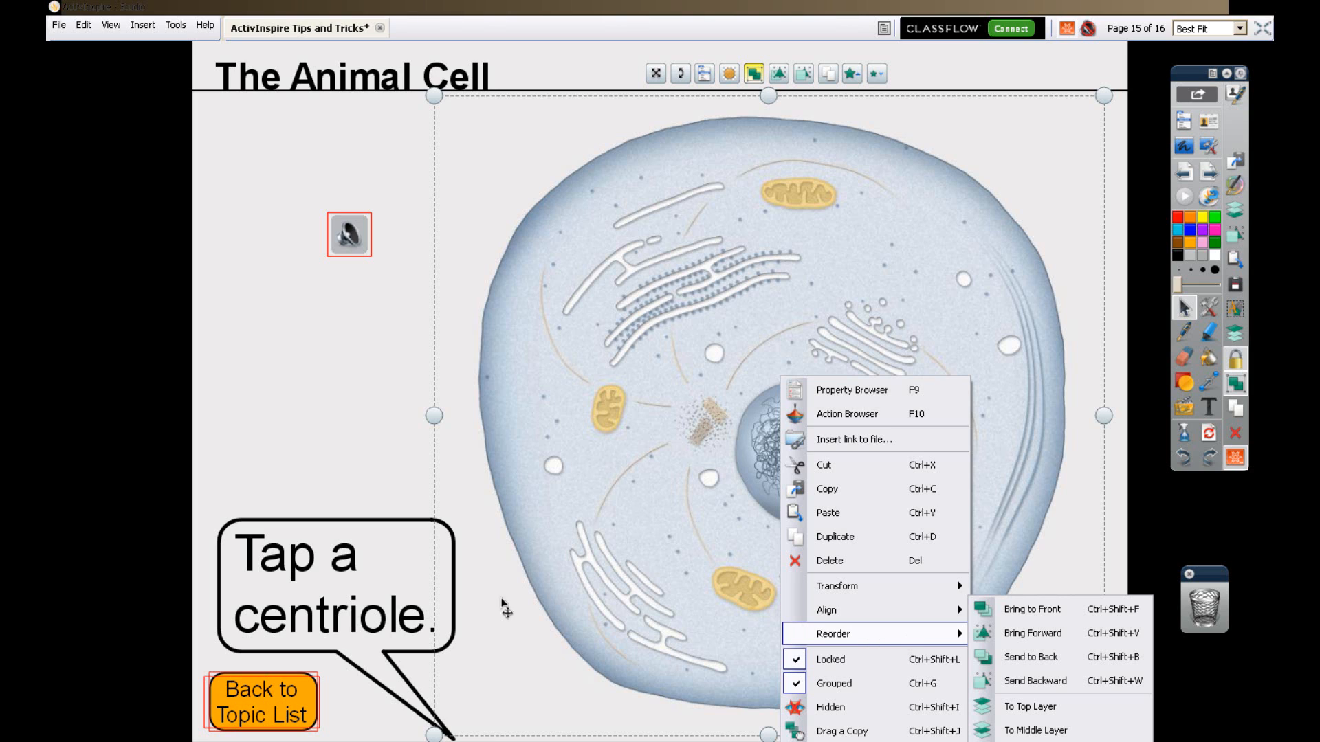
pyautogui.click(438, 407)
pyautogui.rightClick(708, 195)
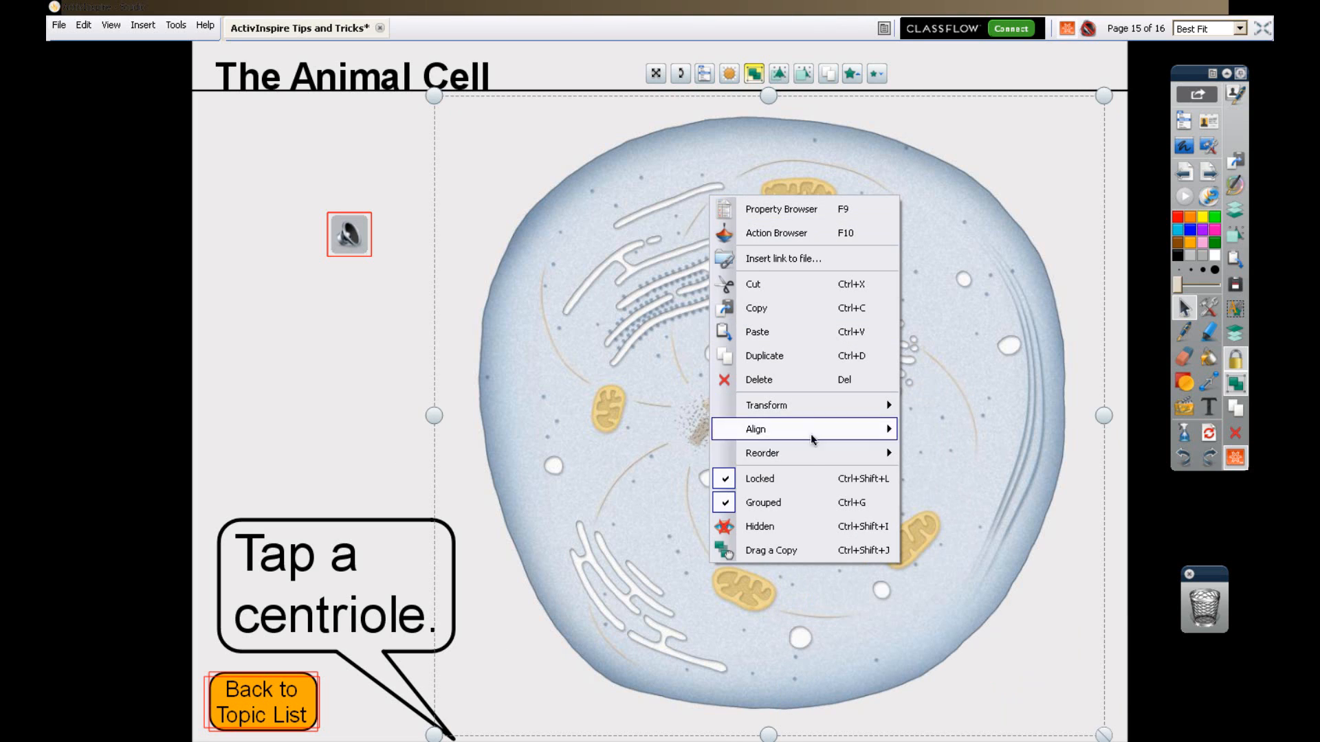
pyautogui.click(814, 480)
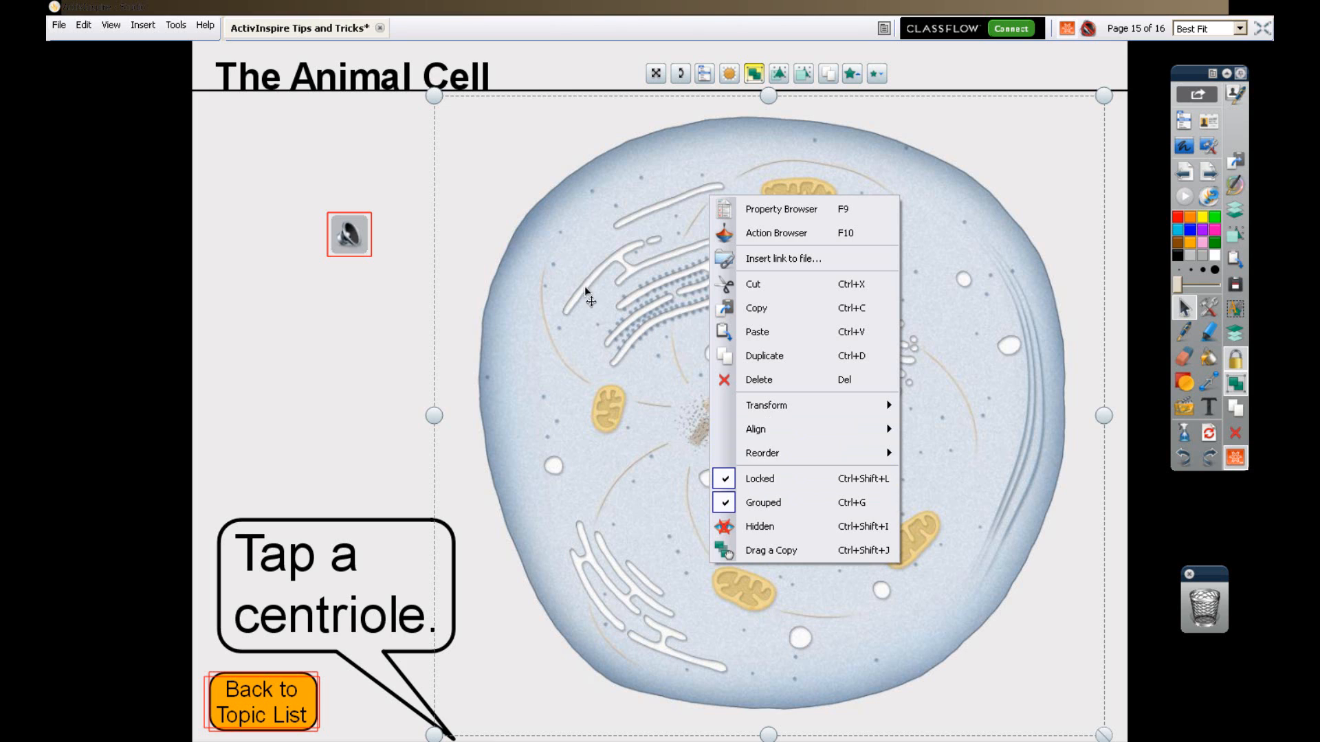
pyautogui.rightClick(756, 220)
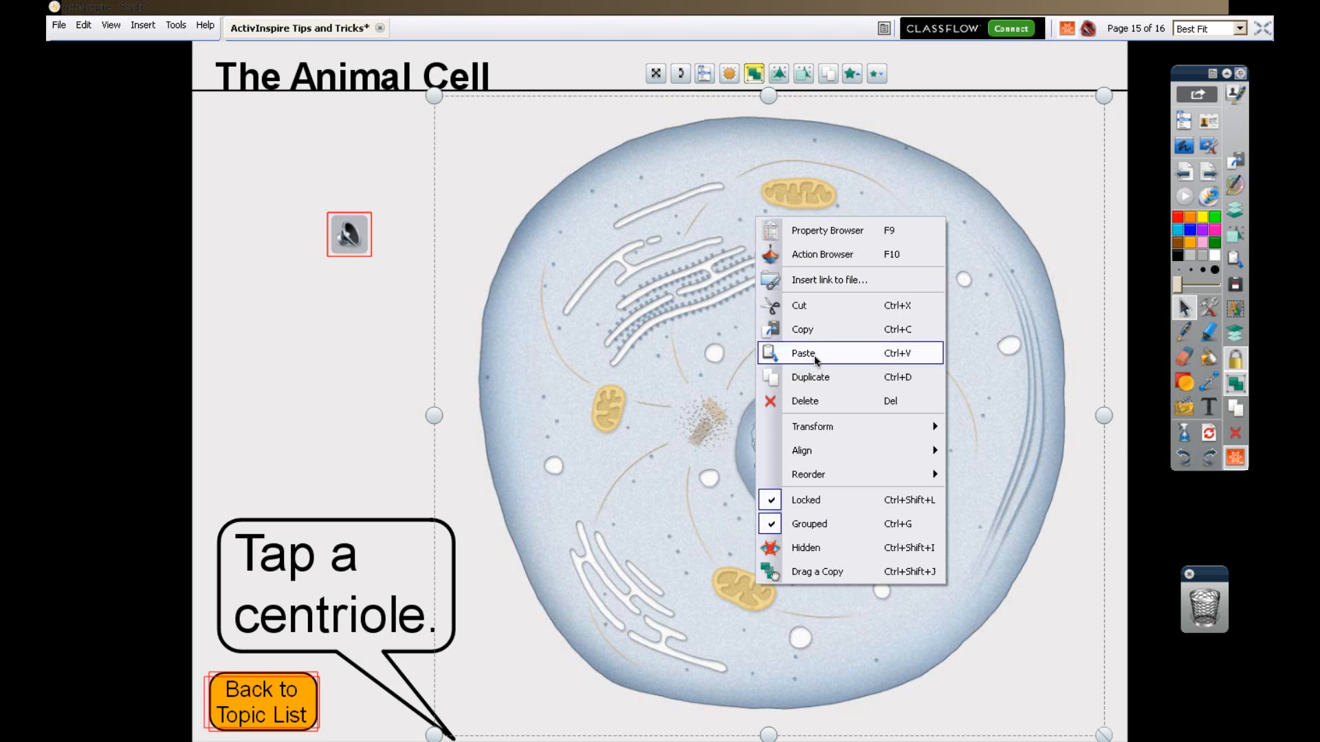
pyautogui.moveTo(832, 472)
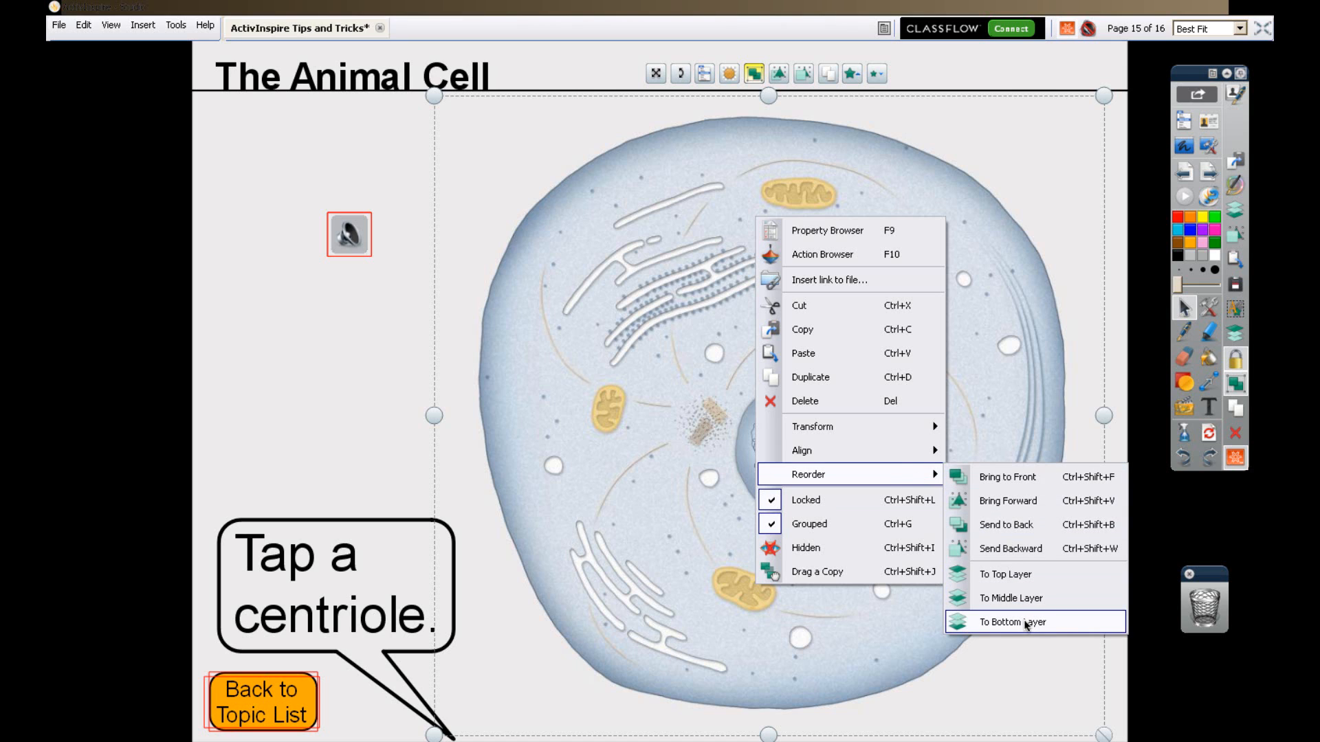
pyautogui.click(1024, 622)
# Place the sound icon over the cell image and stretch it across the full width of the cell's upper part.
pyautogui.click(346, 350)
pyautogui.moveTo(349, 237); pyautogui.dragTo(1167, 262)
pyautogui.moveTo(768, 182); pyautogui.dragTo(755, 398)
pyautogui.moveTo(753, 425); pyautogui.dragTo(754, 438)
pyautogui.moveTo(481, 262); pyautogui.dragTo(474, 262)
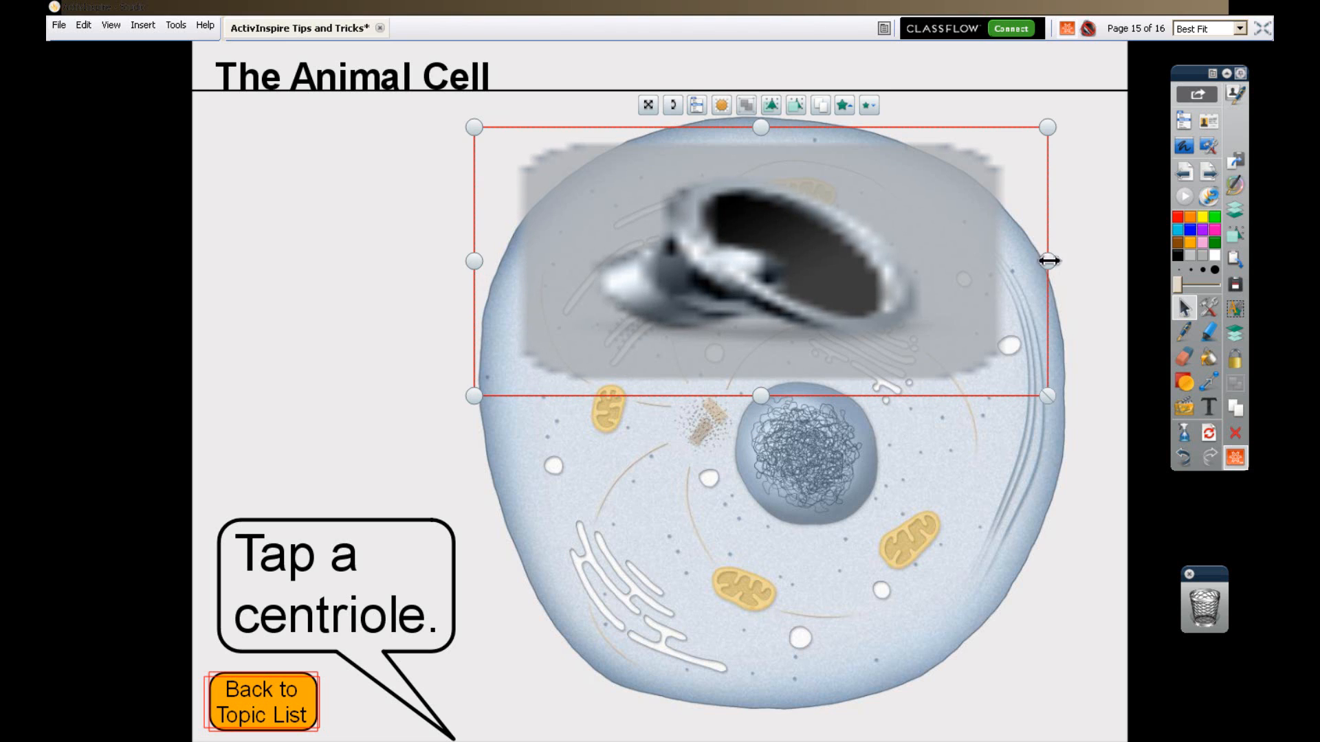
pyautogui.moveTo(1056, 264); pyautogui.dragTo(1079, 262)
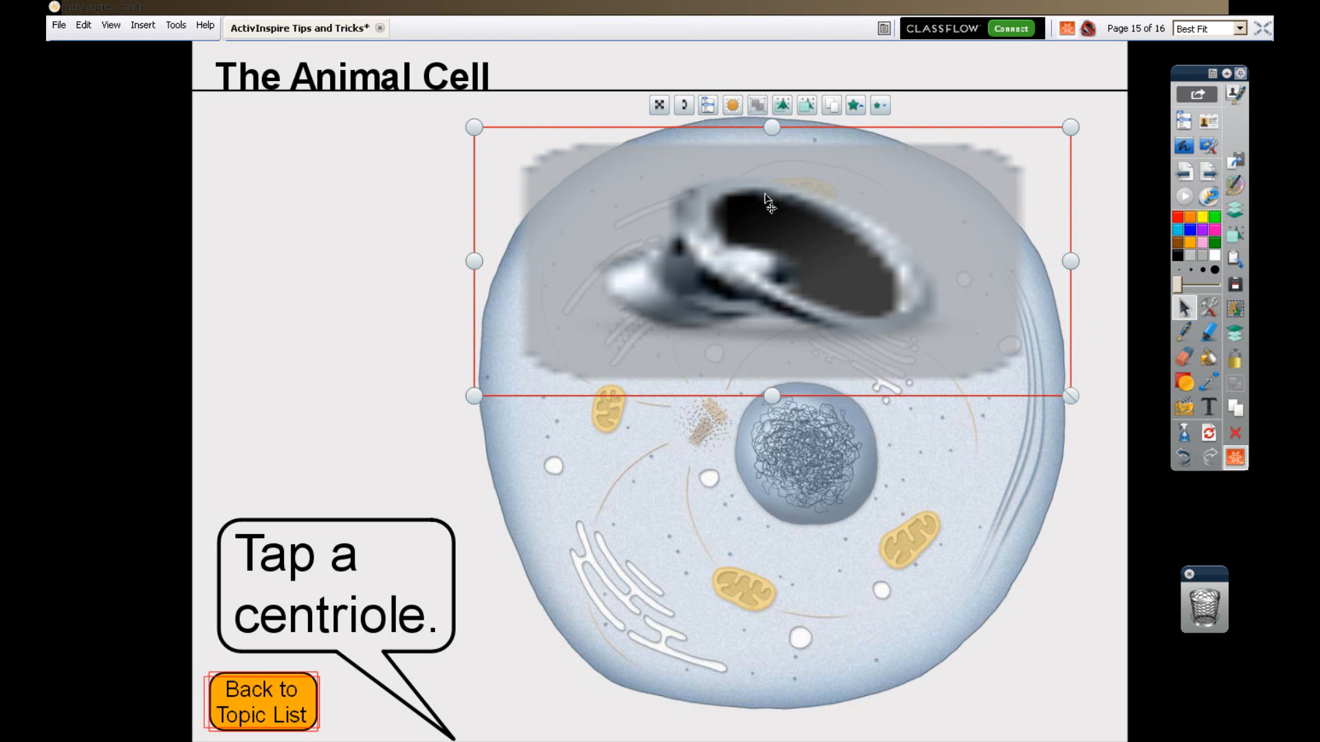
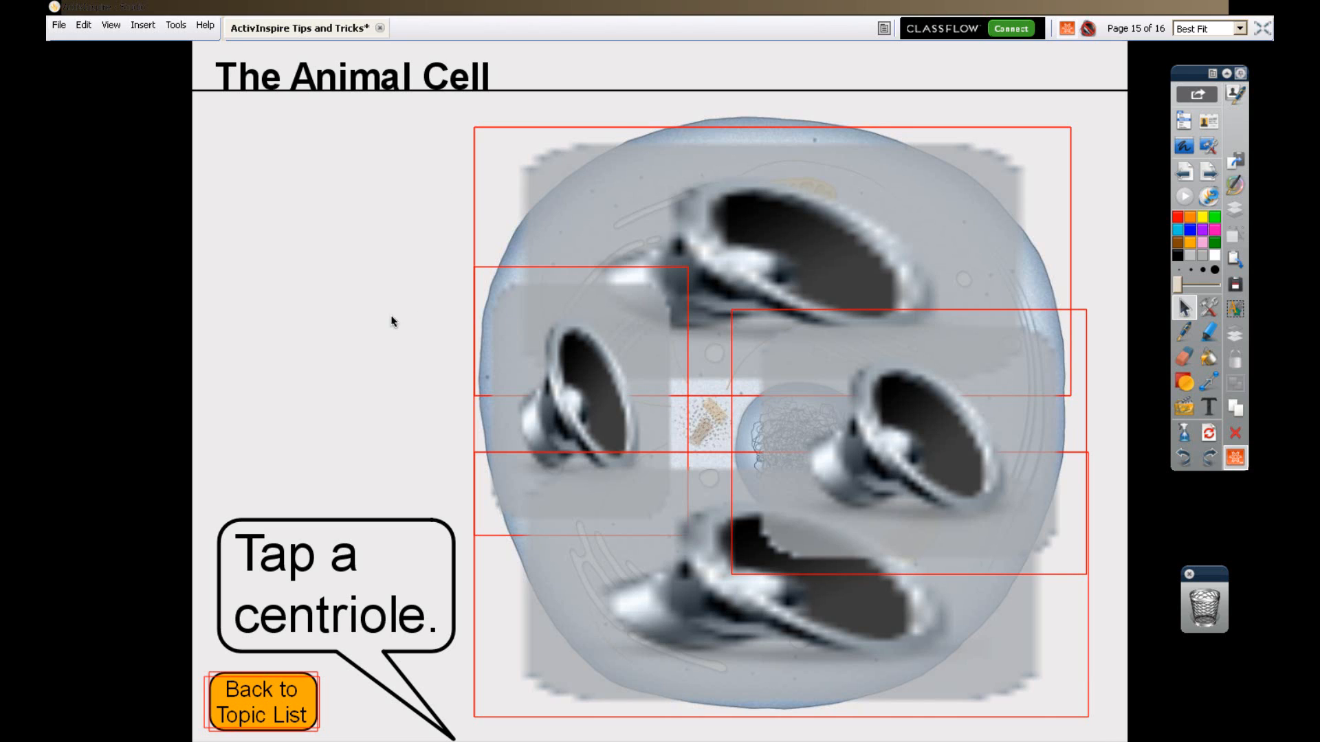
# Place the small sound icon over the centriole and stretch it downward to fill the gap between the large sound icons.
pyautogui.moveTo(424, 225); pyautogui.dragTo(708, 425)
pyautogui.click(717, 422)
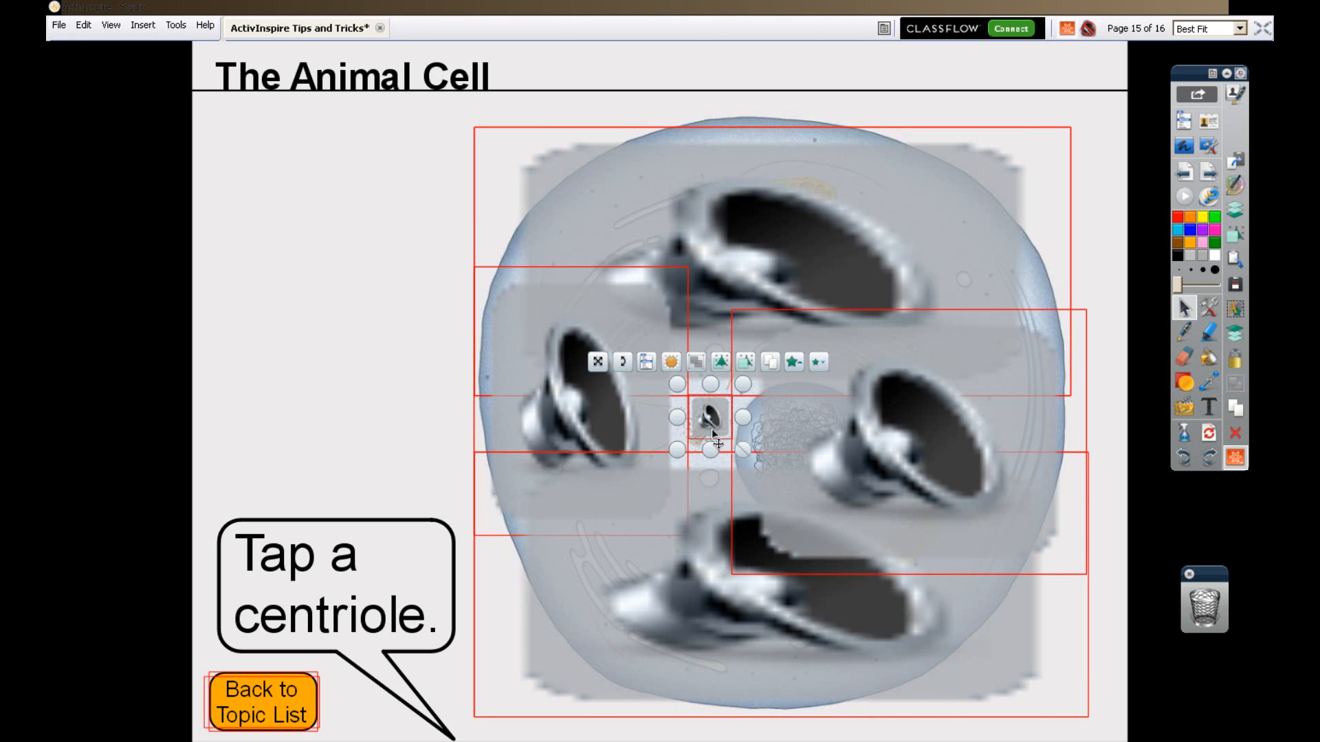
pyautogui.moveTo(713, 454); pyautogui.dragTo(713, 470)
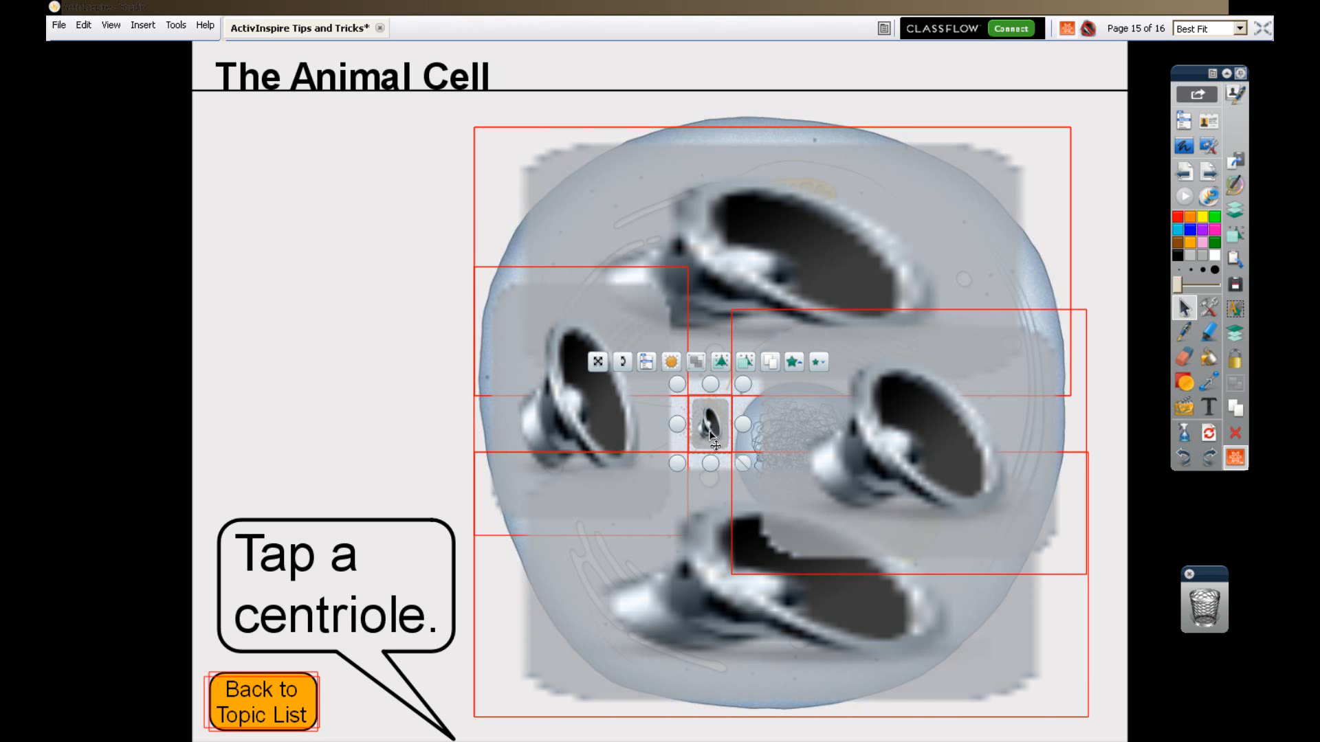
pyautogui.click(315, 336)
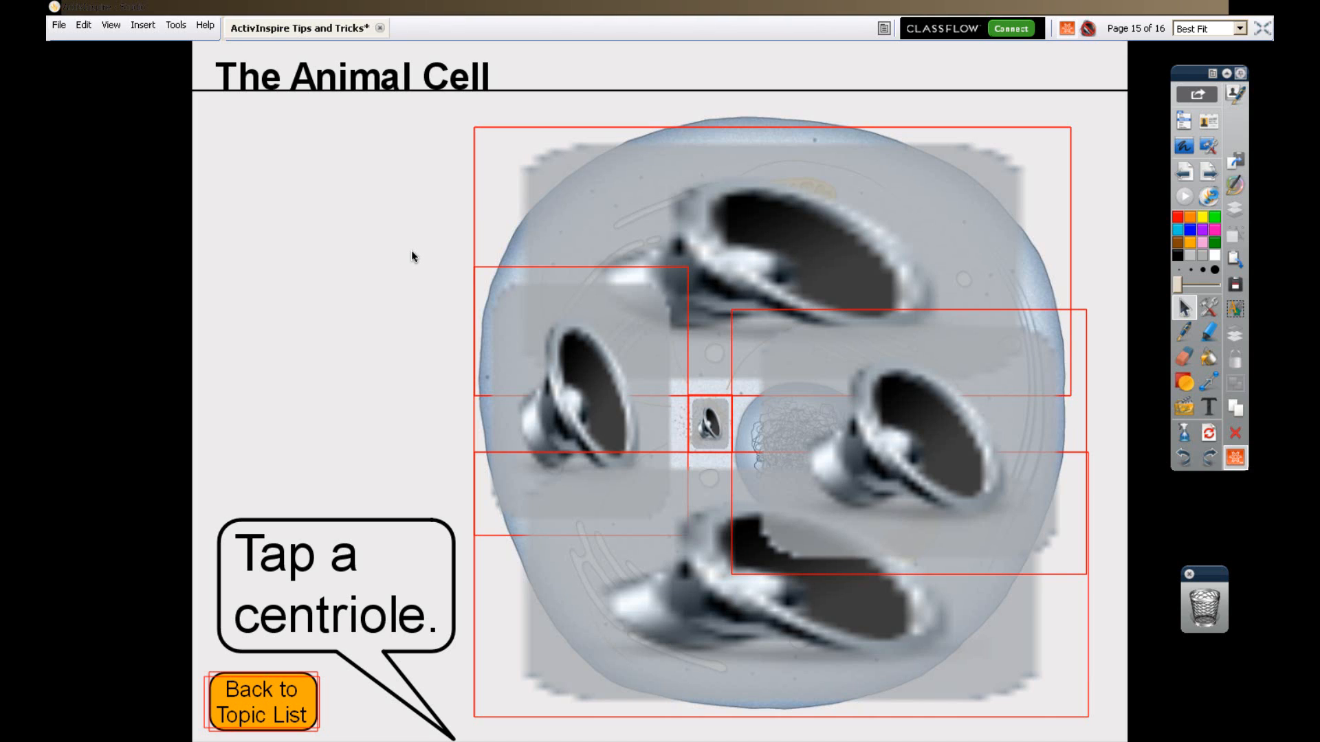
# Open the Object Browser and identify which bottom-layer entry, Image3 or Image1, is the cell image.
pyautogui.hotkey('ctrl', 'b')
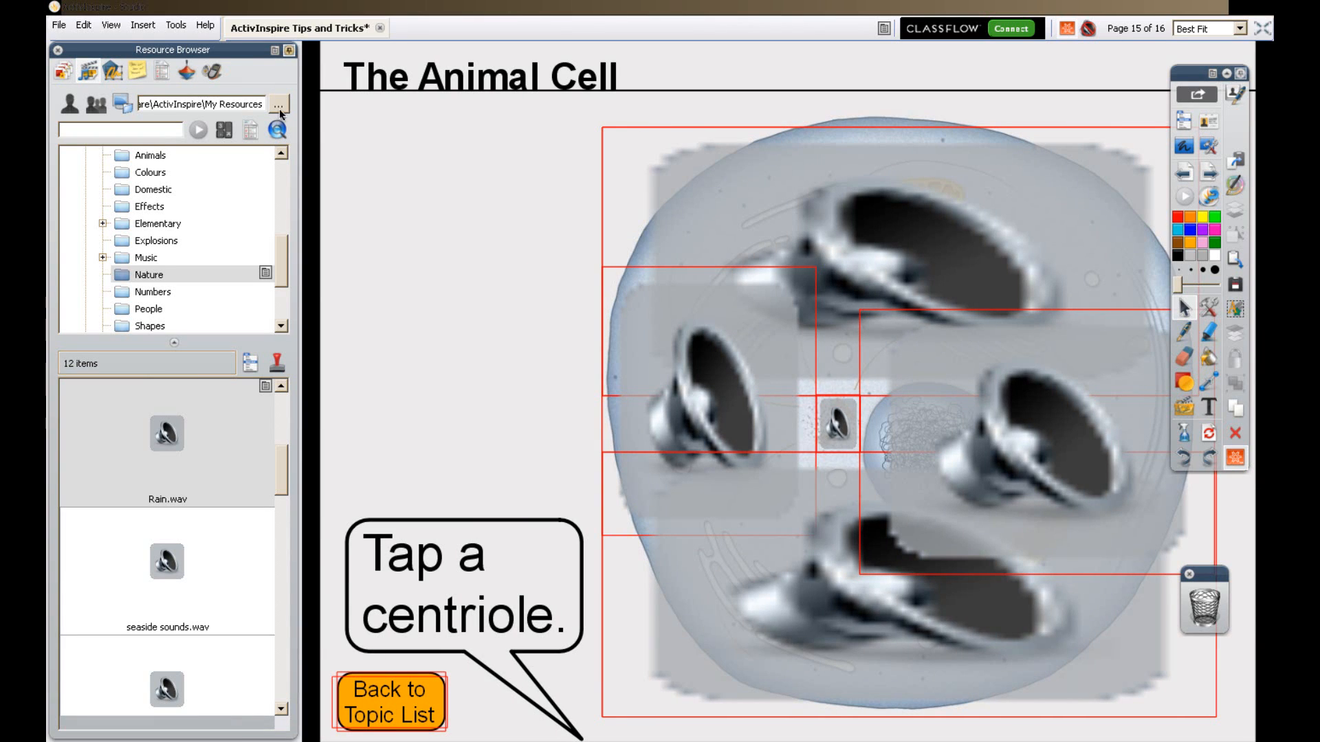
pyautogui.click(119, 26)
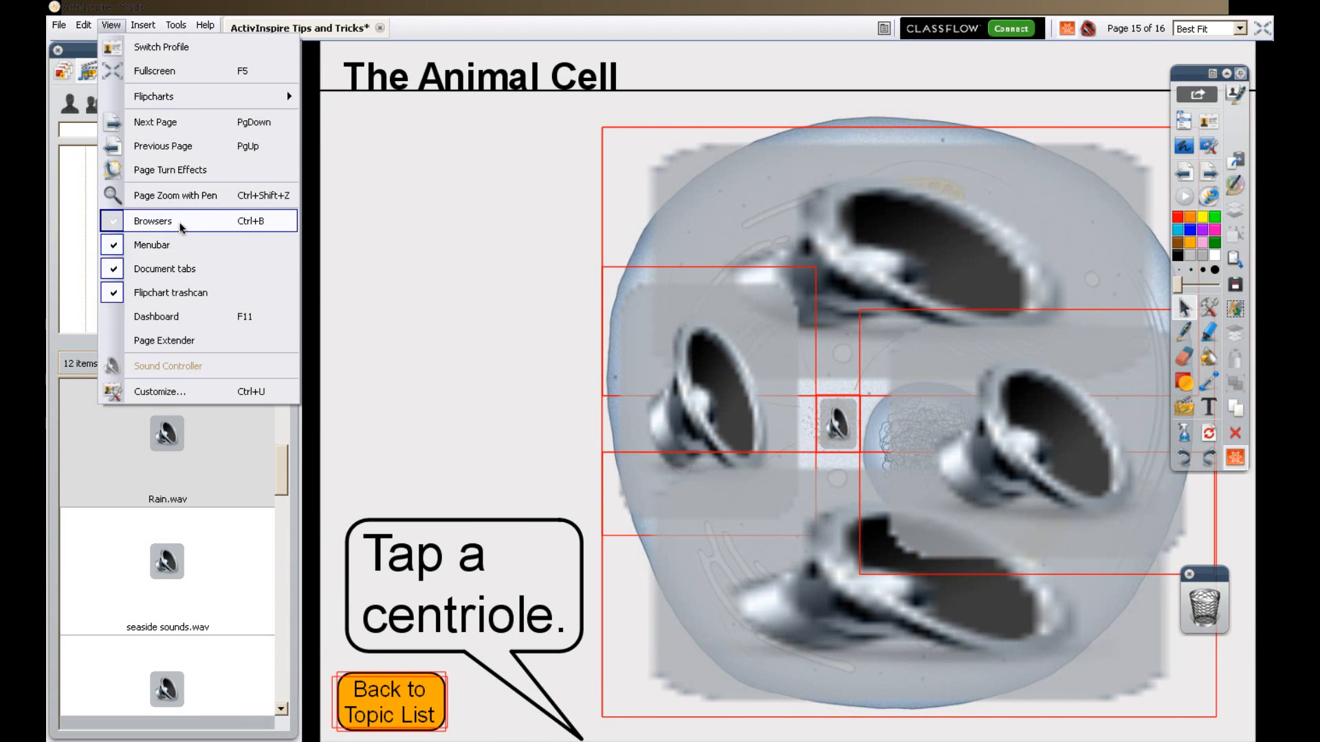
pyautogui.click(437, 290)
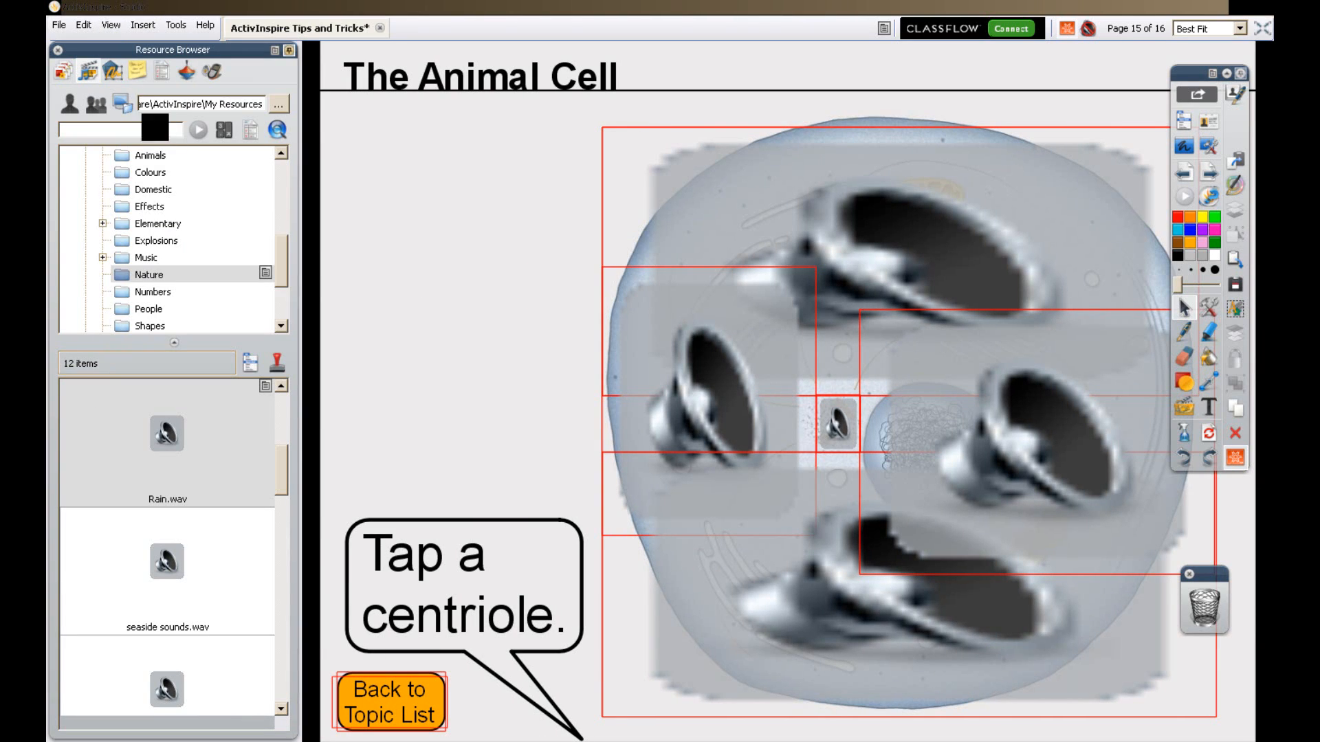
pyautogui.click(114, 71)
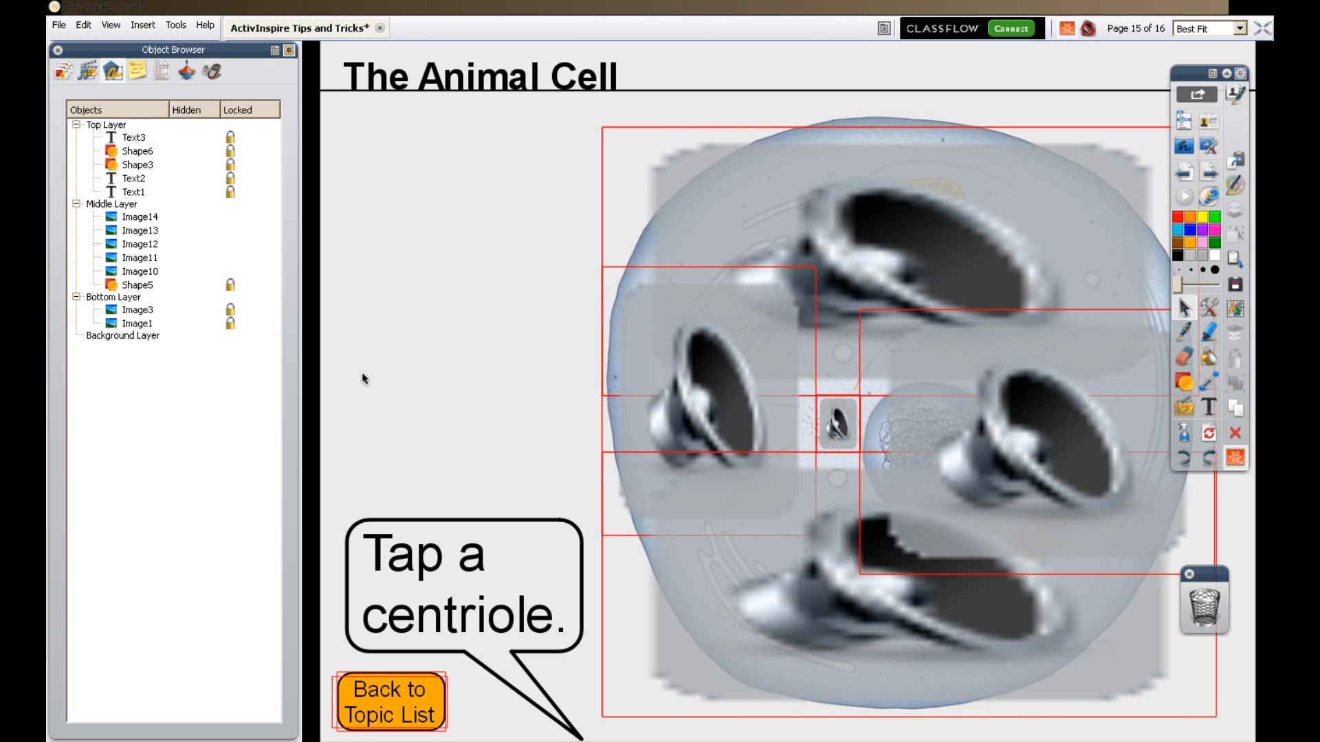
pyautogui.click(142, 322)
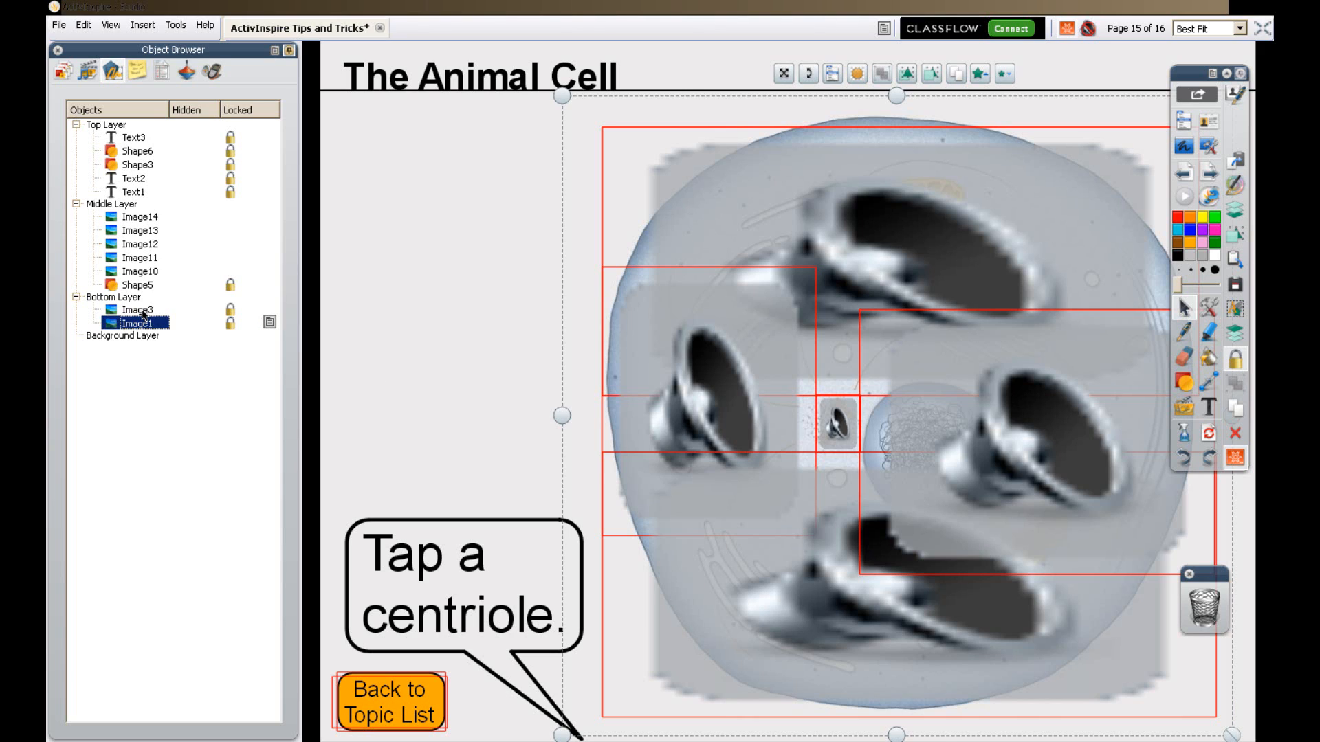
pyautogui.click(144, 313)
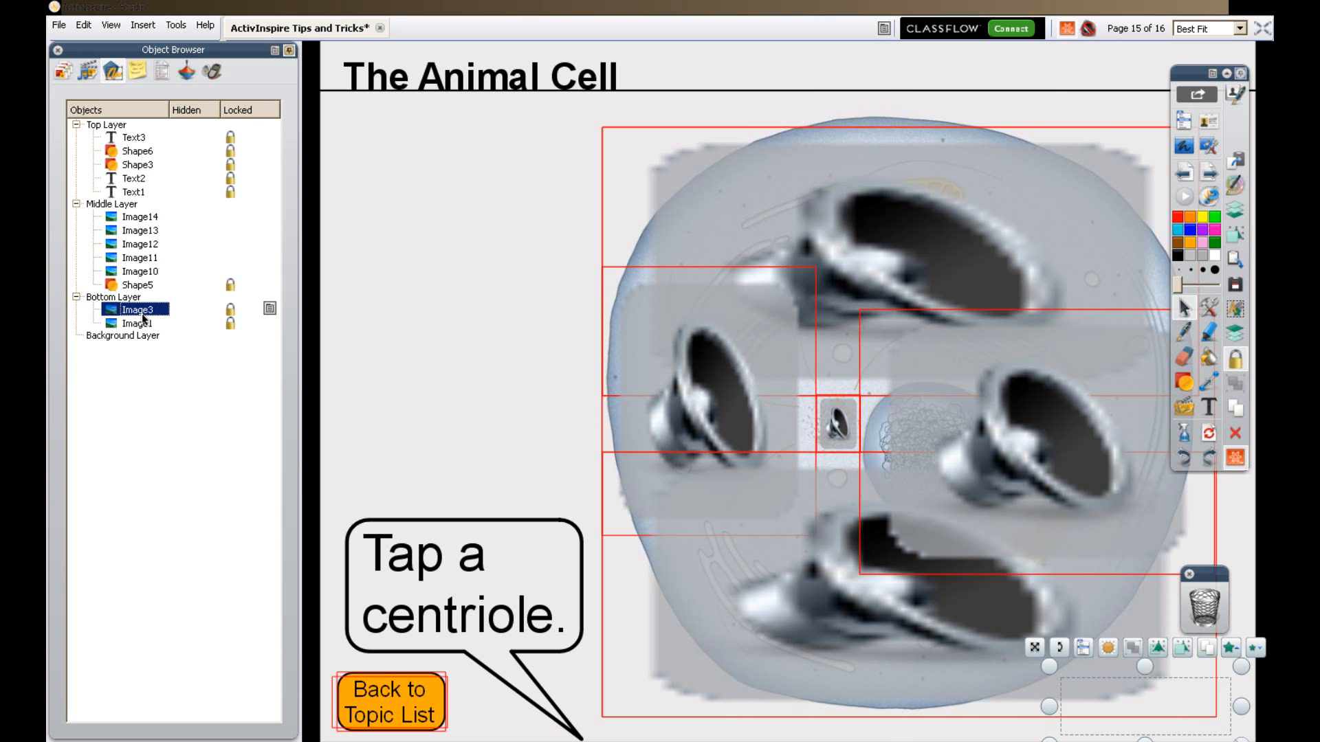
pyautogui.click(143, 323)
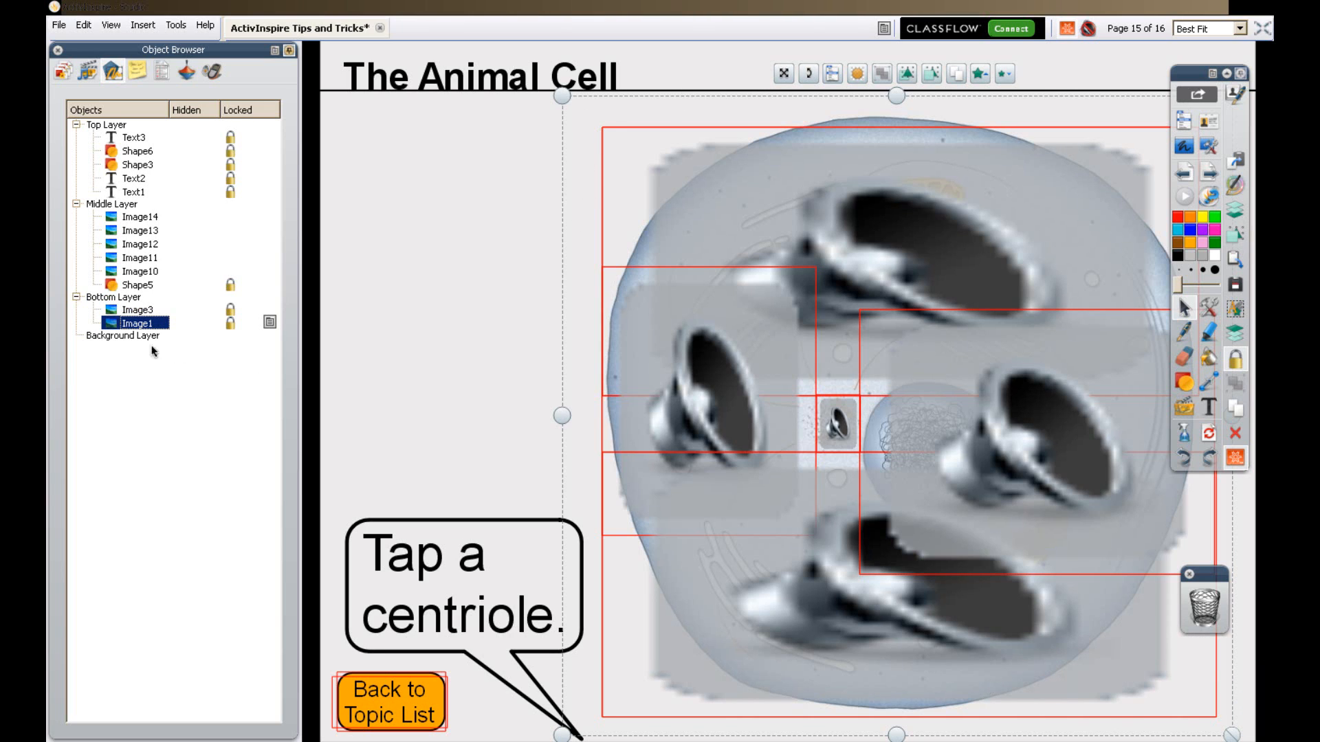
# Move Image3 and the cell image, Image1, from the Bottom Layer to the head of the Top Layer list.
pyautogui.moveTo(145, 310); pyautogui.dragTo(124, 132)
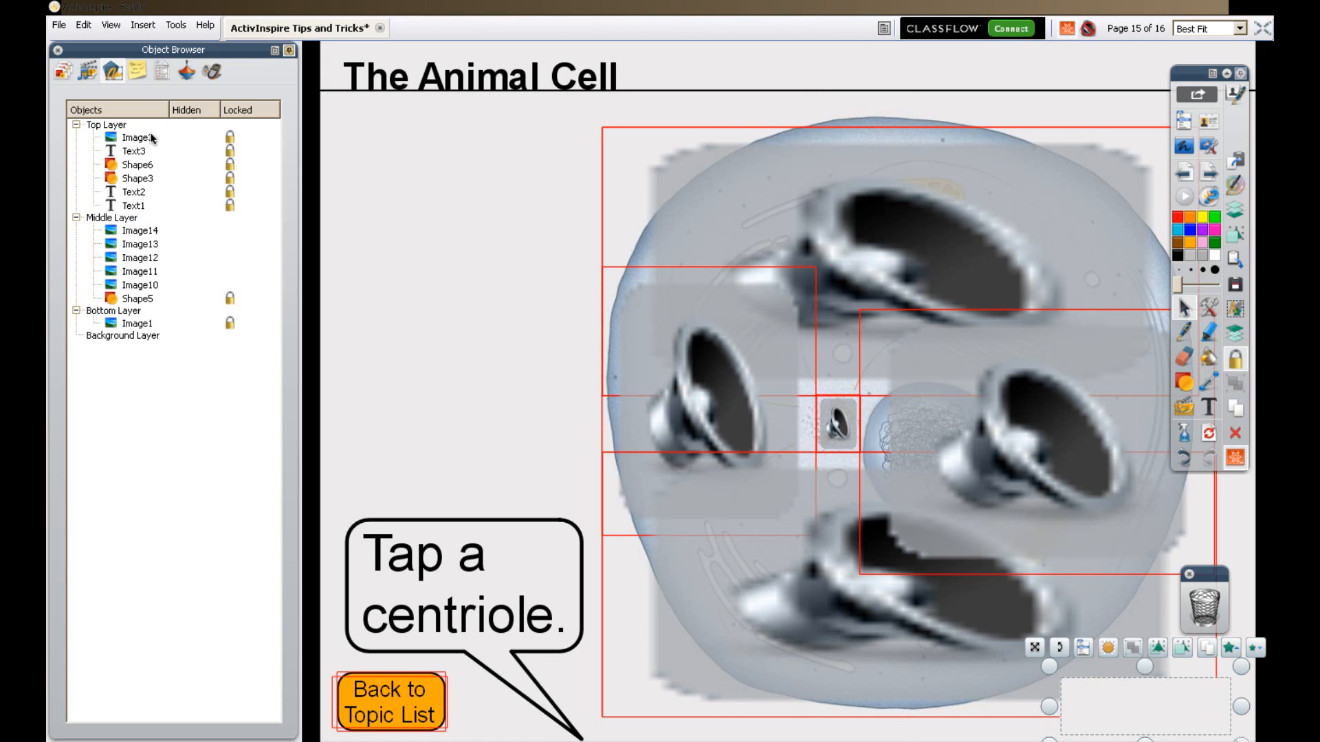
pyautogui.click(136, 325)
pyautogui.moveTo(144, 327); pyautogui.dragTo(146, 152)
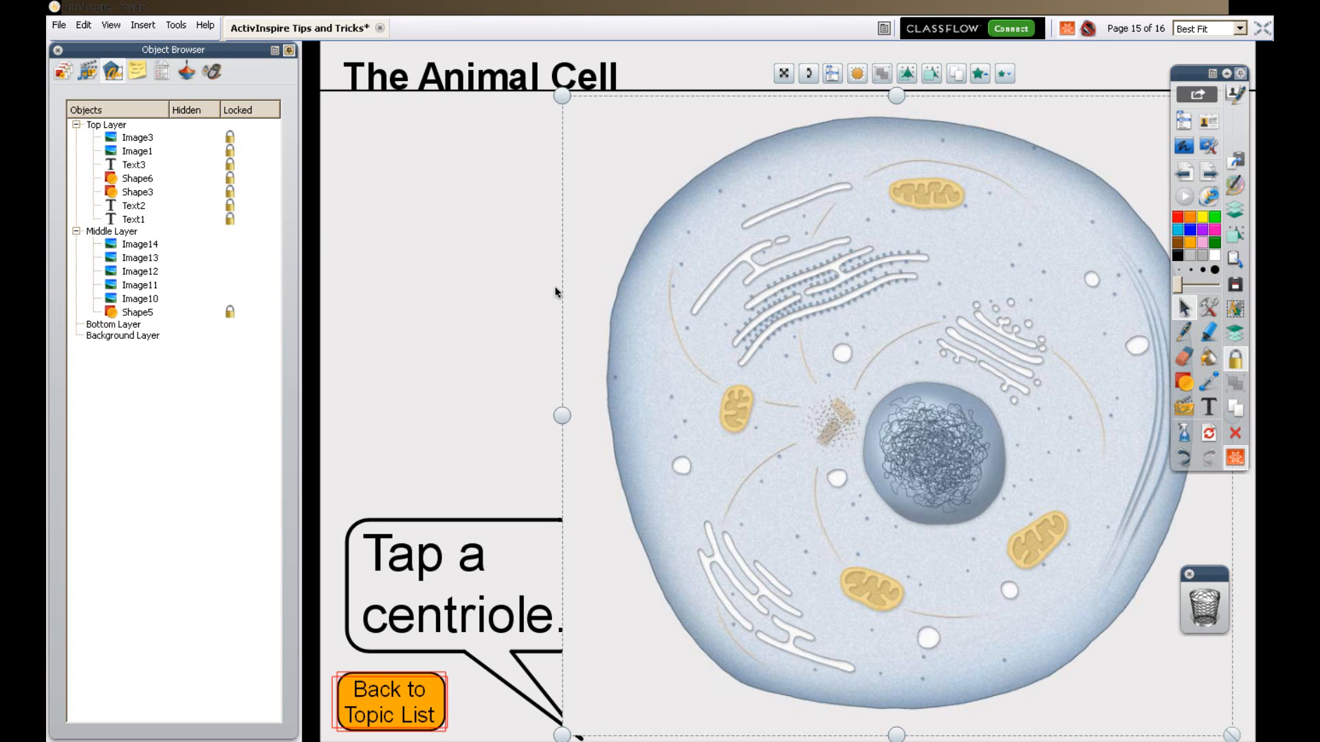
pyautogui.click(457, 406)
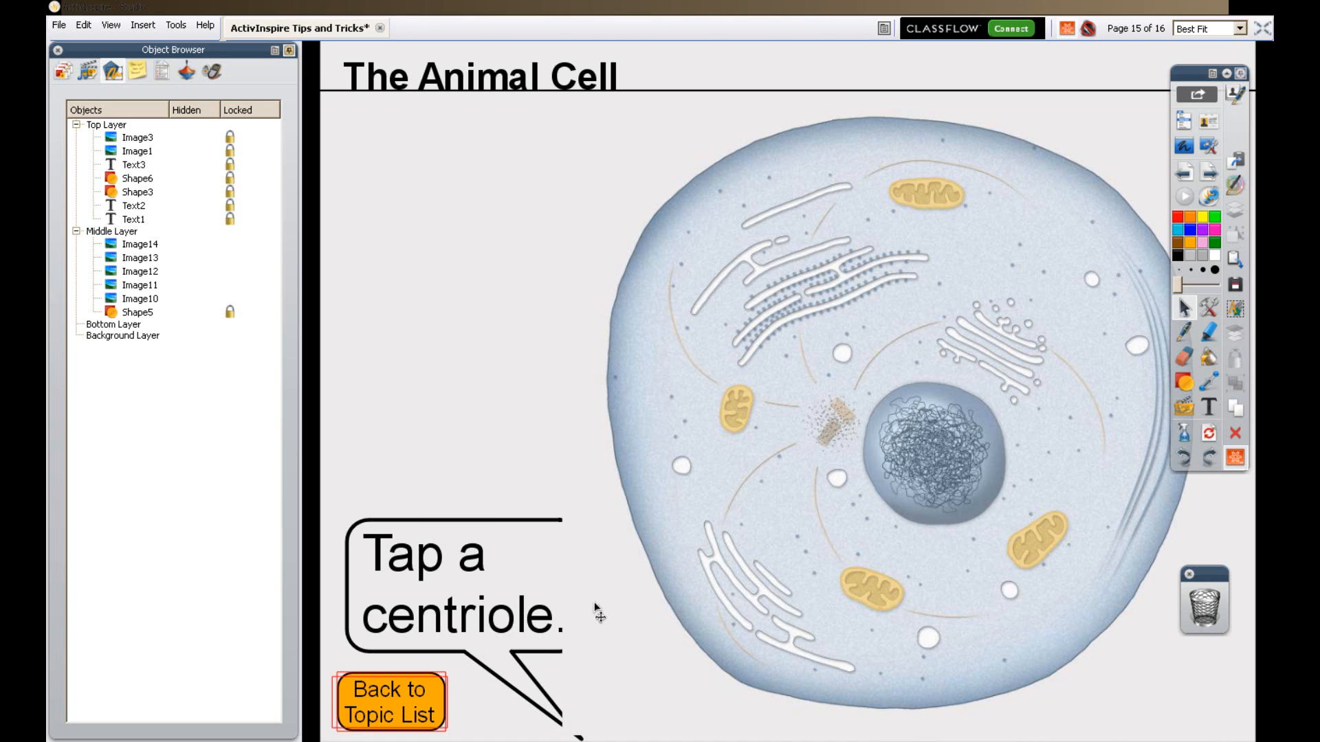
# Move the speech bubble, Shape3, and the orange button shape, Shape6, above Image3 and Image1 in the Top Layer.
pyautogui.click(389, 543)
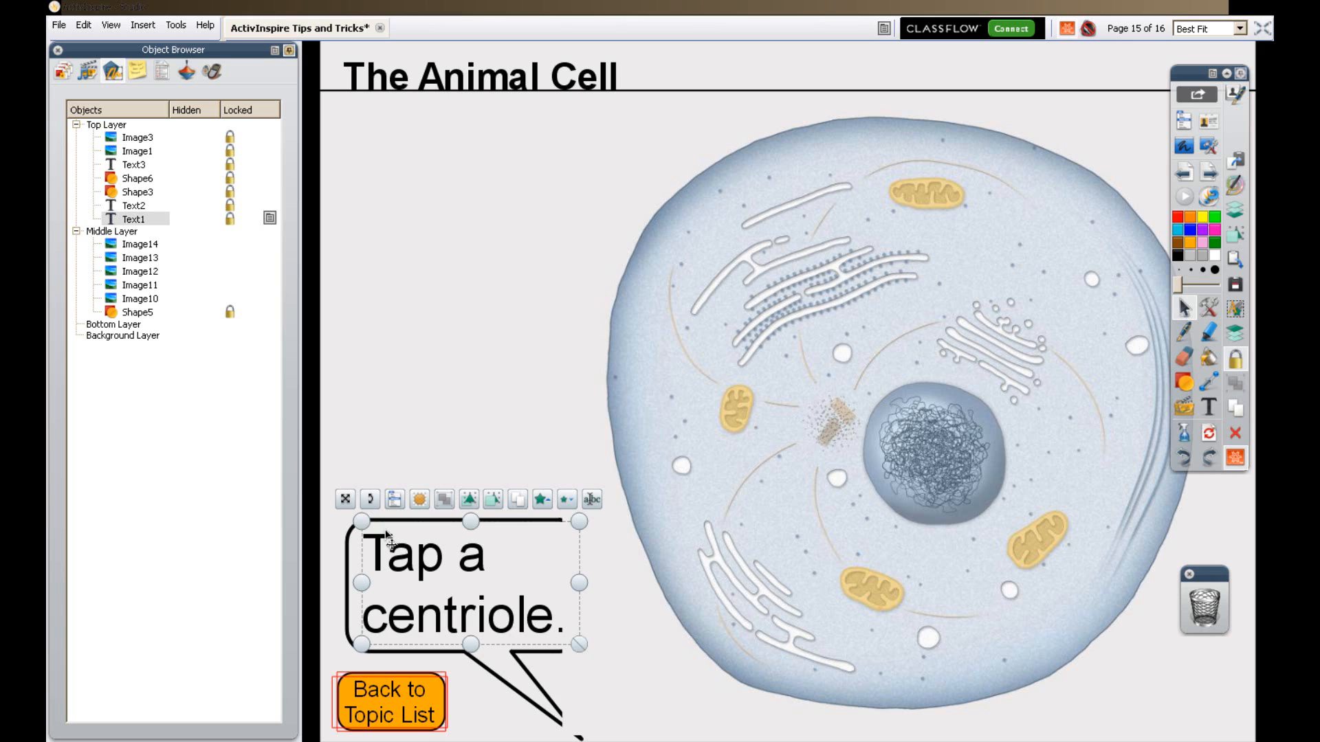
pyautogui.click(351, 568)
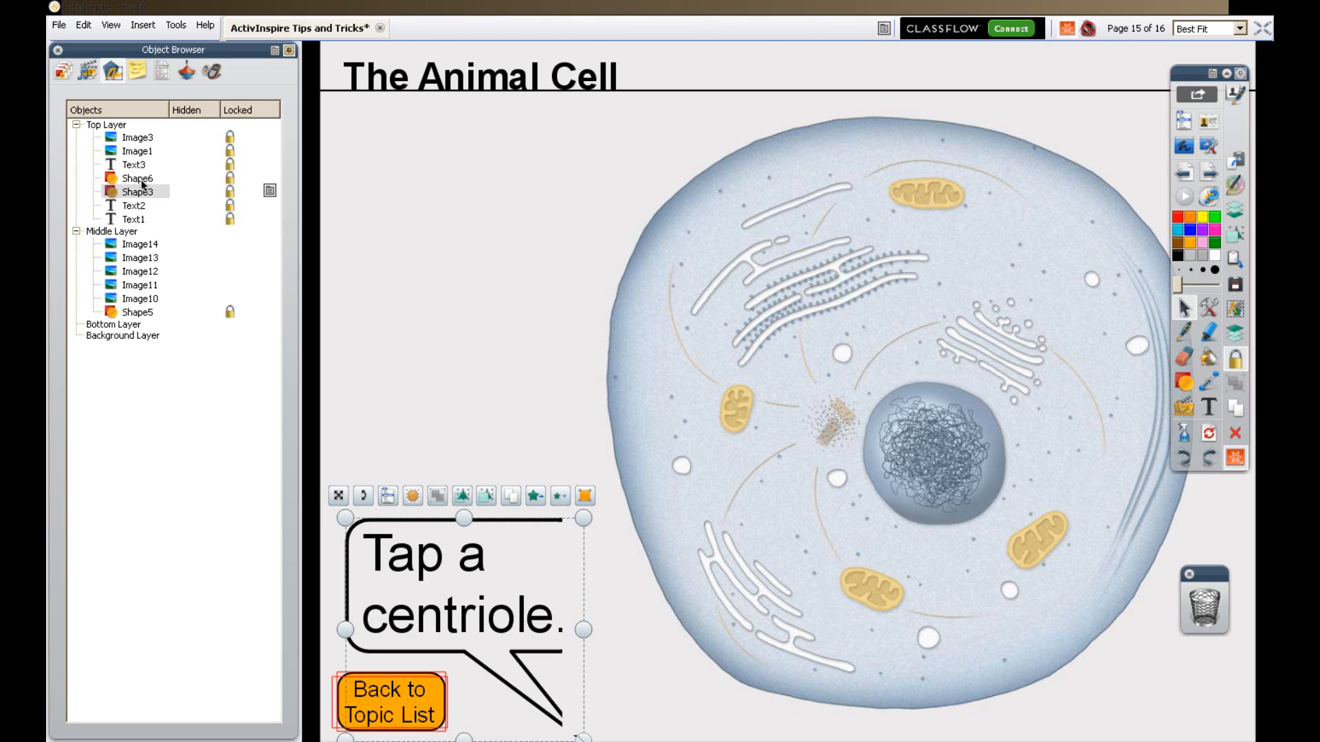
pyautogui.moveTo(141, 192); pyautogui.dragTo(118, 140)
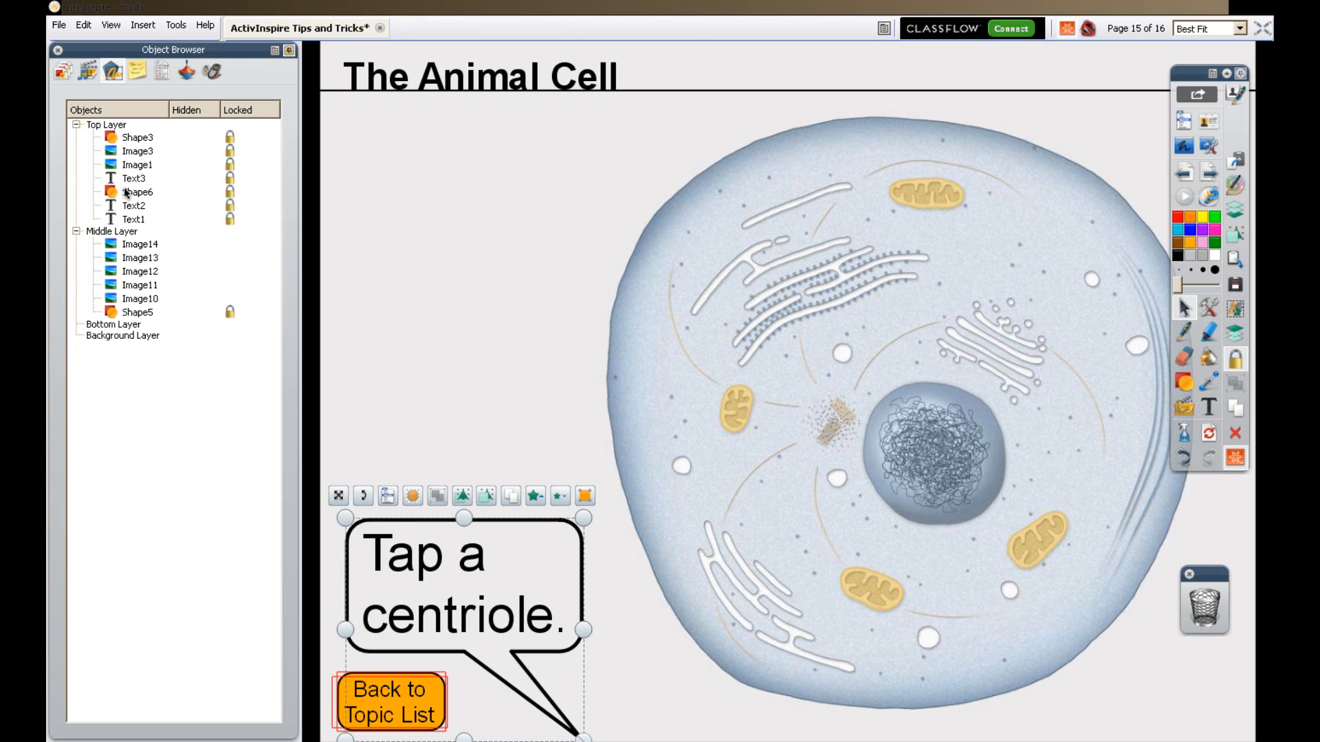
pyautogui.moveTo(130, 195); pyautogui.dragTo(120, 147)
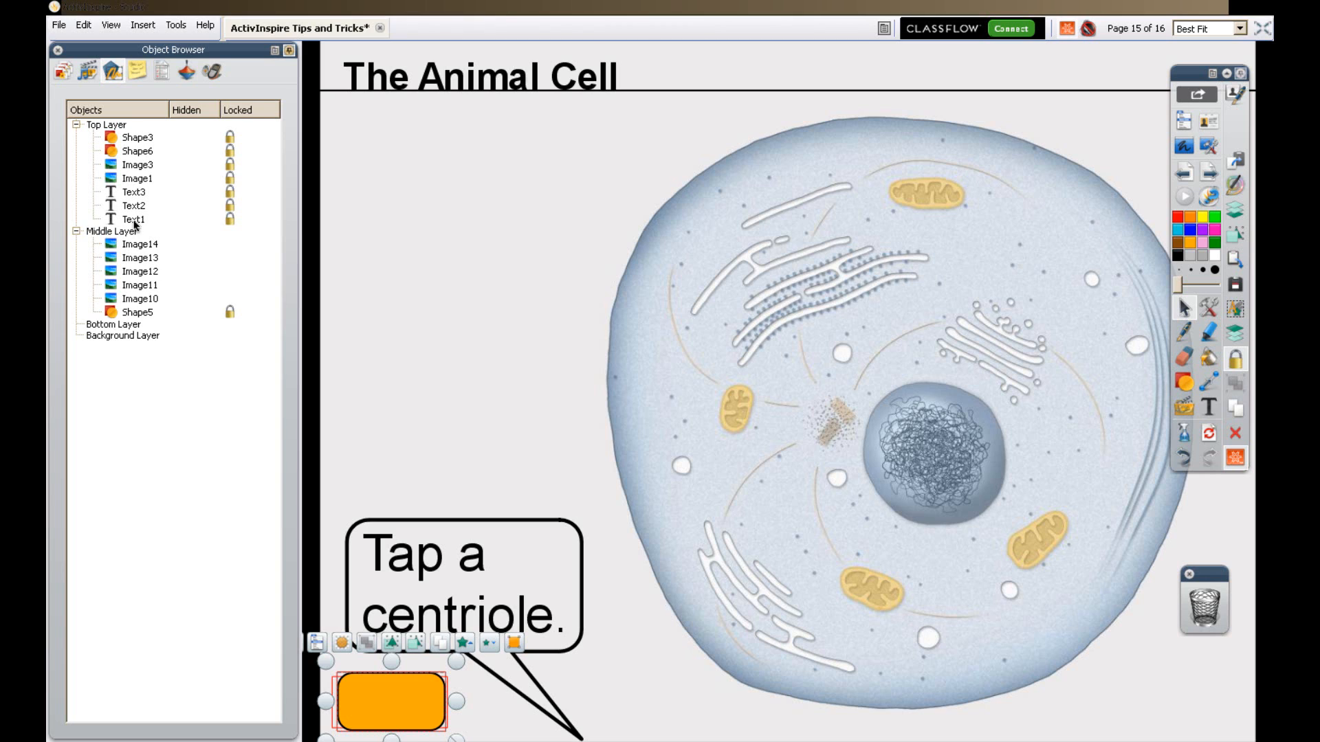
# Move the speech bubble text, Text1, and the button label, Text3, above both shapes in the Top Layer.
pyautogui.moveTo(134, 223); pyautogui.dragTo(133, 135)
pyautogui.moveTo(132, 207); pyautogui.dragTo(132, 152)
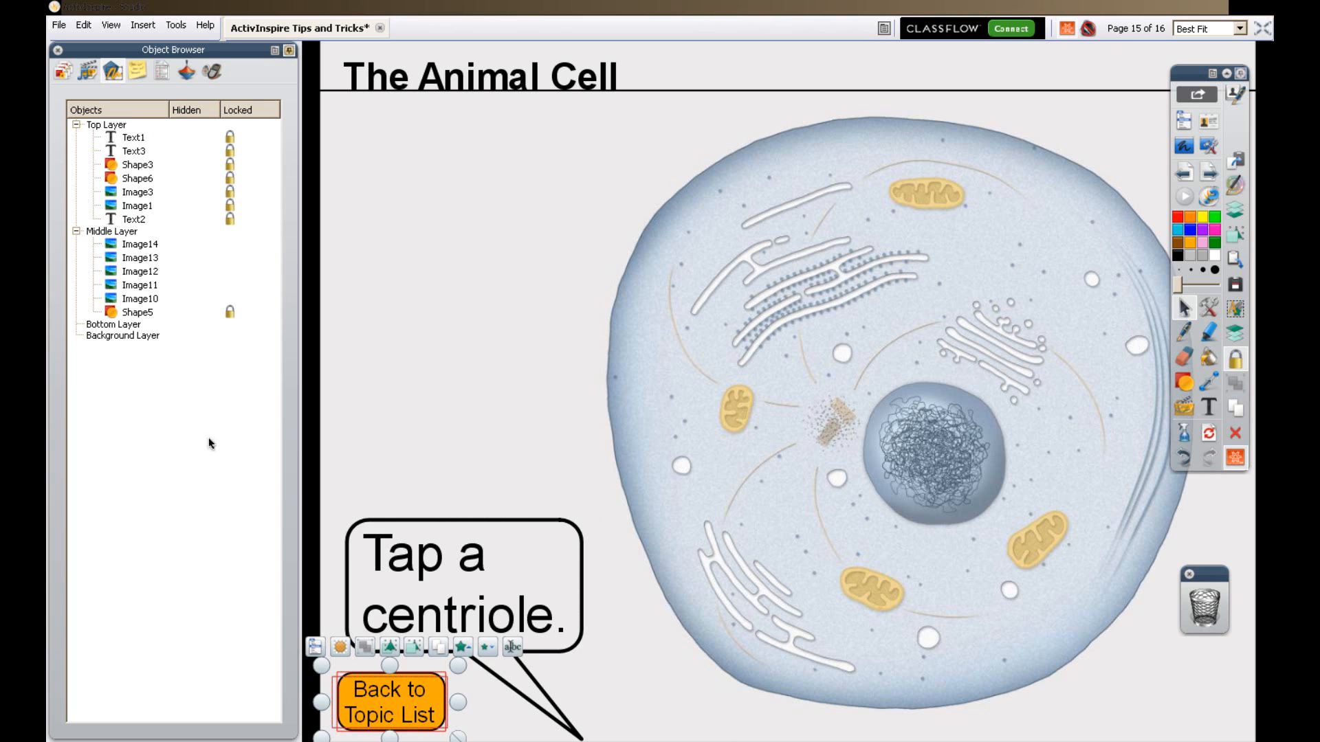
pyautogui.click(461, 385)
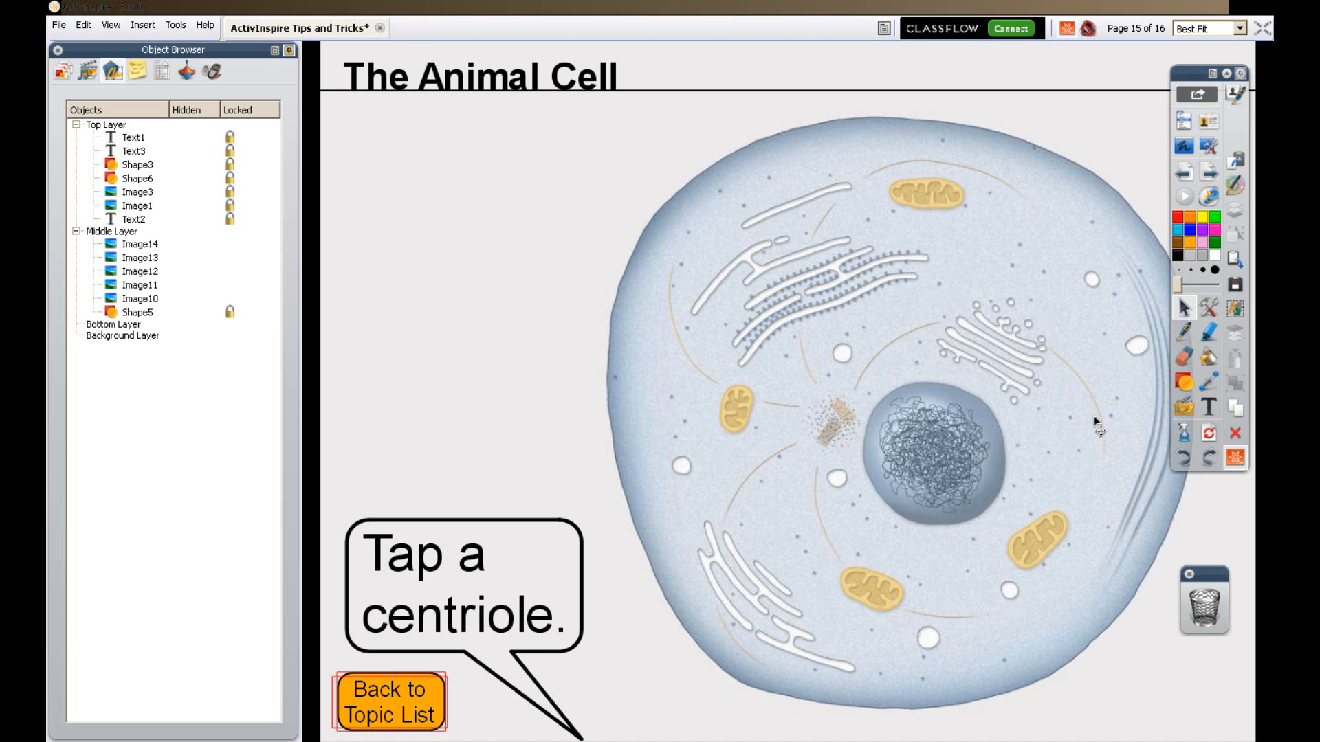
pyautogui.click(925, 350)
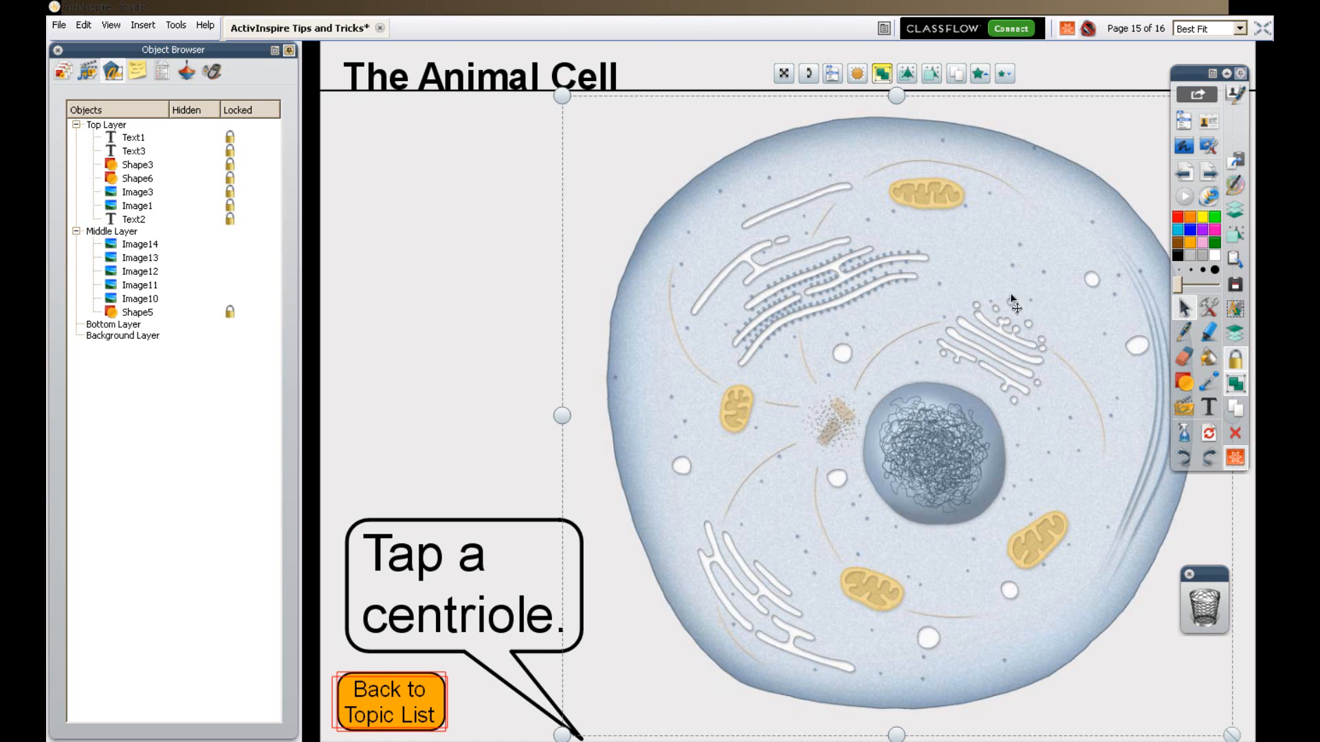
pyautogui.click(473, 236)
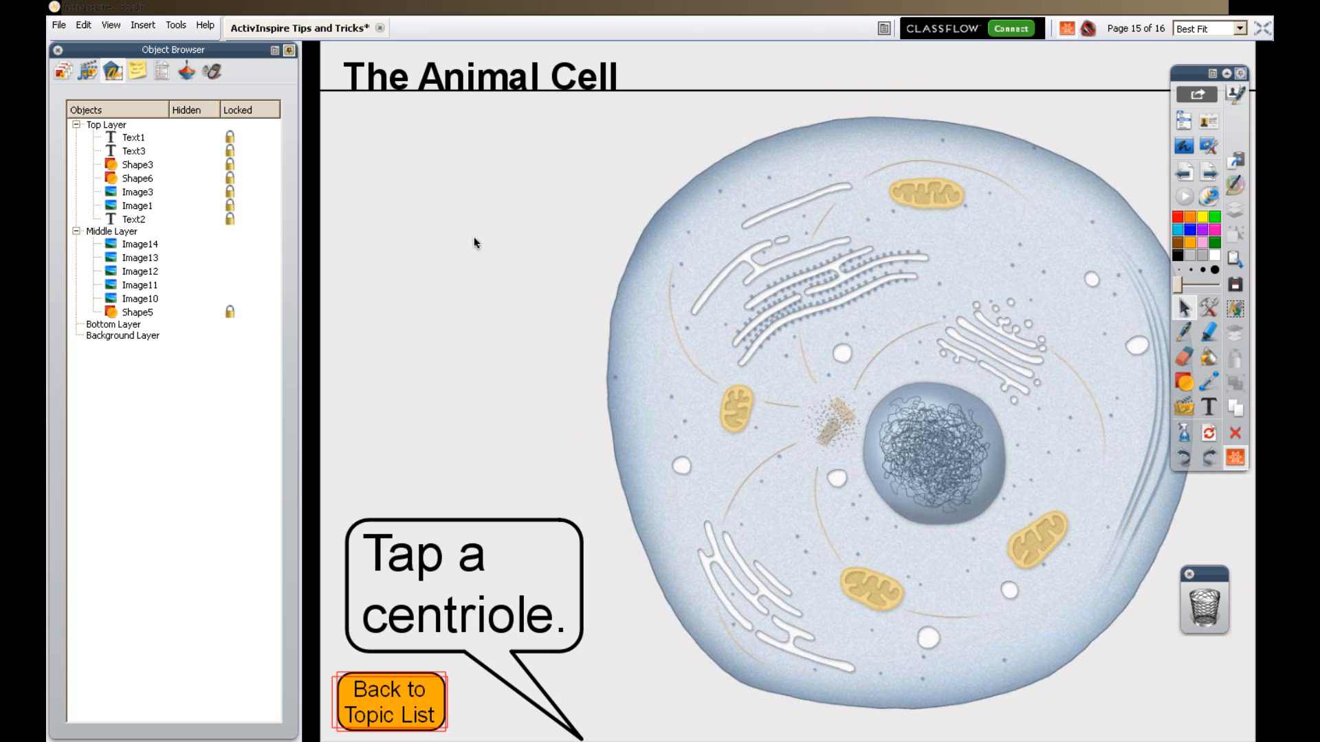
# Check the page with Design Mode off and the Object Browser closed, and re-enable Design Mode with the cell image selected.
pyautogui.click(1069, 29)
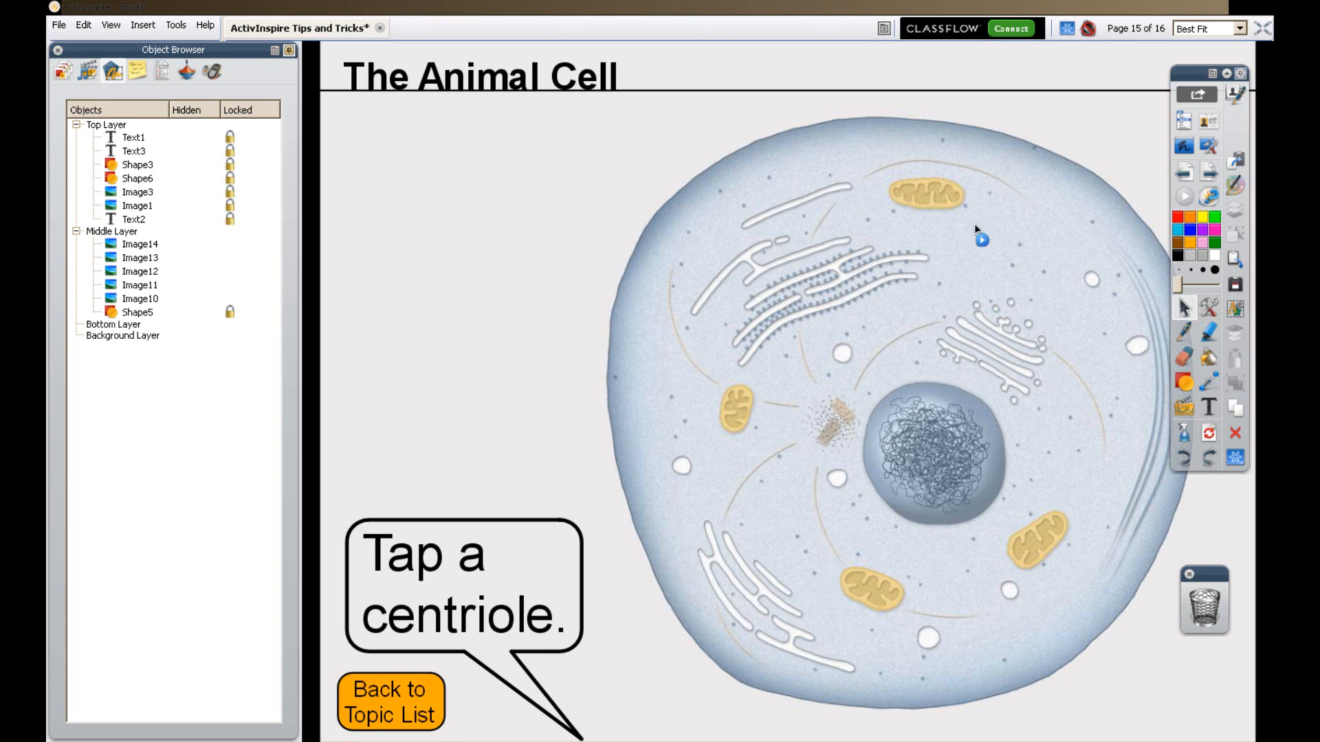
pyautogui.click(58, 51)
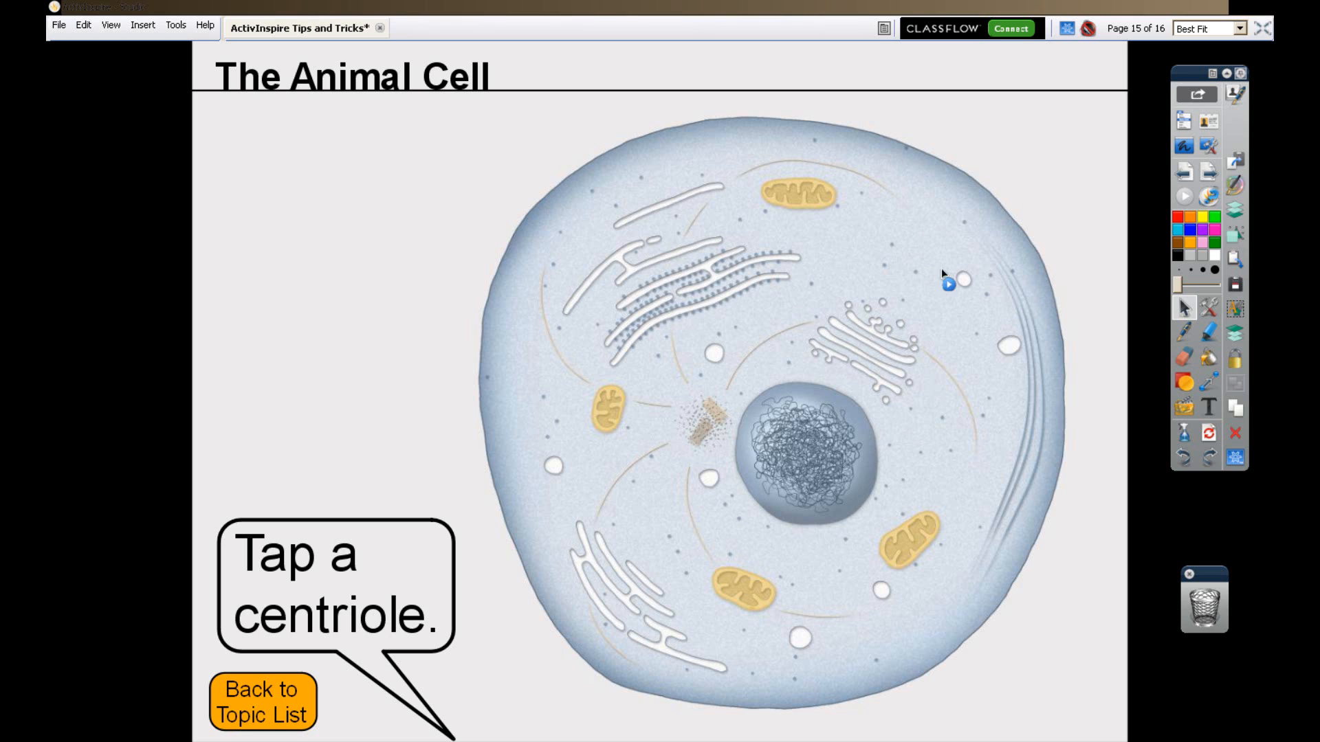
pyautogui.click(1066, 31)
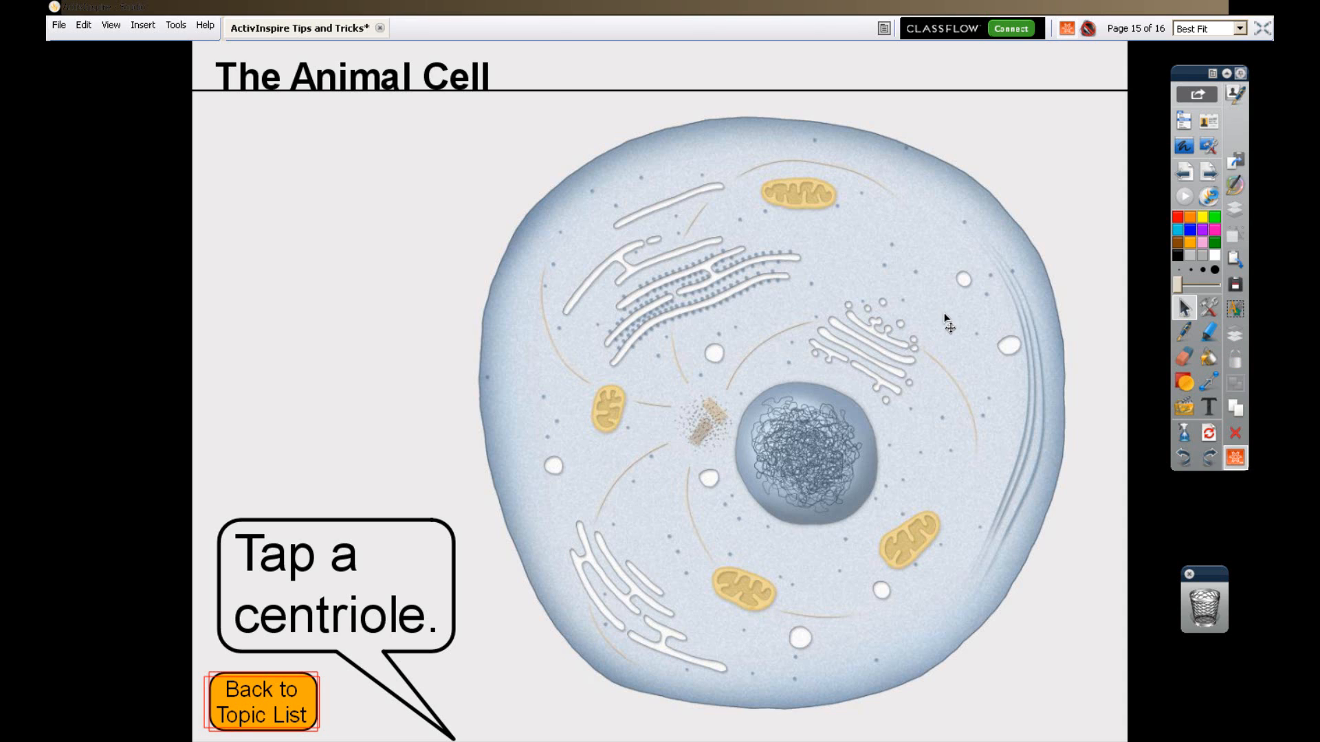
pyautogui.click(943, 286)
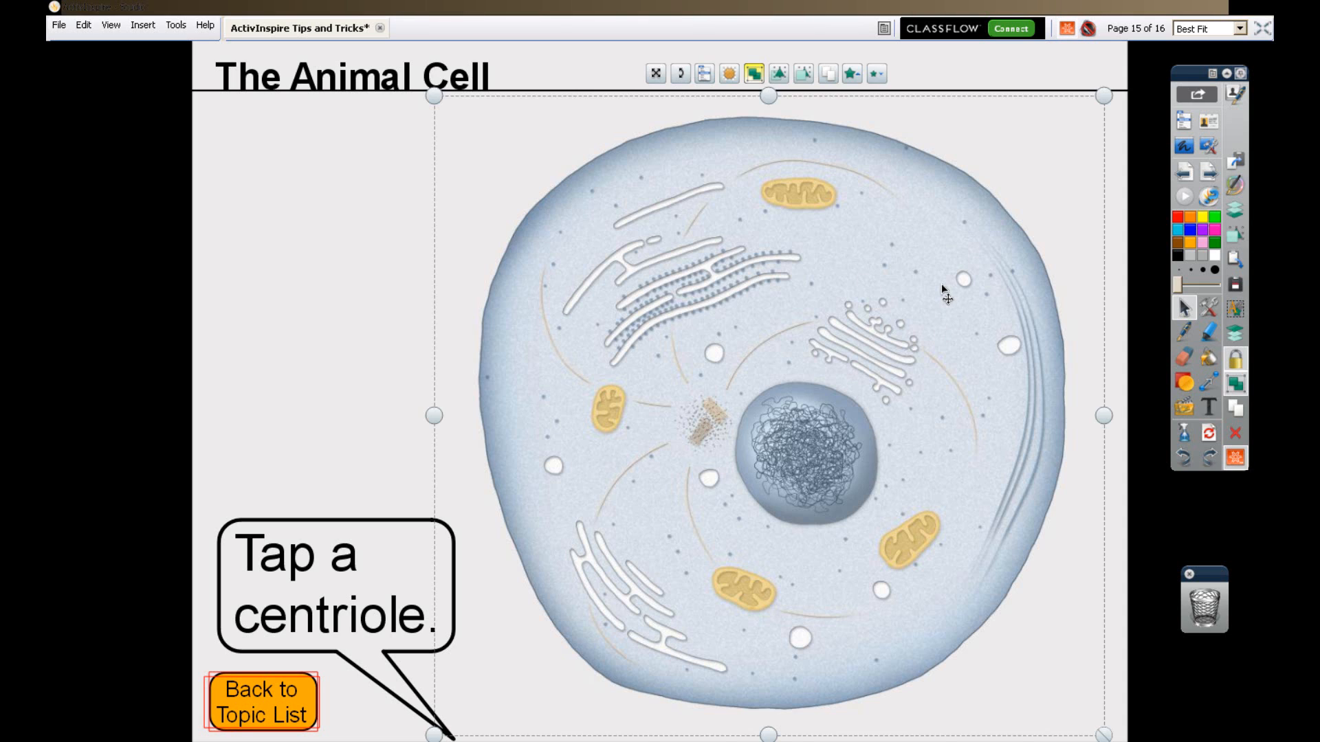
# Unlock the cell image on The Animal Cell page and deselect it.
pyautogui.rightClick(943, 288)
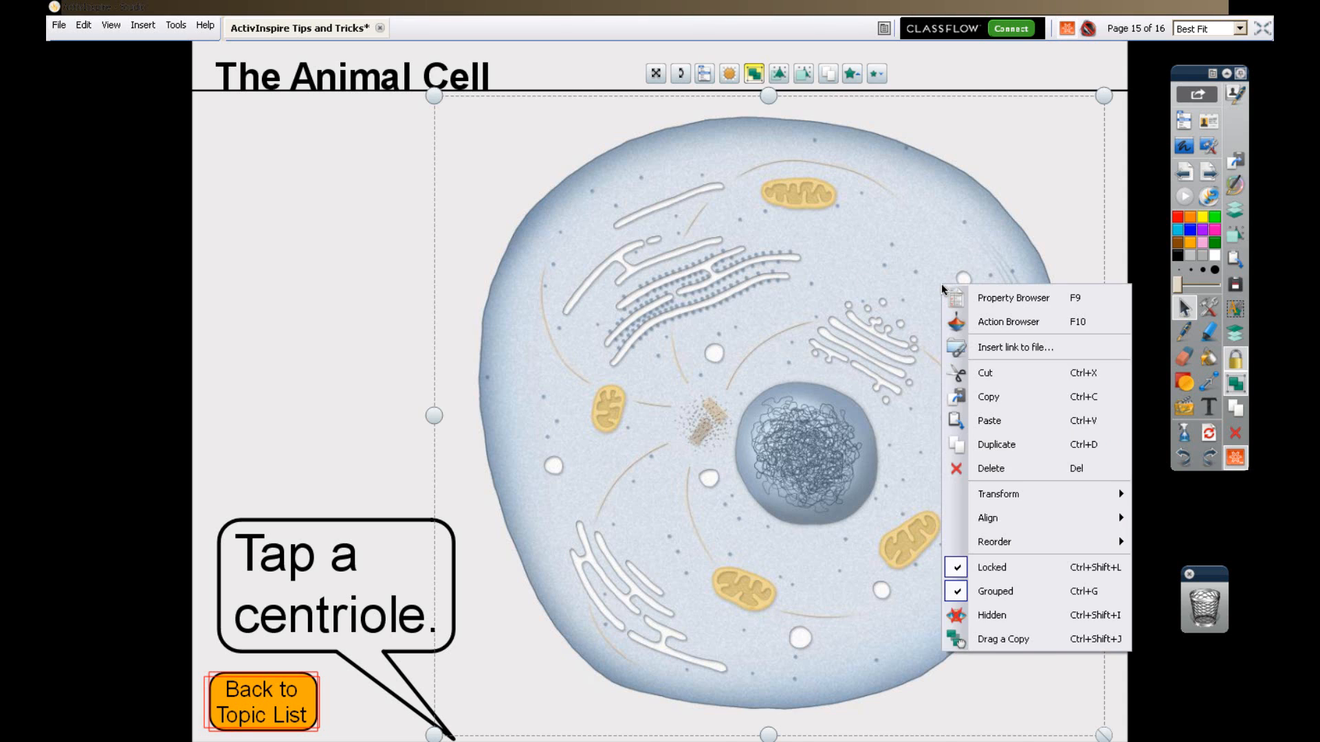
pyautogui.click(1005, 568)
pyautogui.click(1155, 524)
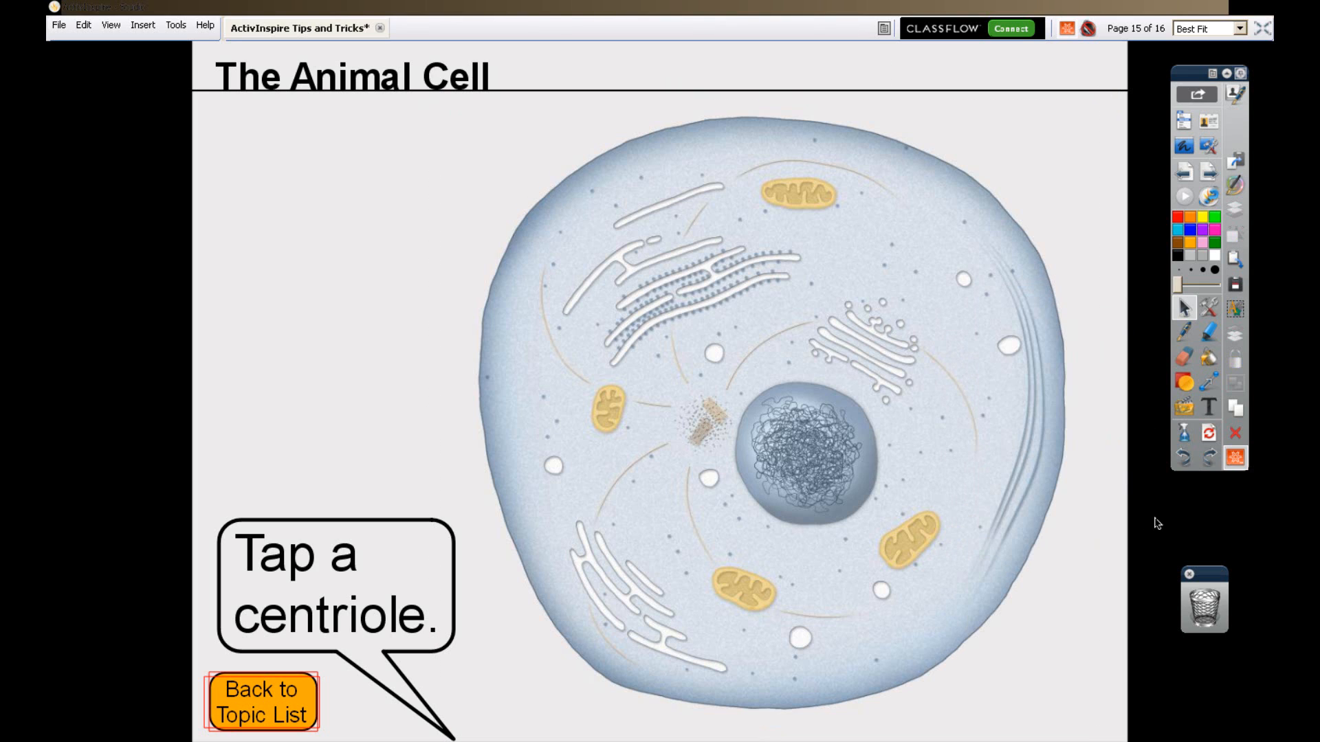
# Turn Design Mode off and lock the cell image in place on the page.
pyautogui.click(1067, 28)
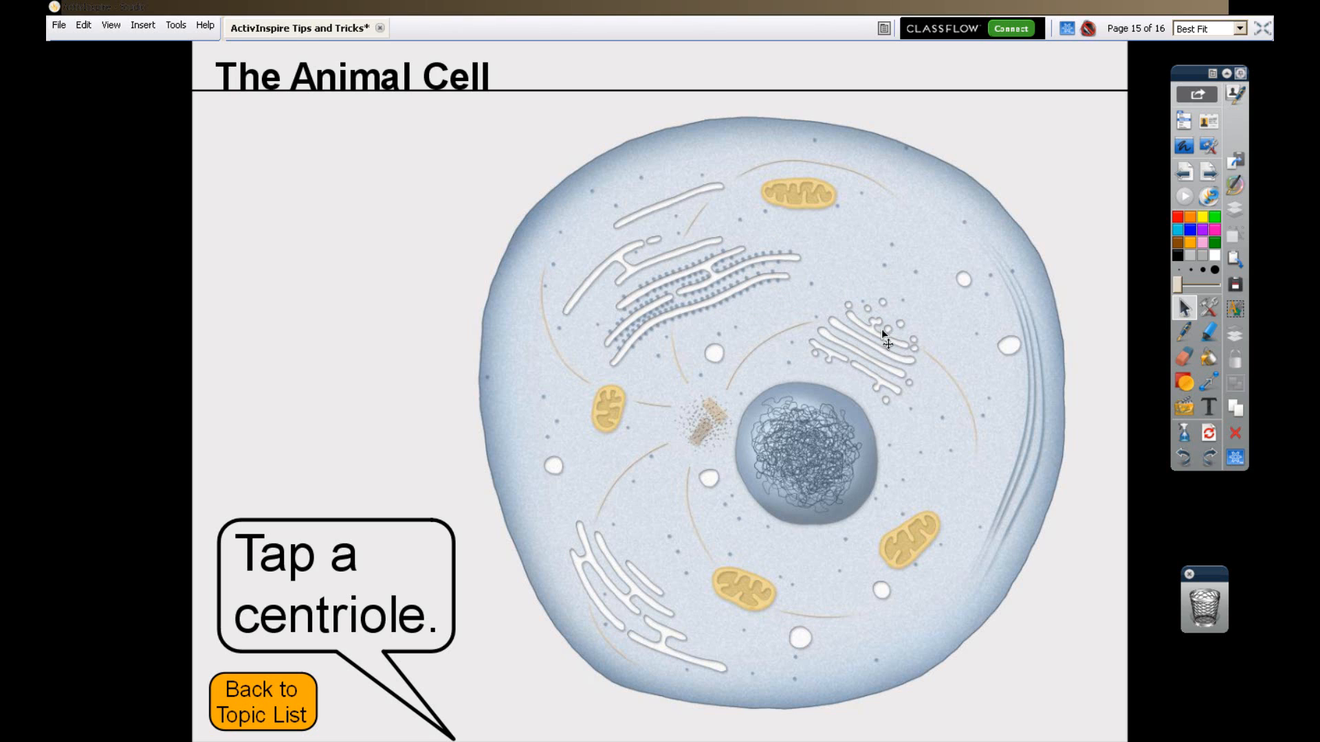
pyautogui.click(921, 298)
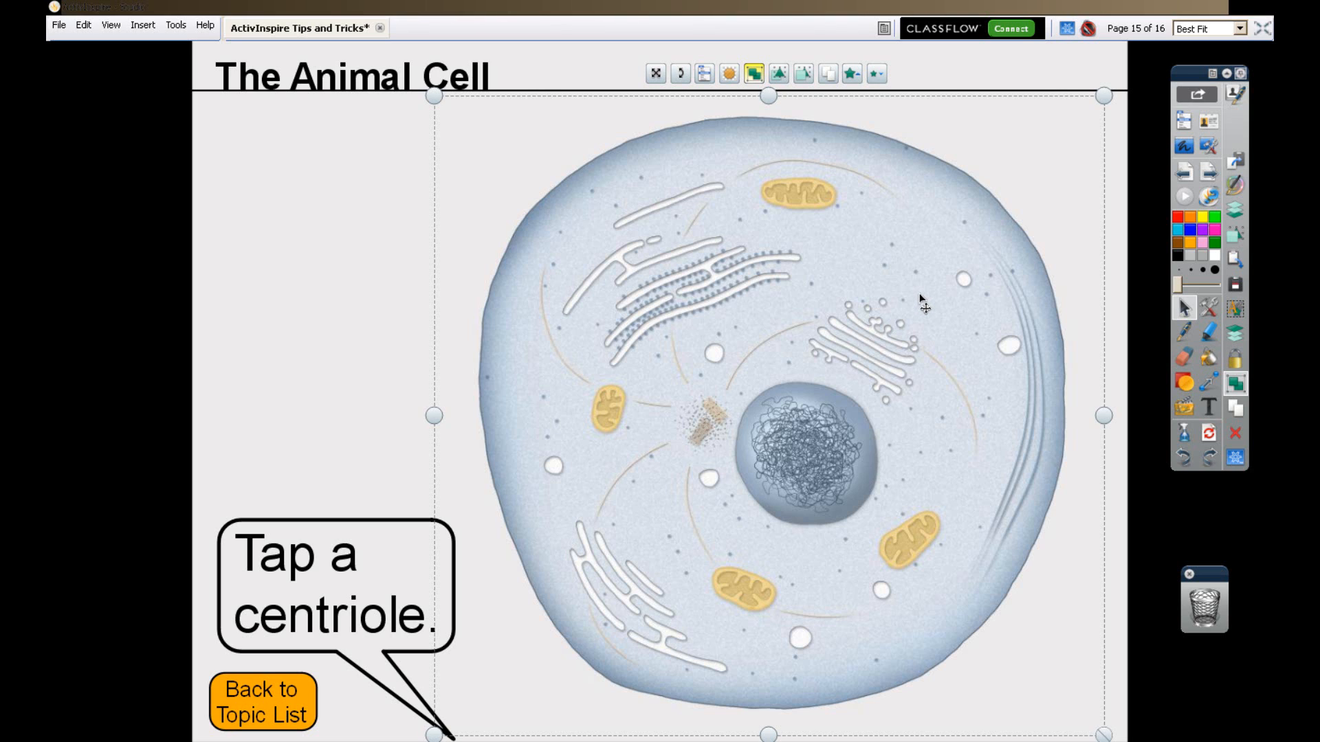
pyautogui.rightClick(921, 299)
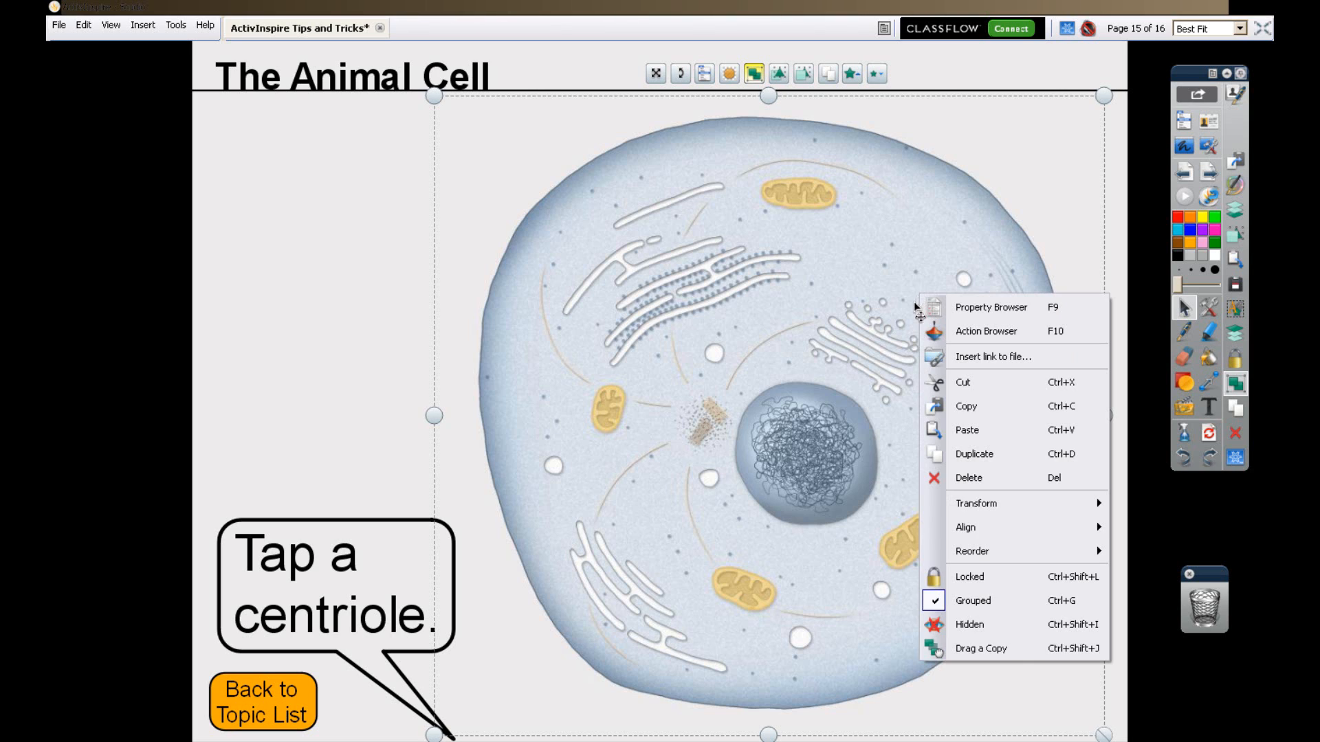
pyautogui.click(973, 578)
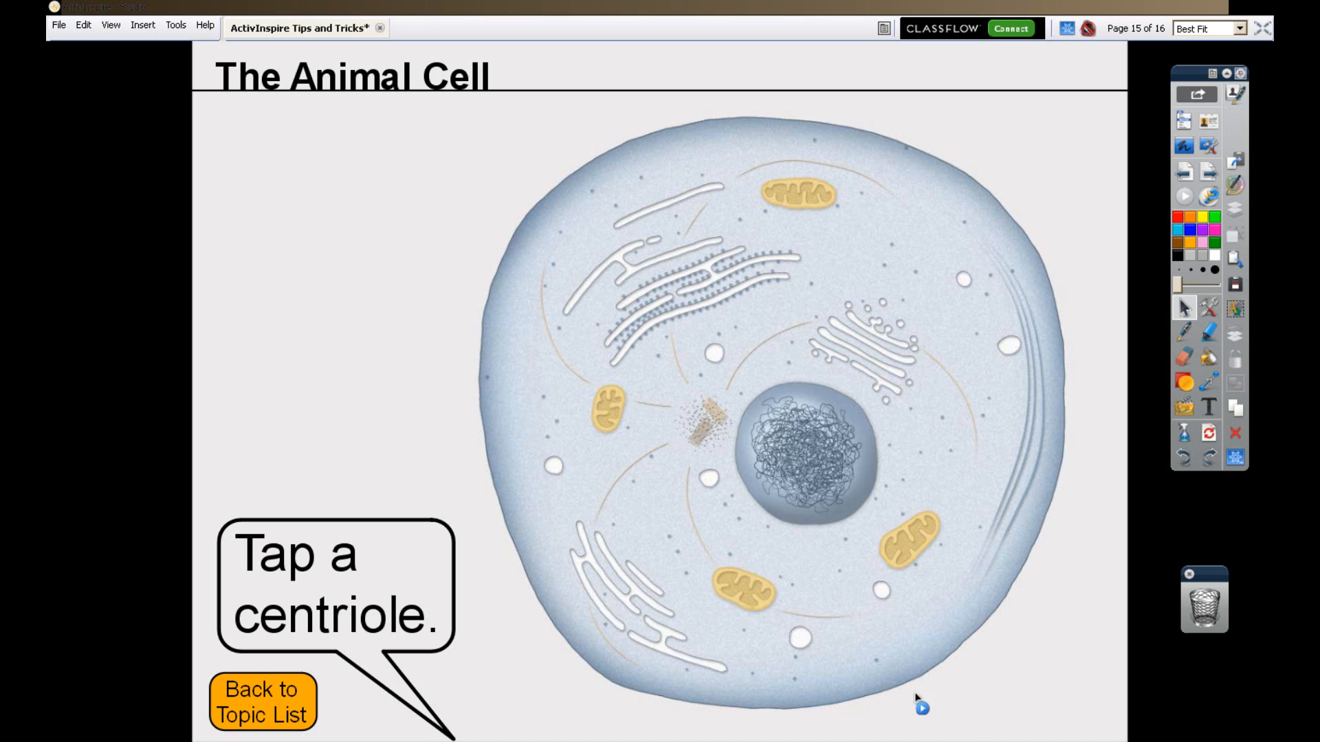
# Go back to the topic list page and open The Animal Cell topic from it.
pyautogui.click(265, 700)
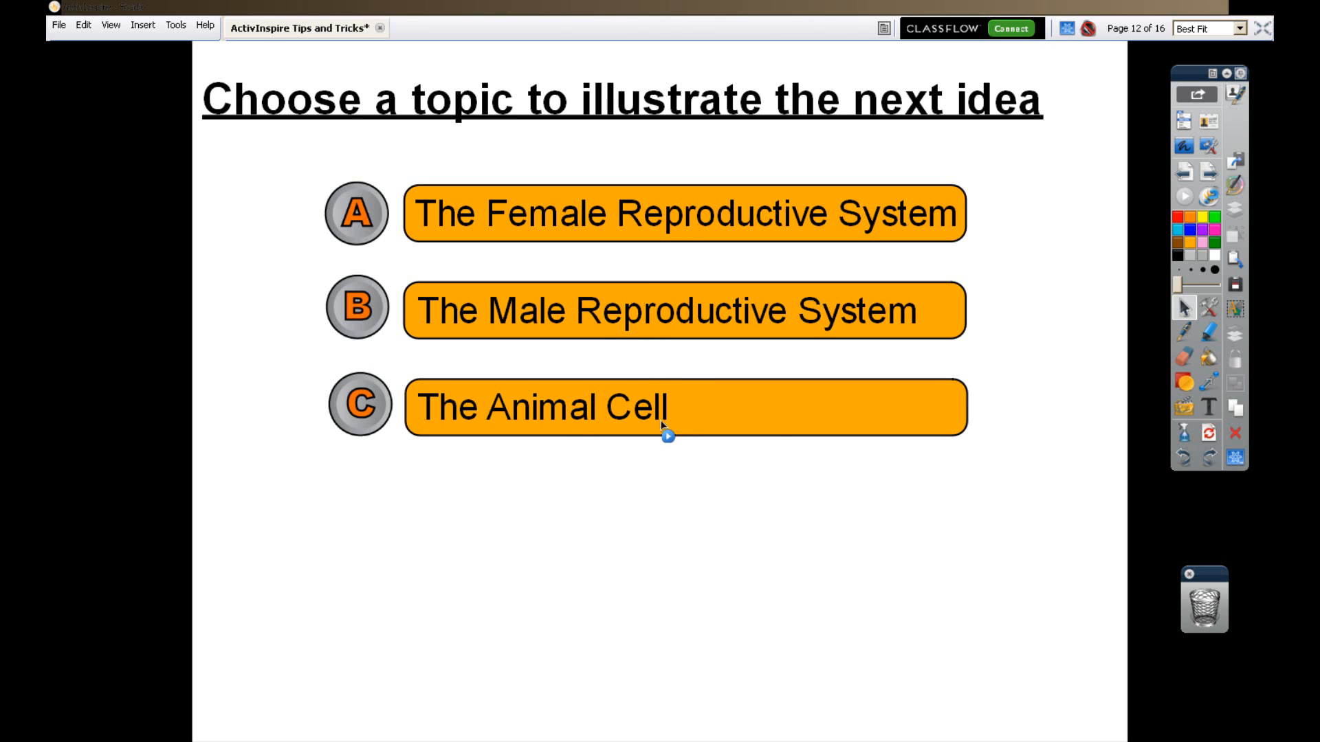
pyautogui.click(779, 430)
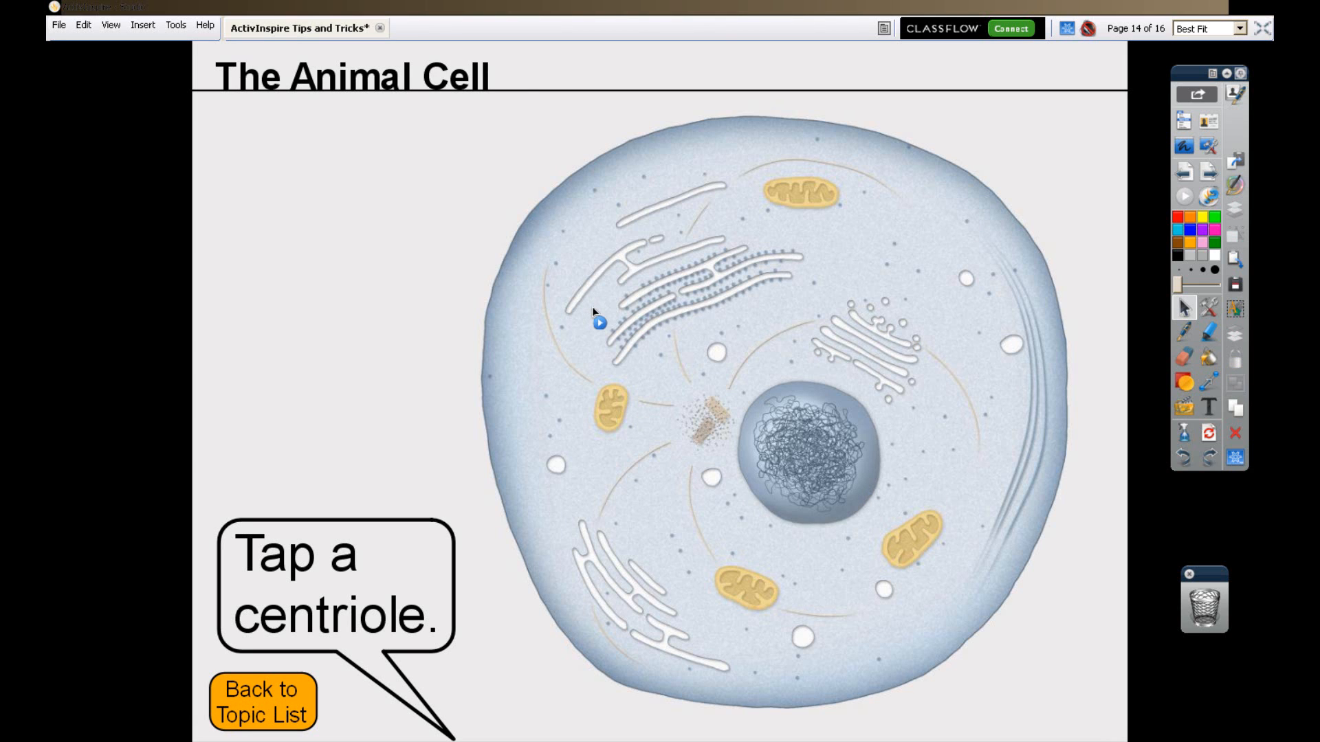